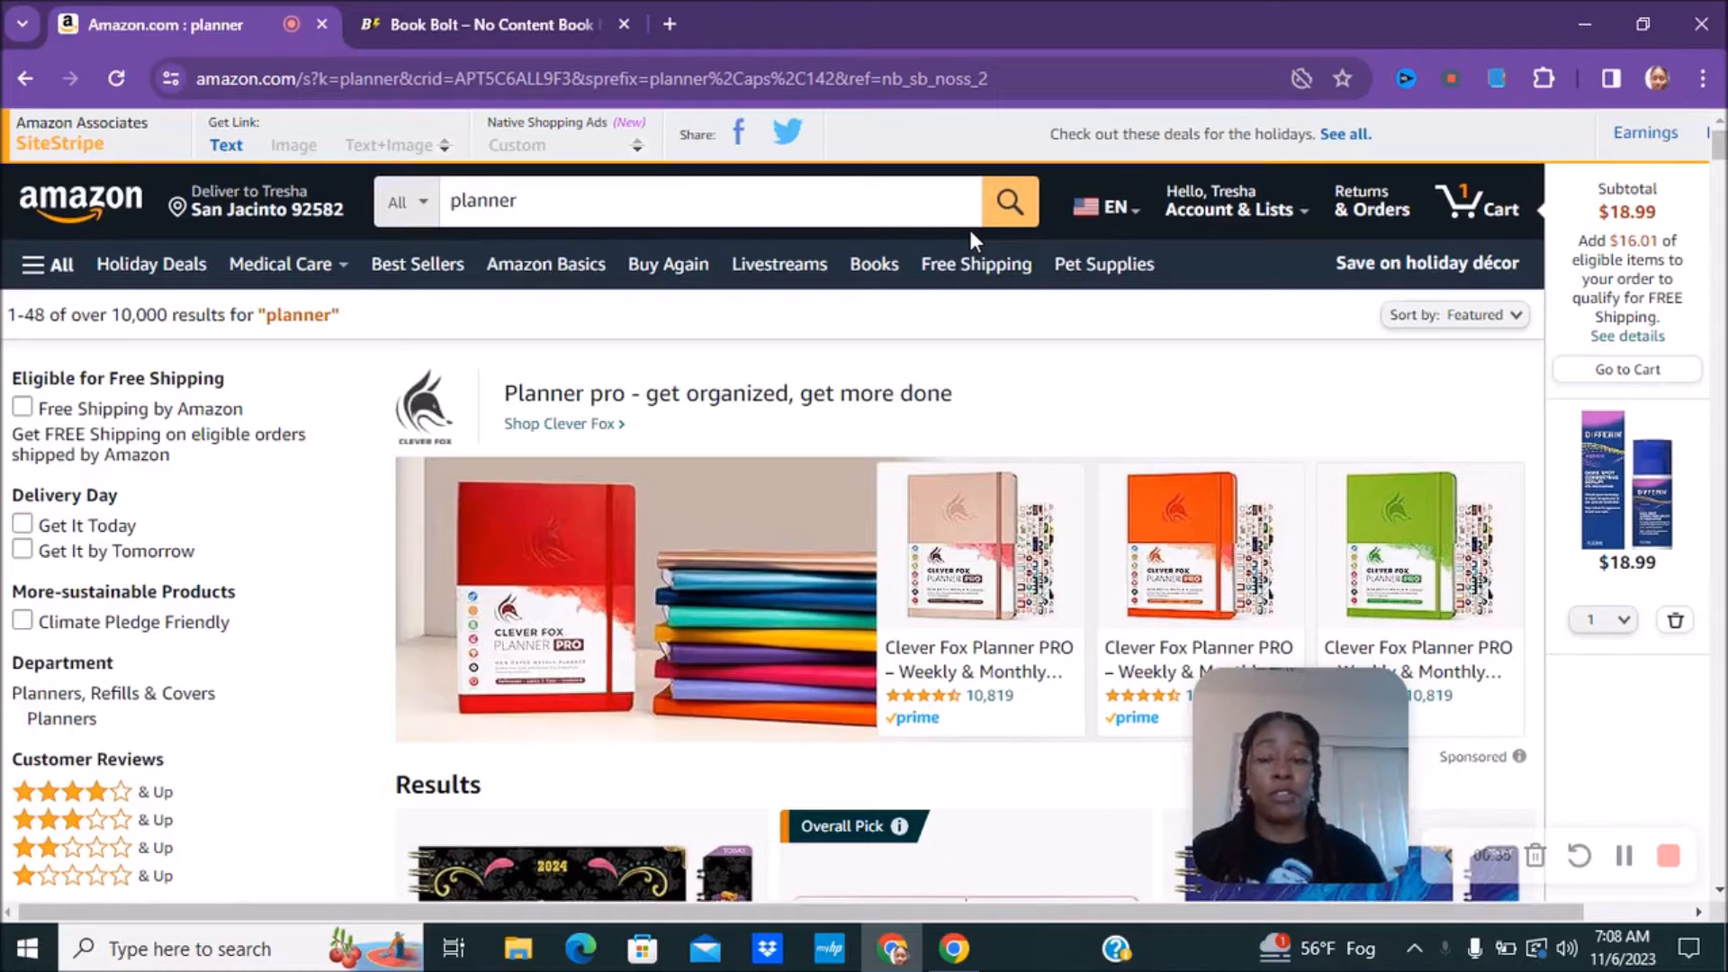
# Browse the Amazon search results for "planner", examining the planners' styles, sizes, prices and recent sales figures
pyautogui.scroll(-7, 687, 387)
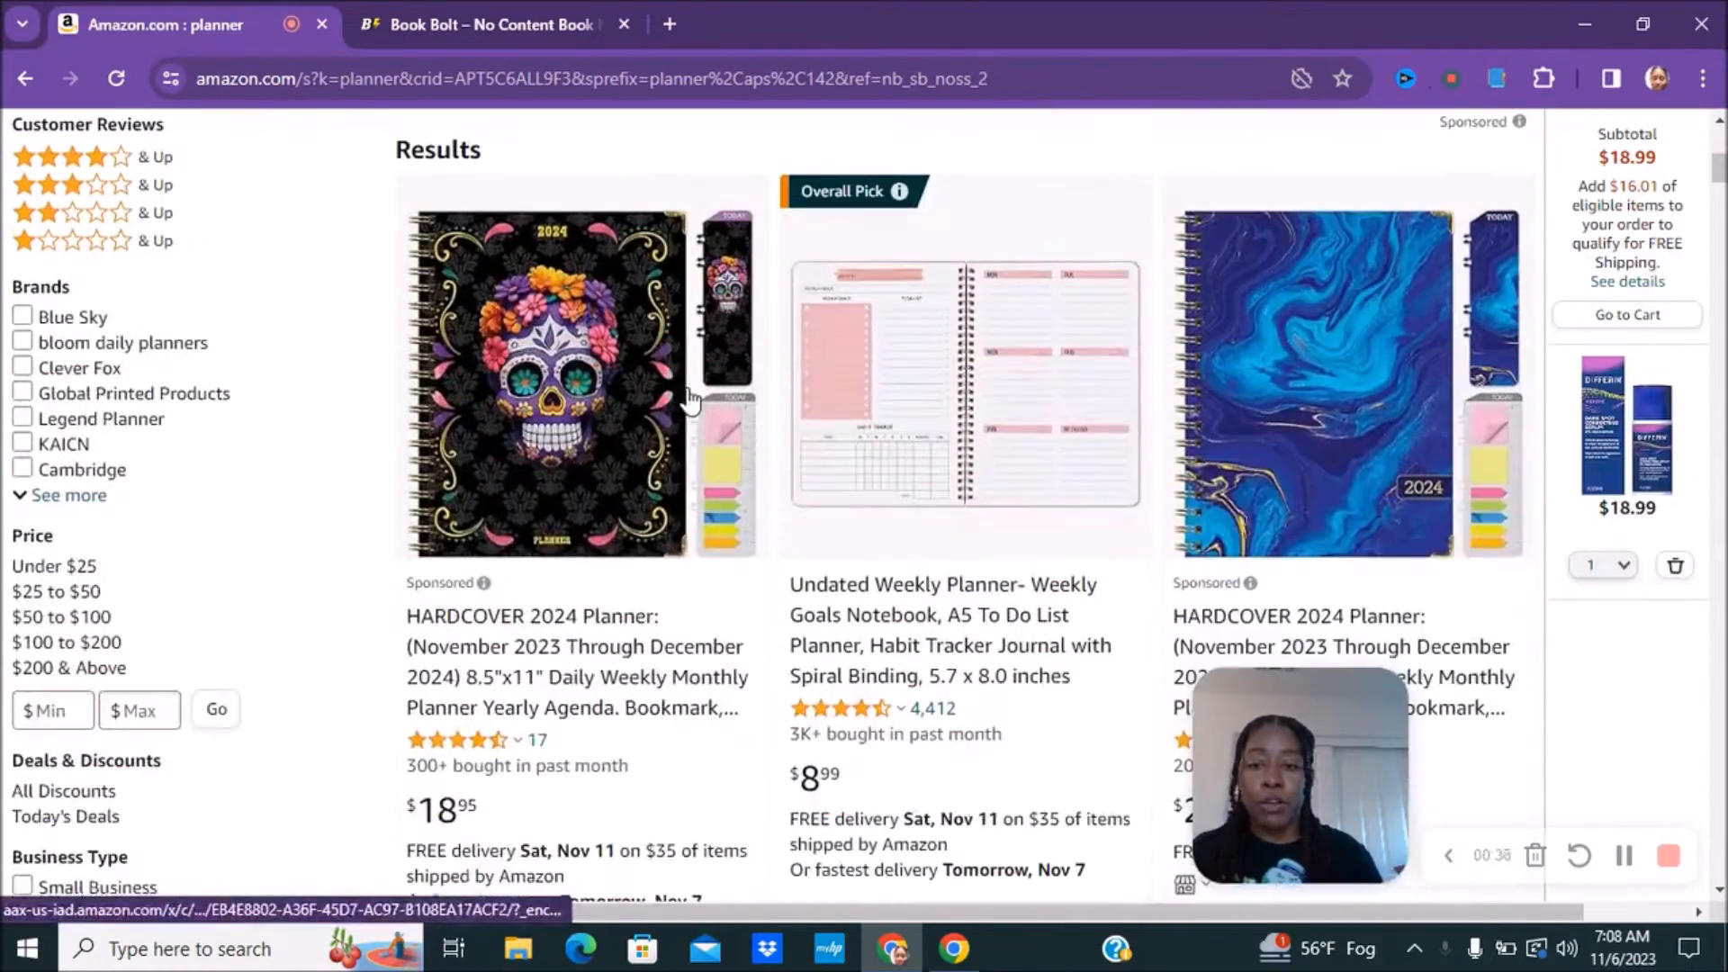
pyautogui.scroll(-5, 1099, 397)
pyautogui.scroll(5, 1068, 397)
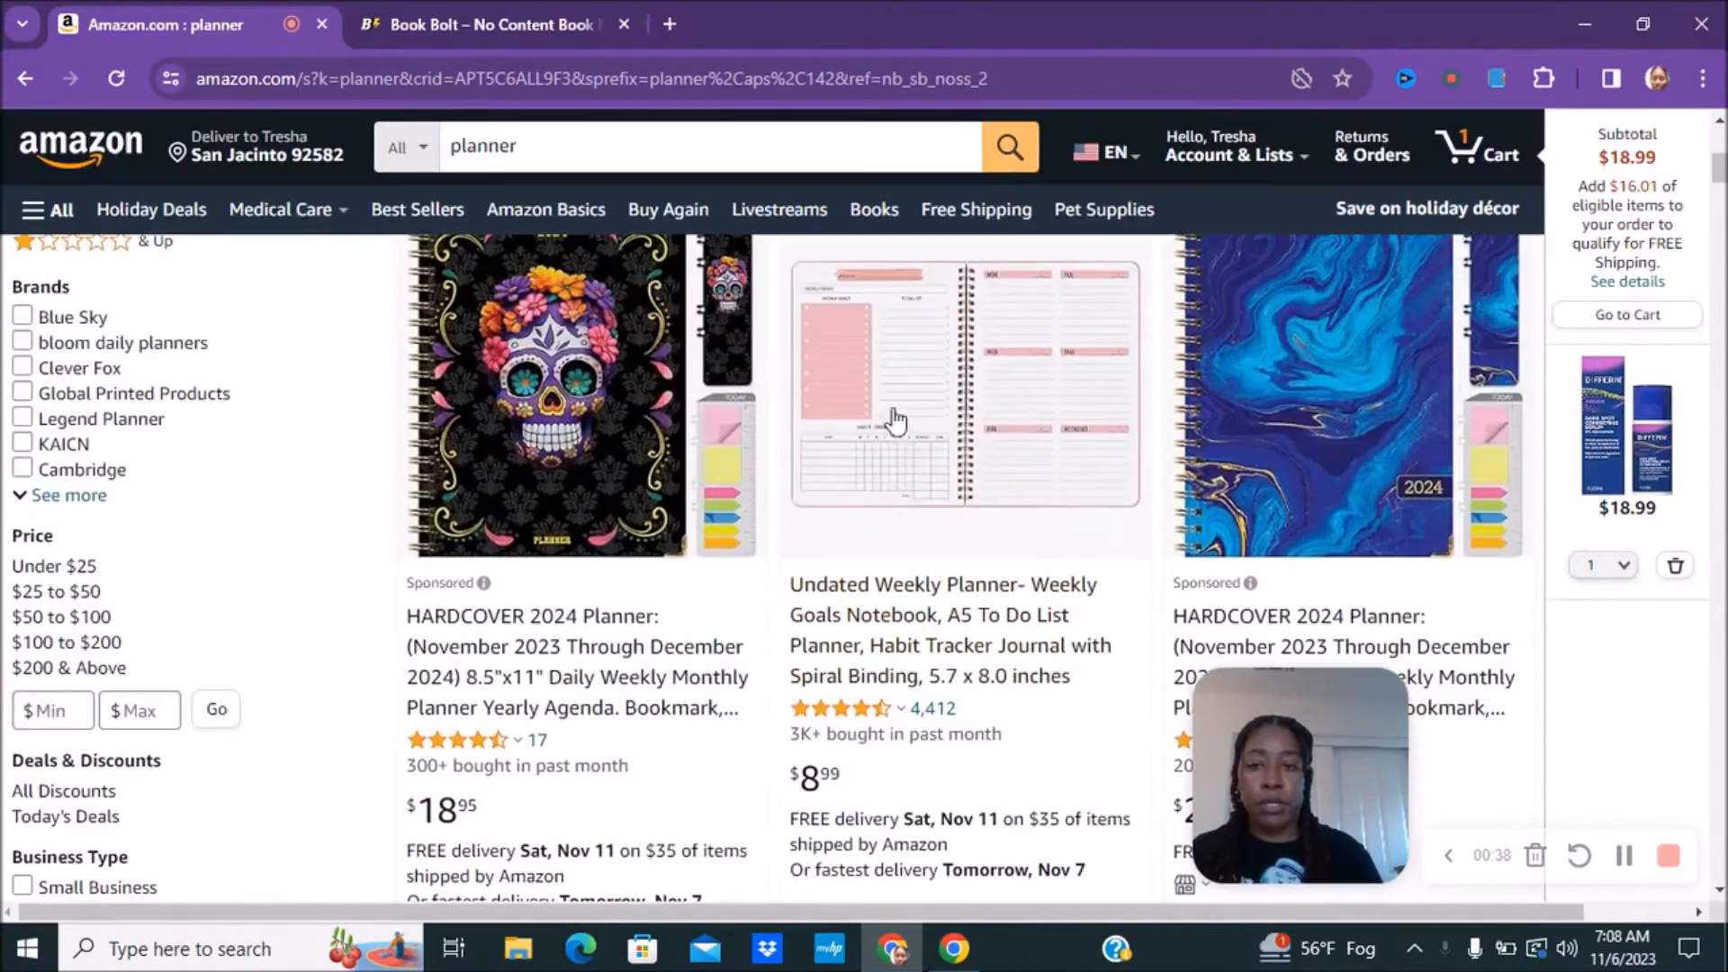
pyautogui.scroll(-1, 612, 504)
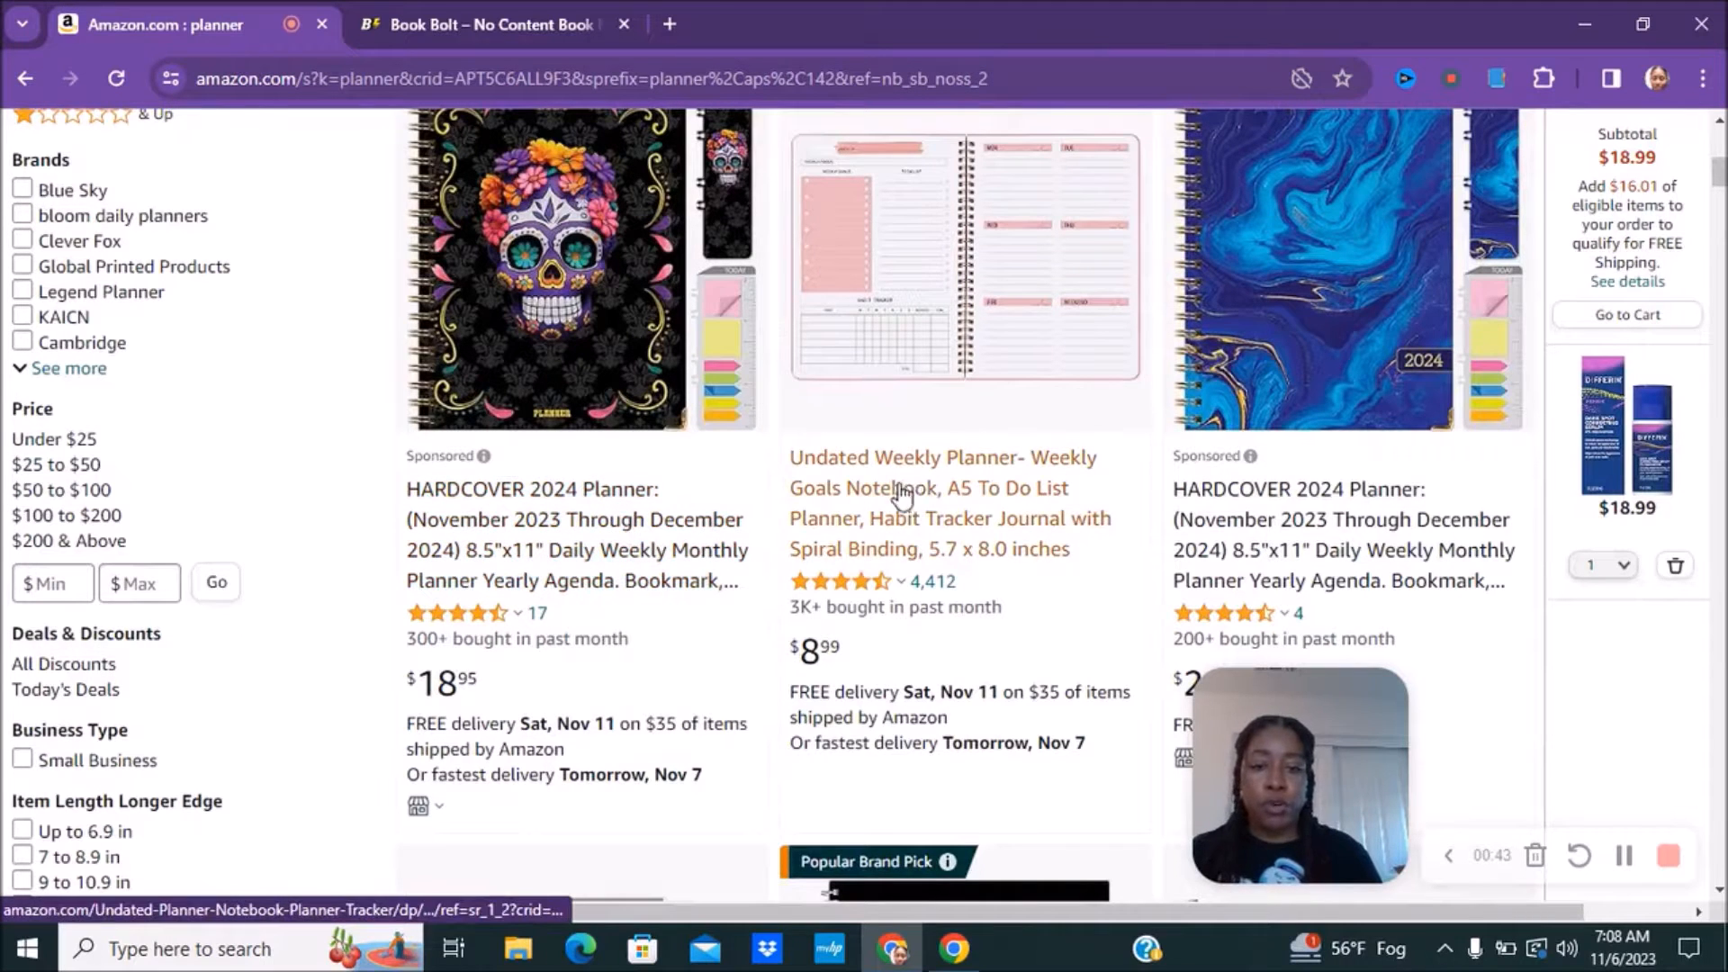
pyautogui.scroll(-15, 920, 491)
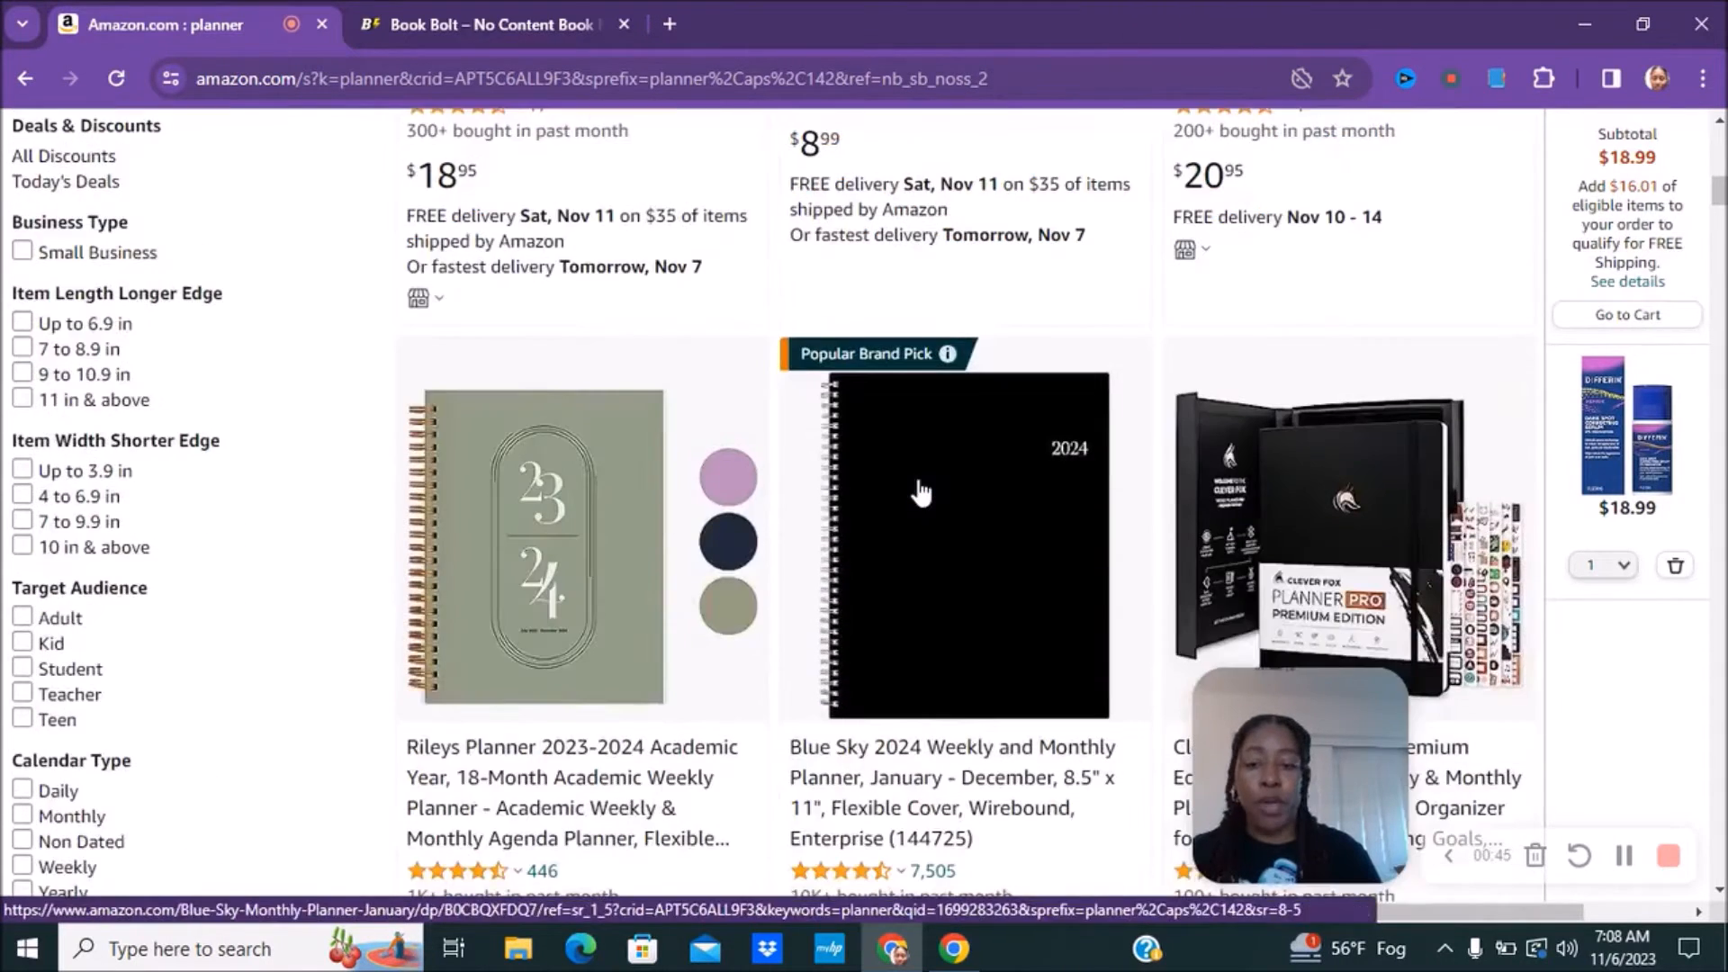
pyautogui.scroll(-9, 920, 491)
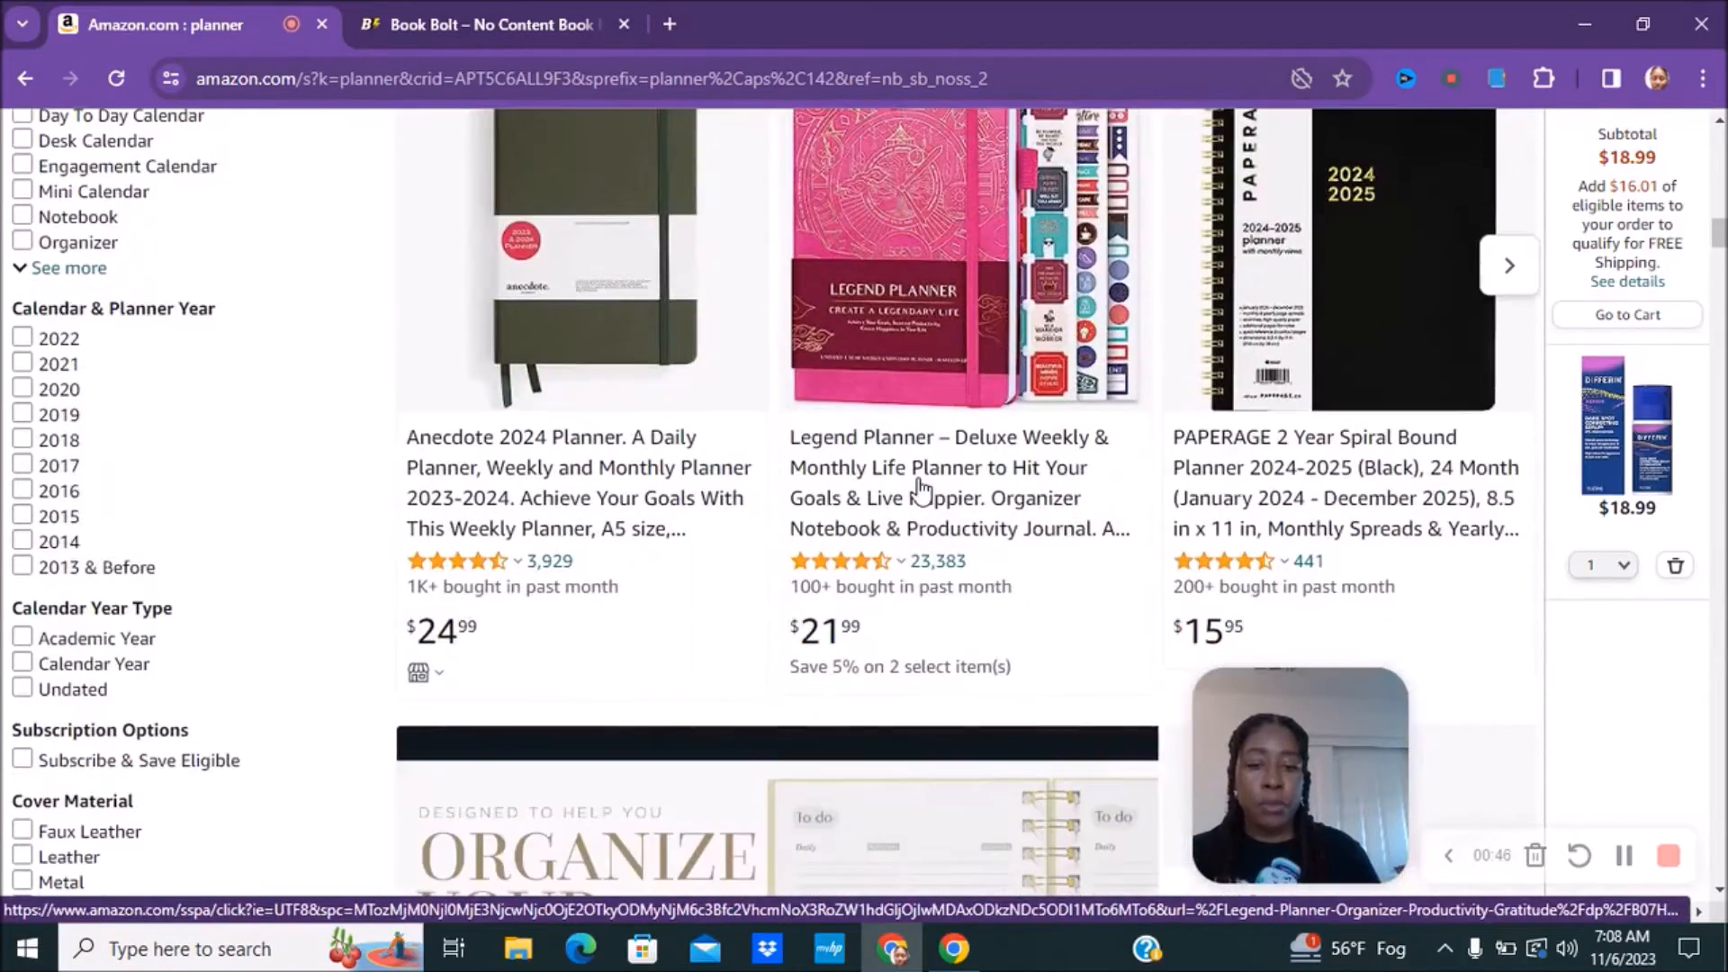
pyautogui.scroll(-4, 930, 478)
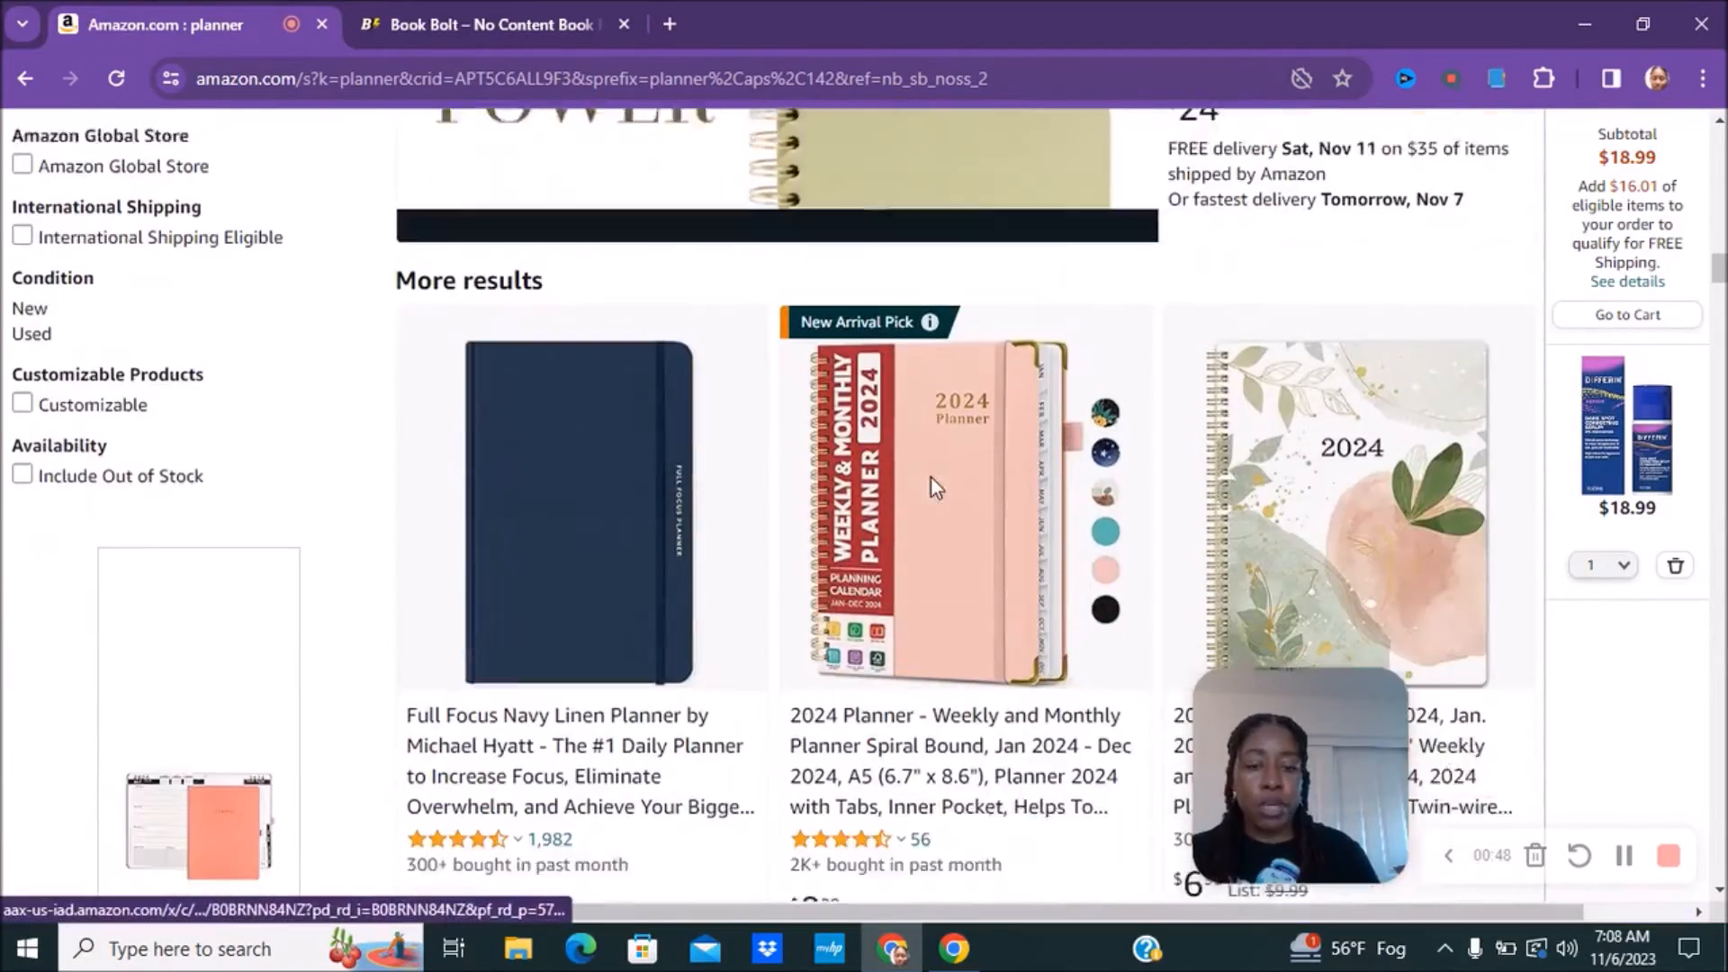
pyautogui.scroll(-4, 1197, 498)
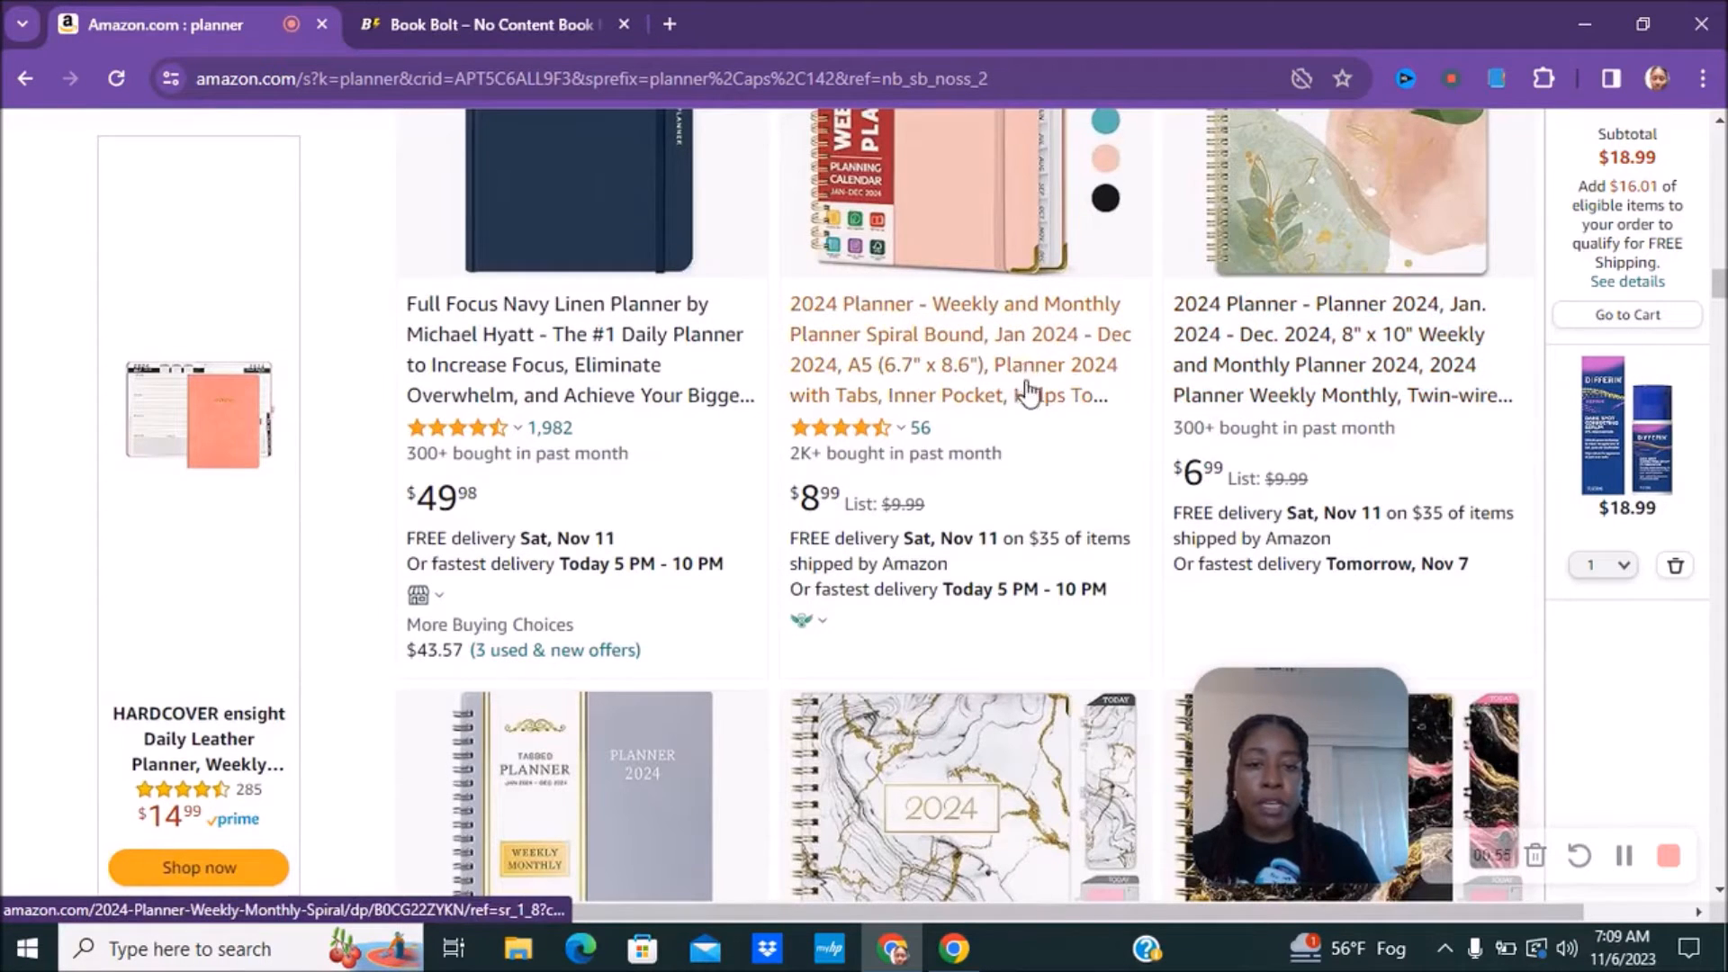
pyautogui.scroll(-7, 1026, 396)
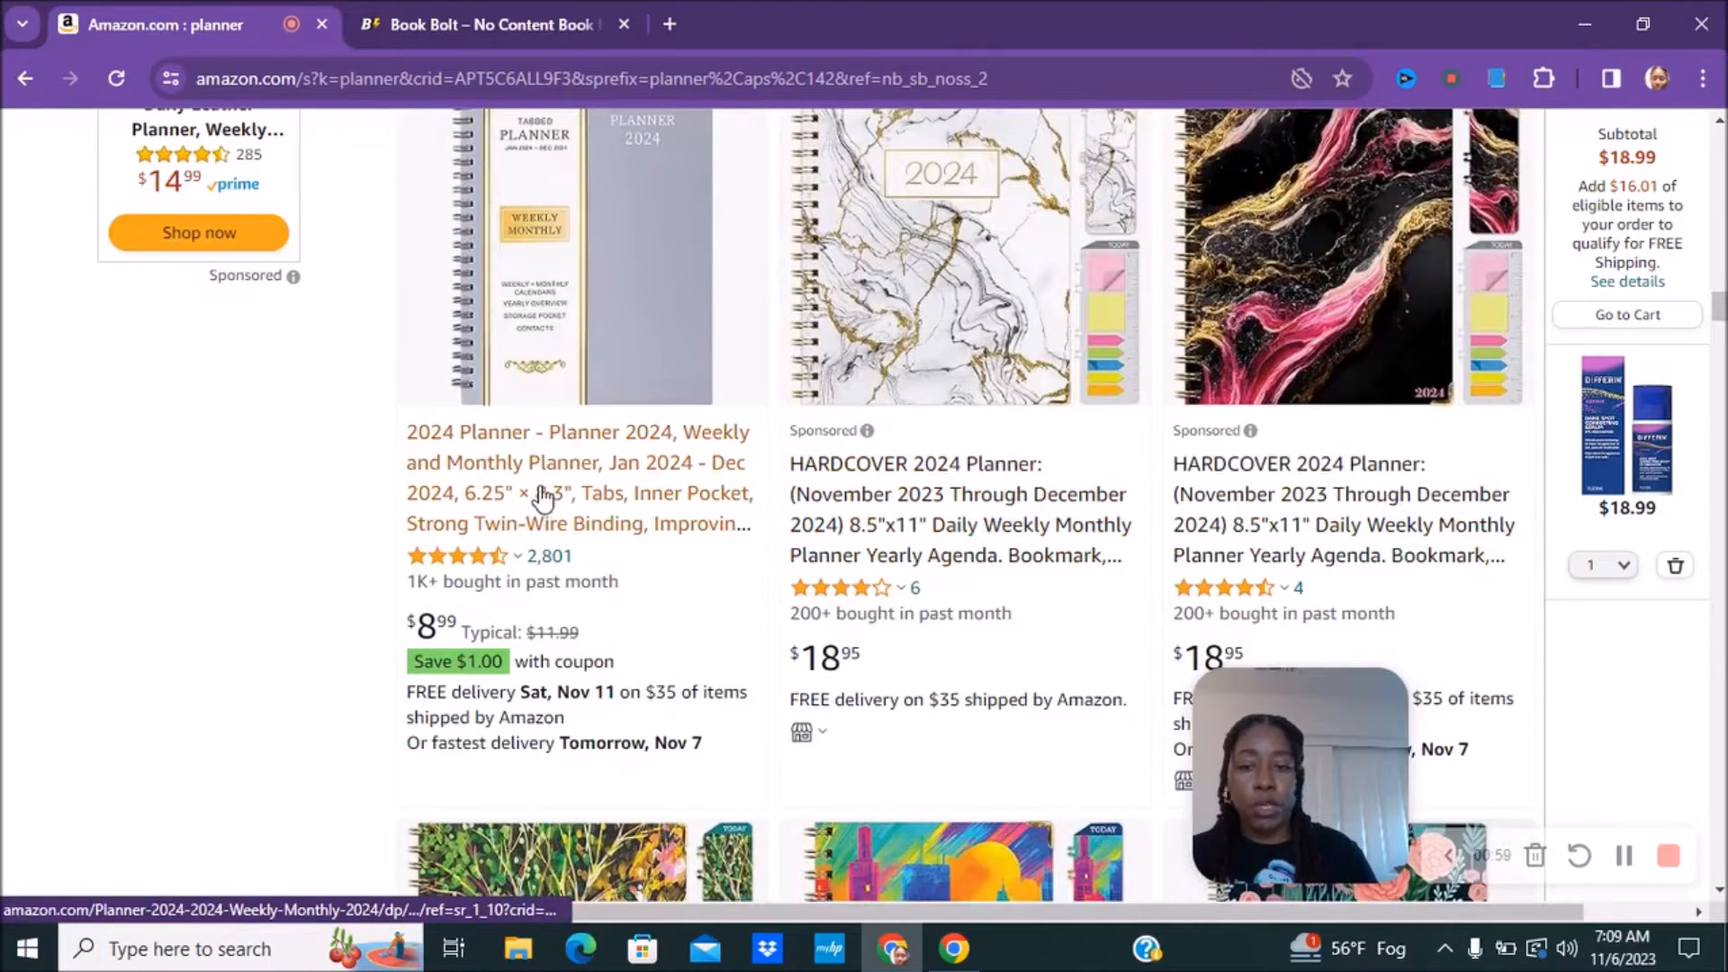
pyautogui.scroll(-3, 544, 499)
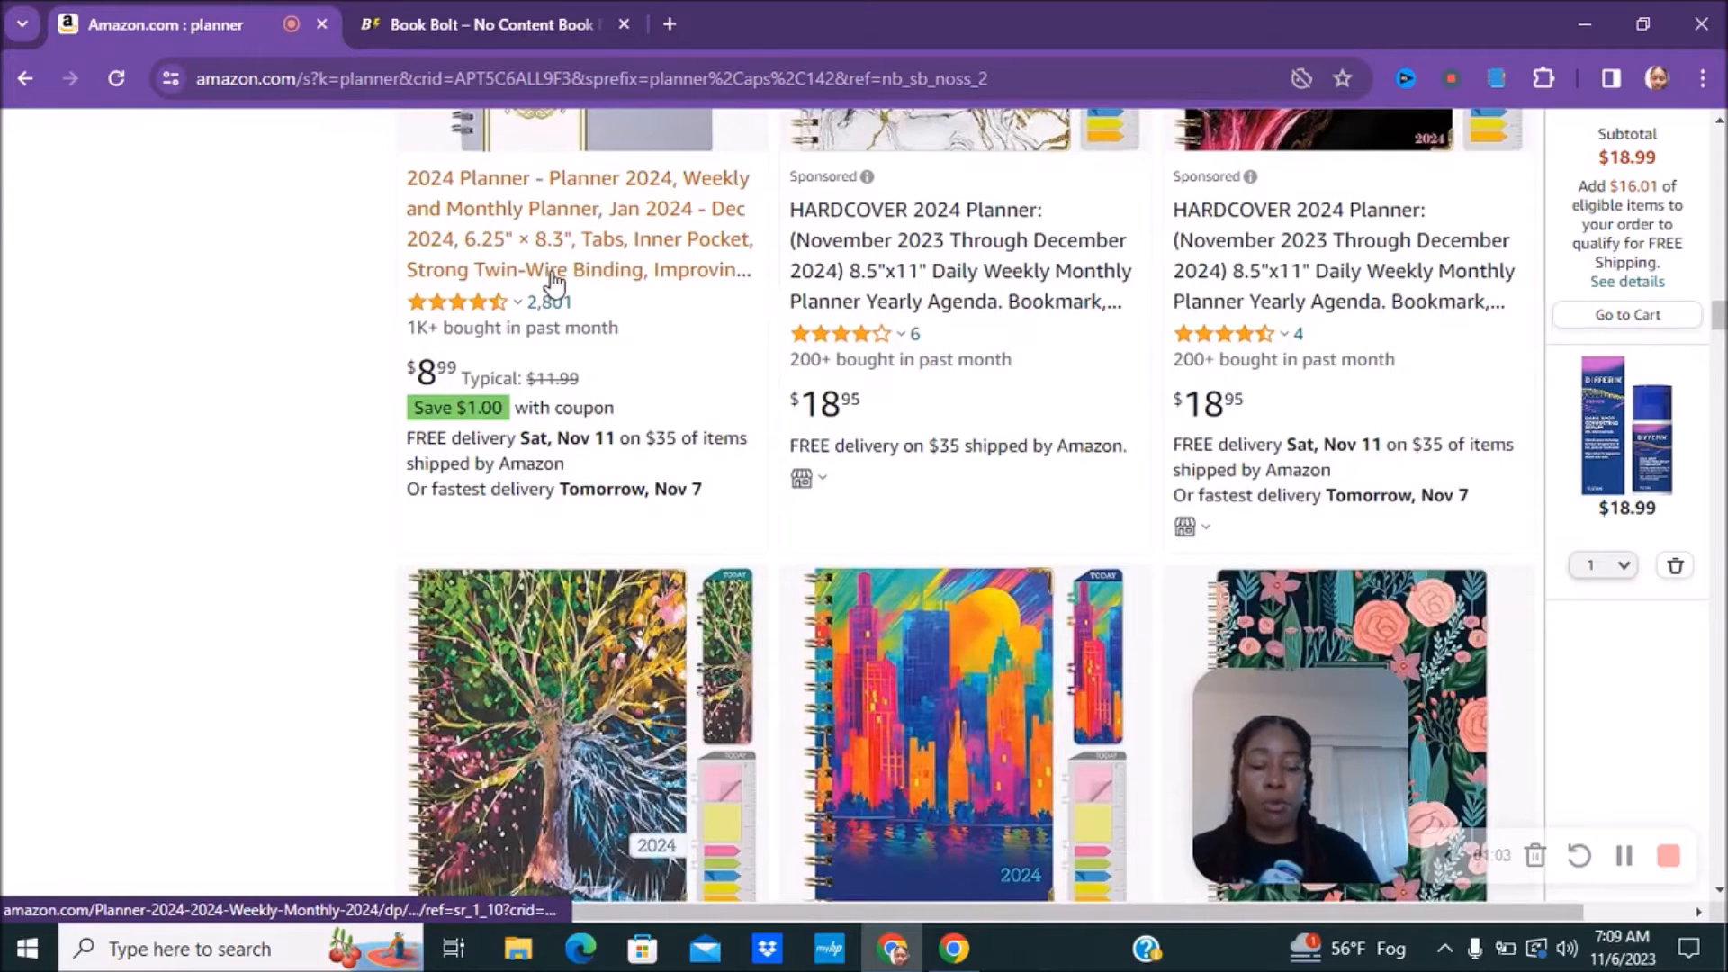
pyautogui.scroll(-4, 747, 432)
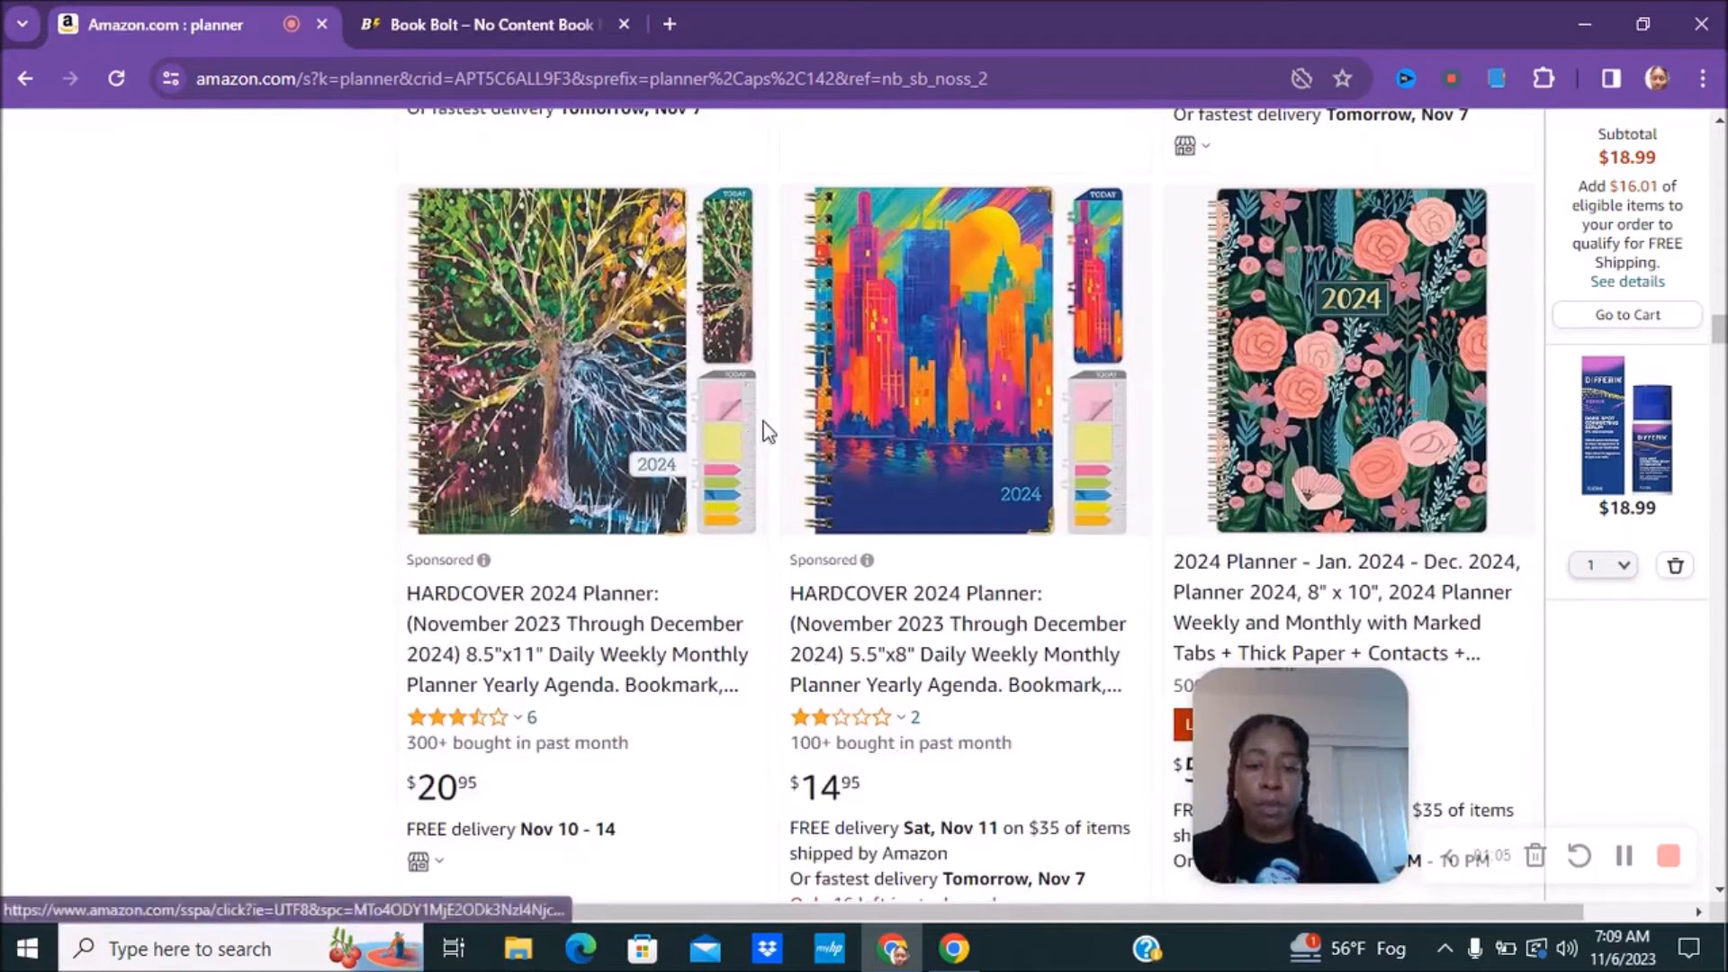
pyautogui.scroll(-4, 770, 432)
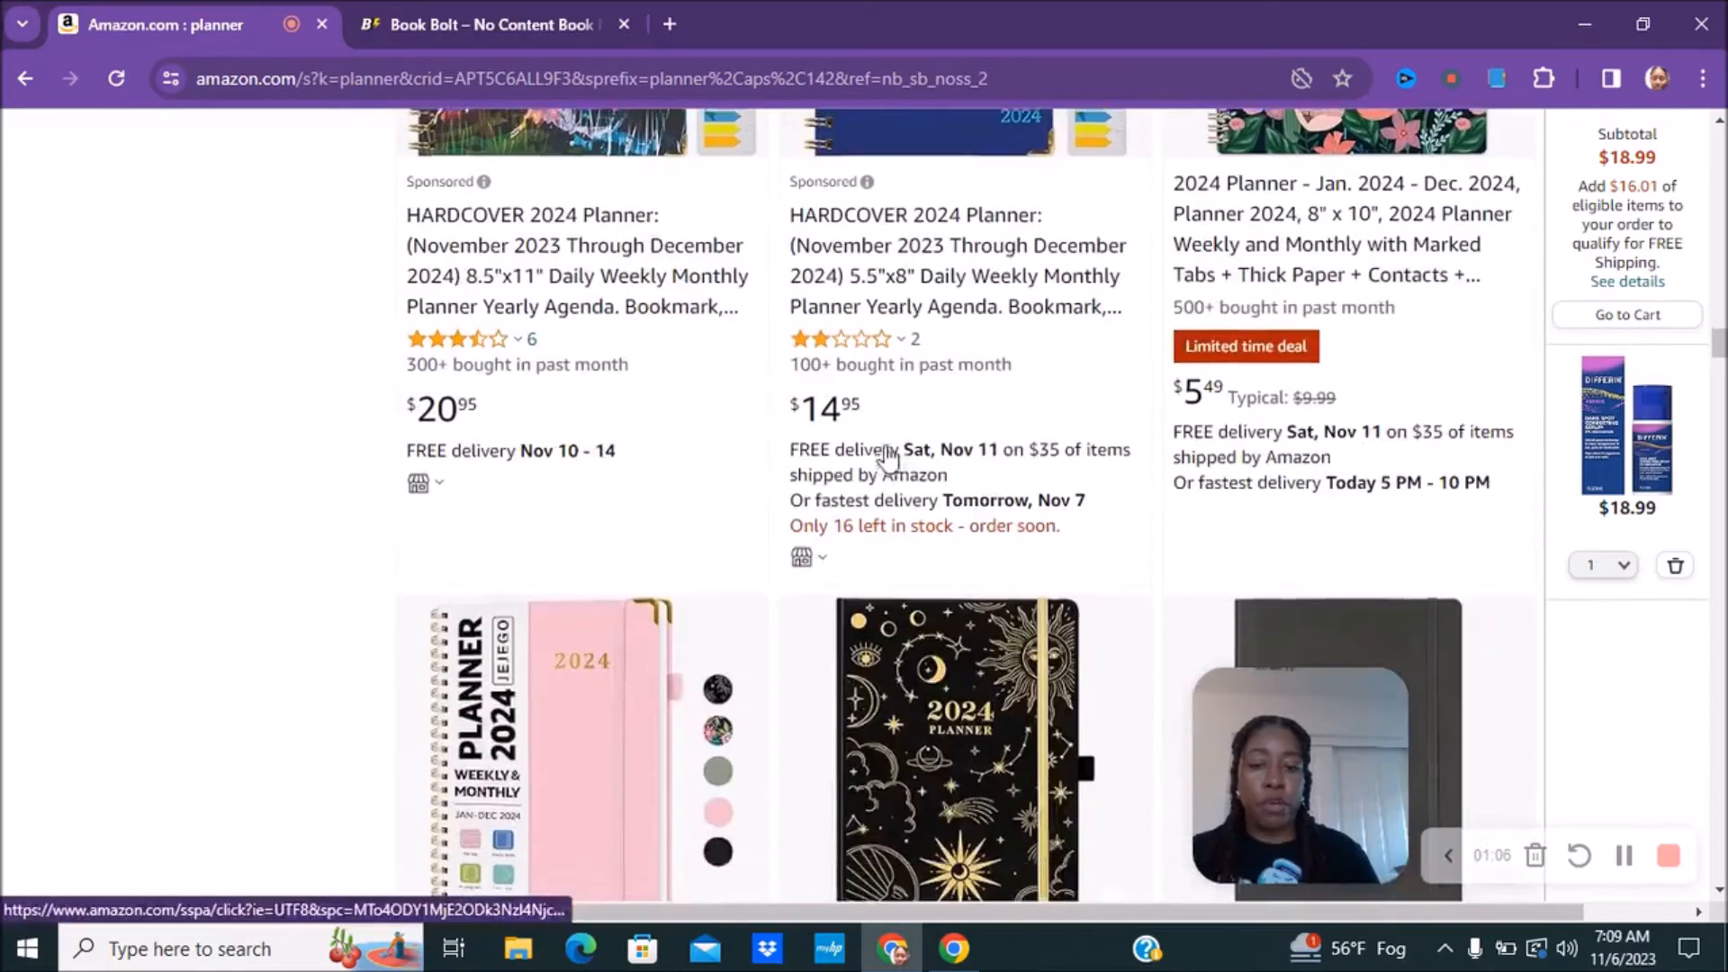
pyautogui.scroll(-3, 751, 466)
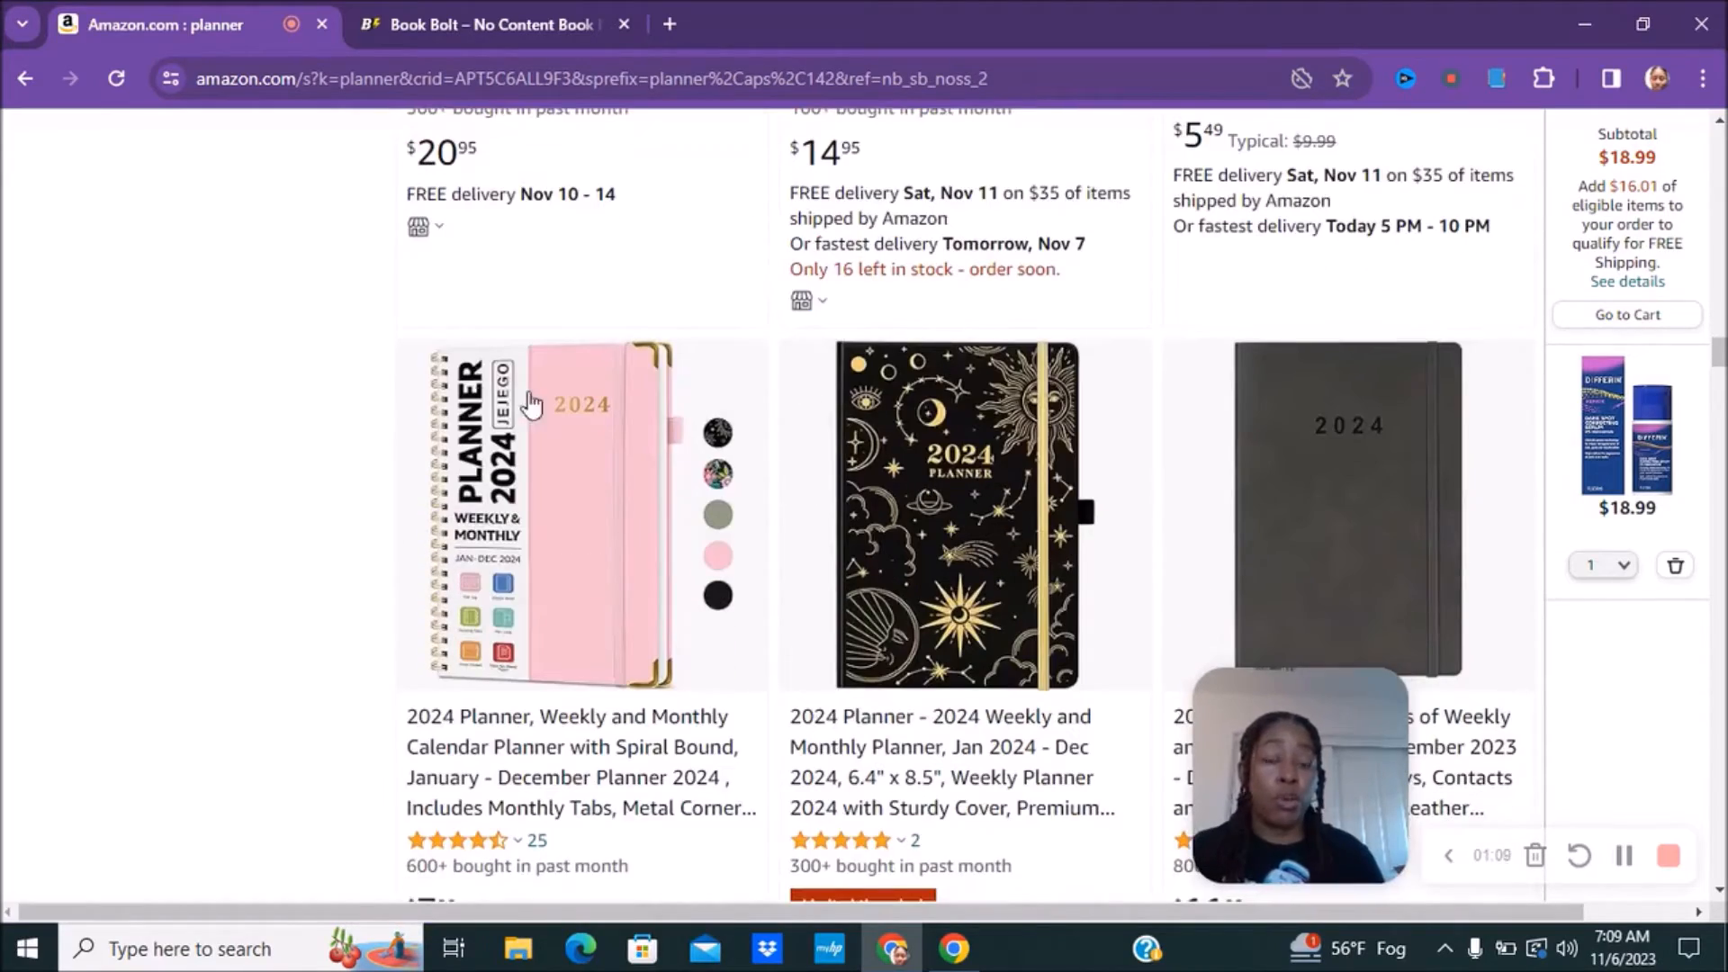
pyautogui.scroll(1, 453, 370)
pyautogui.scroll(12, 453, 369)
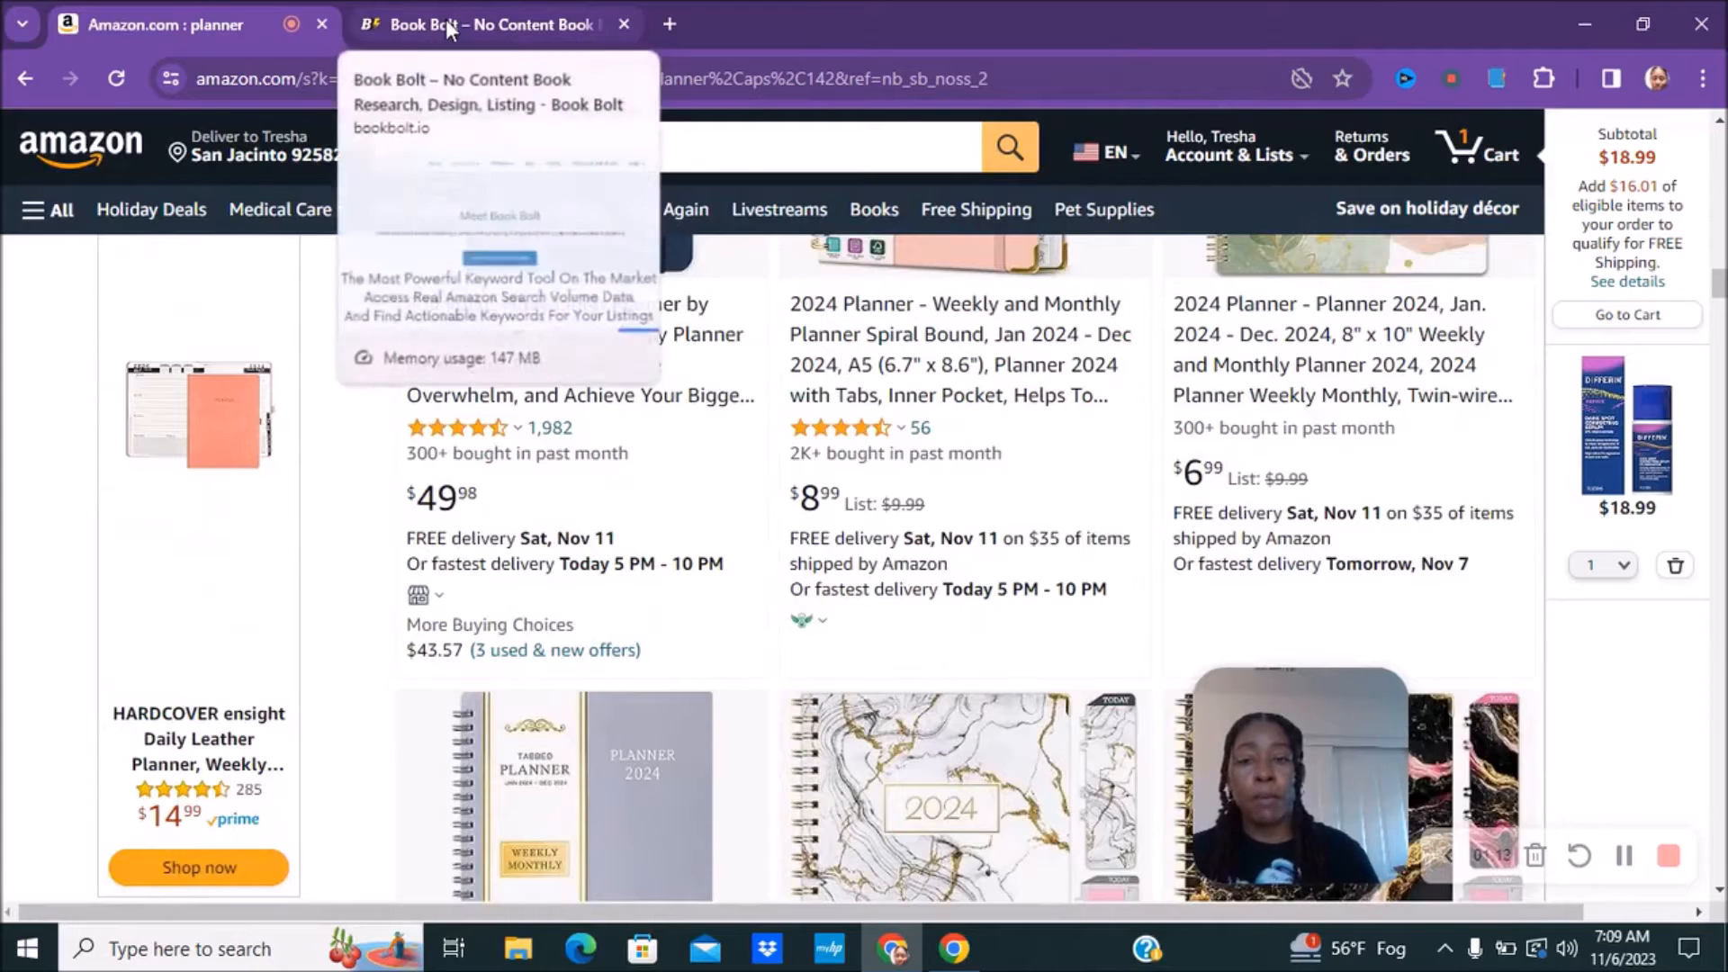
# Switch to the Book Bolt website and log in to the members area with the saved account credentials
pyautogui.click(448, 25)
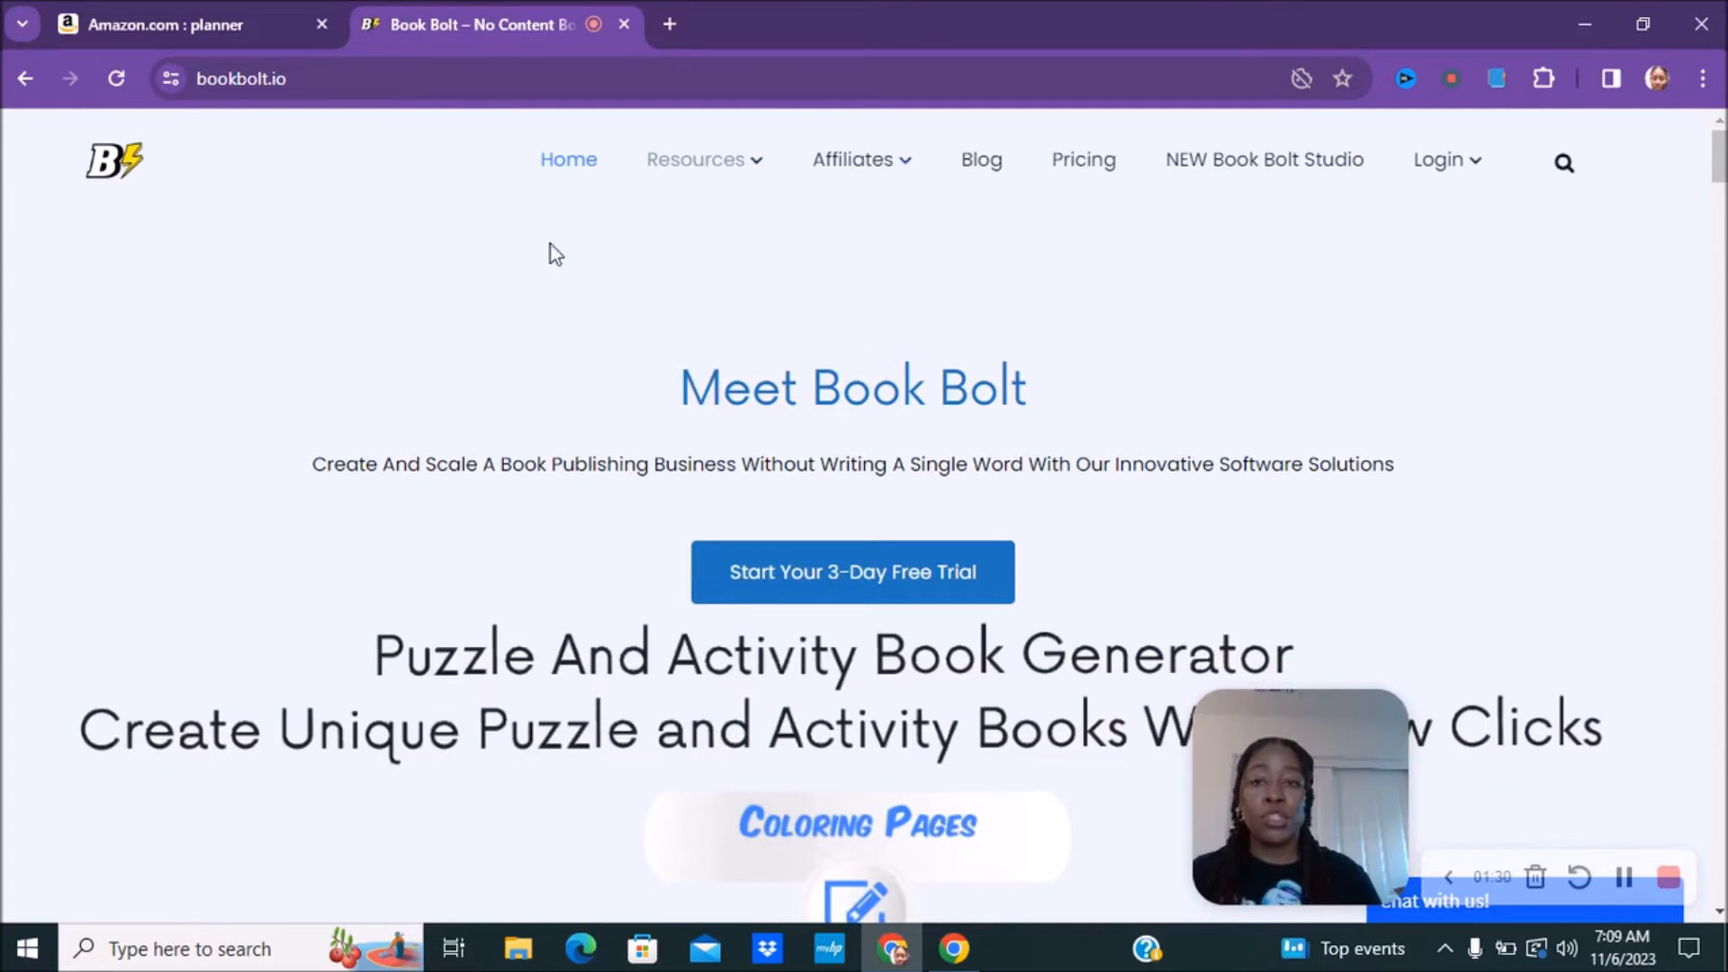
pyautogui.scroll(-1, 468, 500)
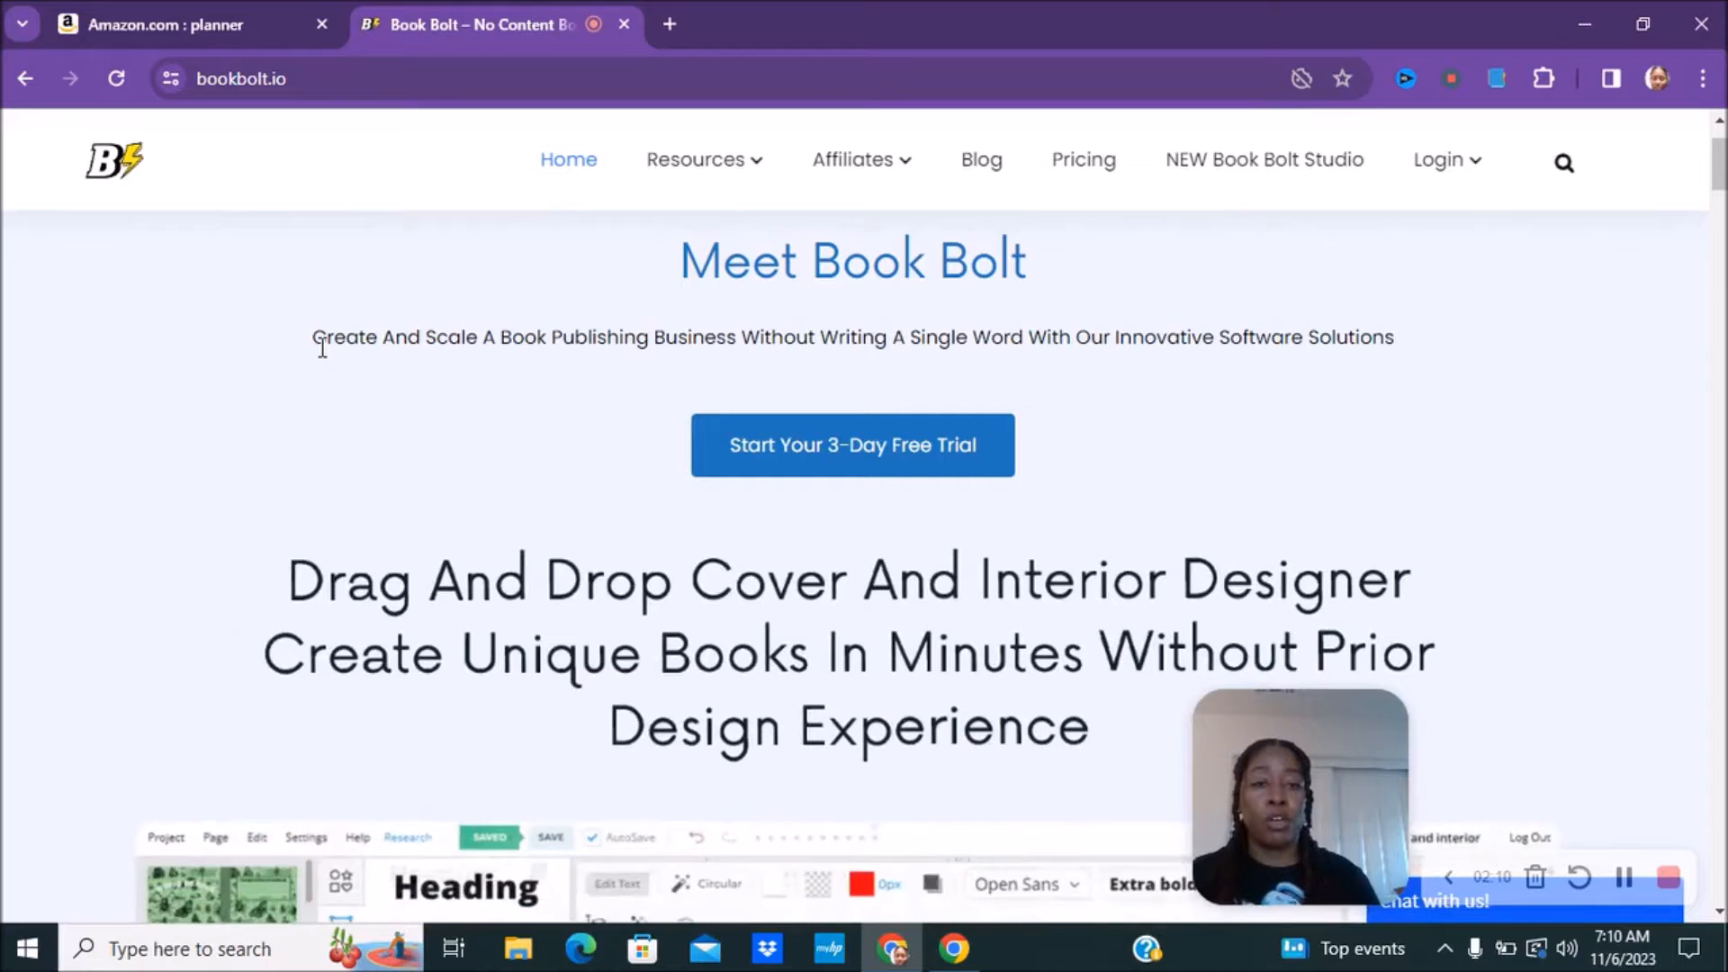
pyautogui.moveTo(1450, 181)
pyautogui.click(1456, 220)
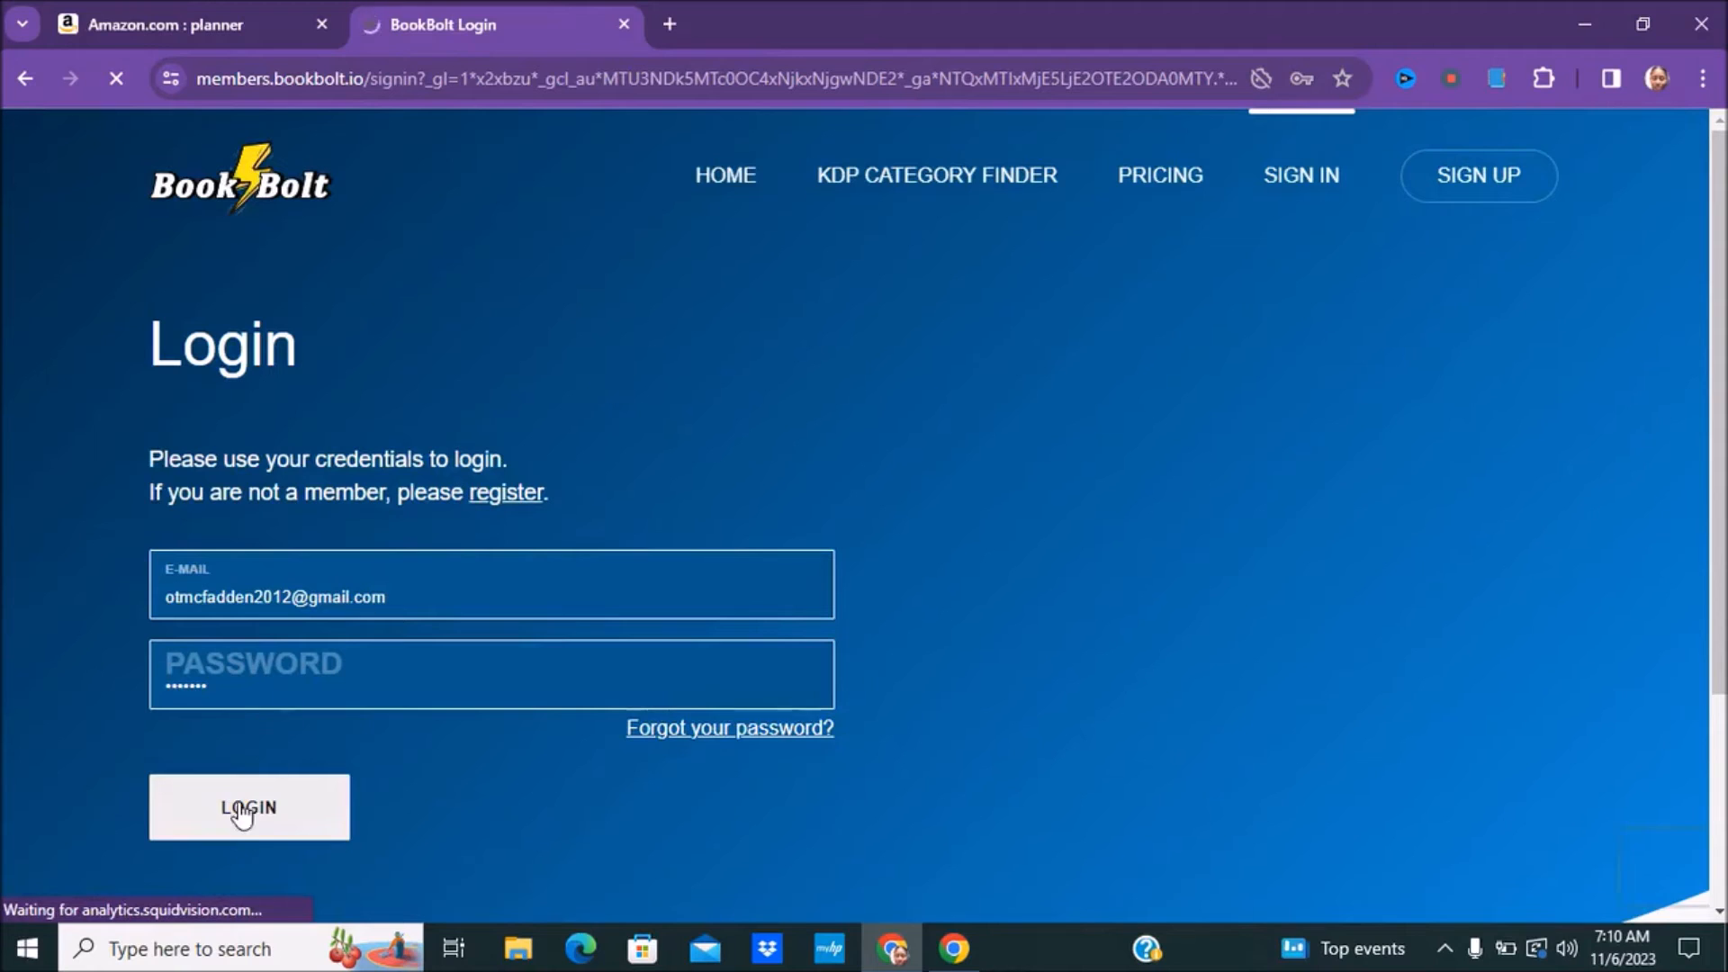
pyautogui.click(248, 808)
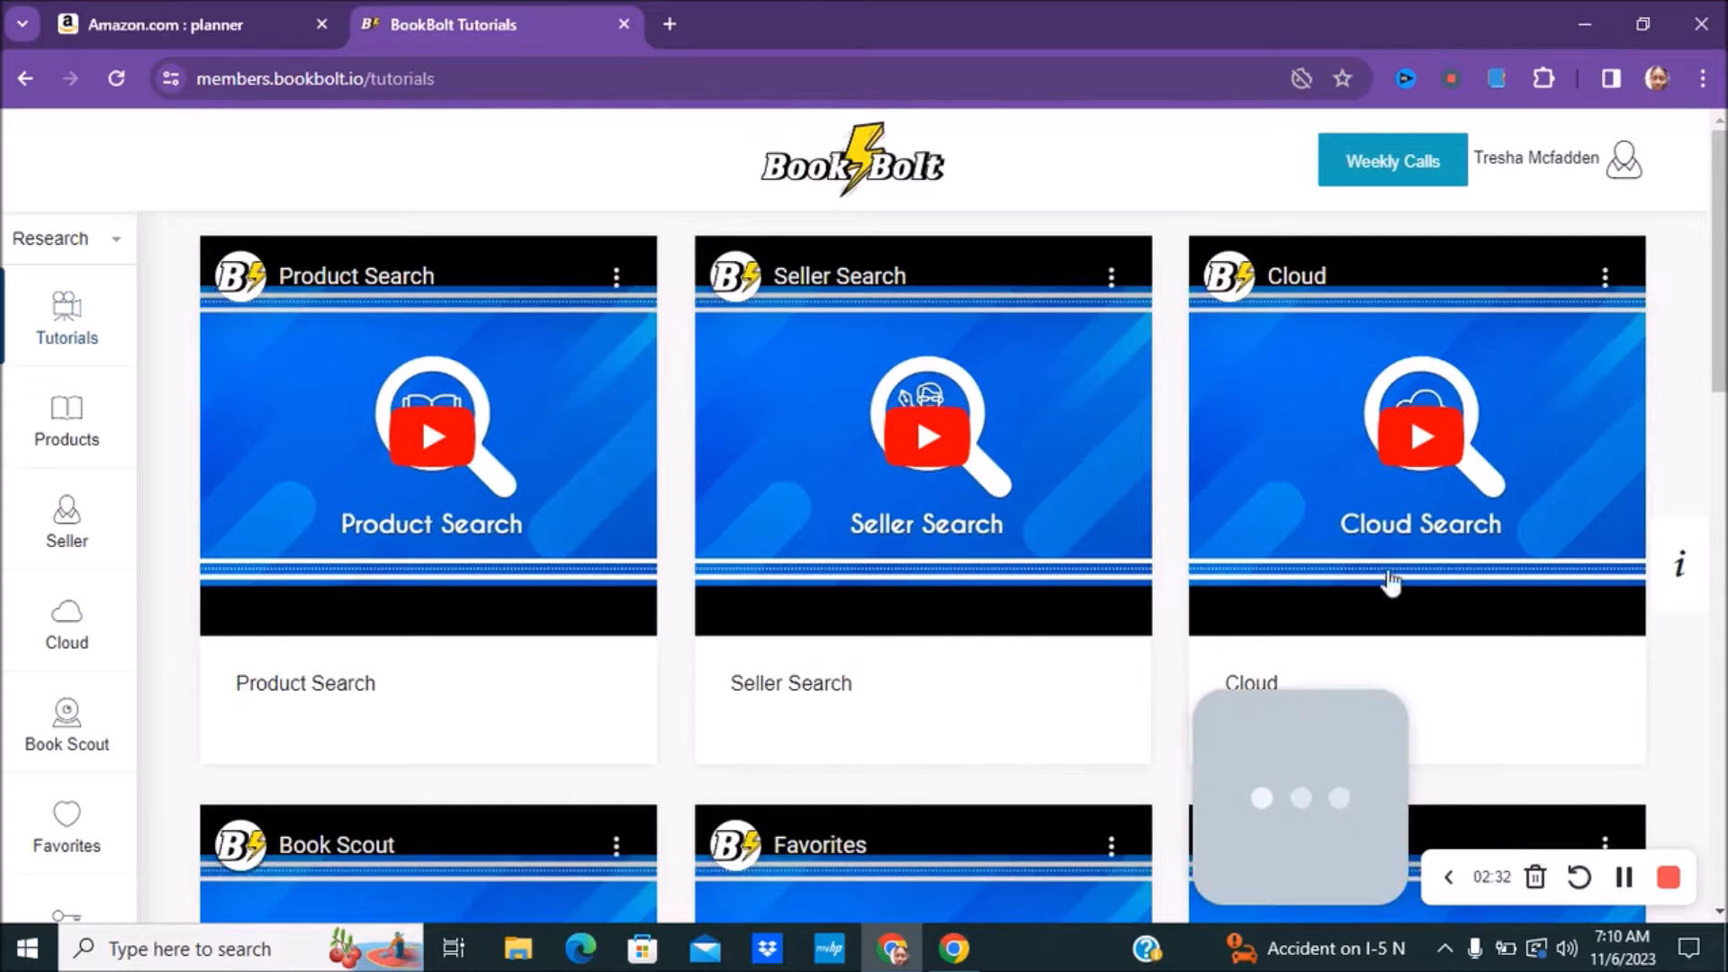
# Look through the tutorial videos offered in the Book Bolt members area
pyautogui.moveTo(1725, 347); pyautogui.dragTo(1698, 520)
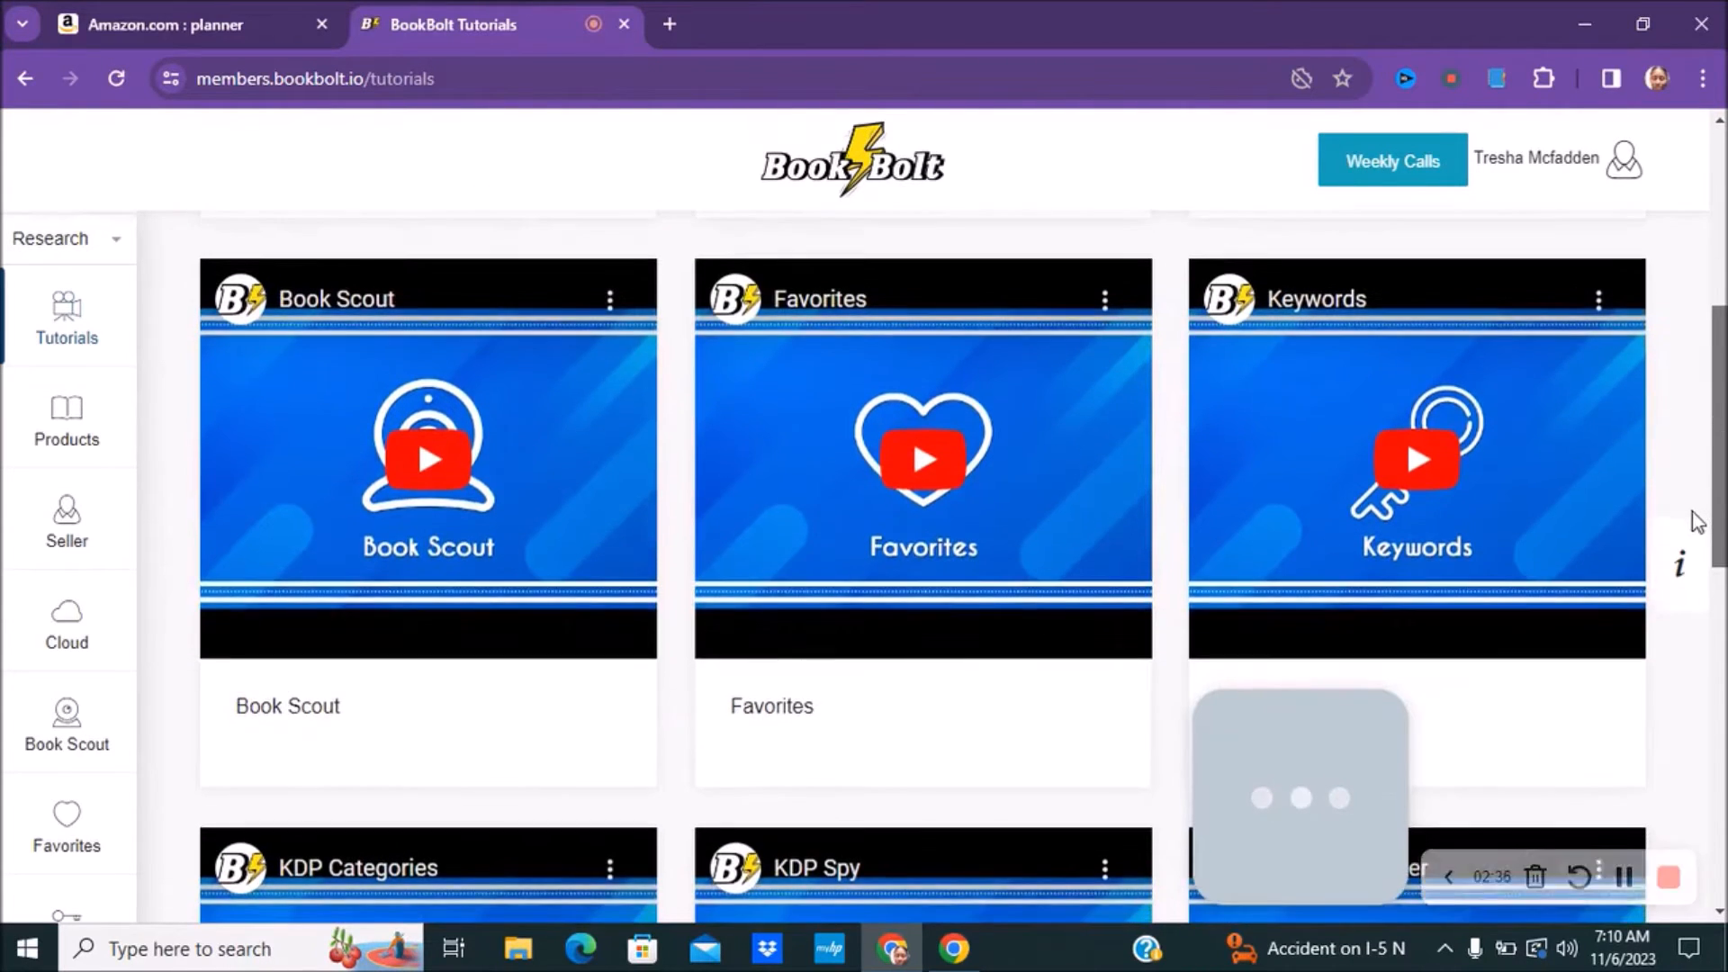
pyautogui.scroll(-1, 1698, 521)
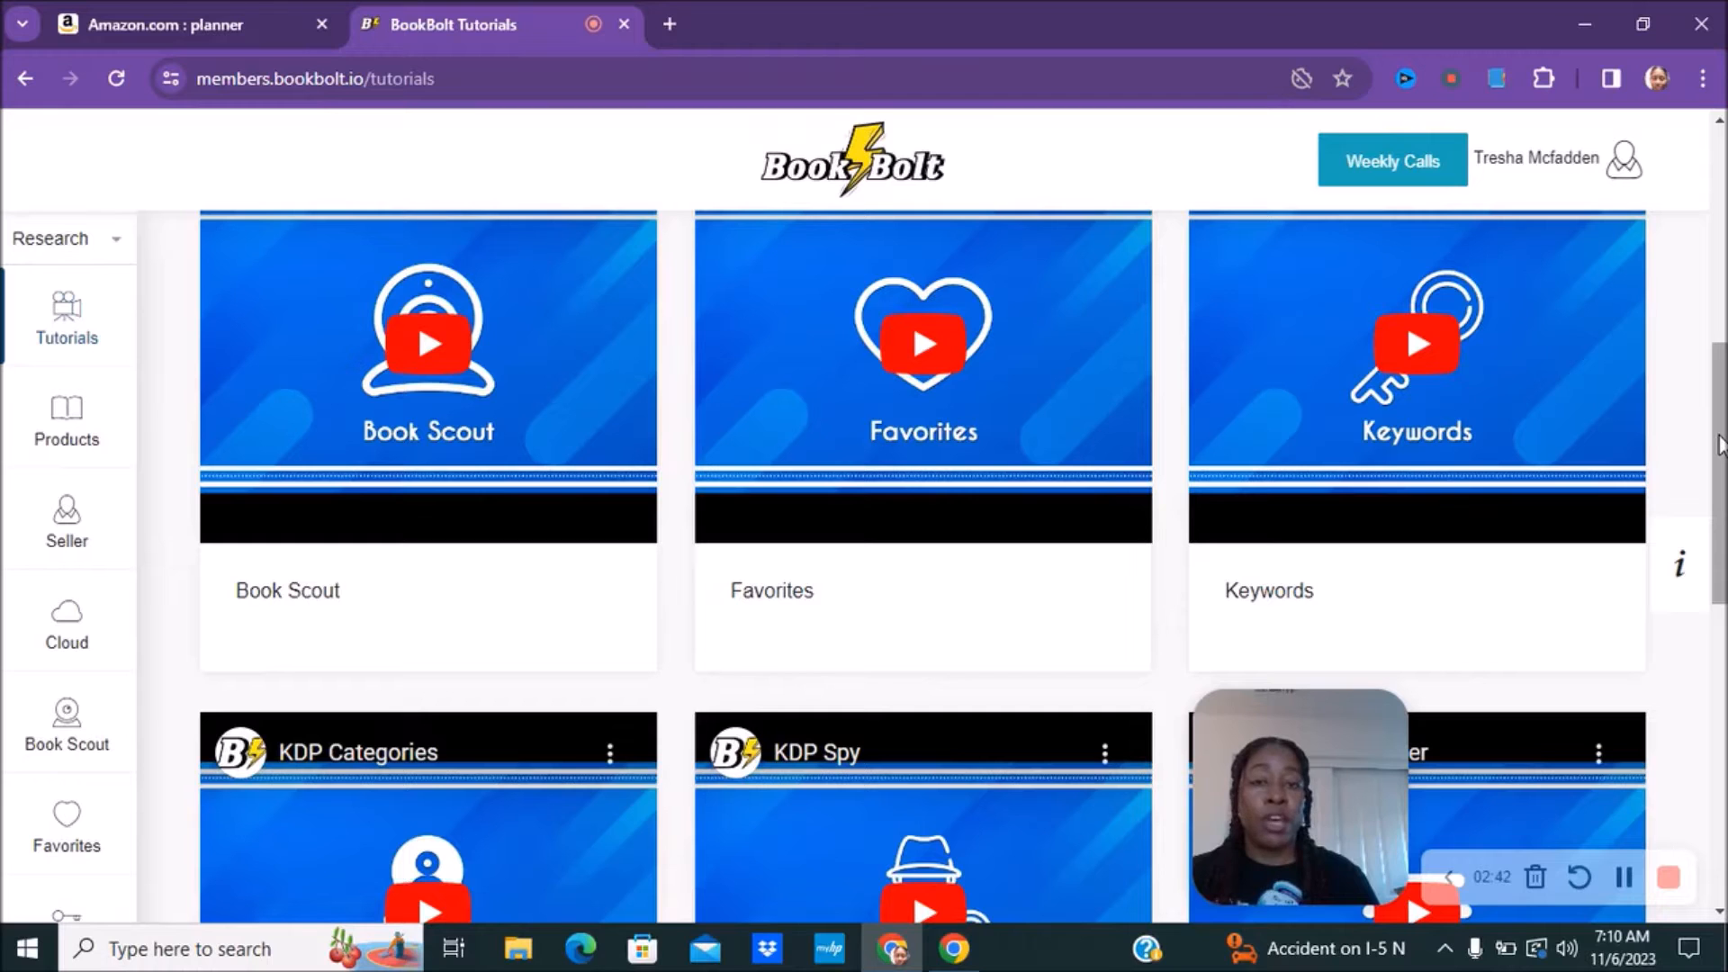
pyautogui.moveTo(1720, 443); pyautogui.dragTo(1719, 217)
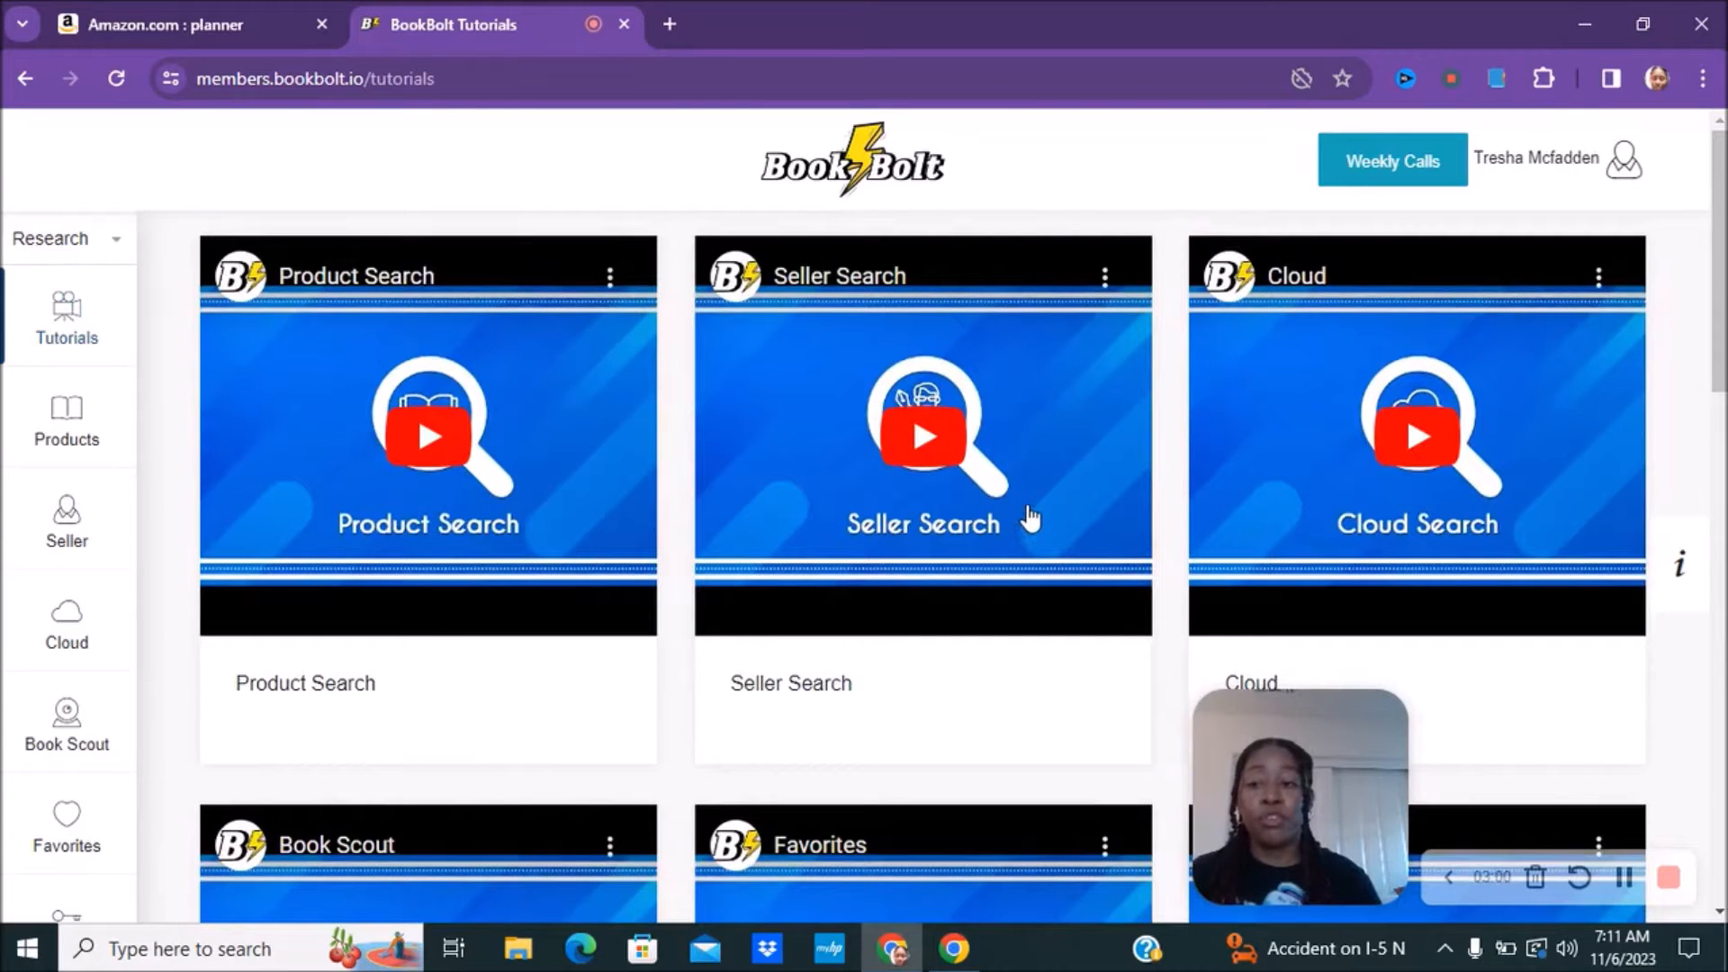
# Change from the Research tools to the Create tools, open BookBolt Studio and log in to it
pyautogui.click(59, 243)
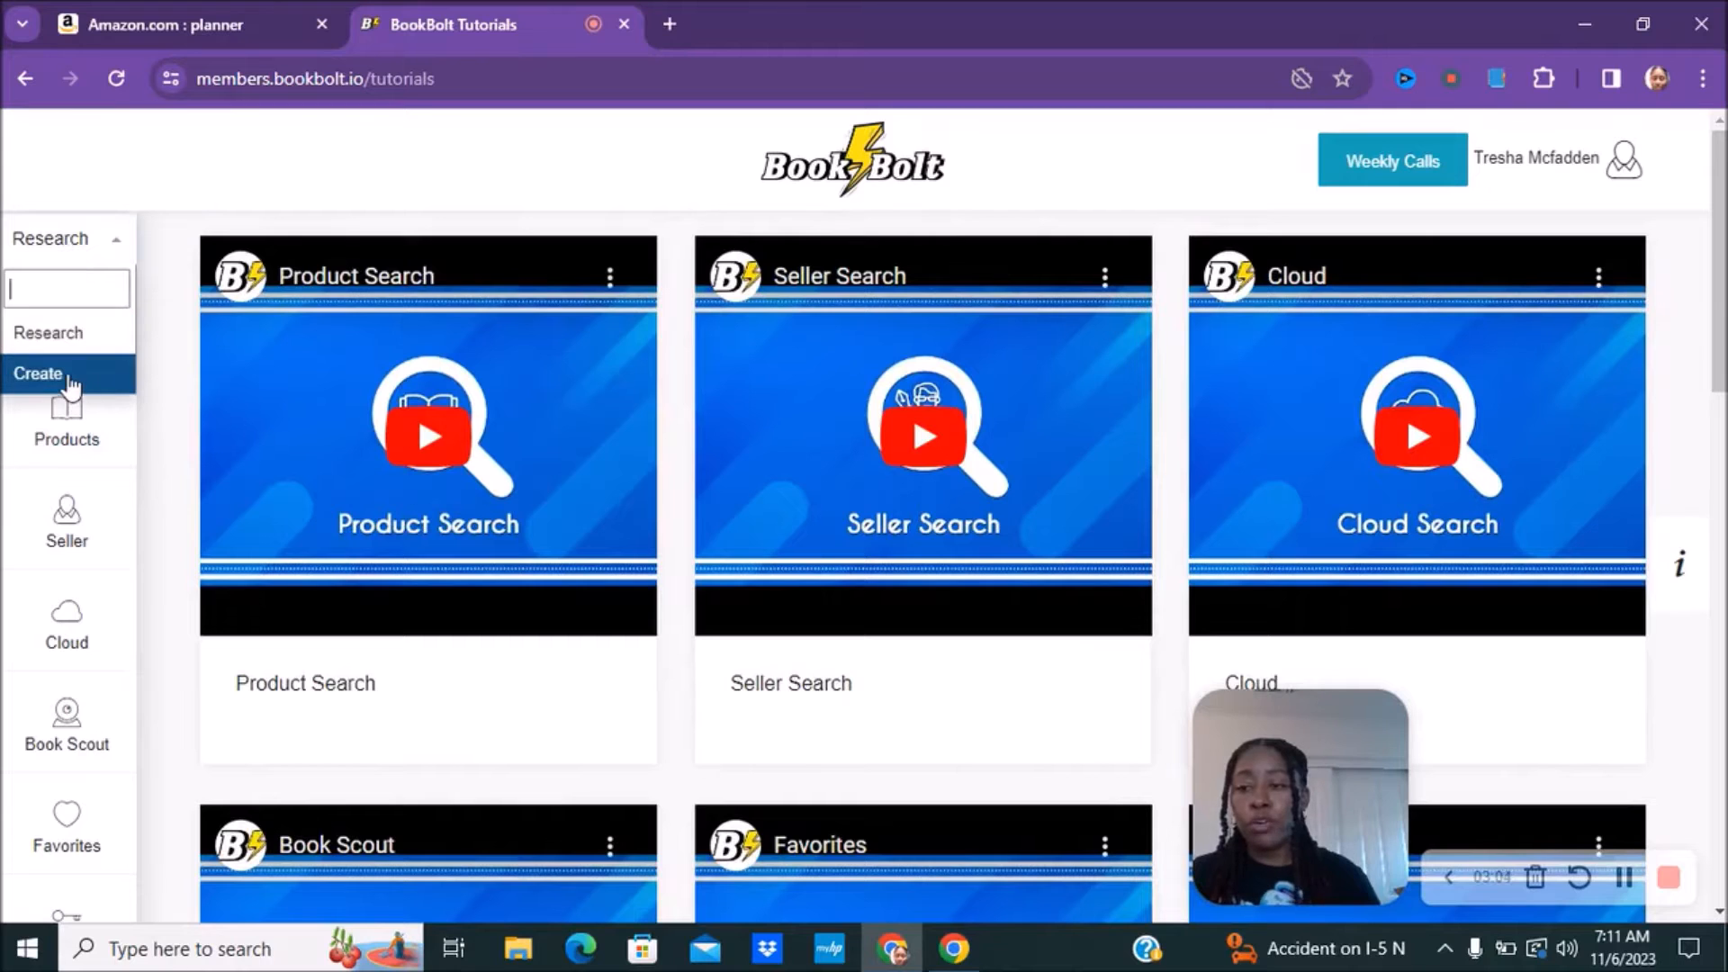
pyautogui.click(69, 386)
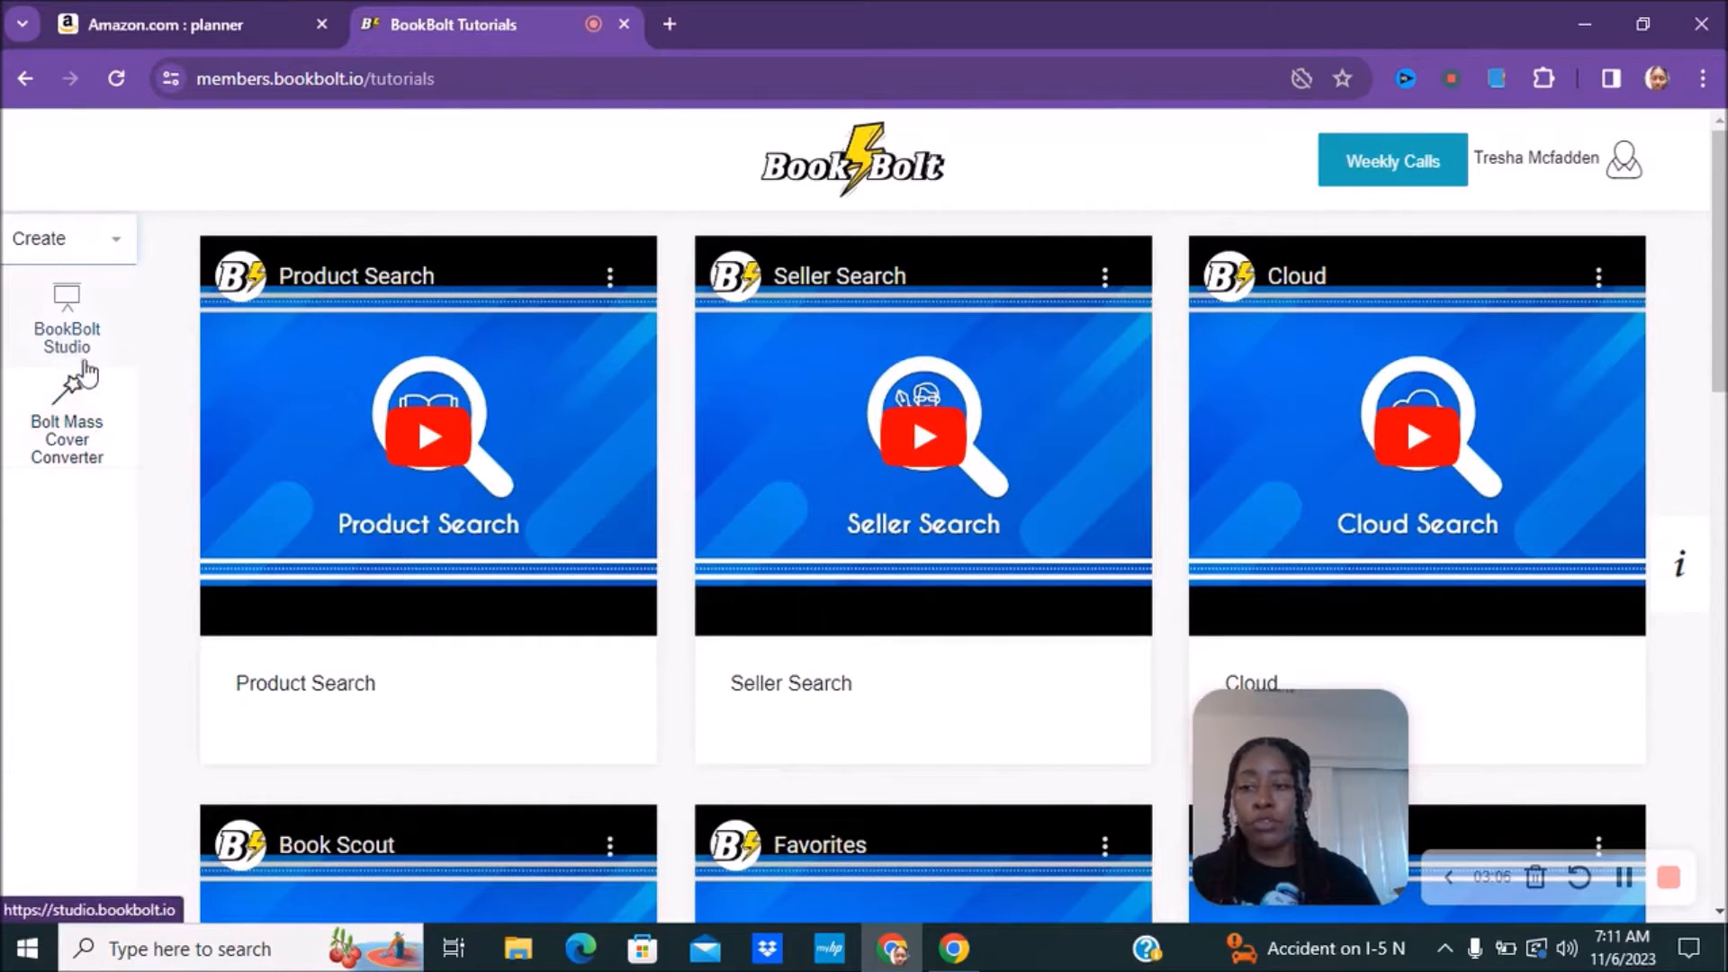
pyautogui.click(66, 347)
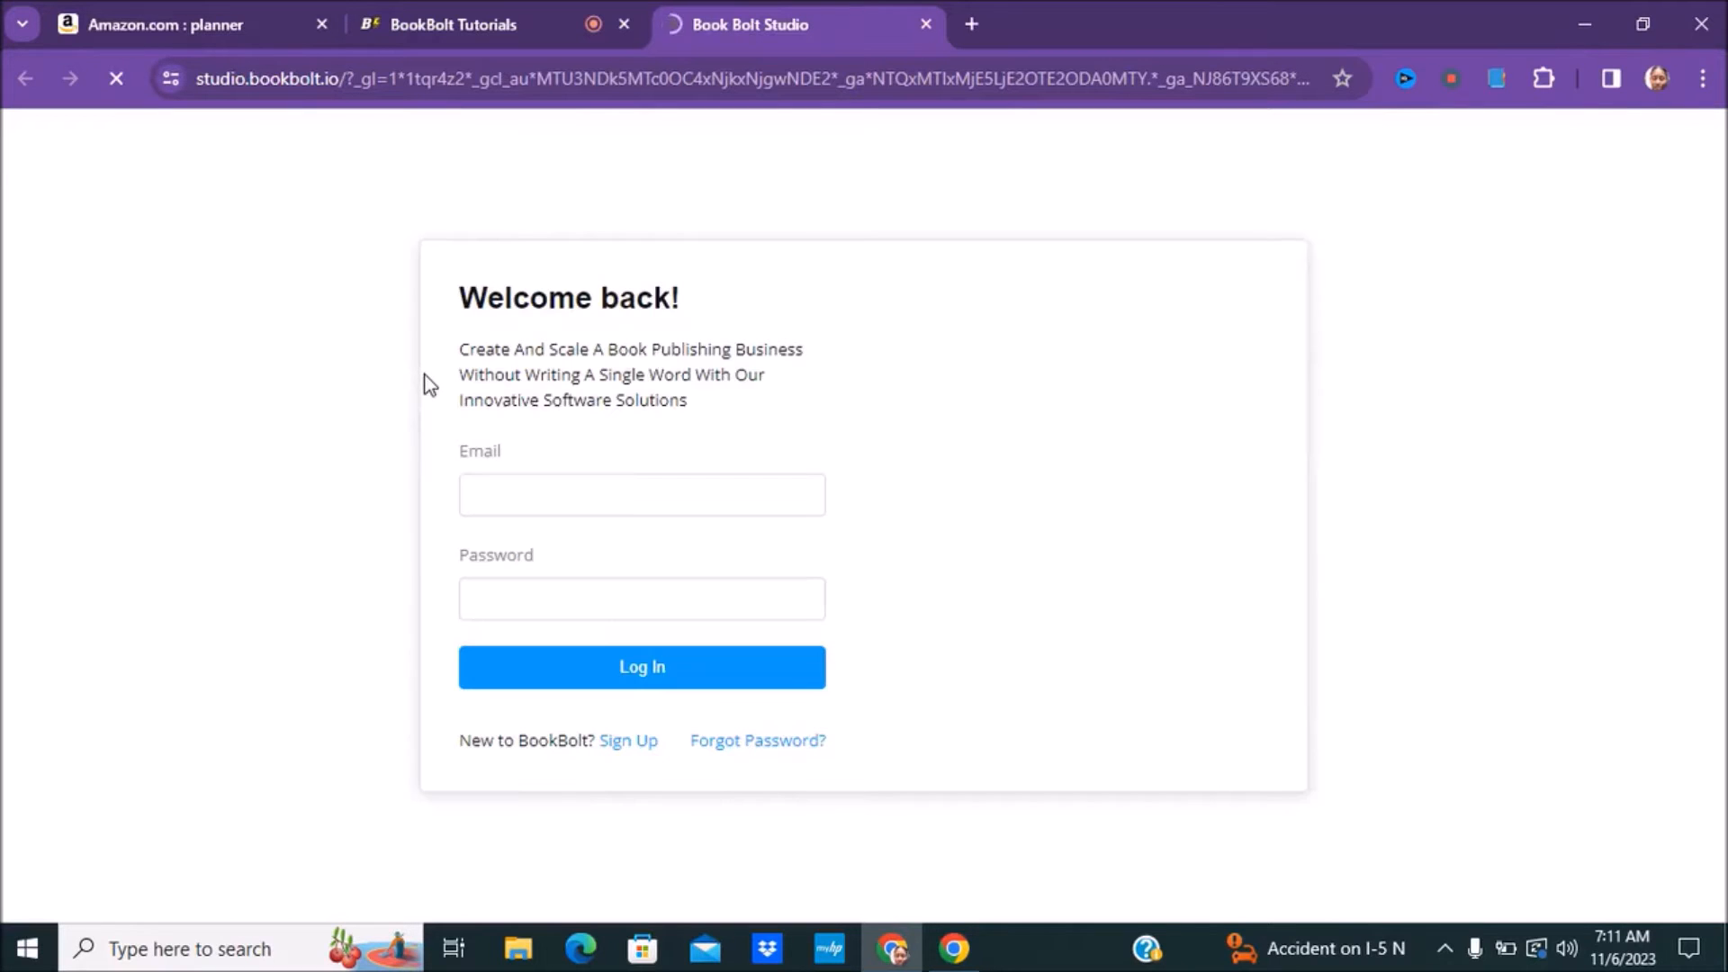
pyautogui.click(592, 676)
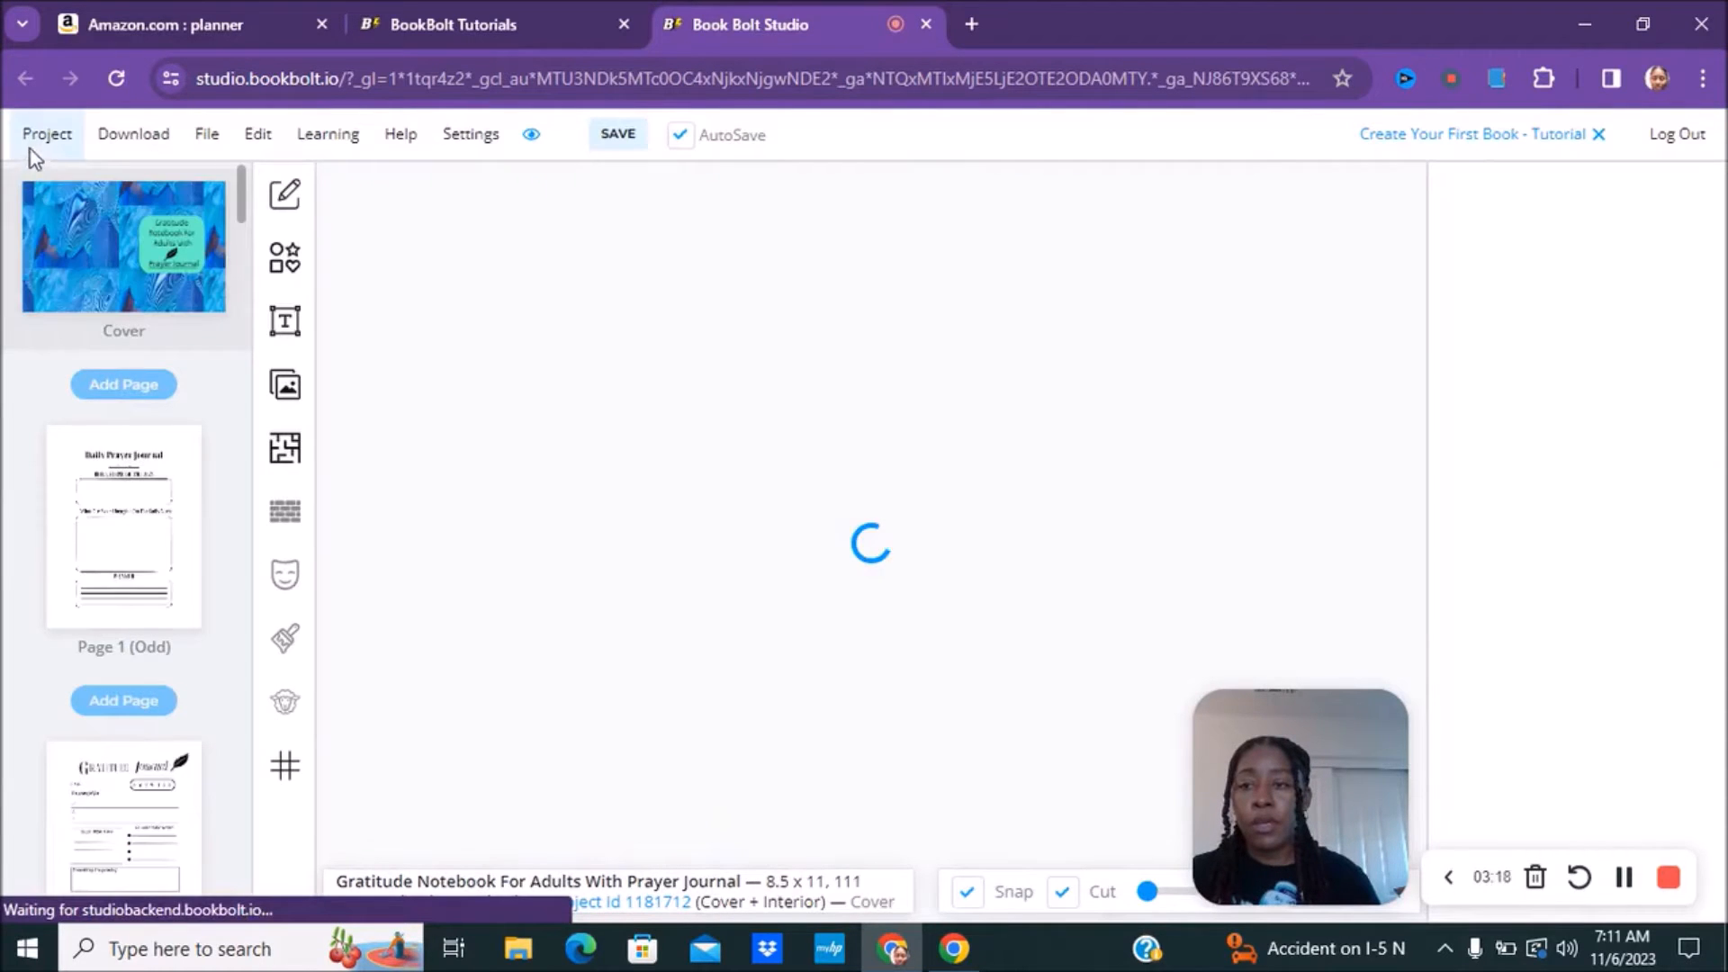
# Start a new project named "planner" and set its trim size to 8.5 x 11 in
pyautogui.click(48, 148)
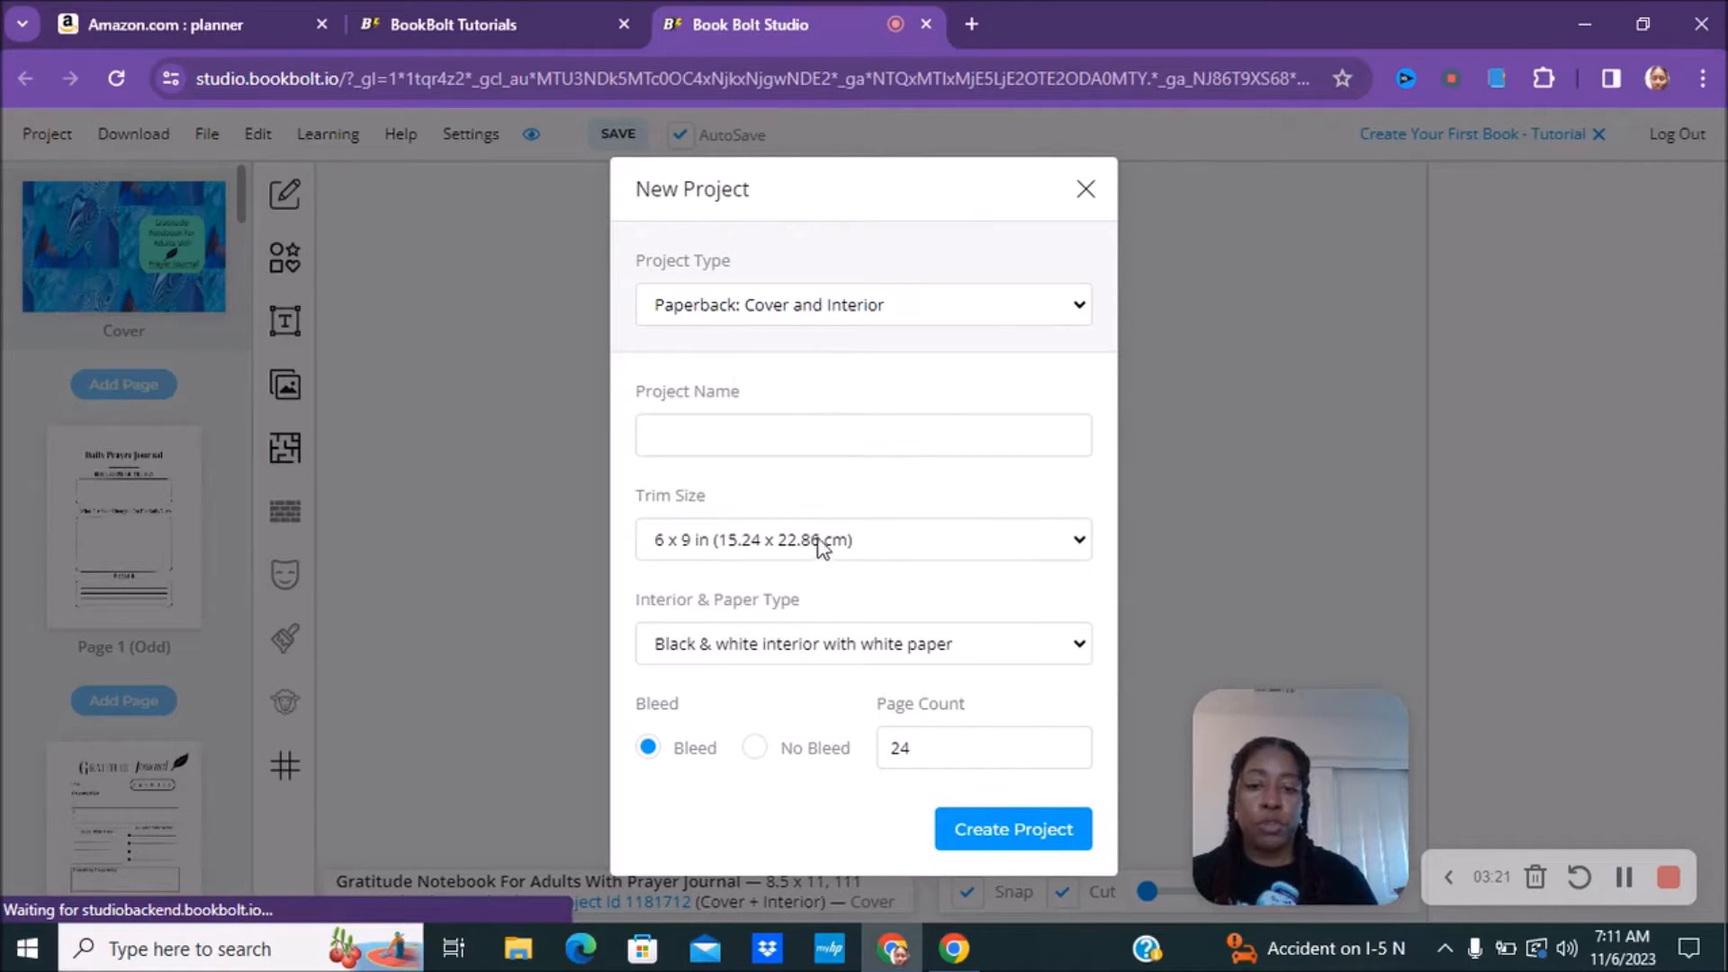
pyautogui.click(673, 441)
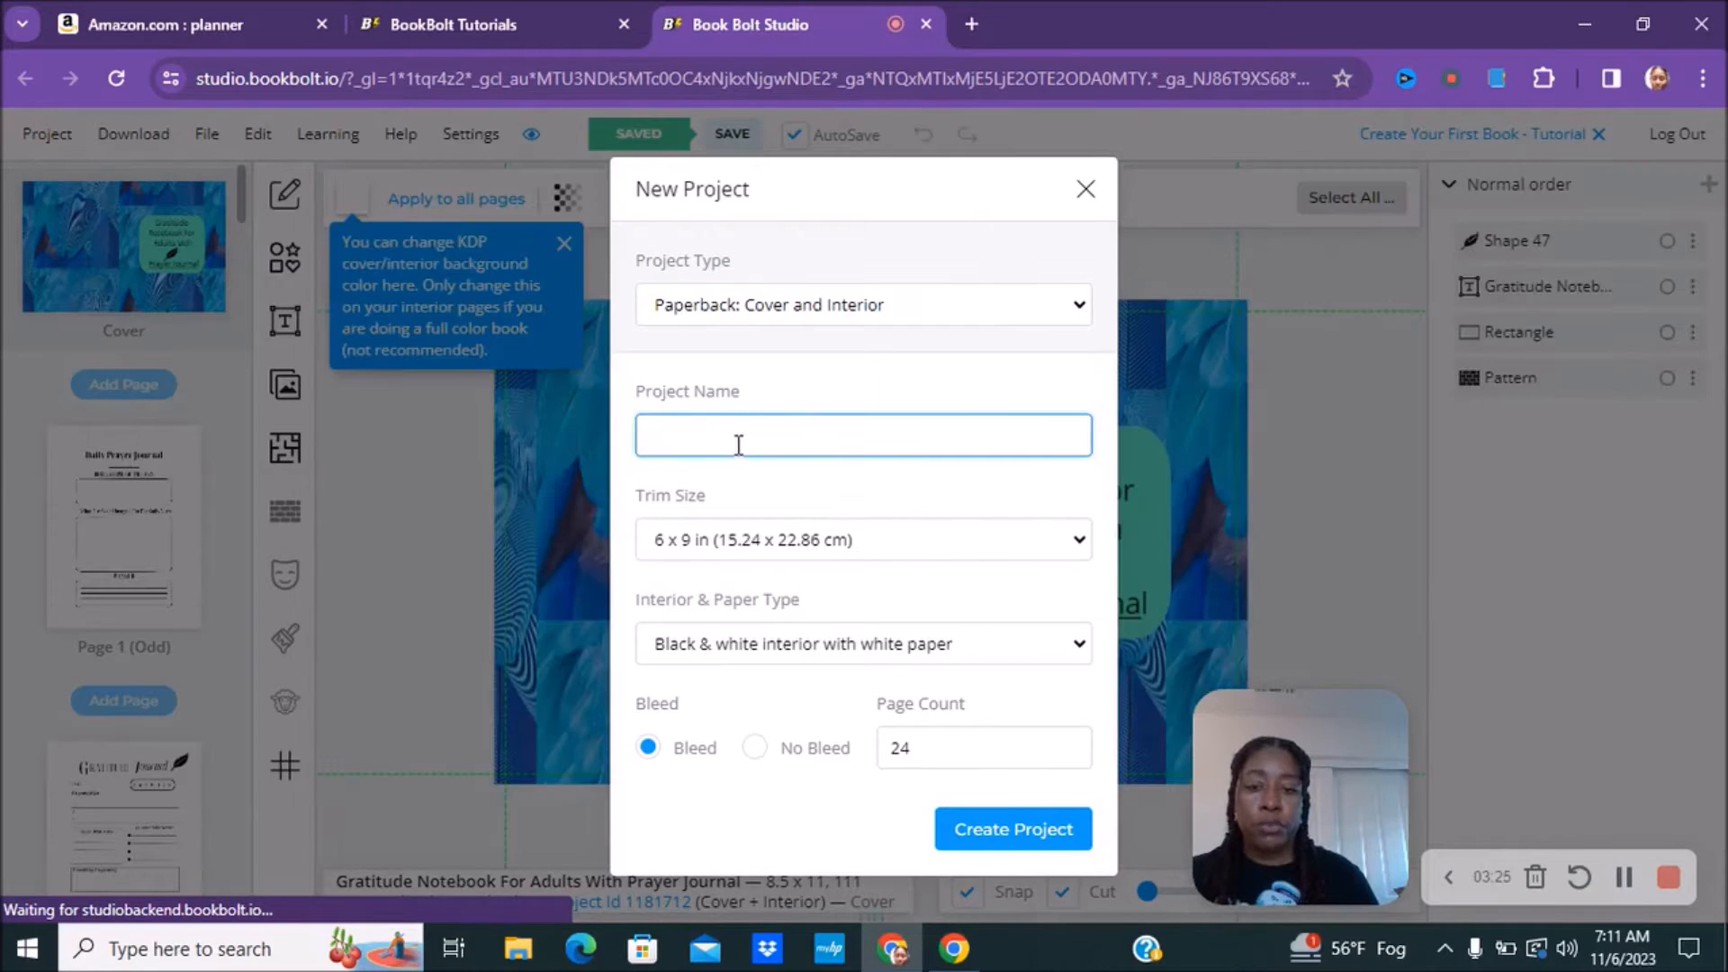
pyautogui.write('planner')
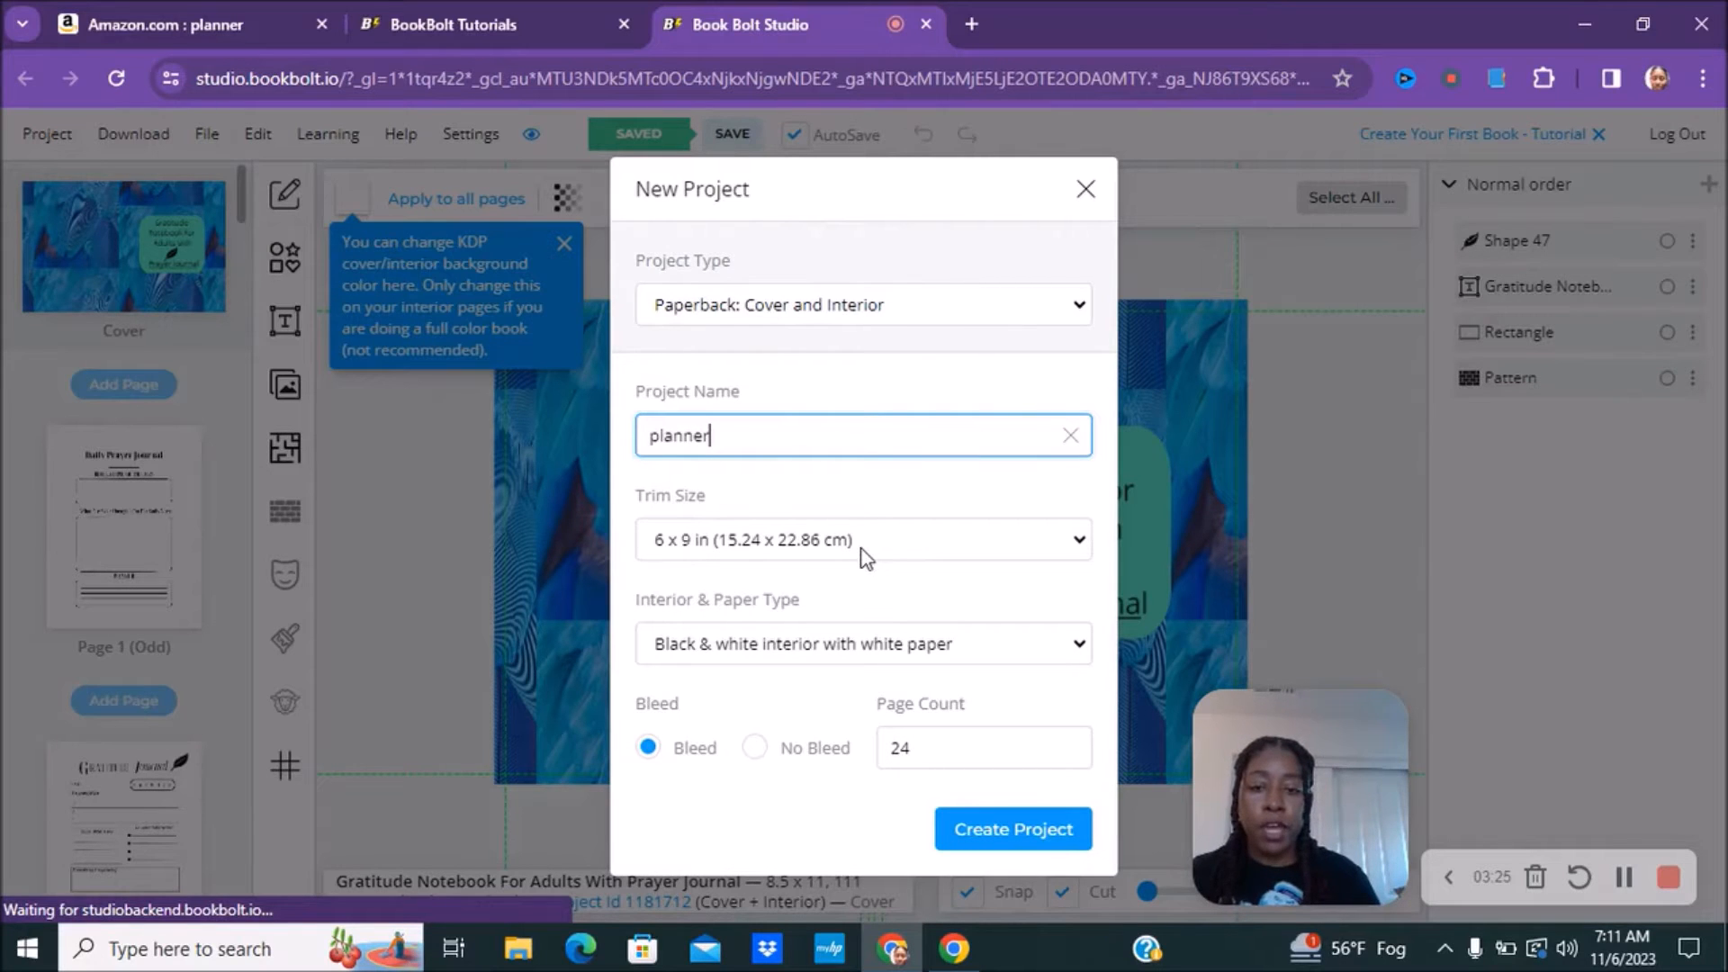
pyautogui.click(1077, 547)
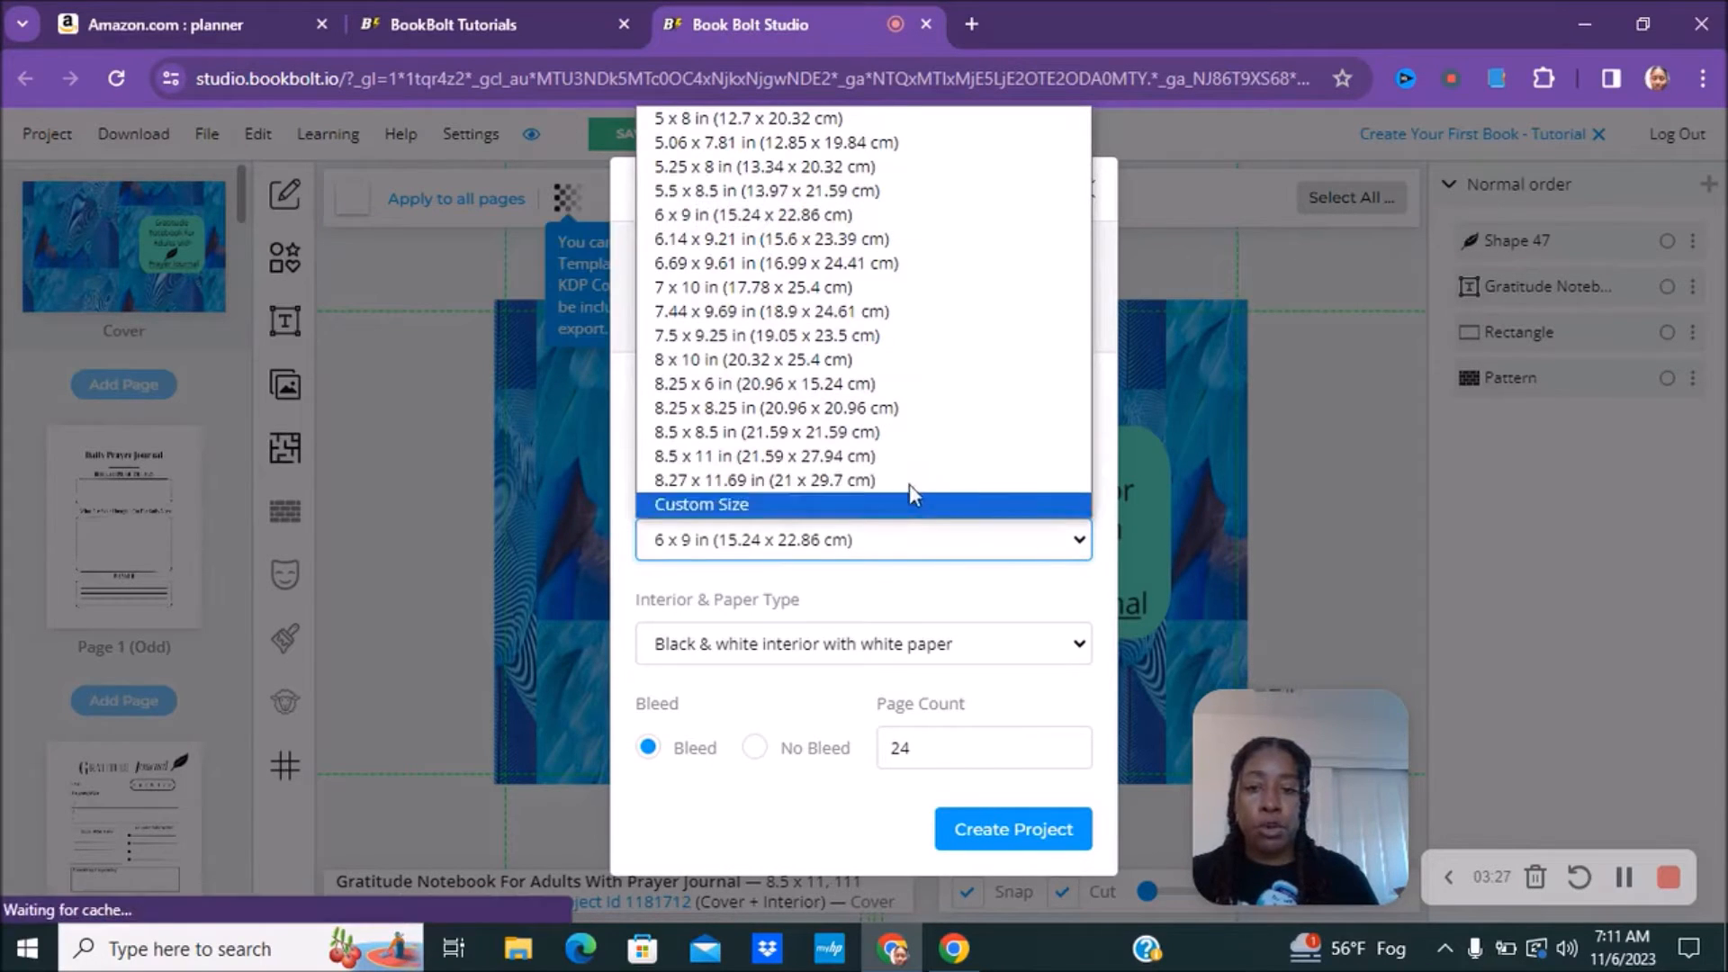
pyautogui.click(770, 457)
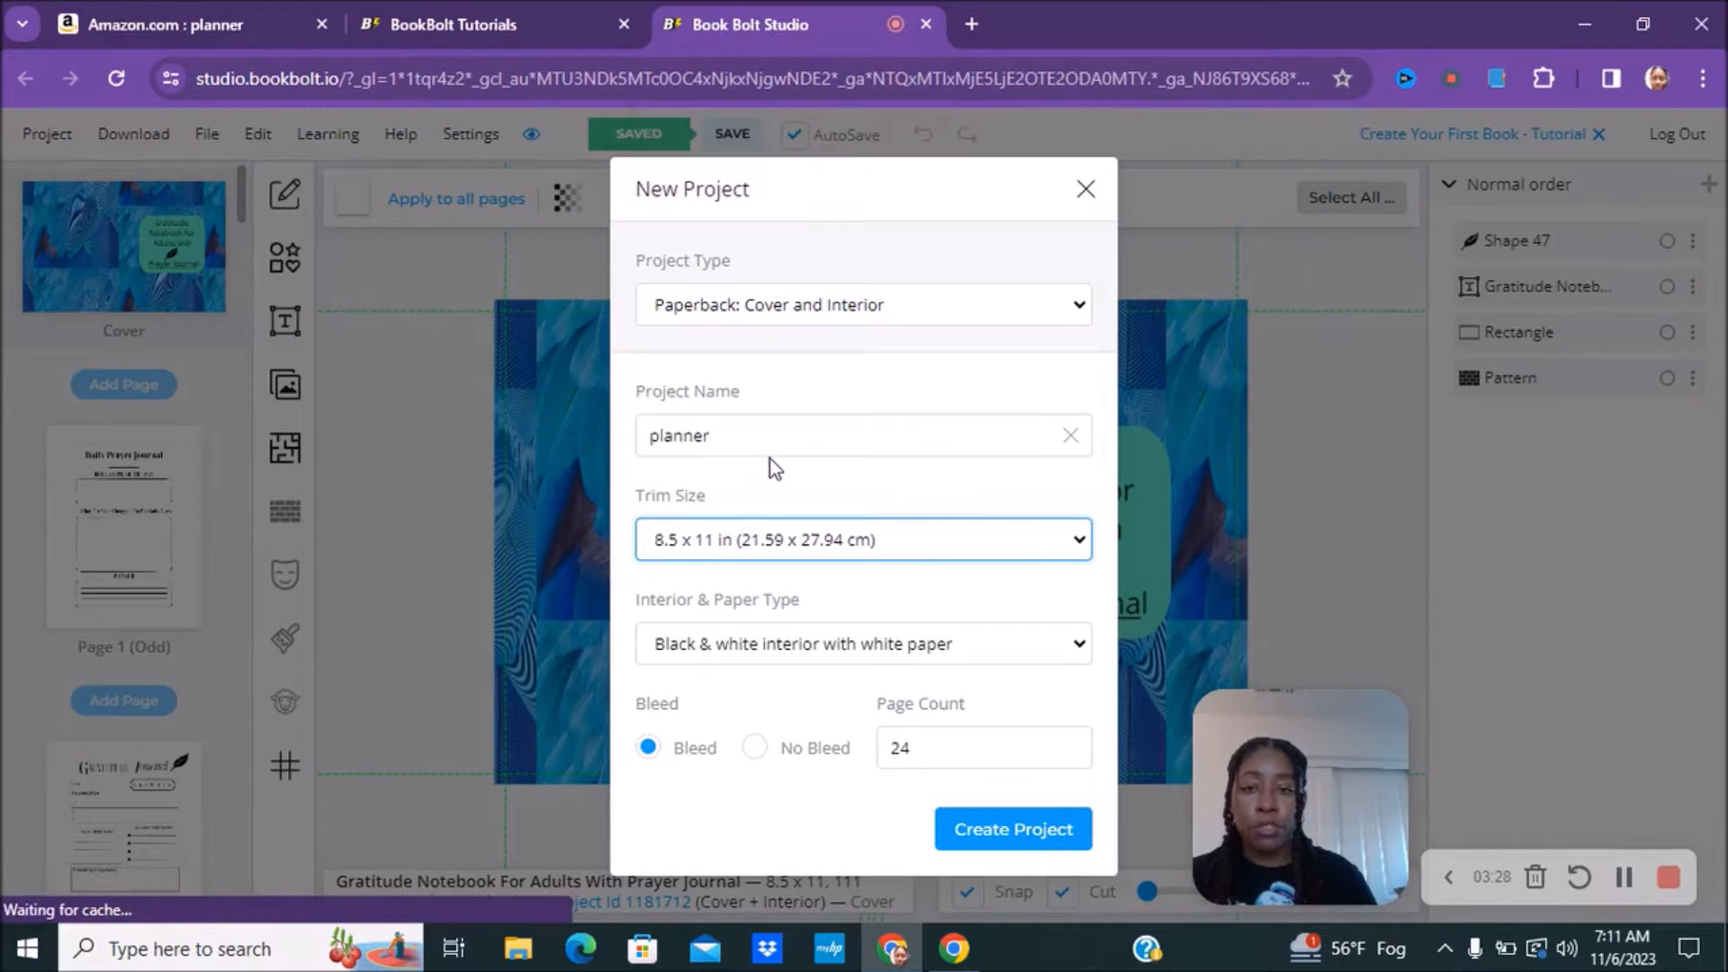
pyautogui.click(1071, 543)
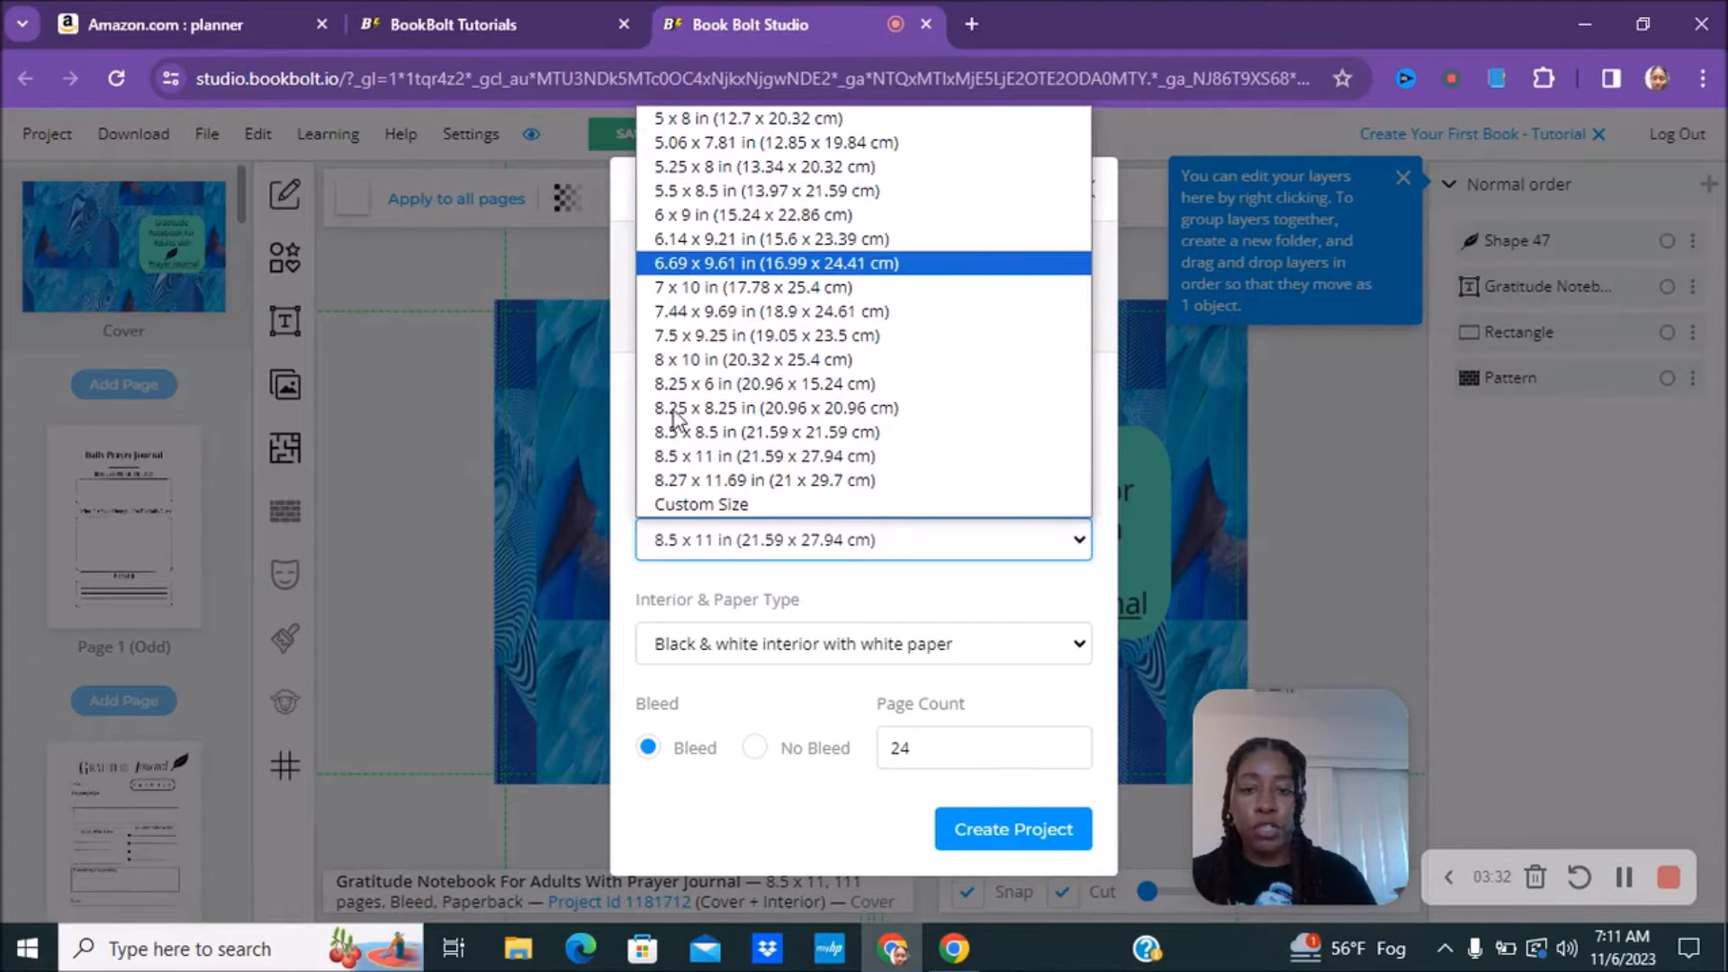
pyautogui.click(681, 465)
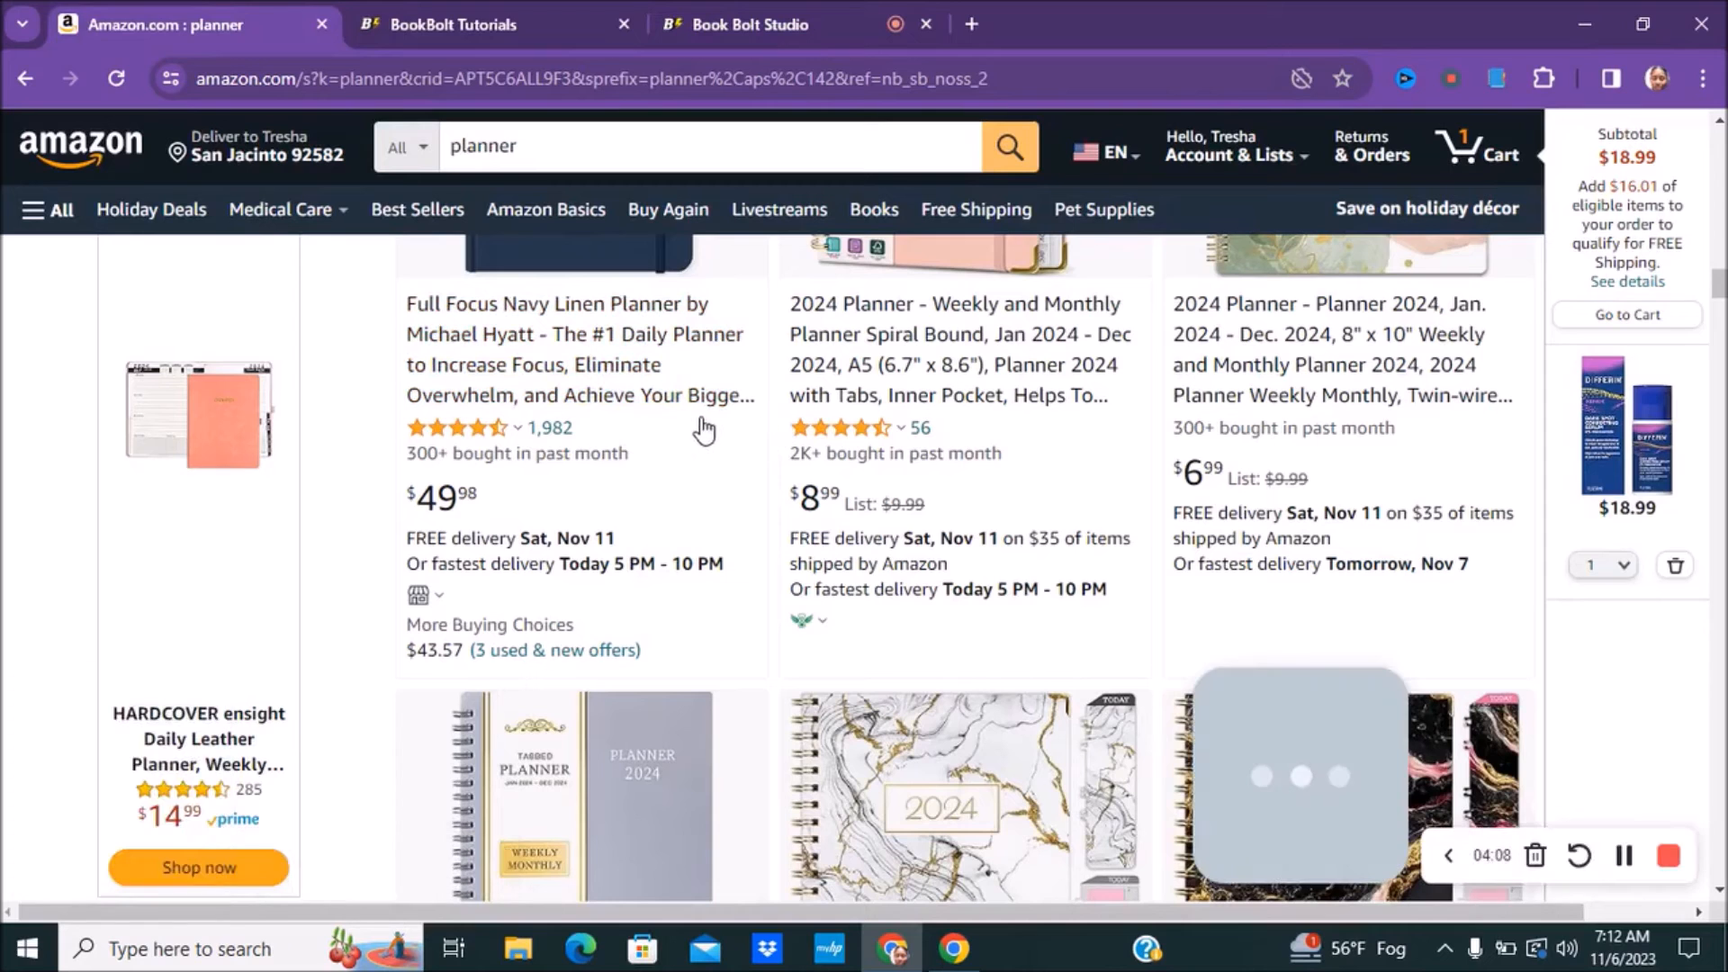
# Browse the Amazon planner results and open the 8.5"x11" hardcover 2024 planner listing with the tree cover
pyautogui.scroll(3, 882, 472)
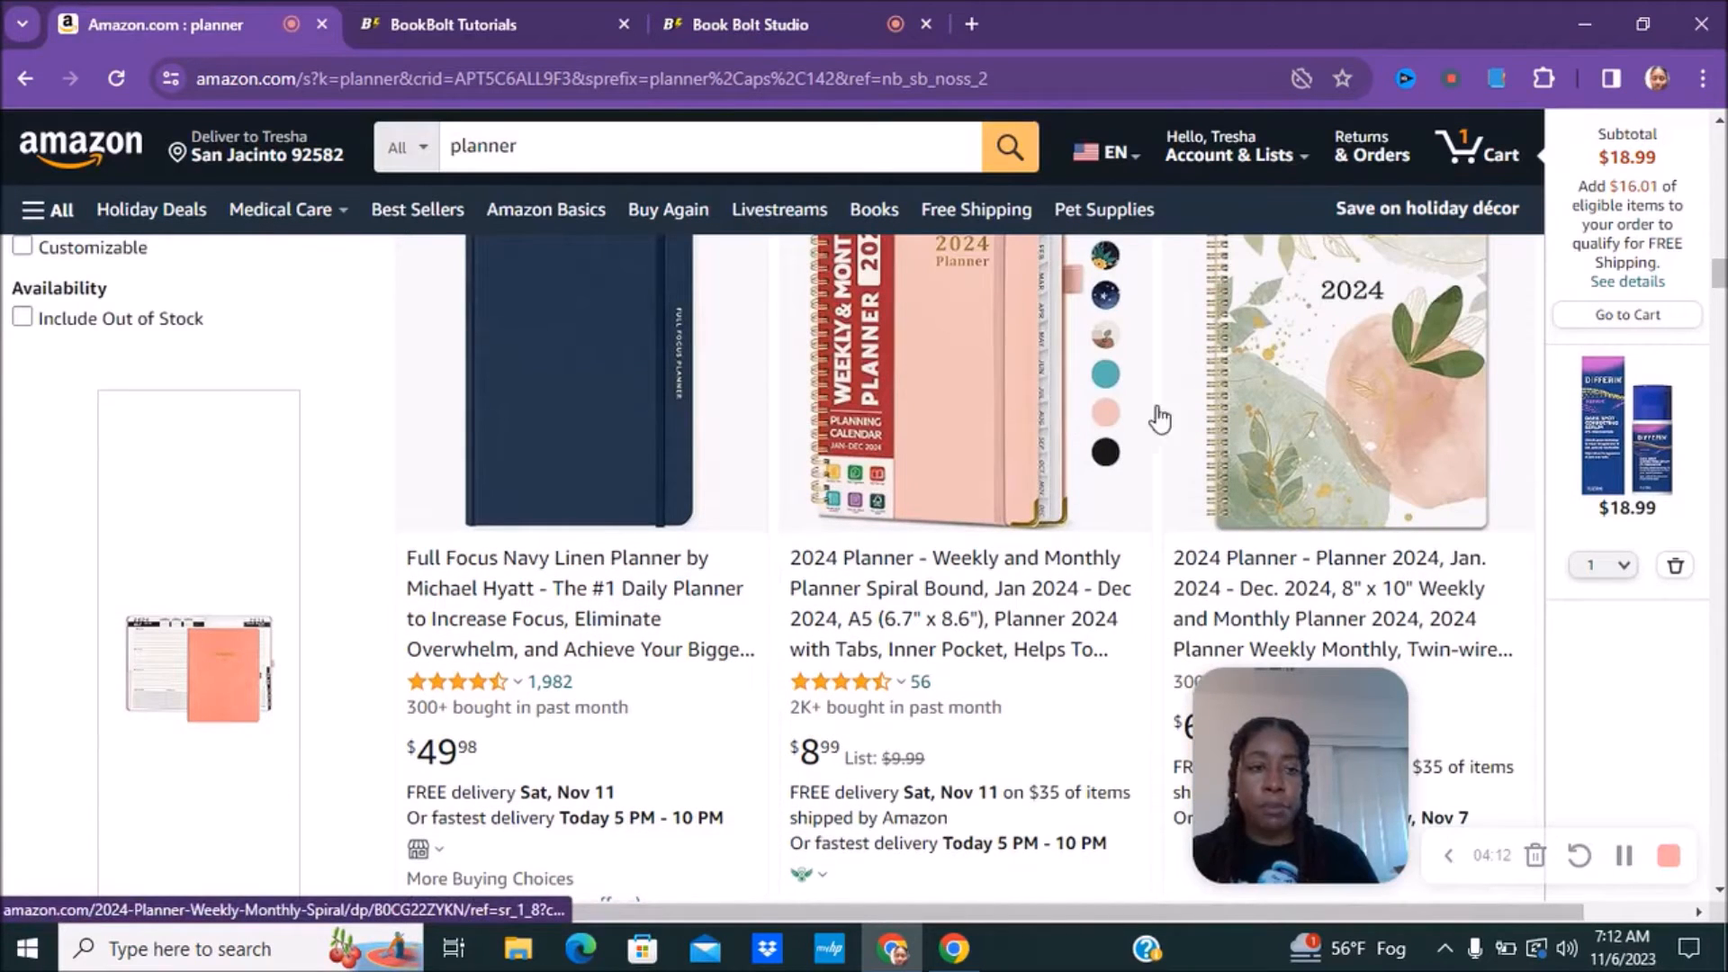
pyautogui.scroll(-8, 1160, 419)
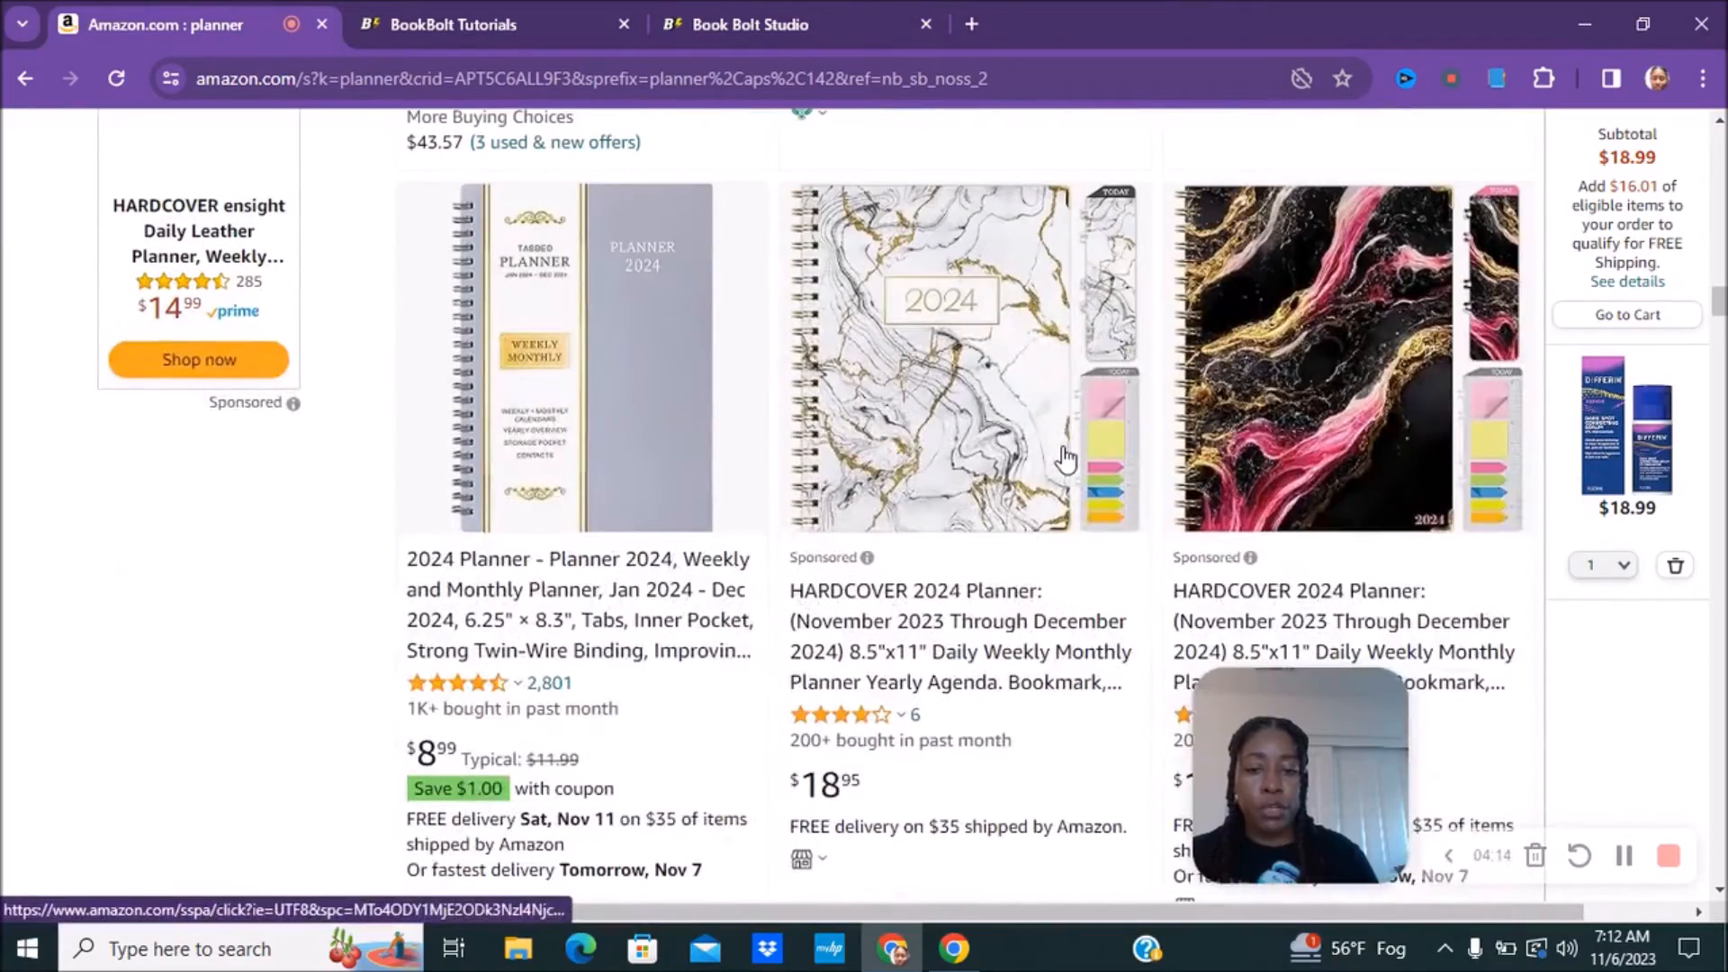
pyautogui.scroll(-4, 1071, 455)
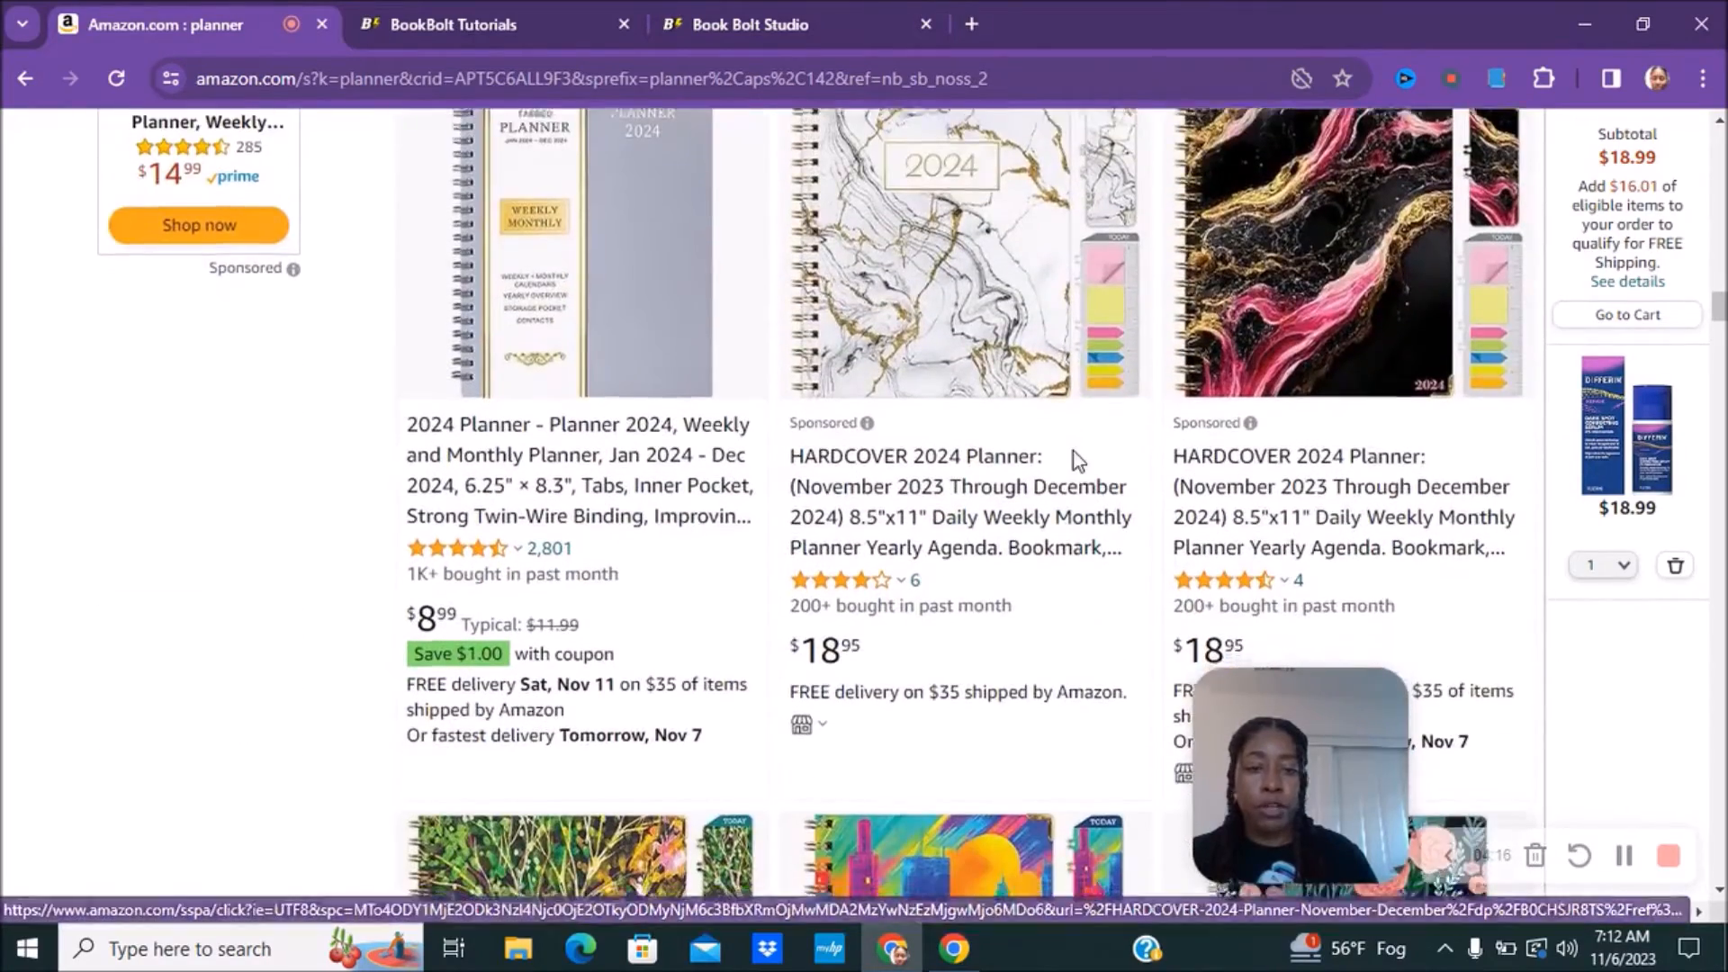
pyautogui.scroll(-8, 1085, 459)
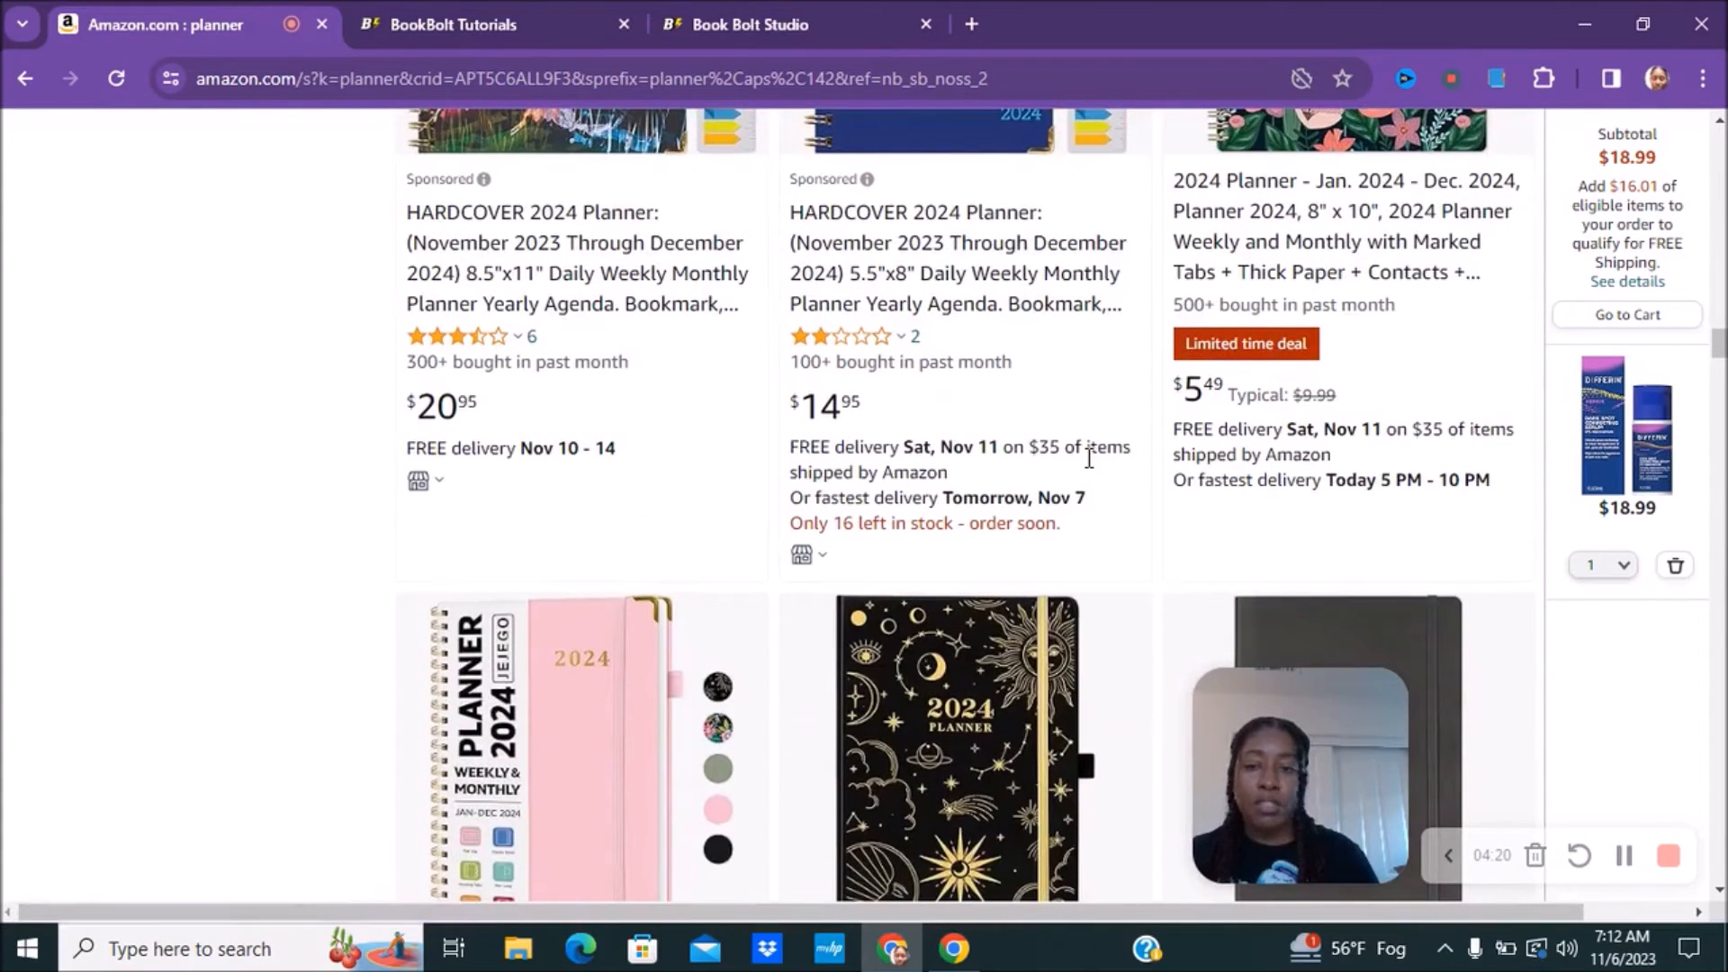
pyautogui.click(577, 262)
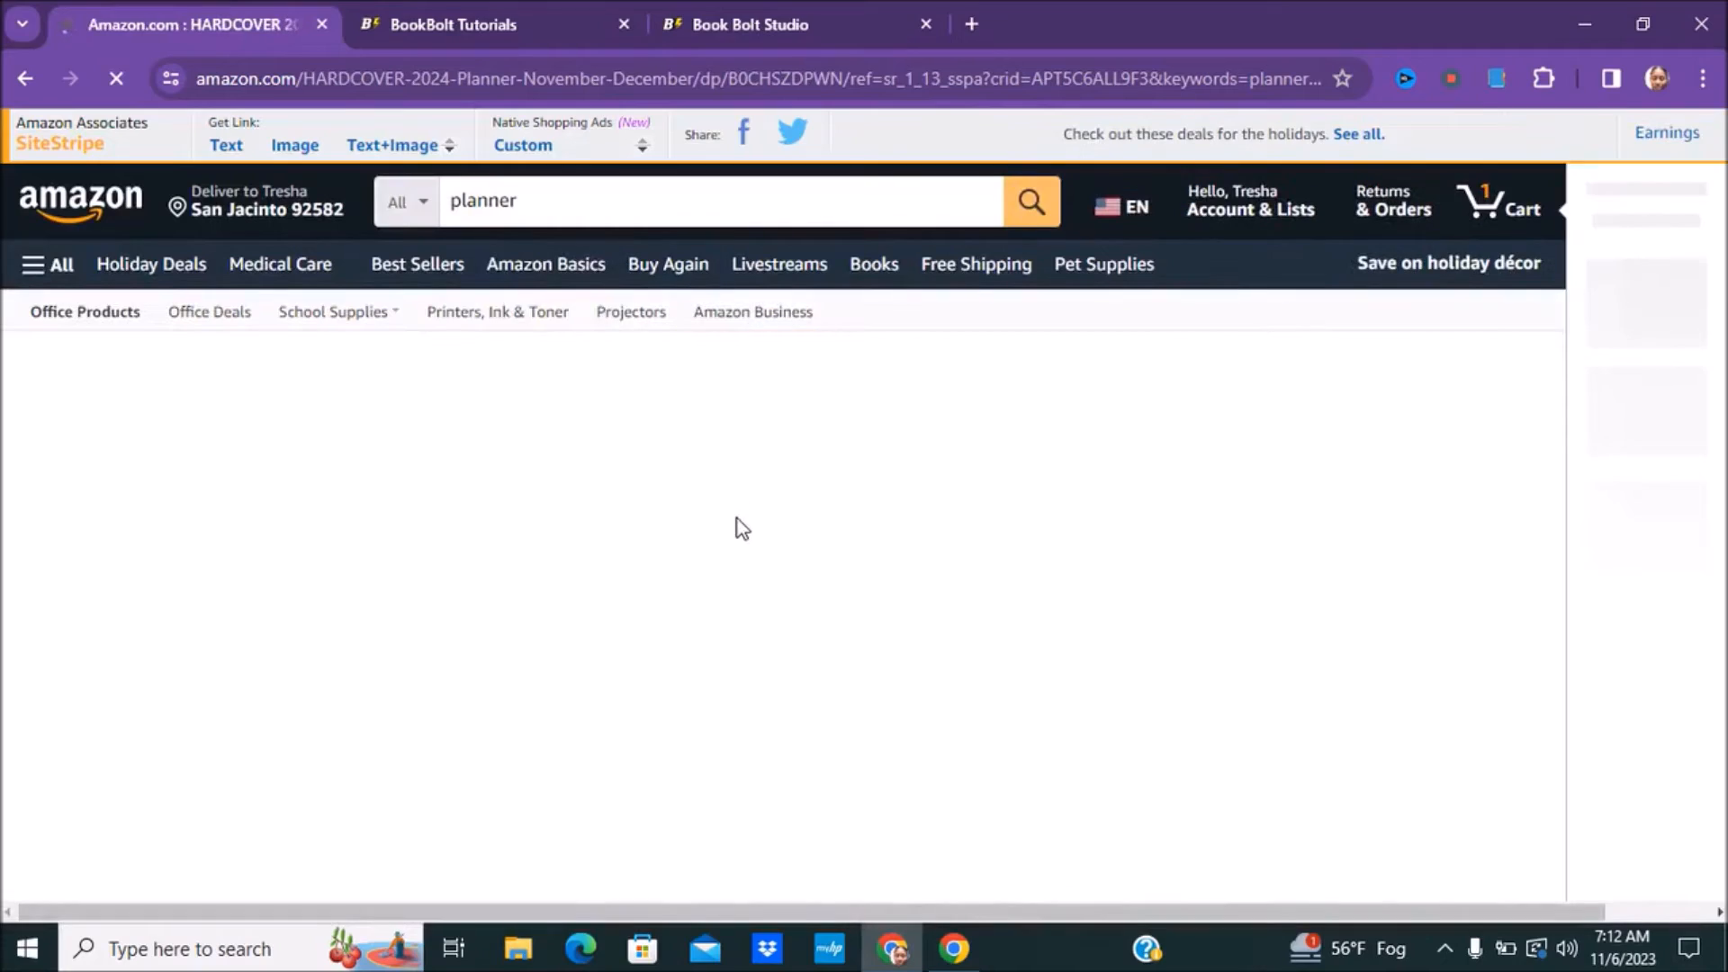
# Read through the tree planner's listing, including its features, technical details, best sellers rank and customer reviews
pyautogui.scroll(-6, 737, 517)
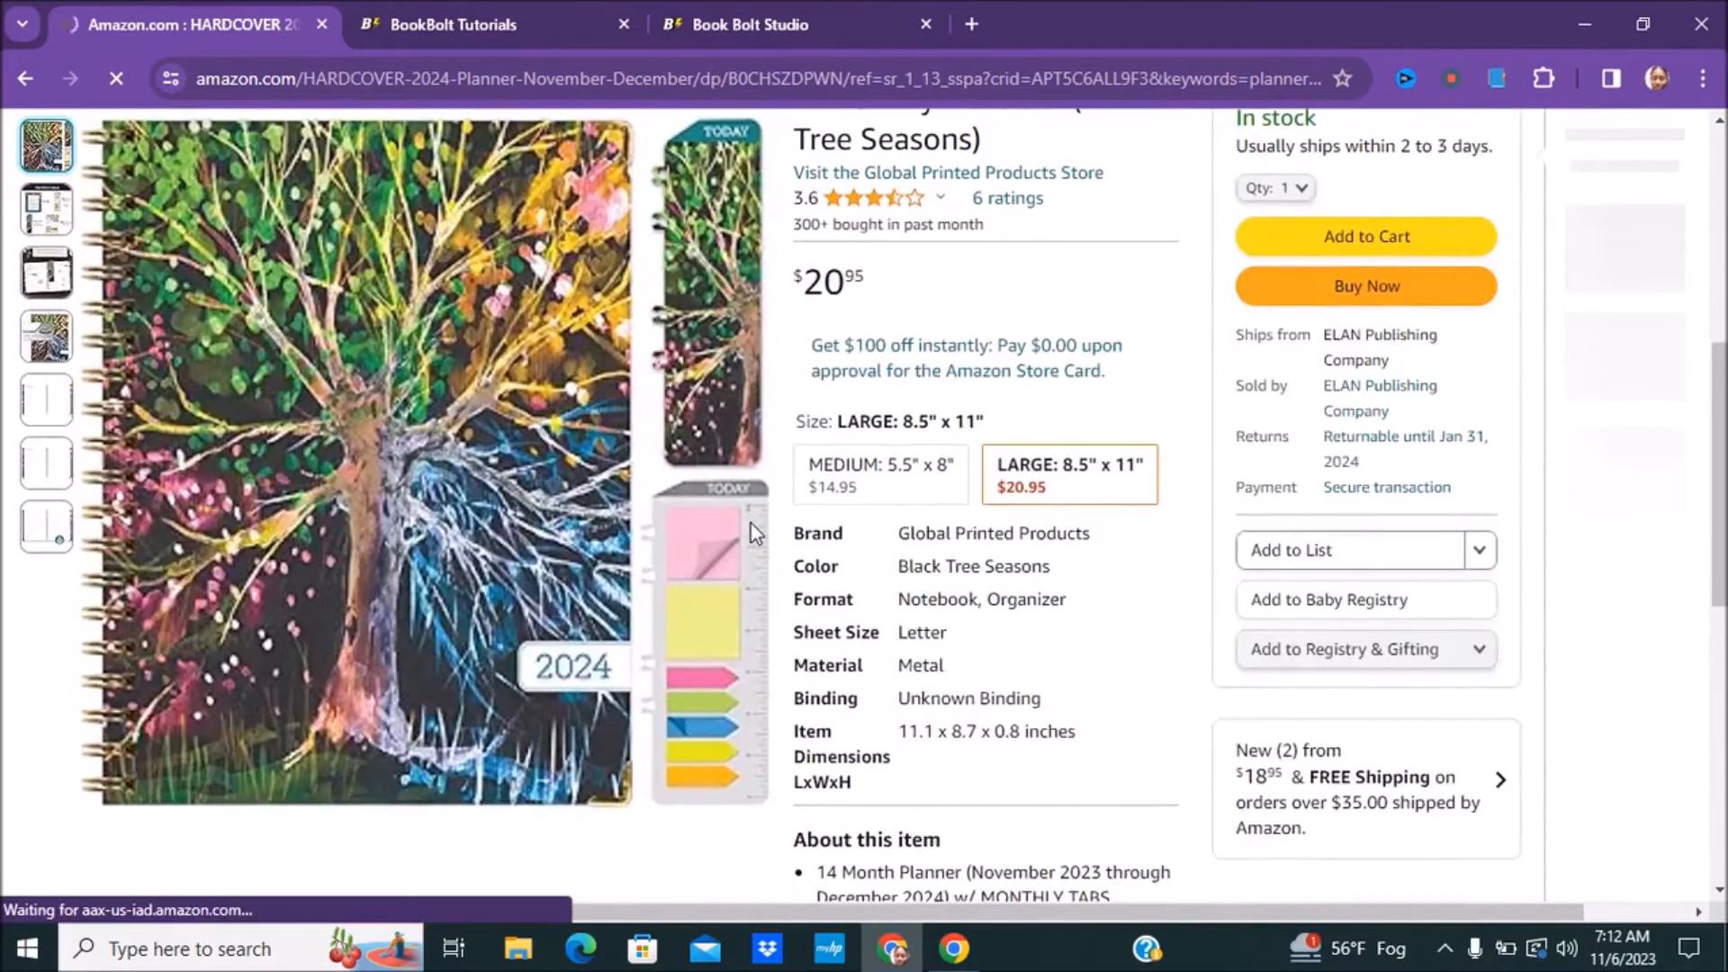
pyautogui.scroll(-4, 753, 523)
pyautogui.moveTo(585, 685)
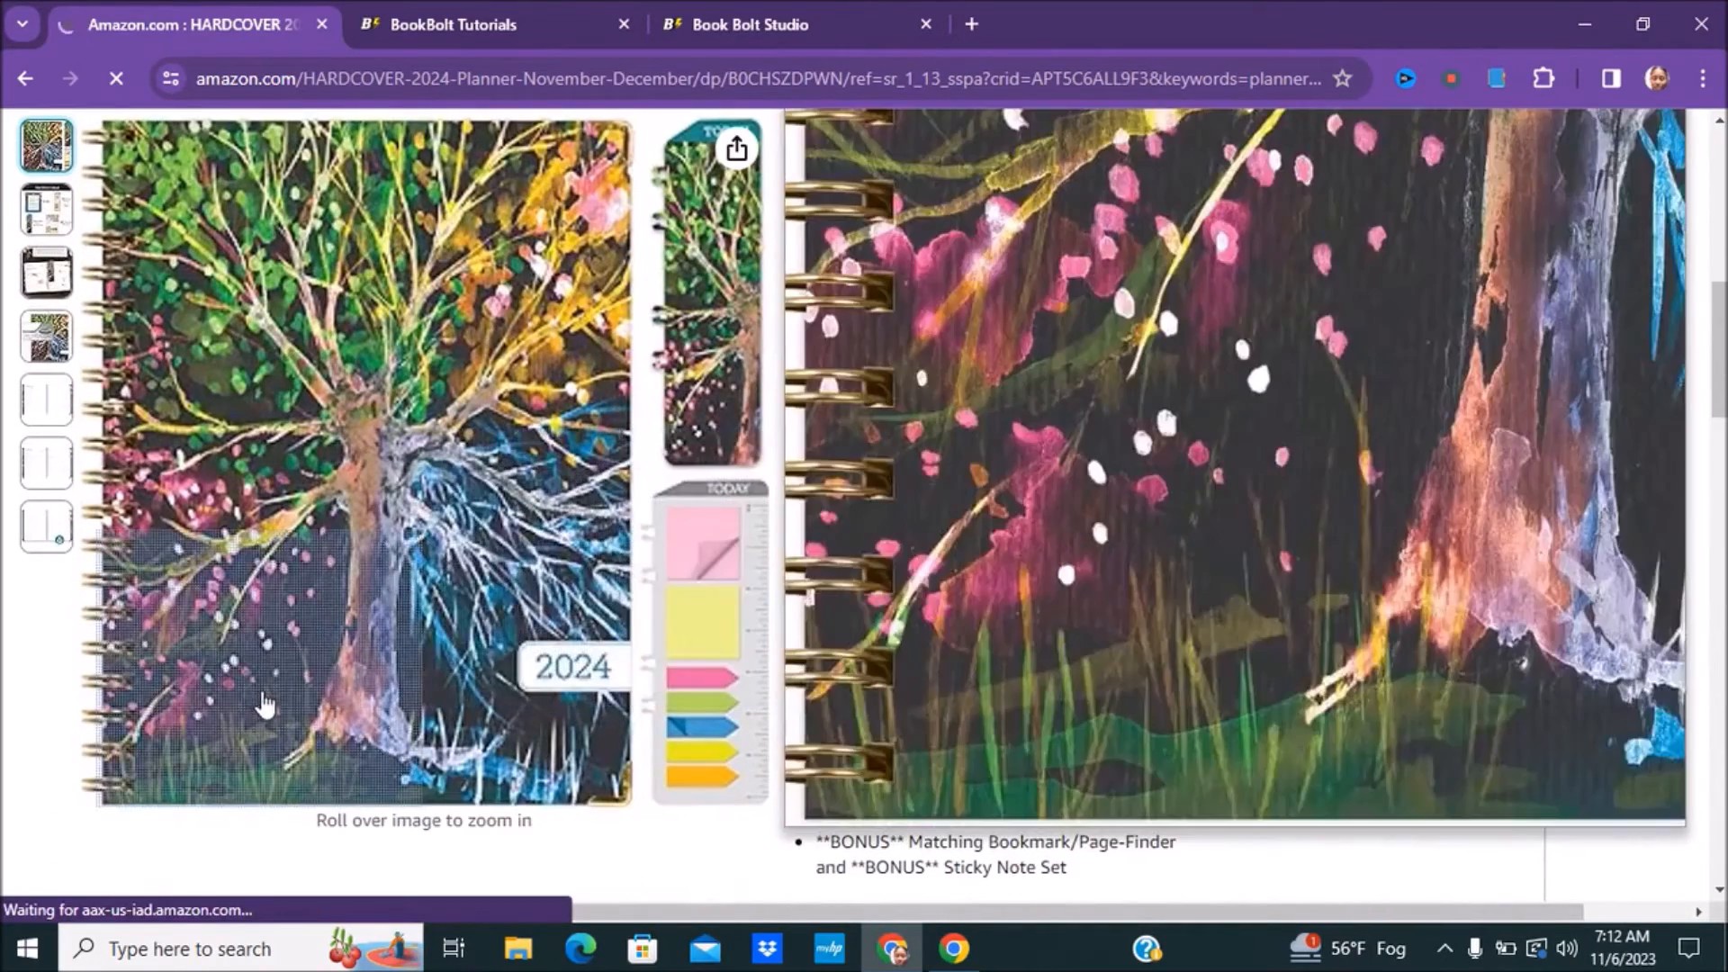
pyautogui.scroll(-8, 555, 648)
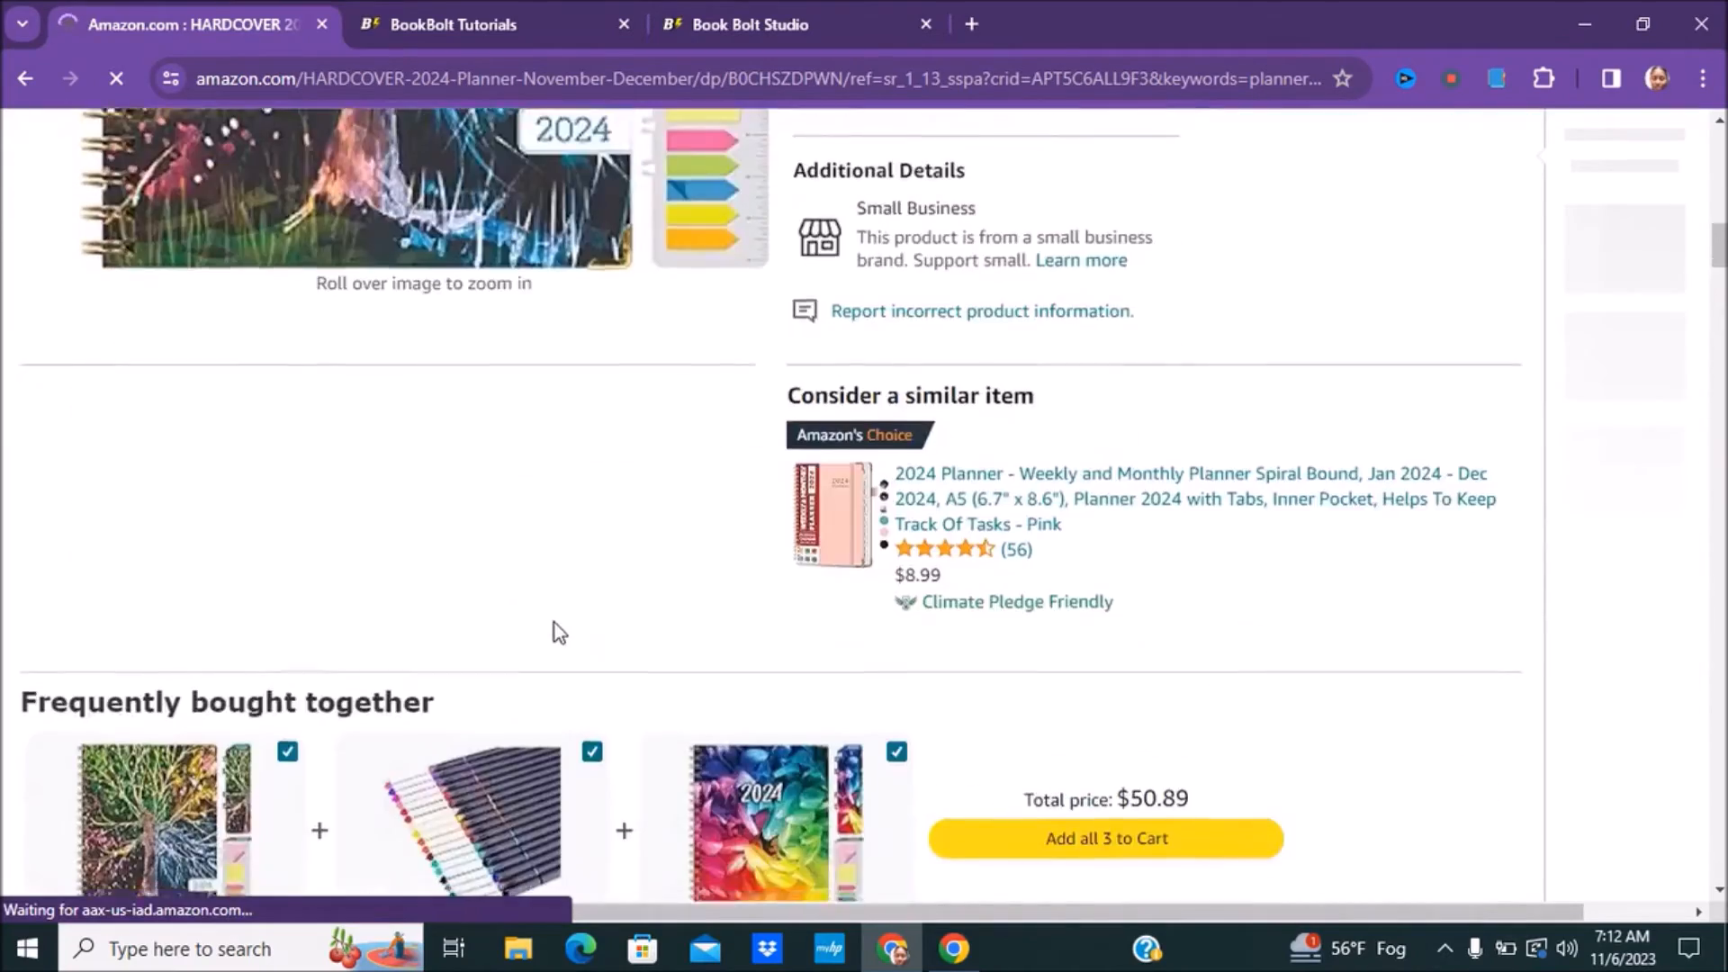
pyautogui.scroll(-14, 558, 623)
pyautogui.scroll(-5, 571, 630)
pyautogui.scroll(-14, 577, 630)
pyautogui.scroll(-10, 595, 631)
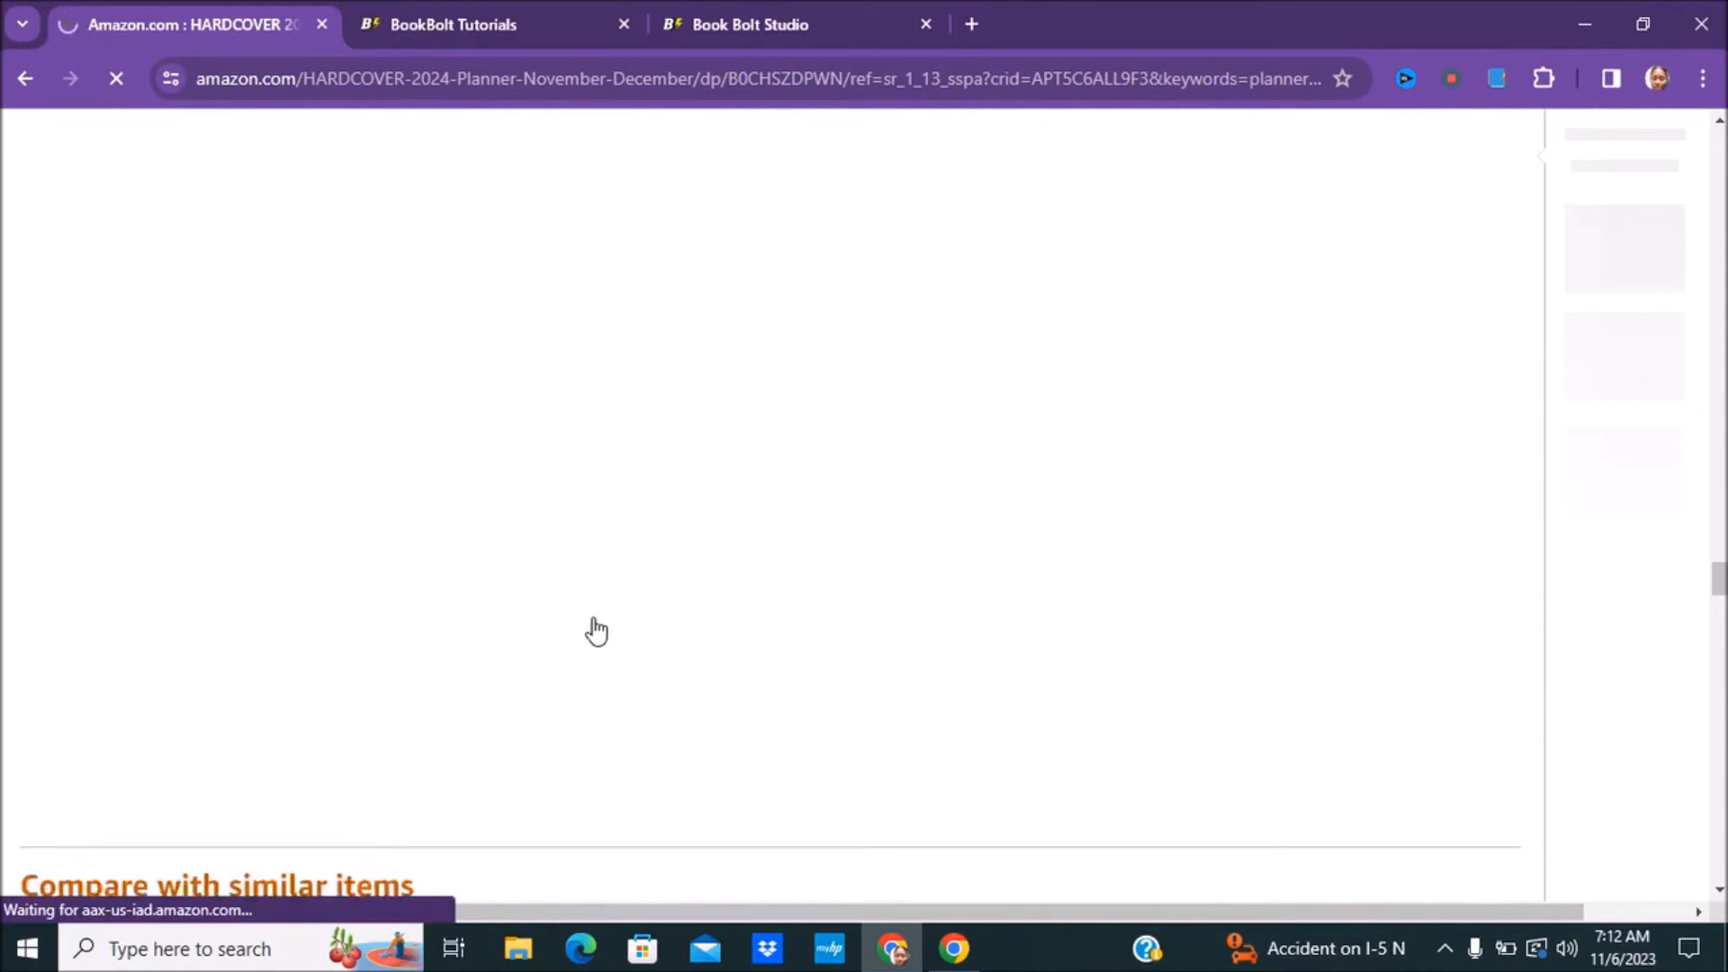
pyautogui.scroll(-8, 597, 630)
pyautogui.scroll(-7, 597, 620)
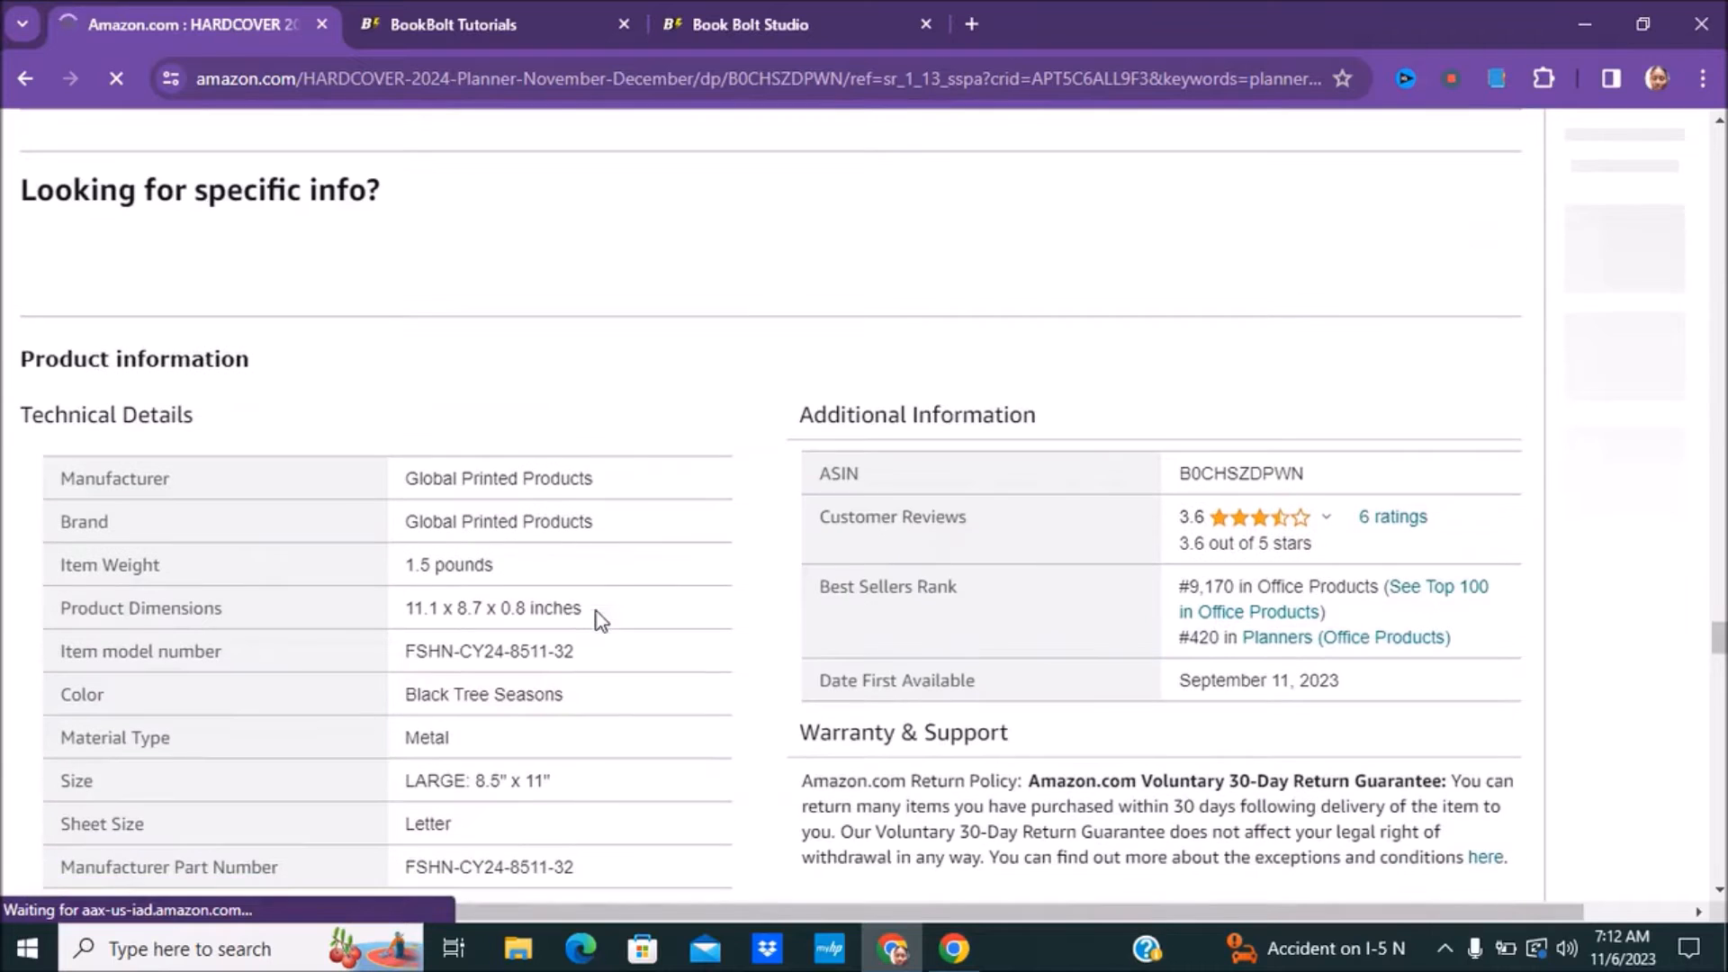
pyautogui.scroll(-3, 645, 566)
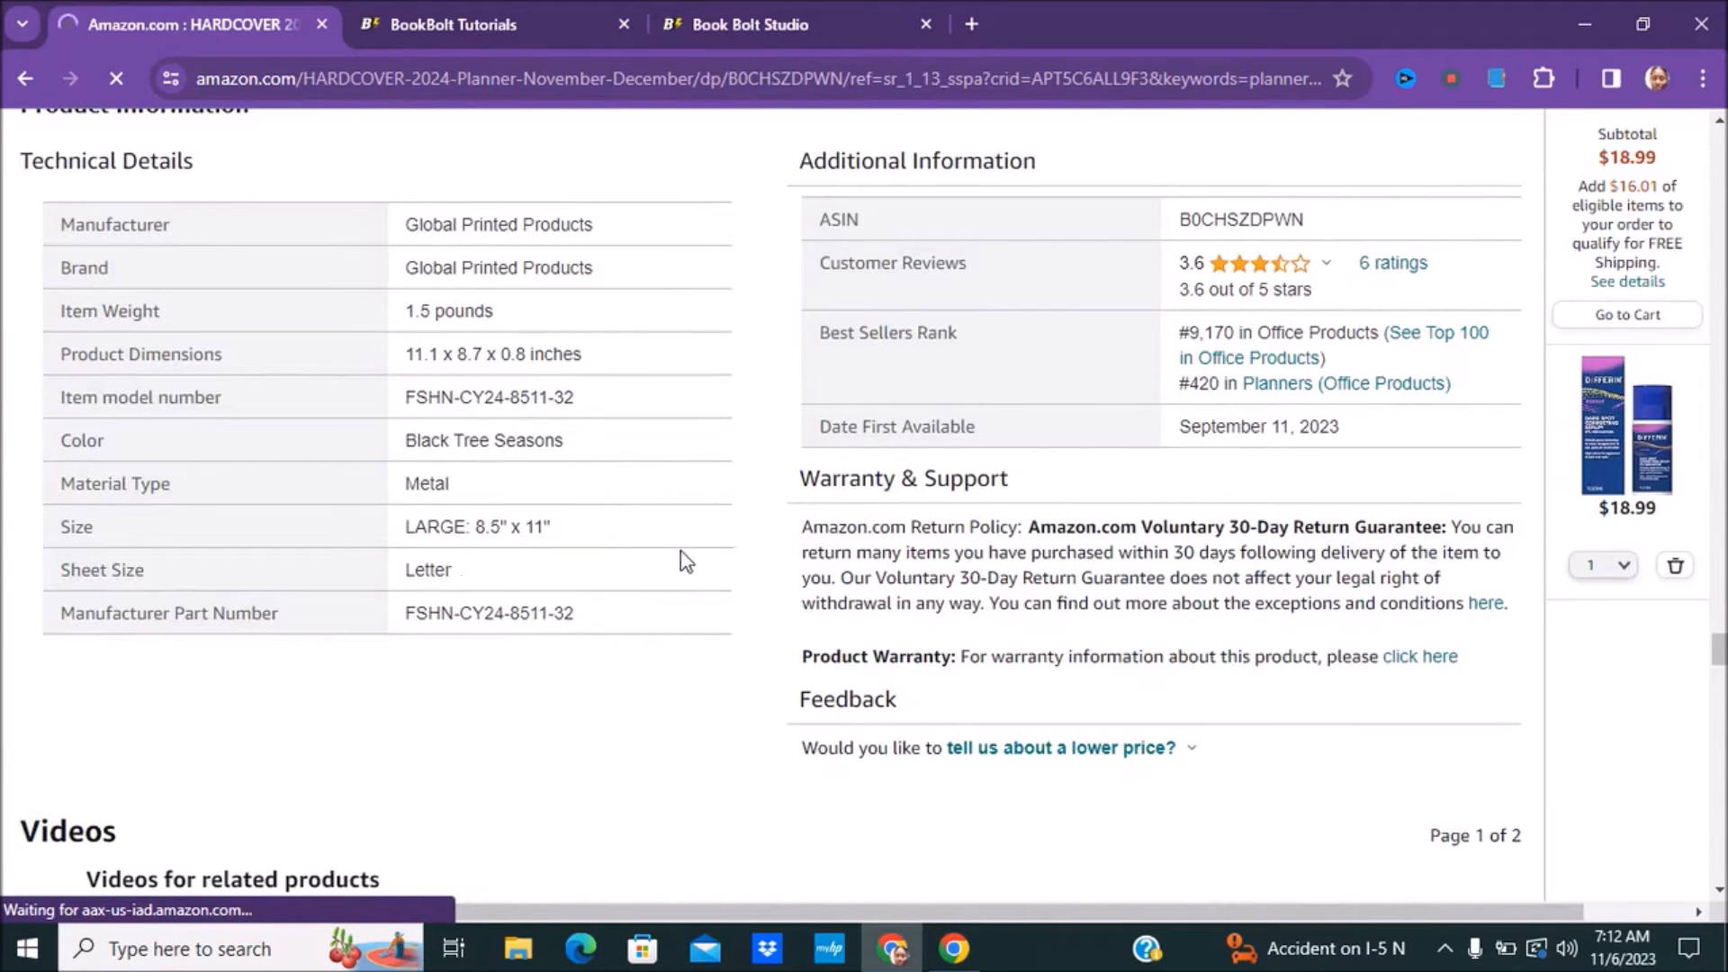
pyautogui.scroll(-5, 686, 554)
pyautogui.scroll(-15, 688, 547)
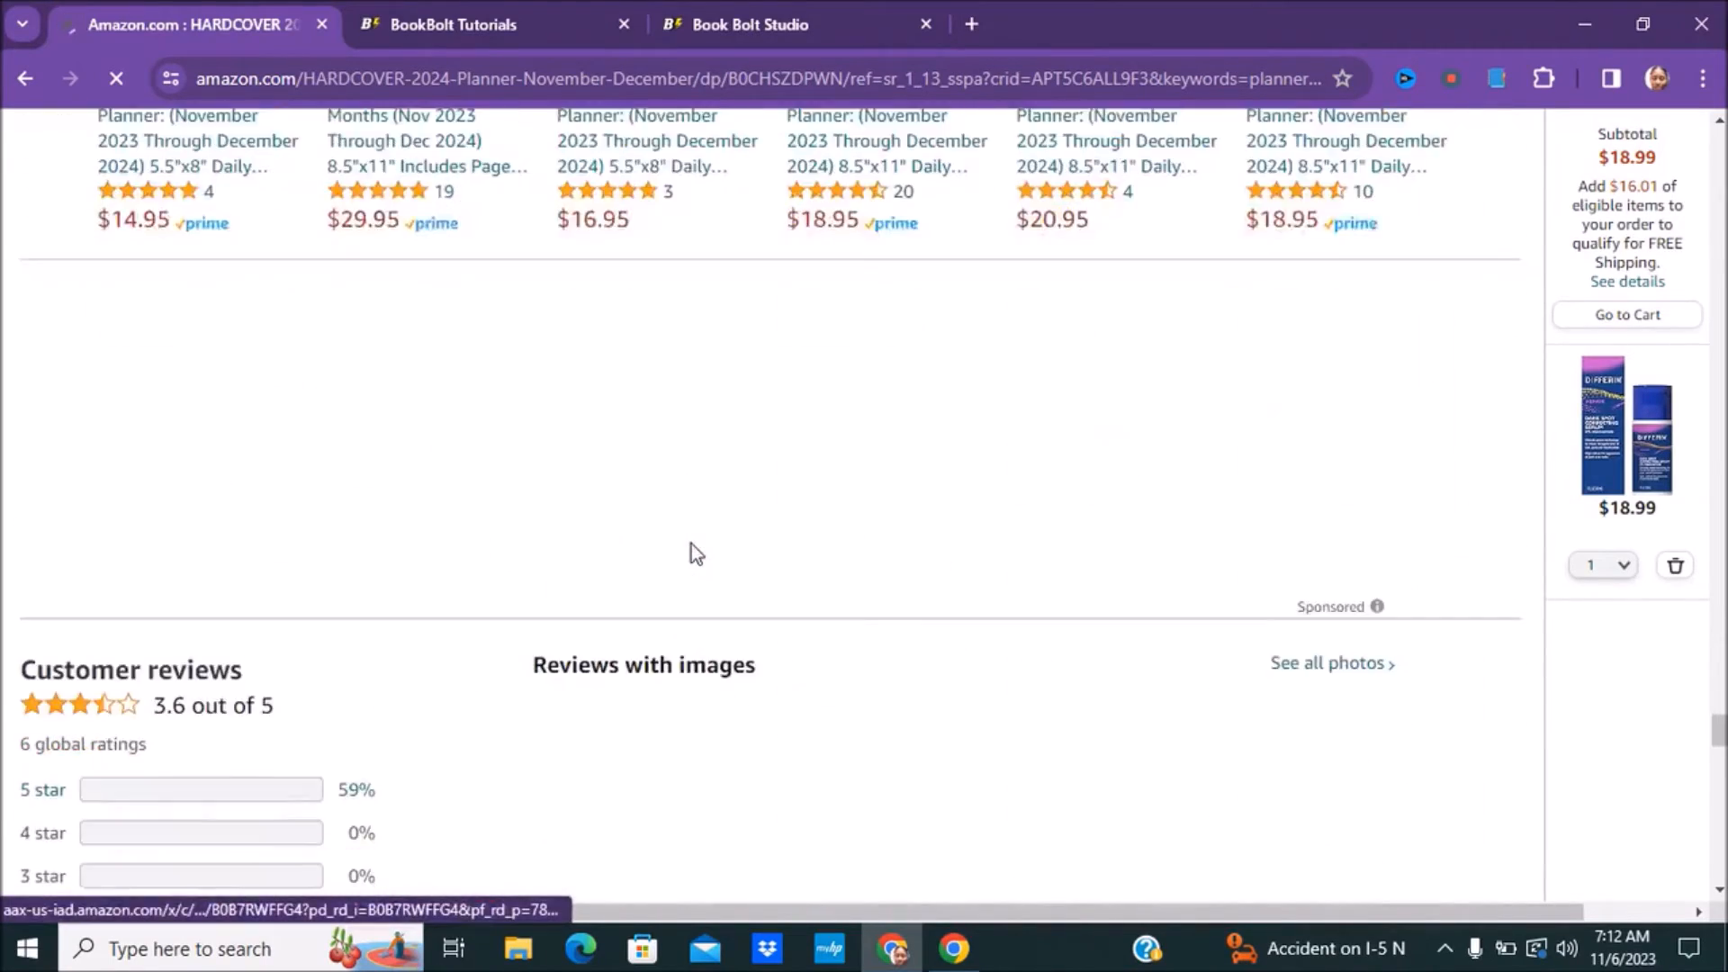
pyautogui.scroll(-7, 691, 544)
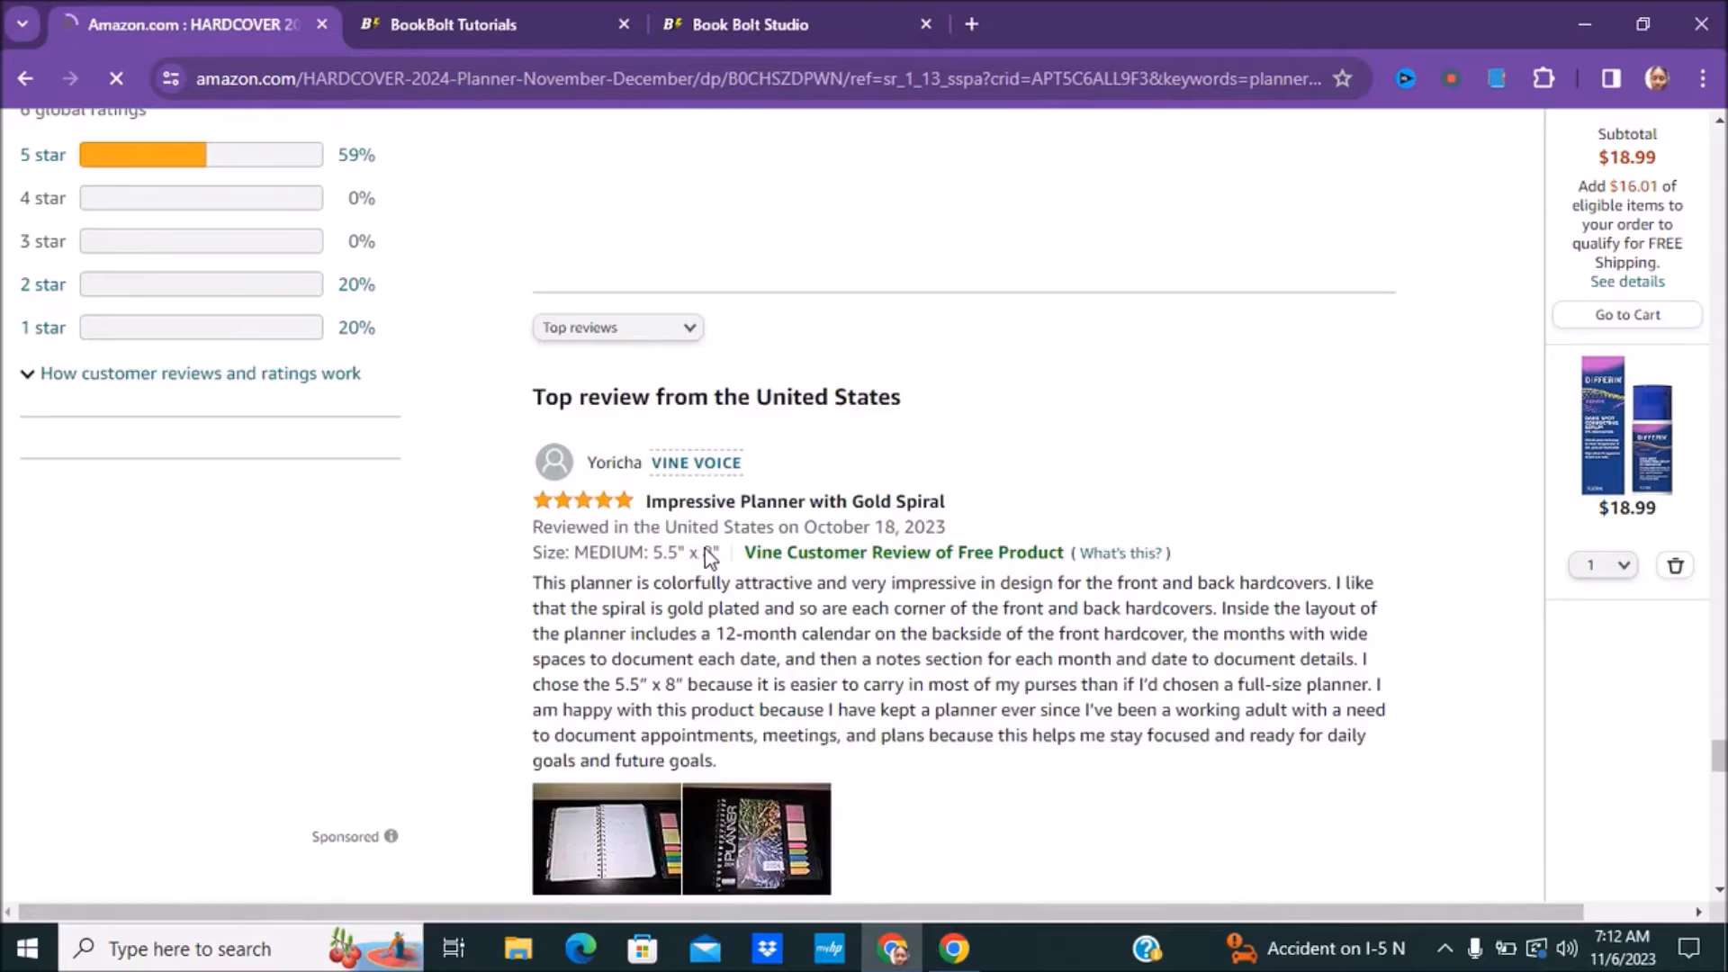
# Compare the brand's other 14-month planner styles by cover design, price, sizes and binding
pyautogui.scroll(20, 720, 553)
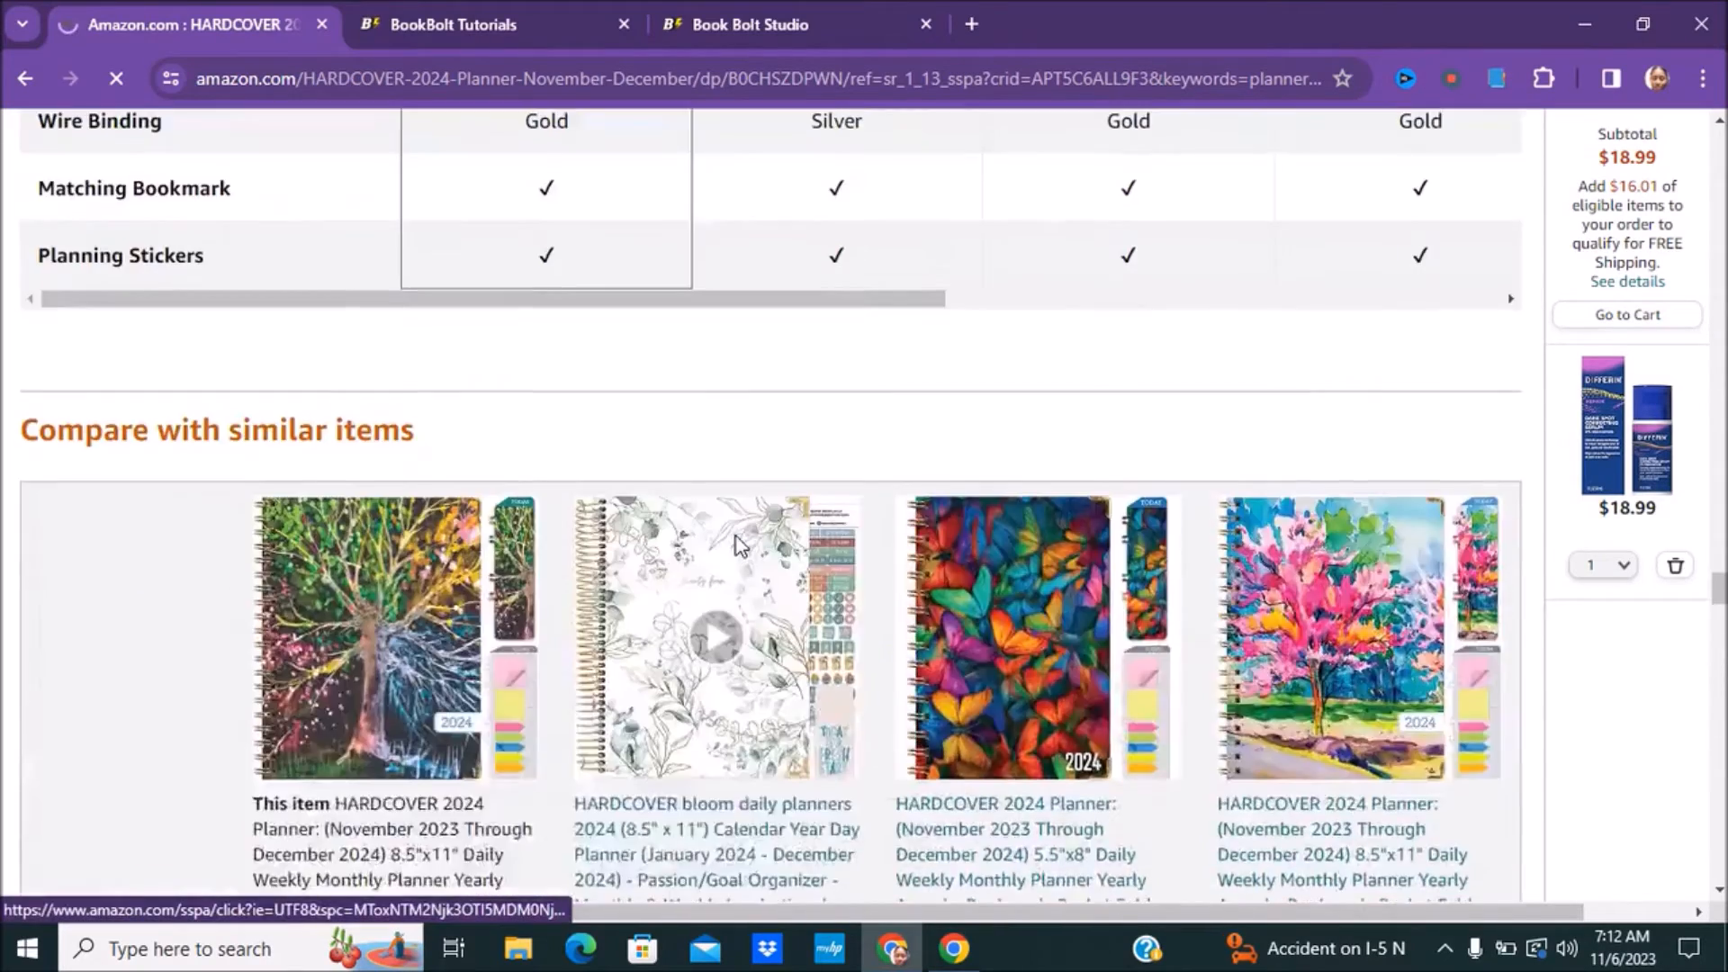
pyautogui.scroll(7, 737, 545)
pyautogui.scroll(-5, 743, 540)
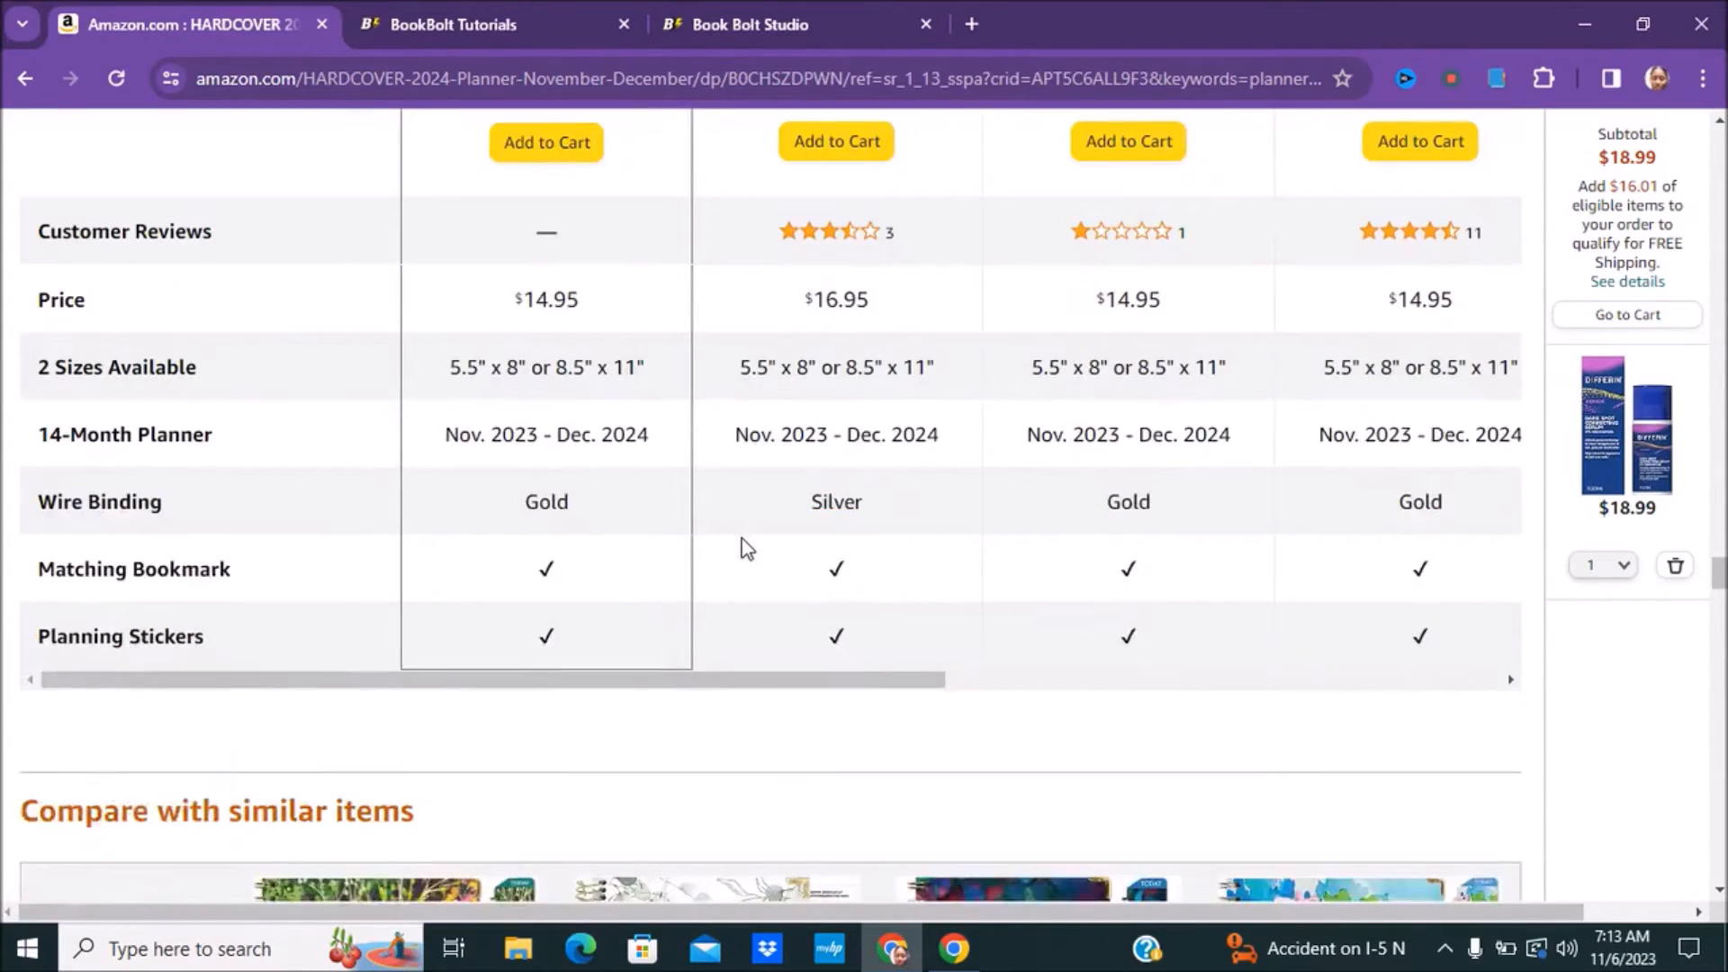
pyautogui.scroll(10, 748, 539)
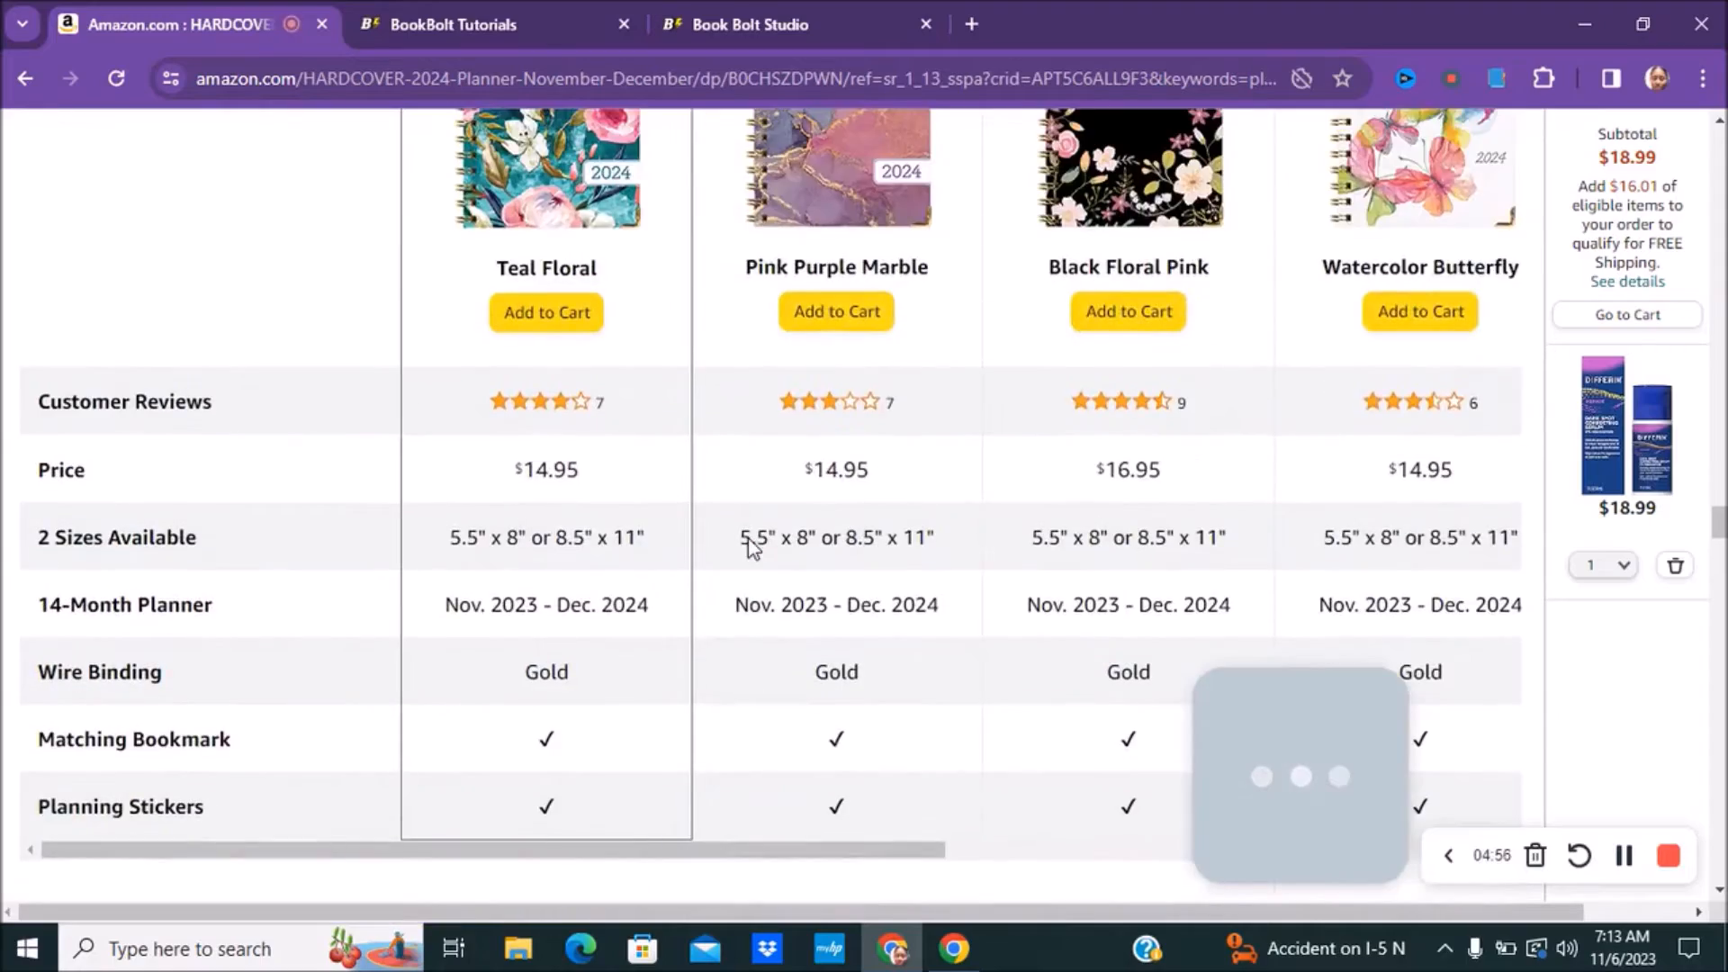
pyautogui.scroll(14, 748, 538)
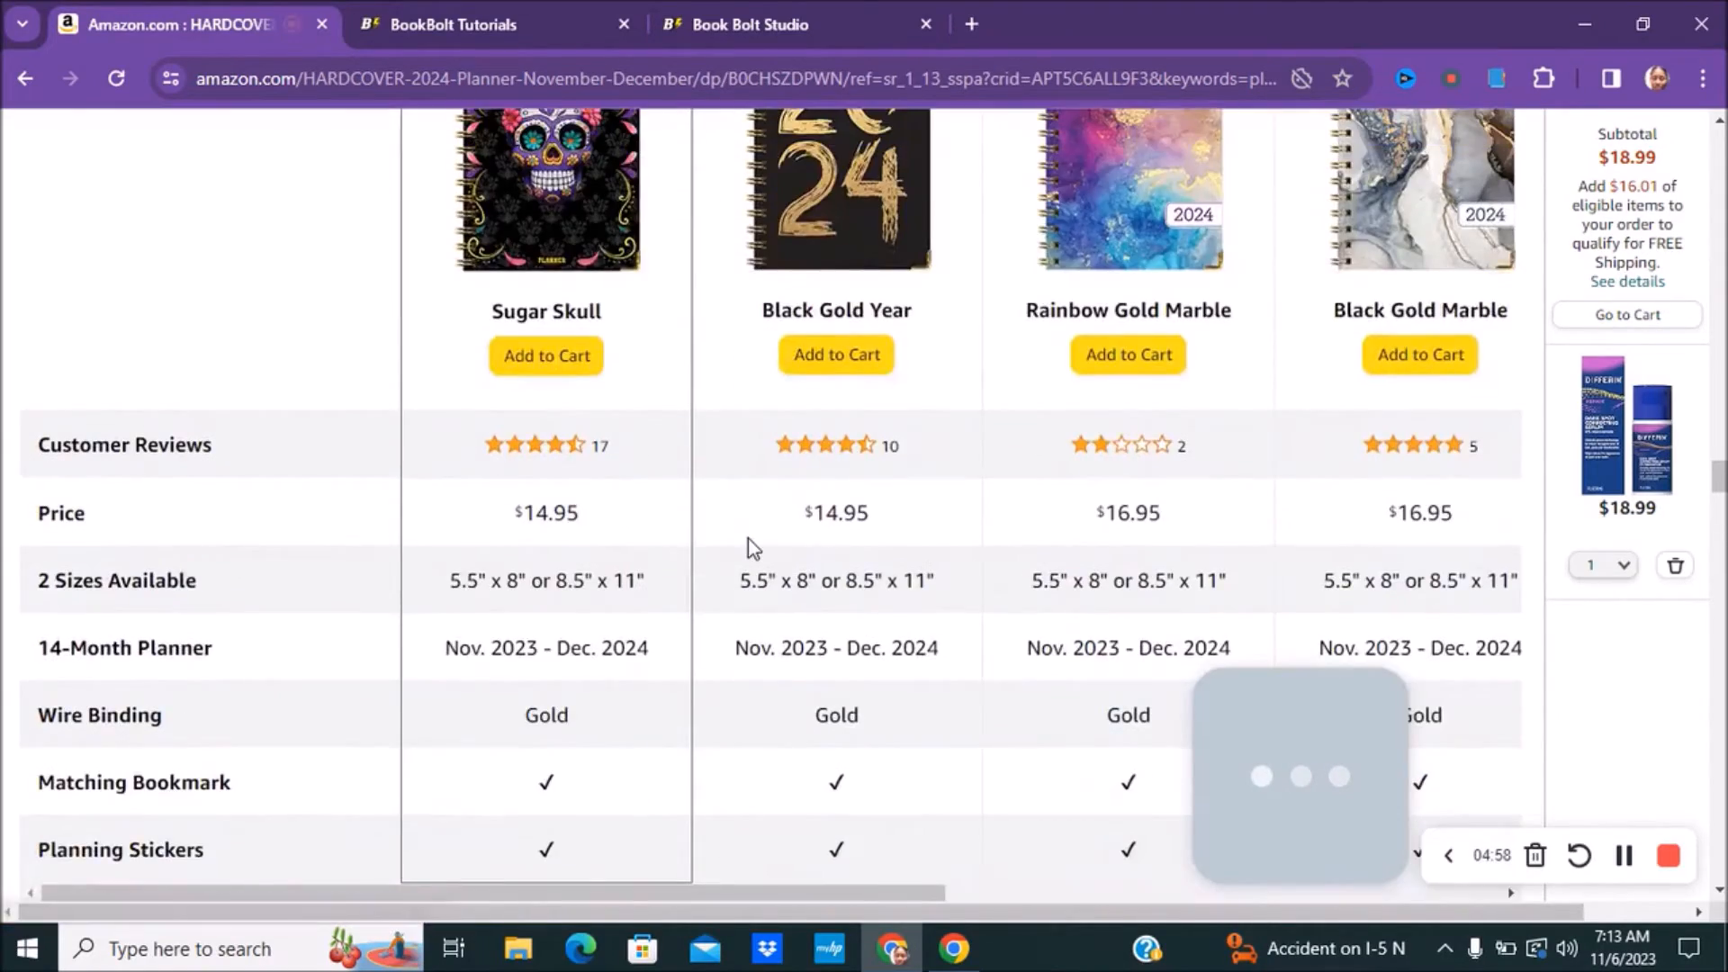
pyautogui.scroll(15, 764, 551)
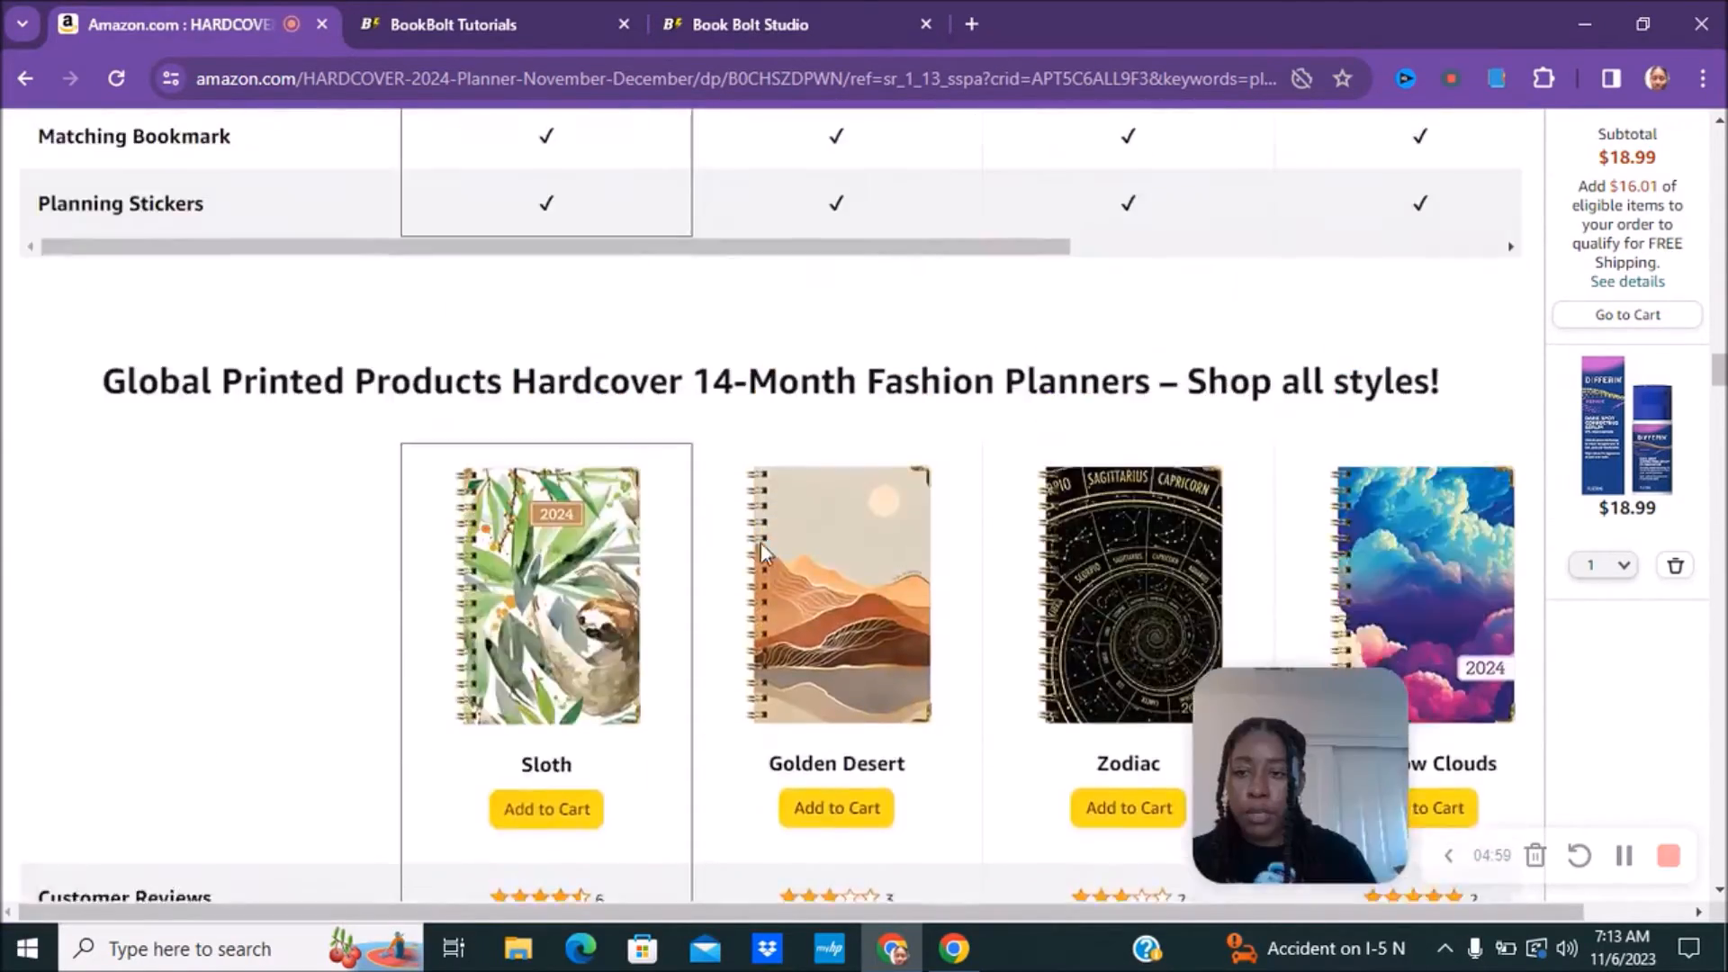
pyautogui.scroll(15, 767, 555)
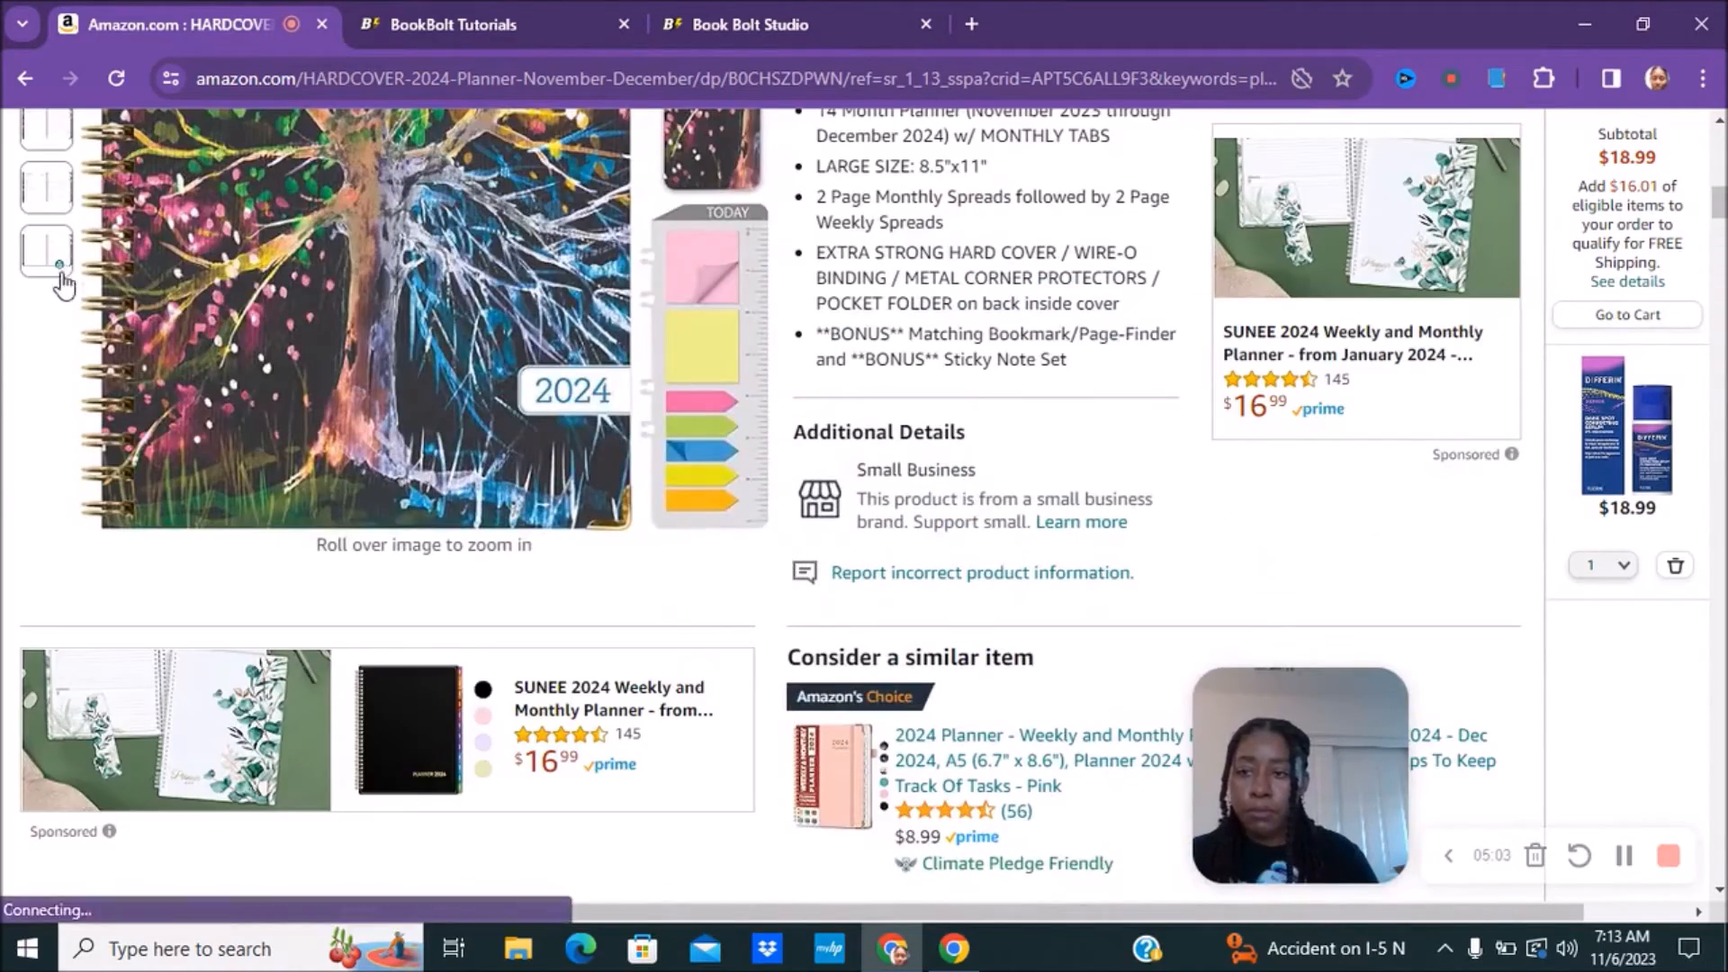
# Preview the tree planner's product images and its medium 5.5" x 8" size option
pyautogui.scroll(4, 61, 272)
pyautogui.moveTo(70, 230)
pyautogui.scroll(4, 72, 234)
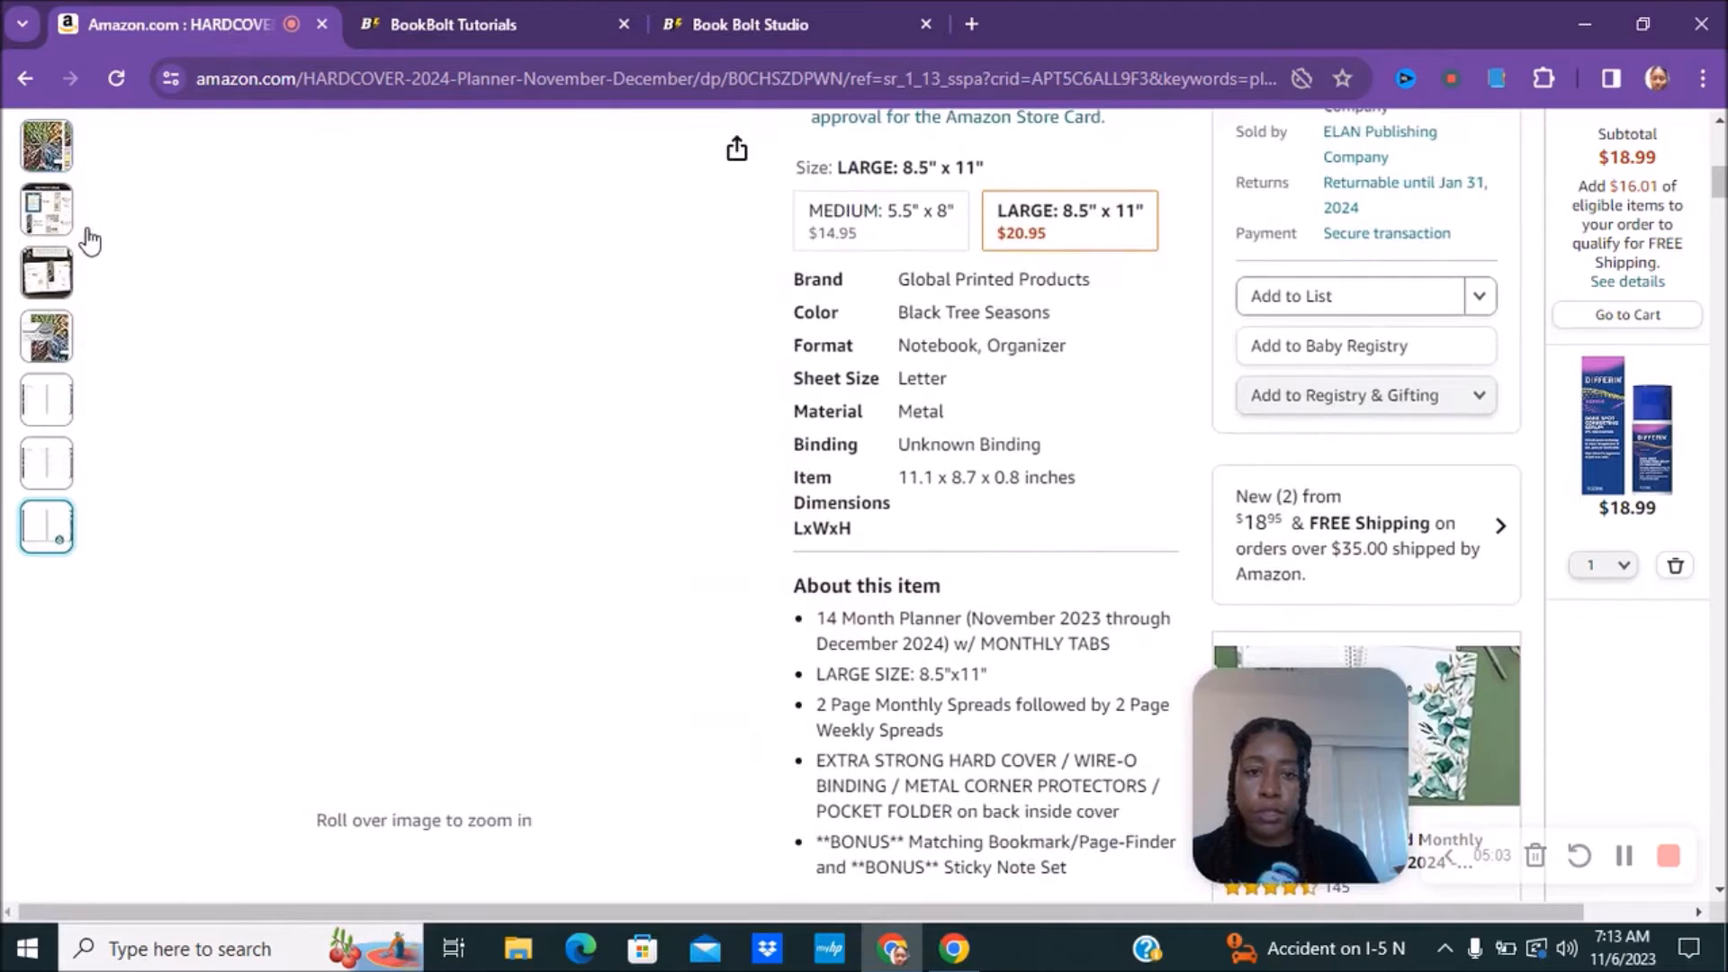
pyautogui.moveTo(41, 270)
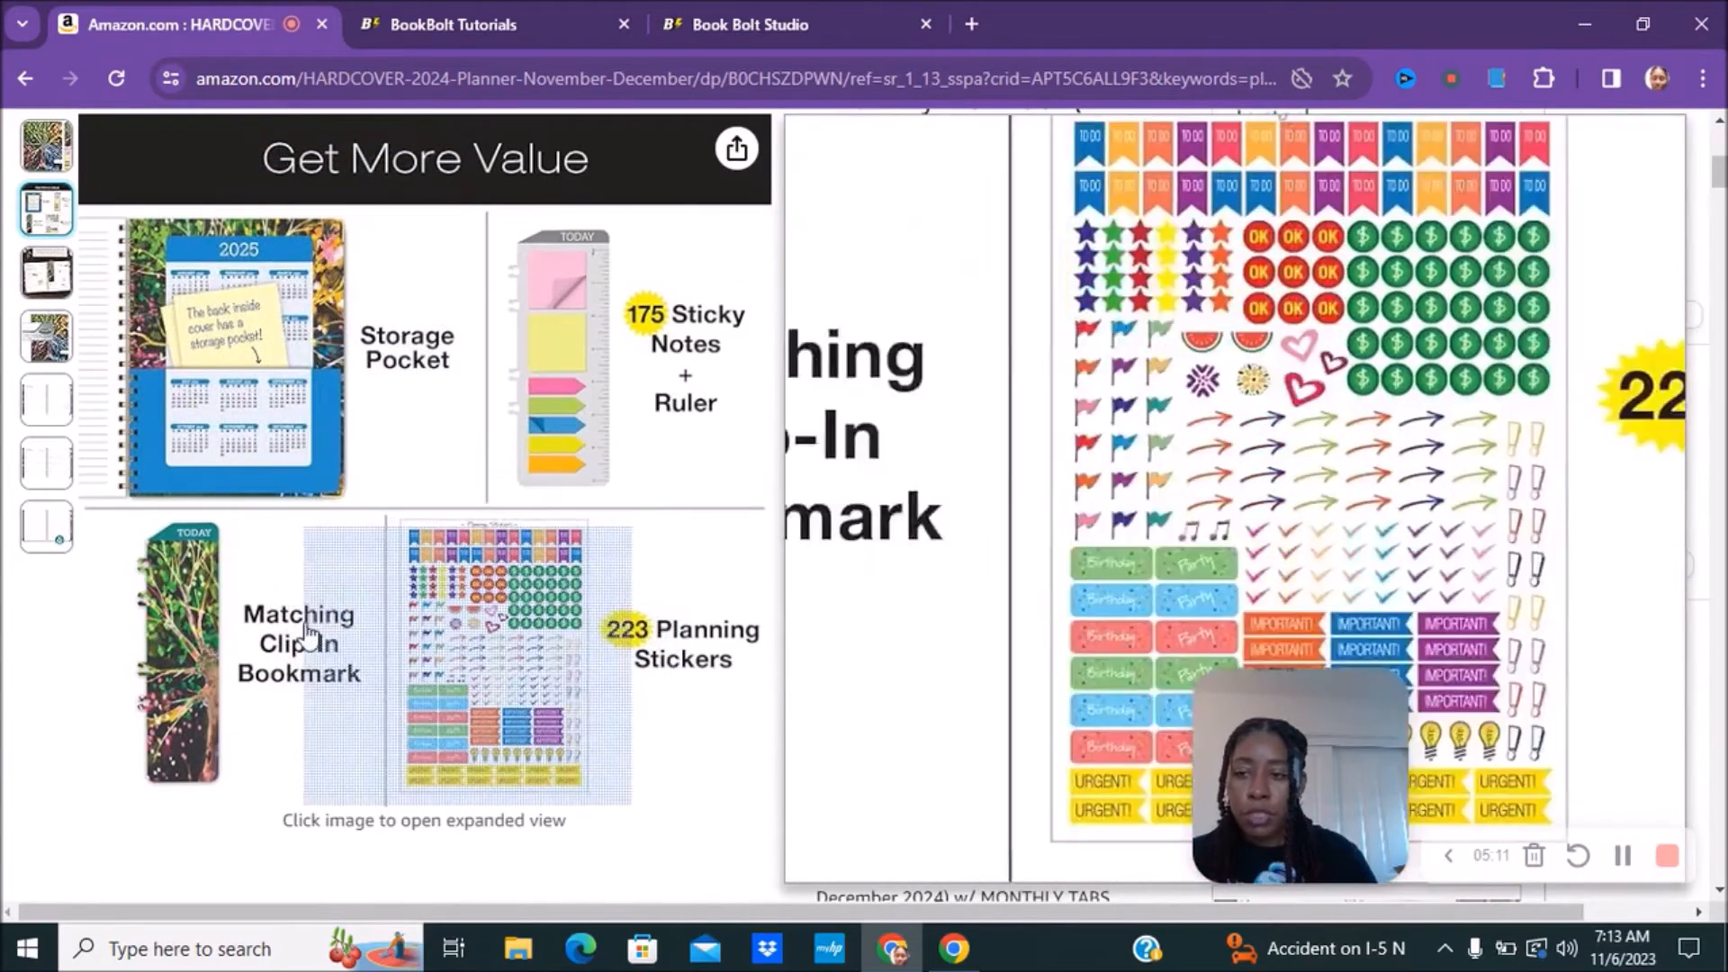
pyautogui.moveTo(54, 401)
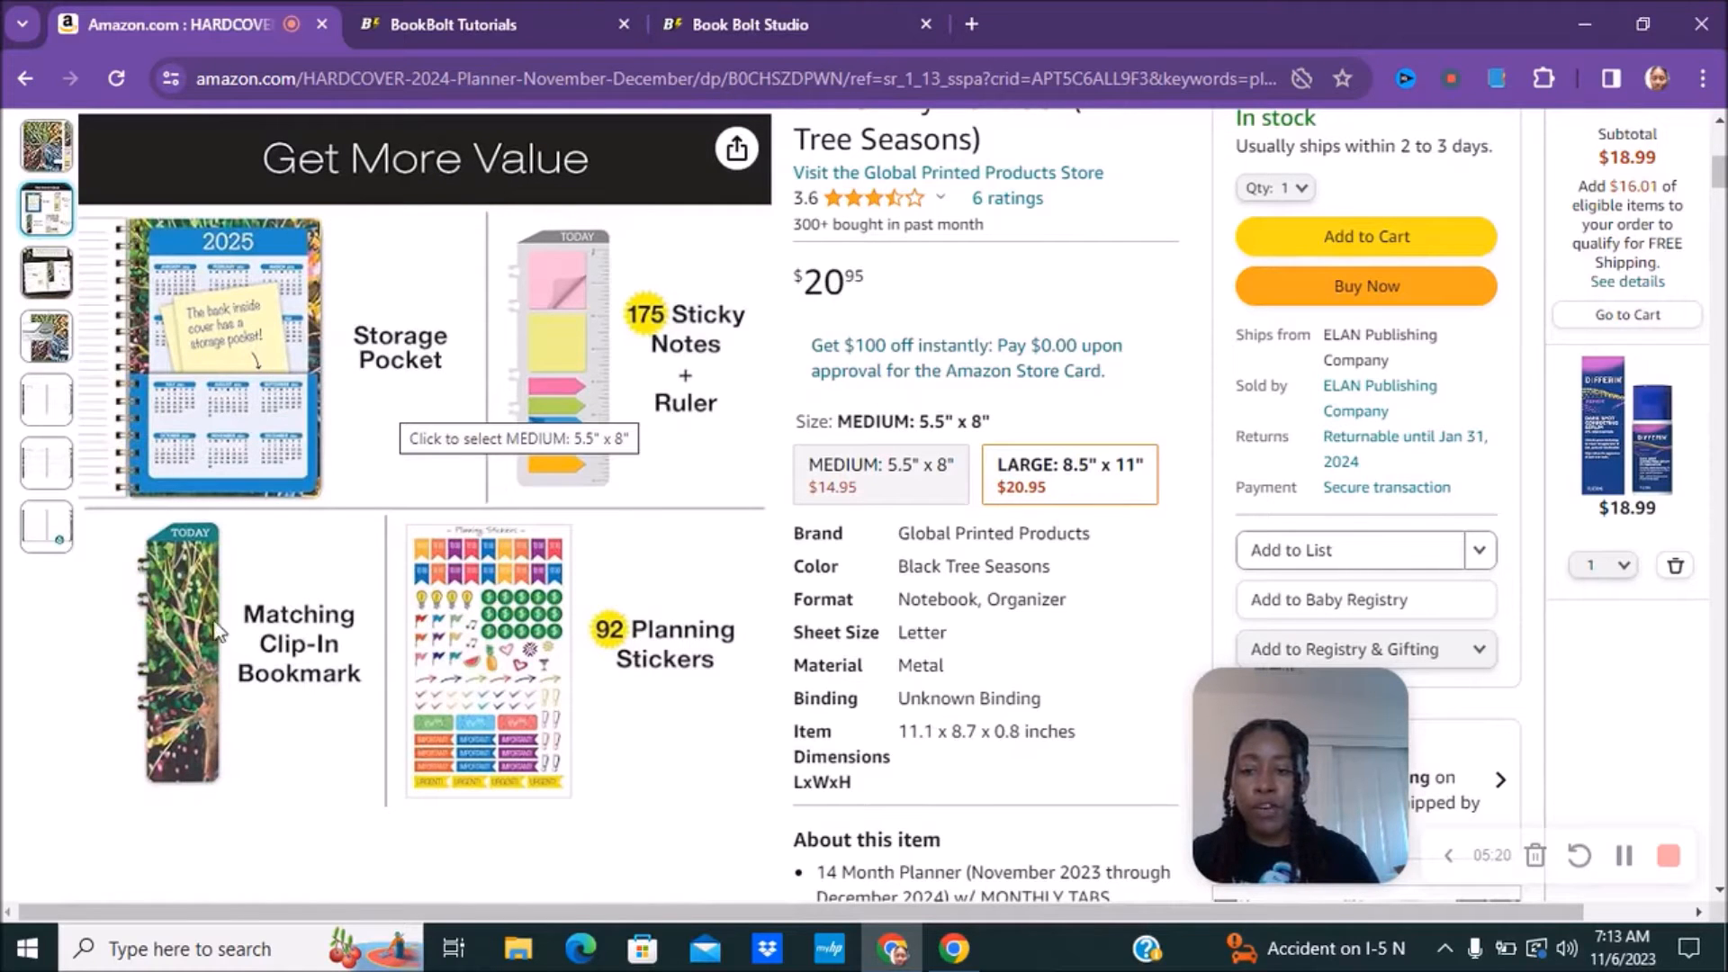
# Switch to Book Bolt Studio, set the new project's page count to 100 and create the project
pyautogui.click(765, 36)
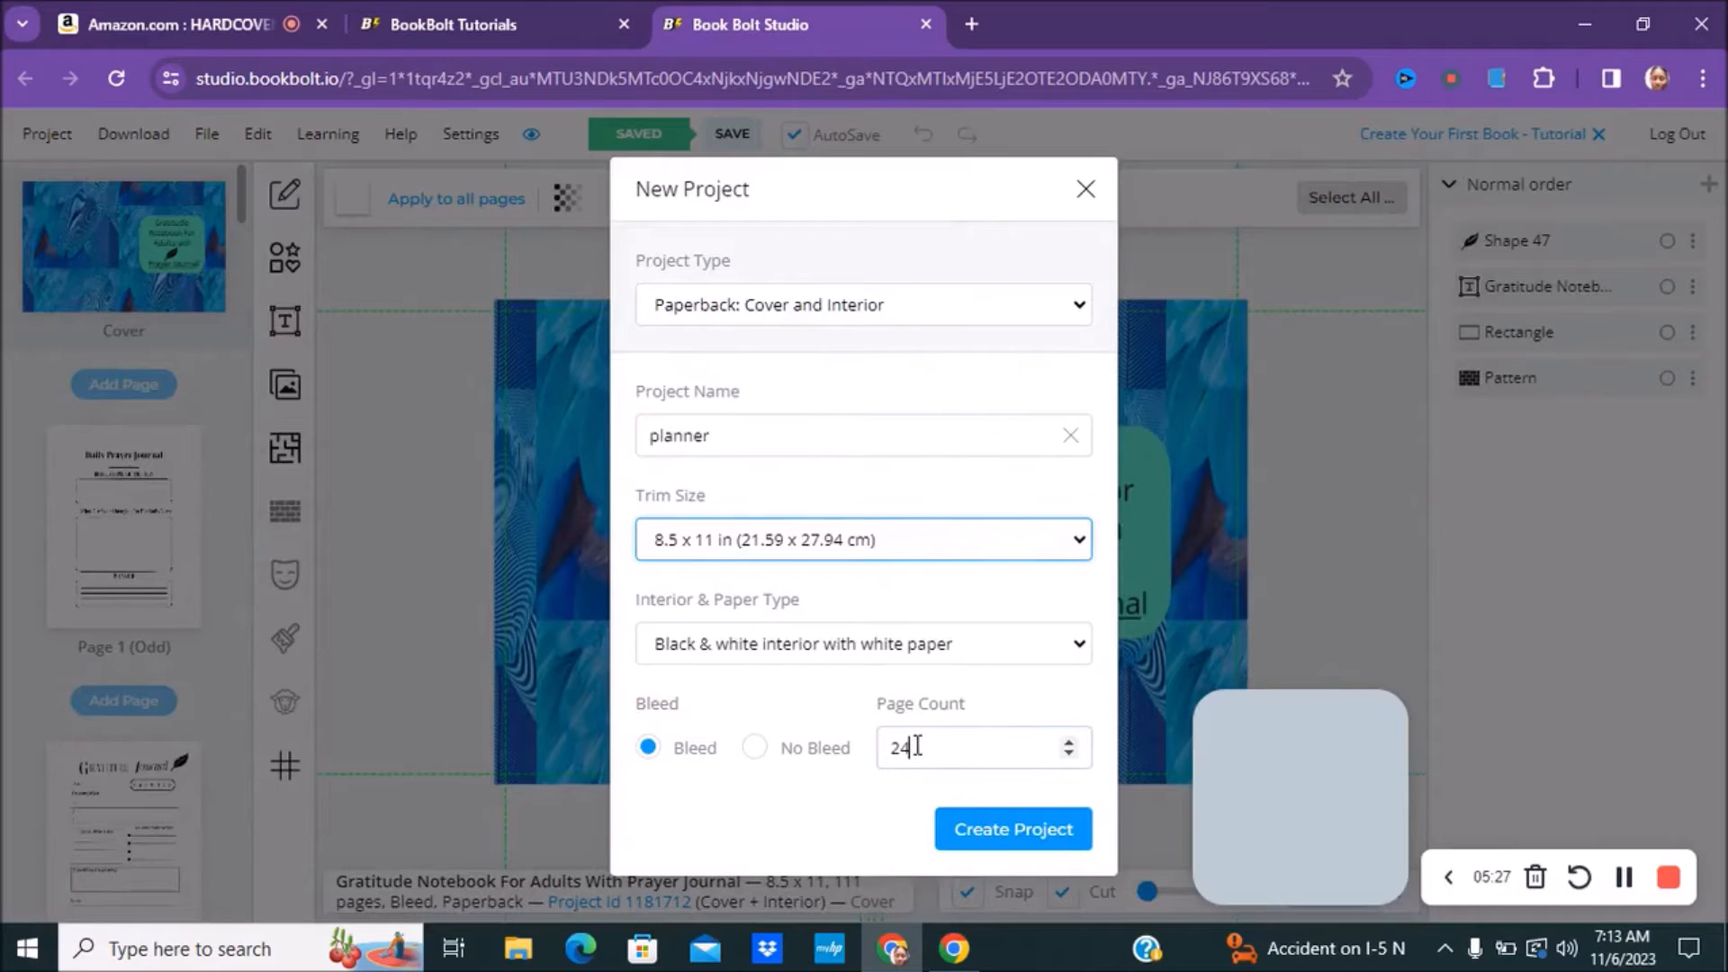
pyautogui.click(898, 753)
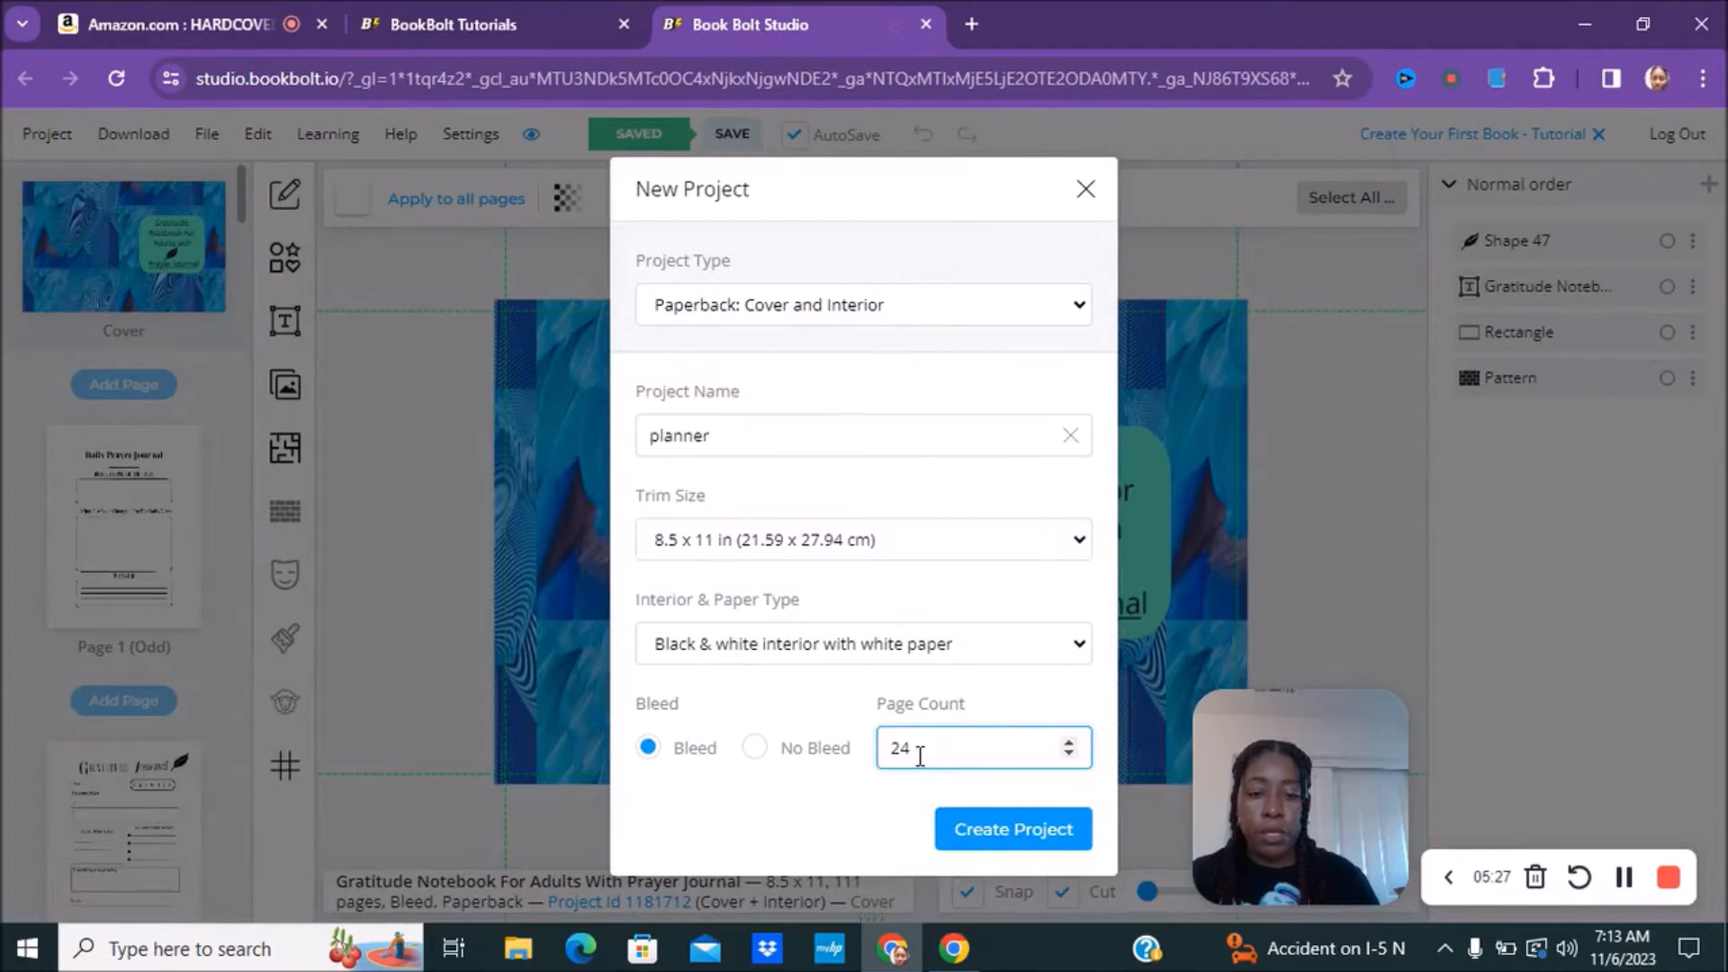
pyautogui.doubleClick(899, 753)
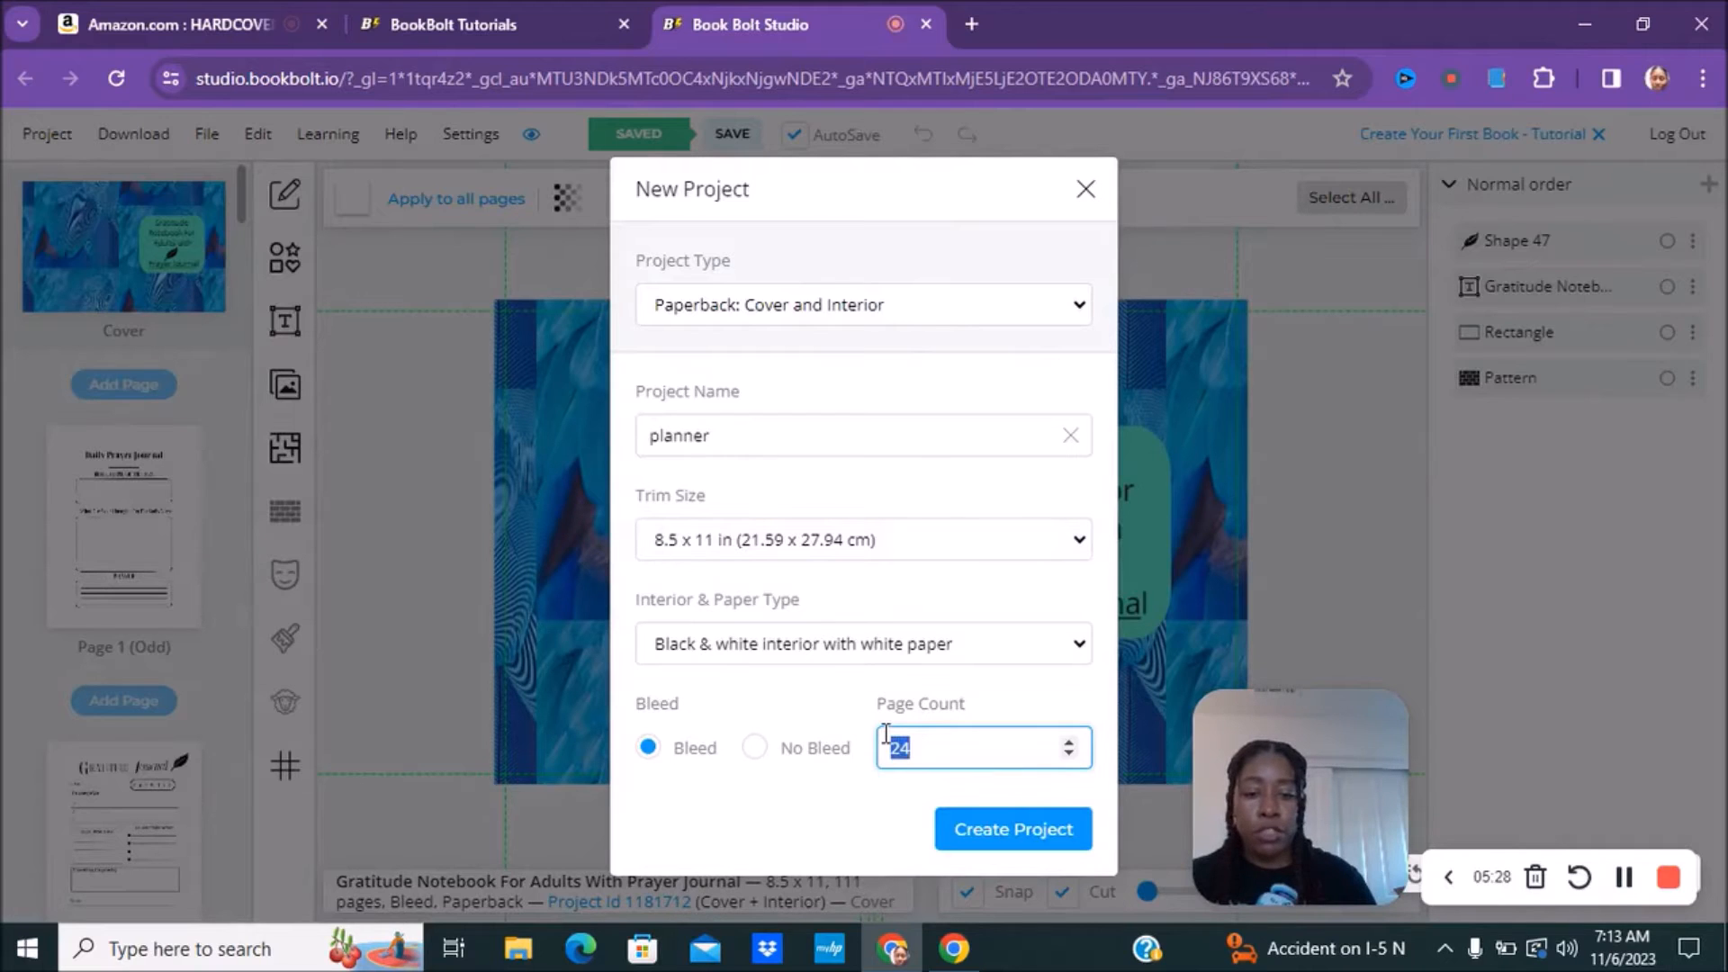
pyautogui.write('100')
pyautogui.click(996, 842)
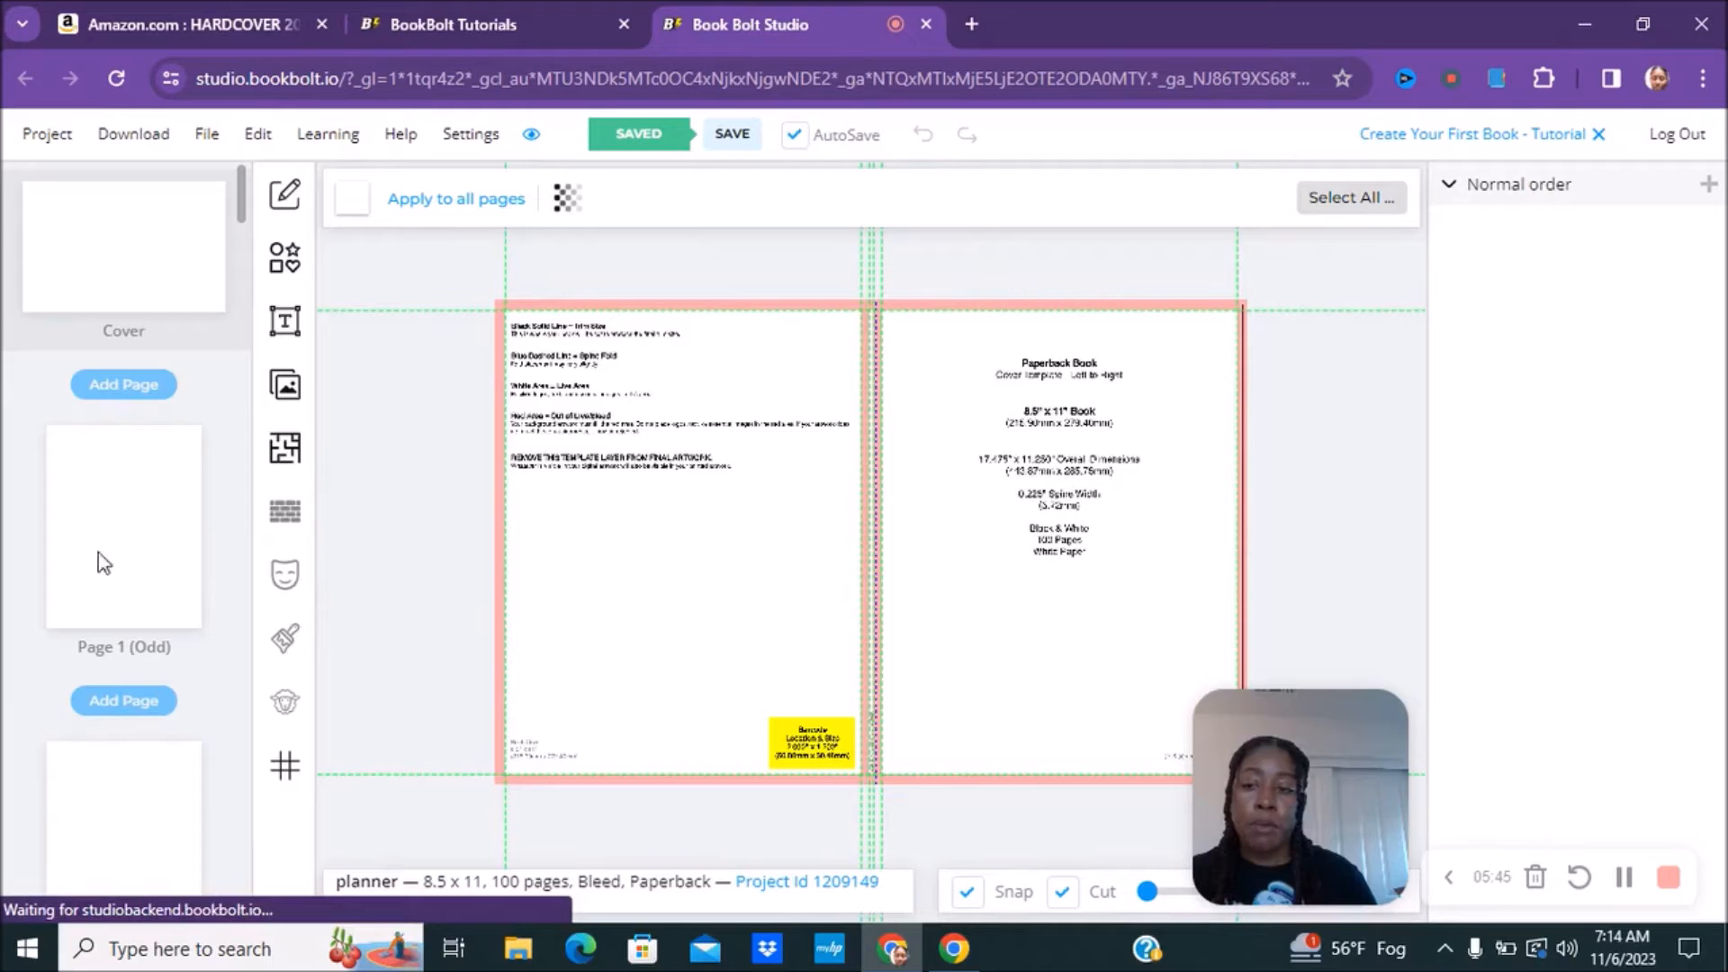
# Go to interior page 1 and on to page 2 of the planner, and open the Interior Templates Library
pyautogui.click(89, 532)
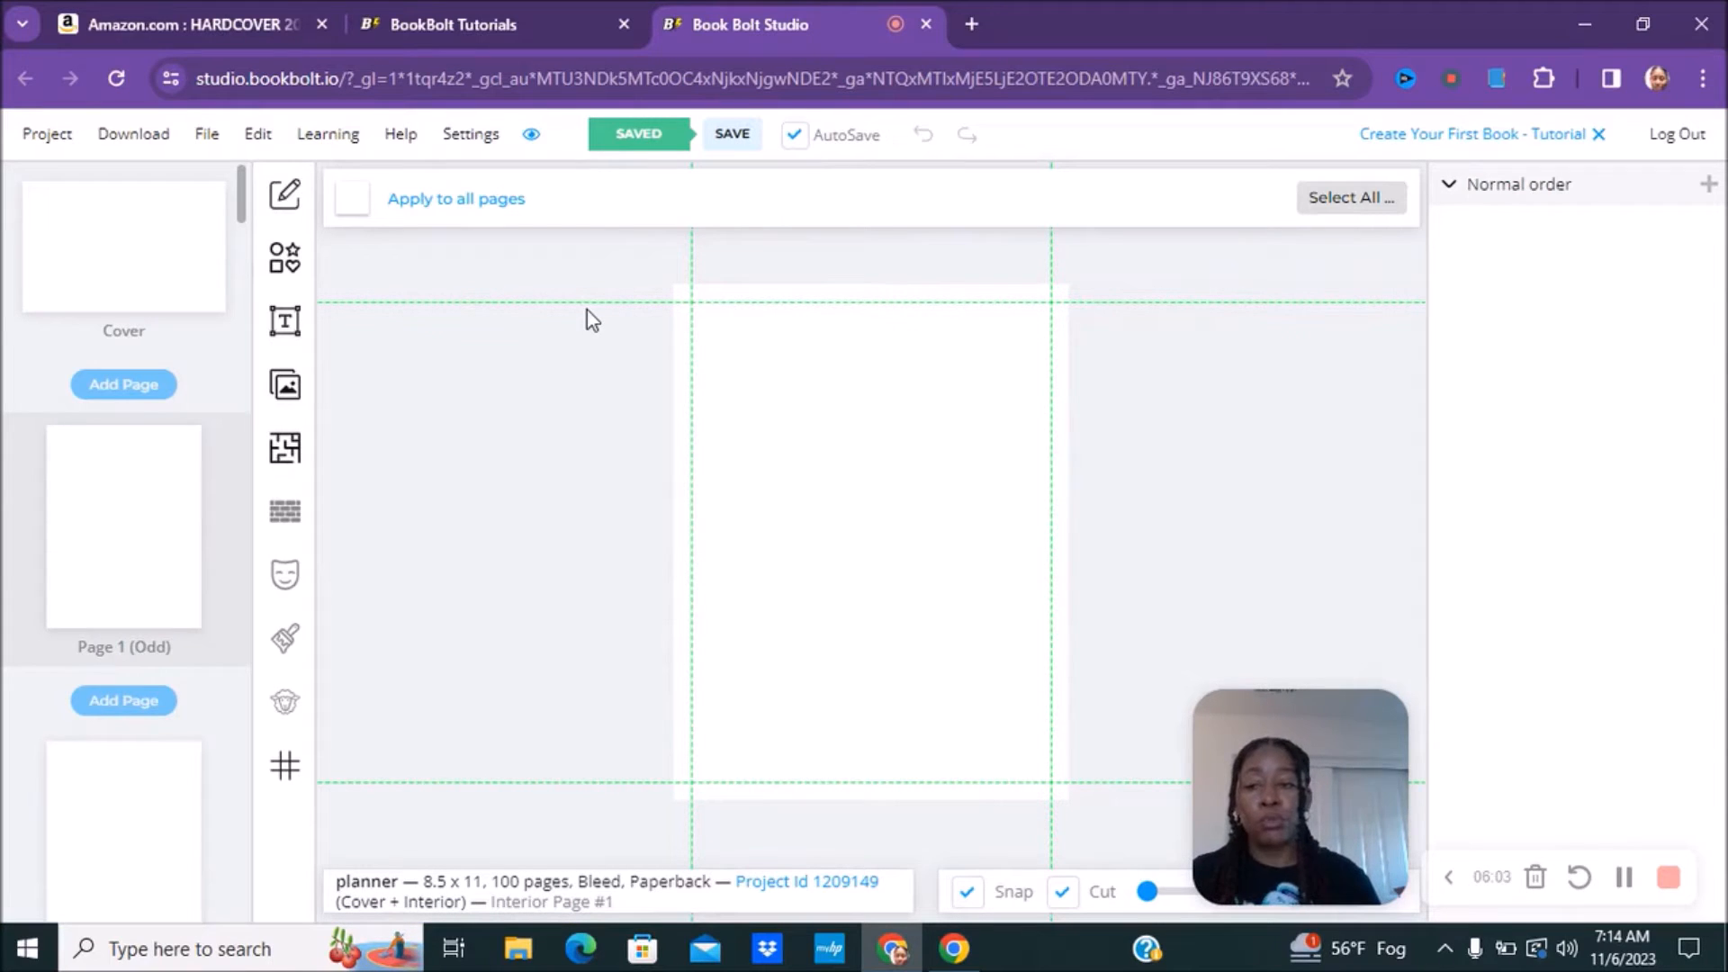
pyautogui.click(128, 839)
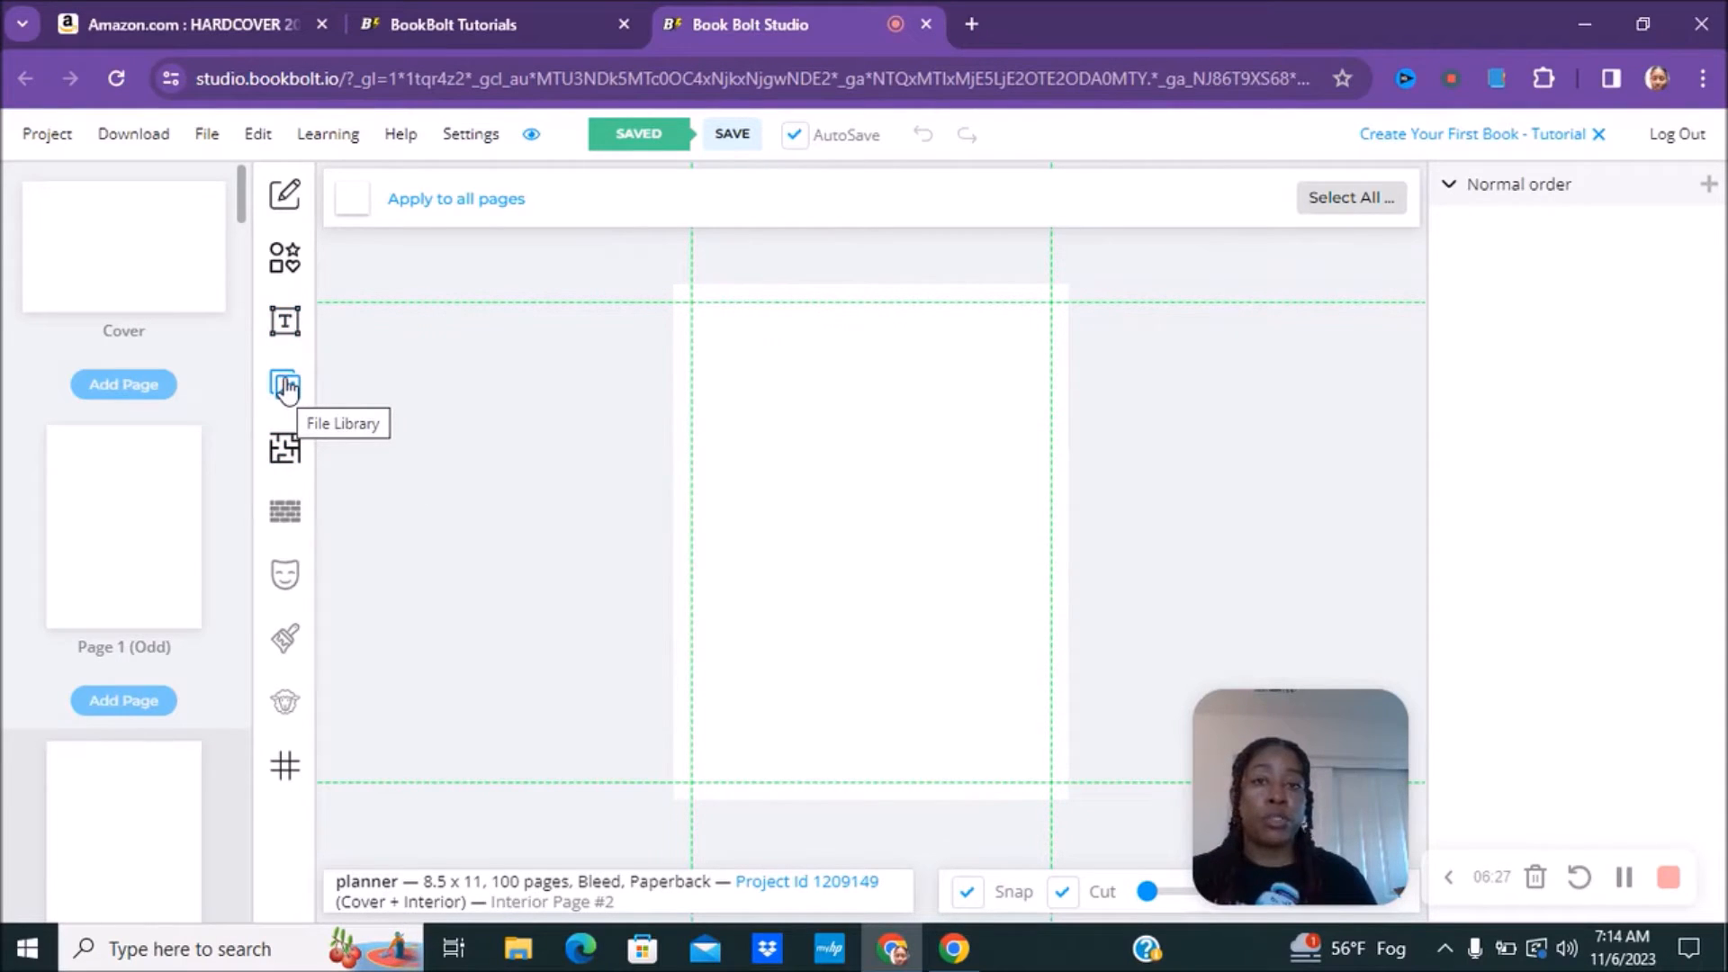
pyautogui.click(296, 464)
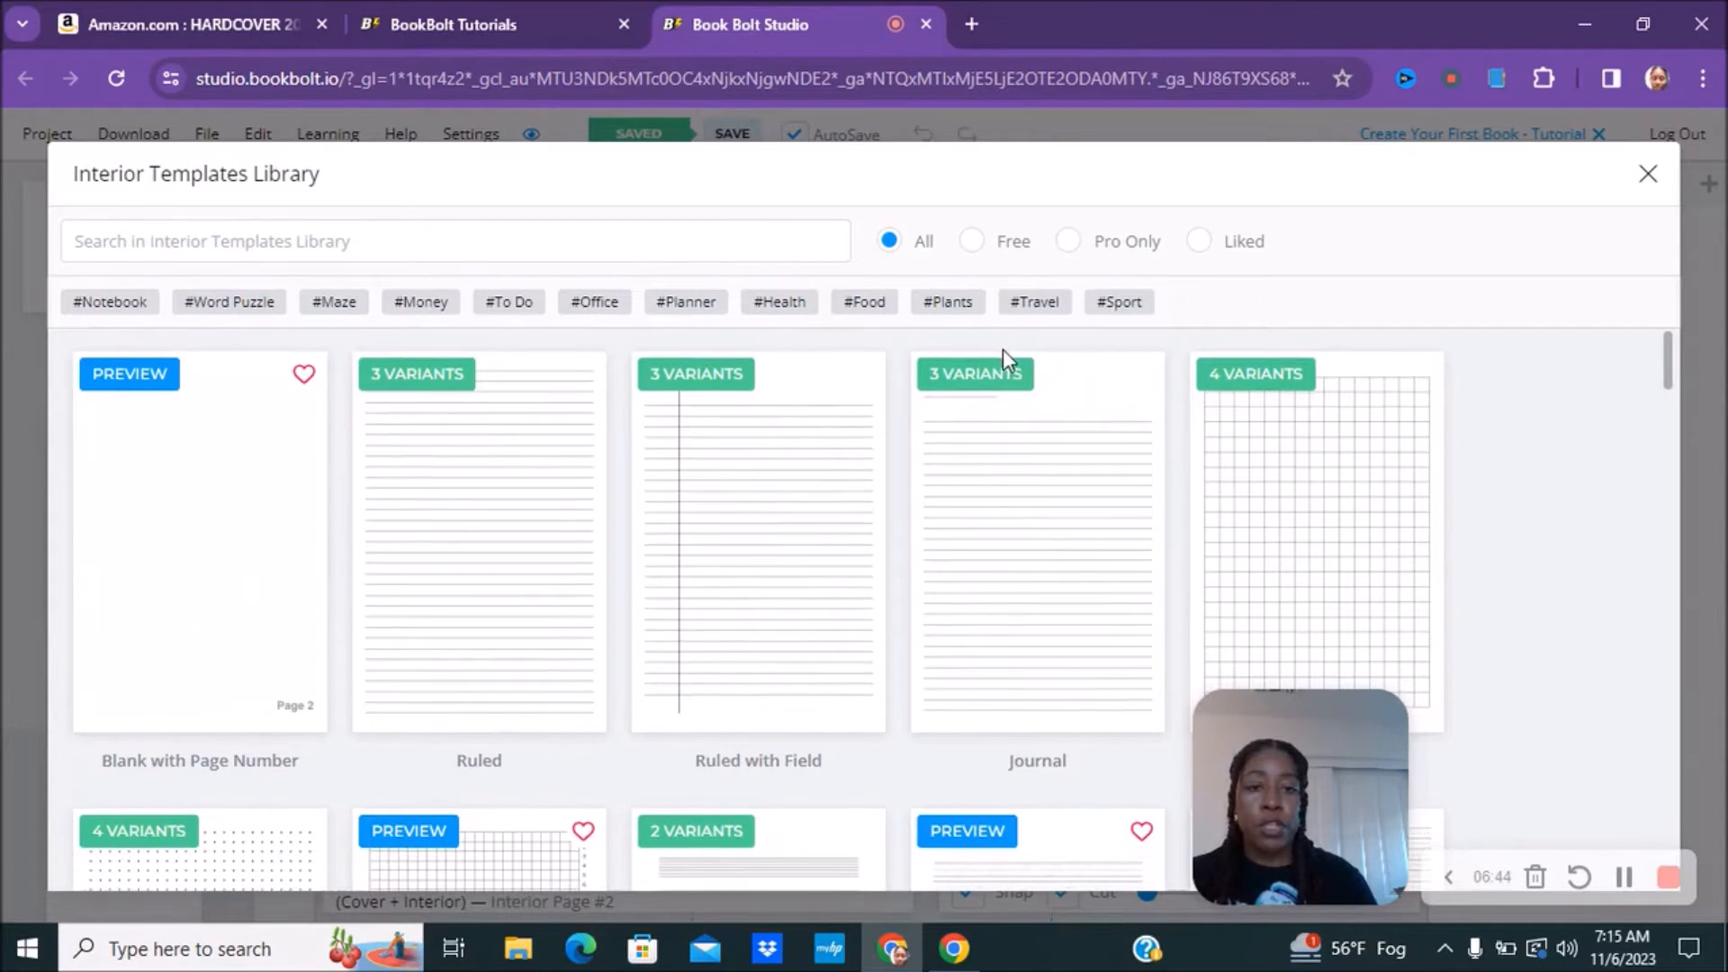
# Look through the Interior Templates Library for notebook, puzzle, tracker and planner page designs suitable for the book
pyautogui.scroll(-1, 1002, 349)
pyautogui.scroll(-10, 1005, 363)
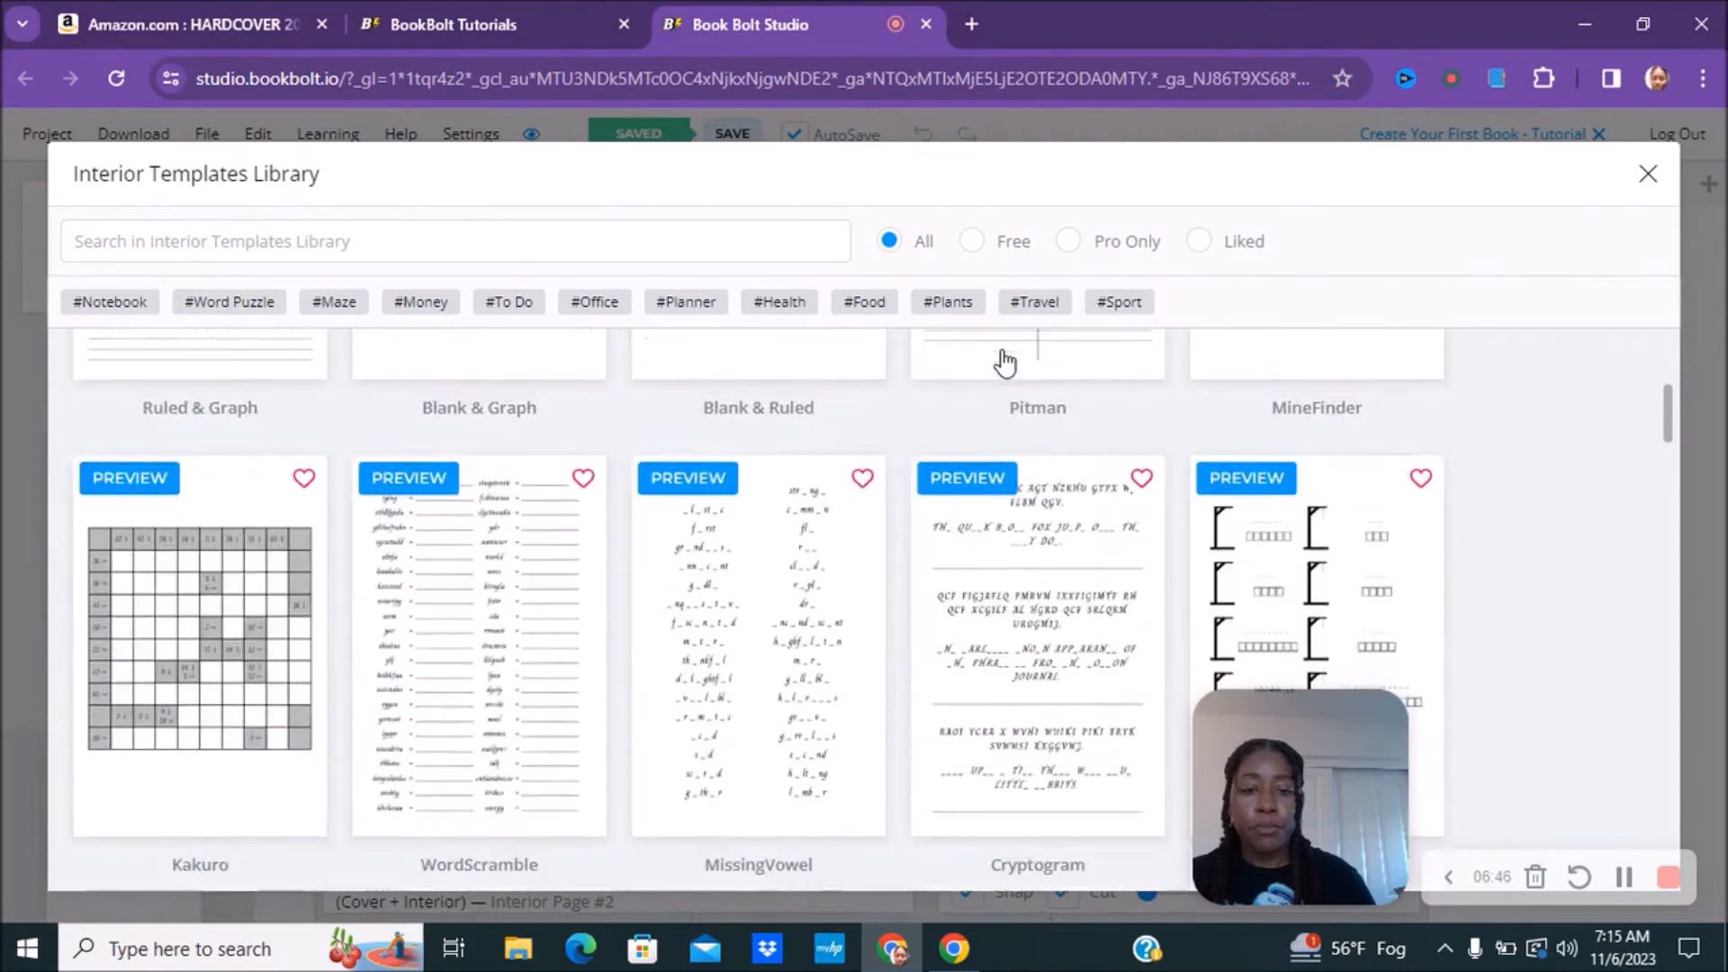
pyautogui.scroll(-8, 1005, 360)
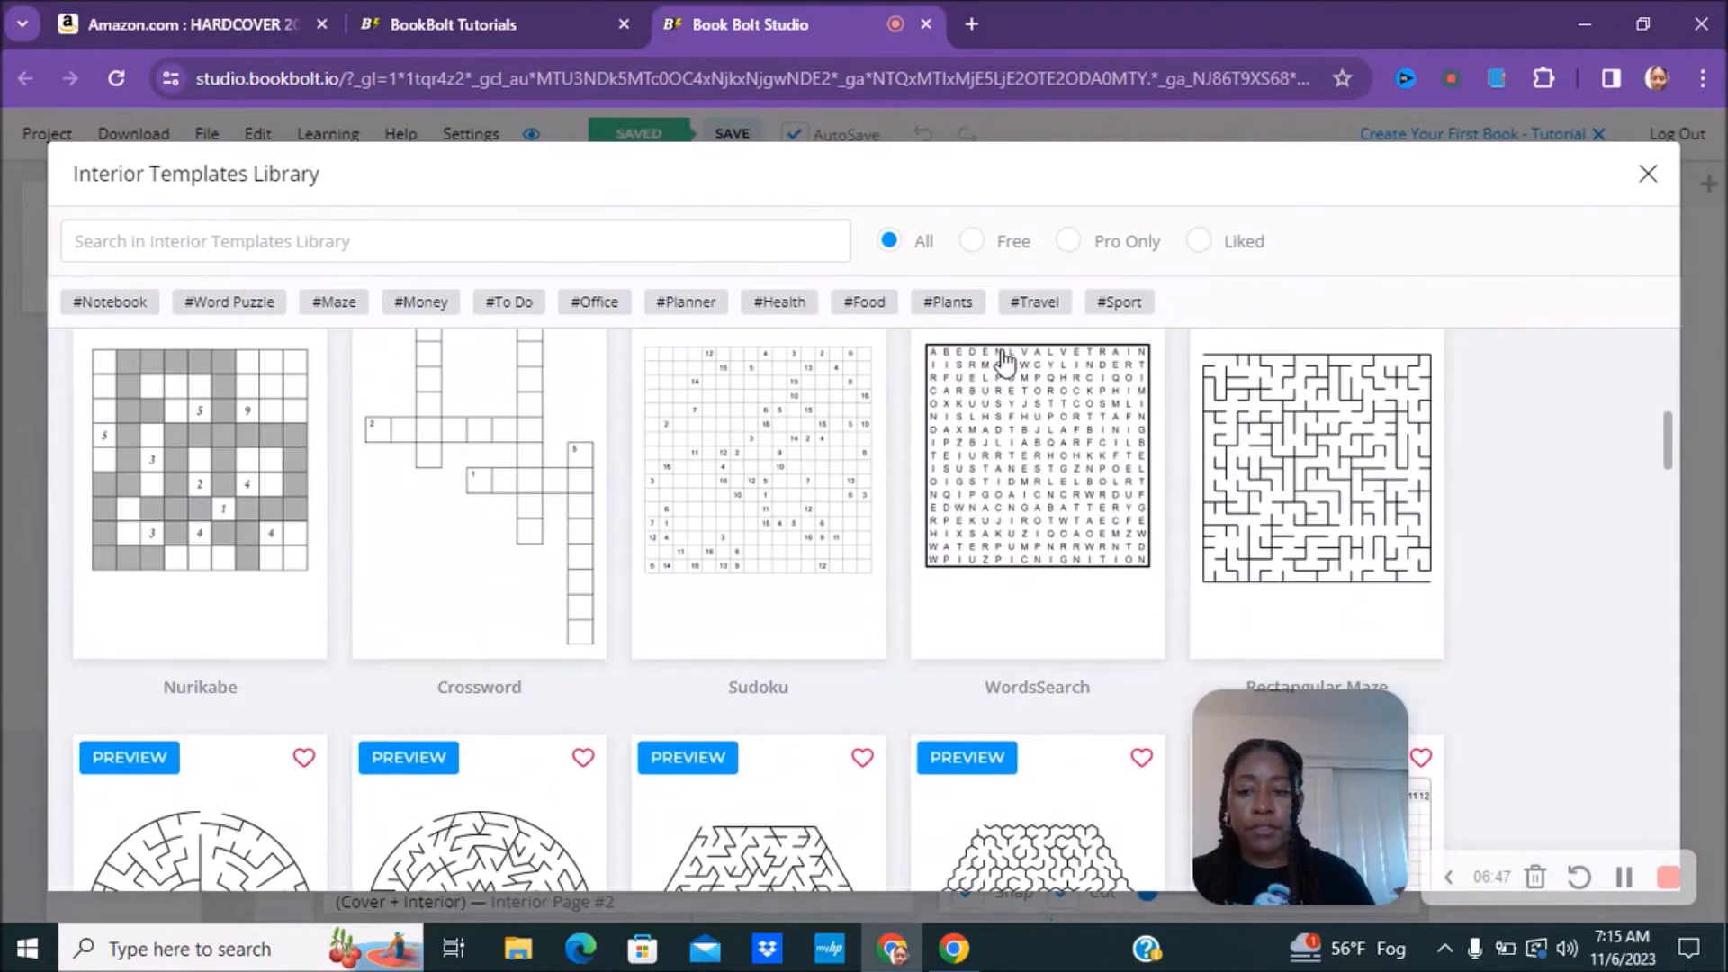
pyautogui.scroll(-8, 1006, 360)
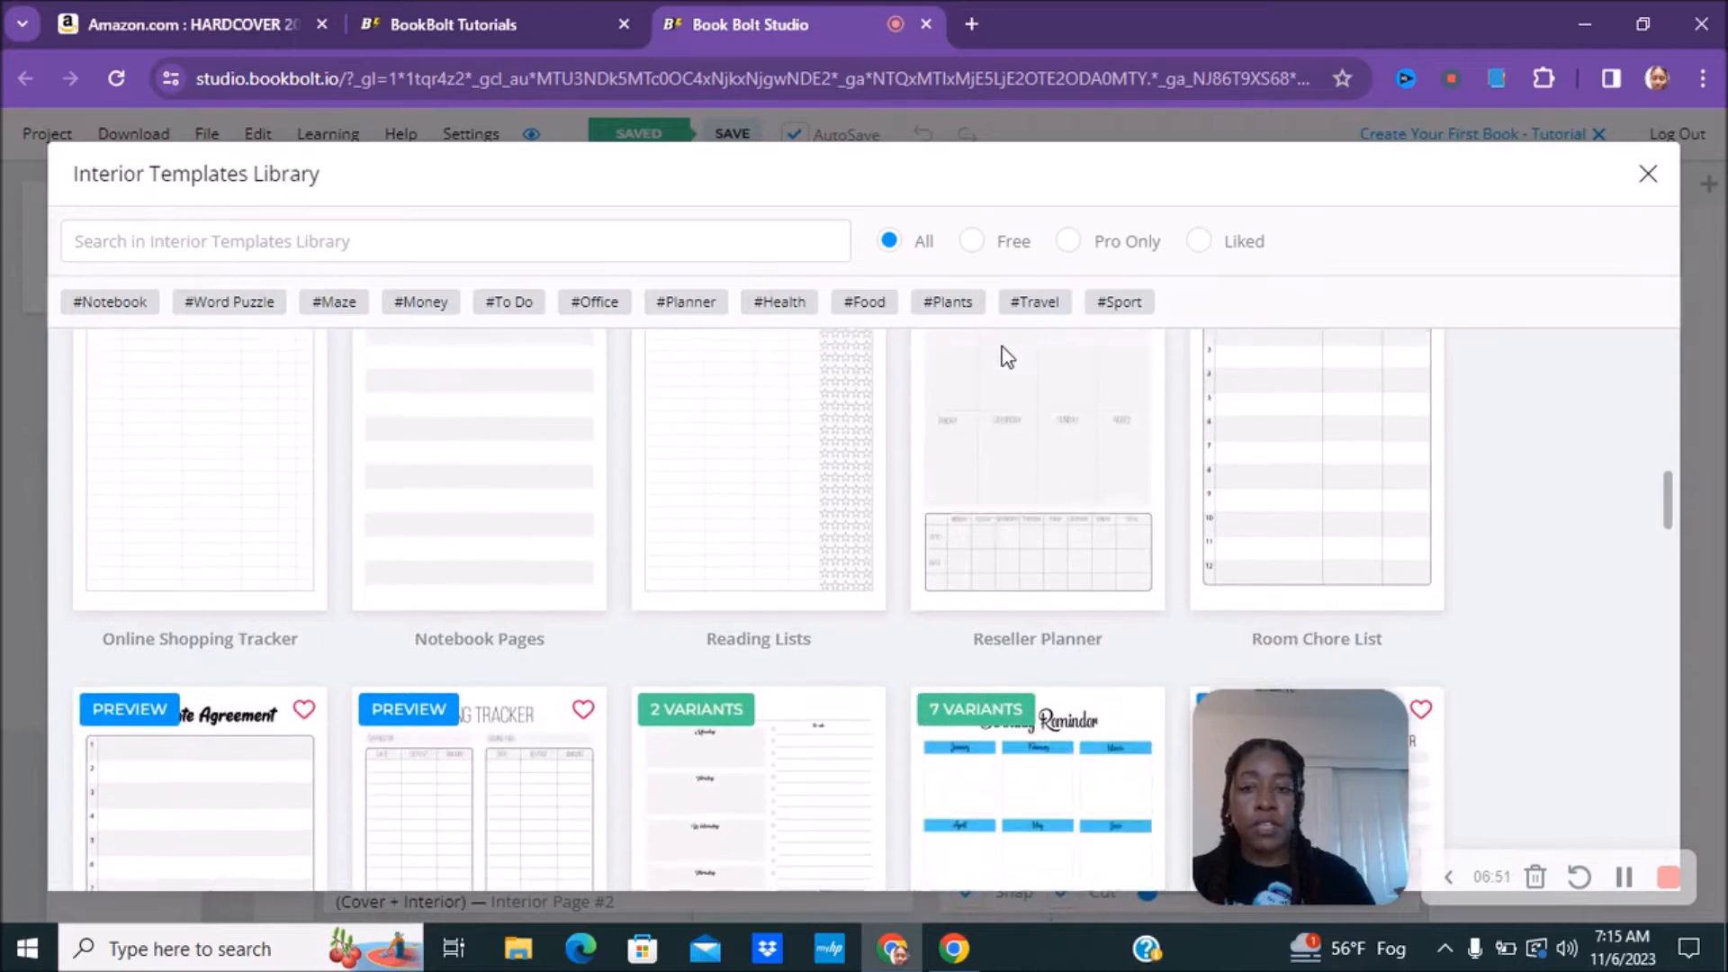
pyautogui.scroll(-3, 990, 360)
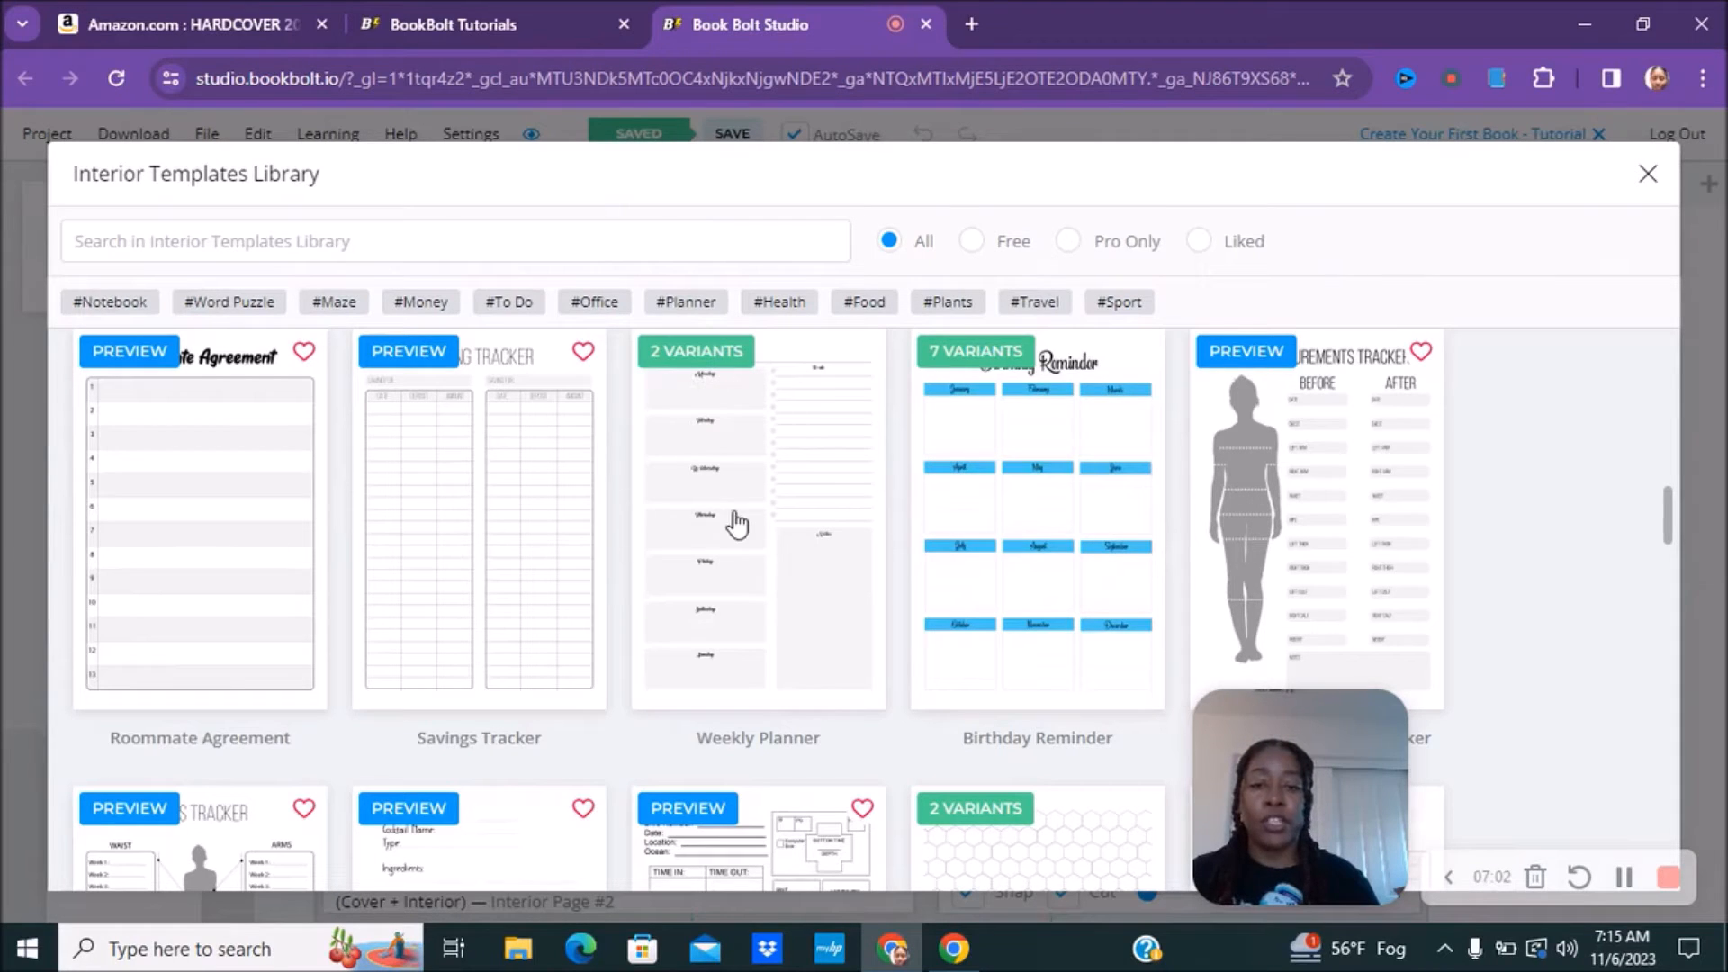
pyautogui.scroll(-7, 743, 520)
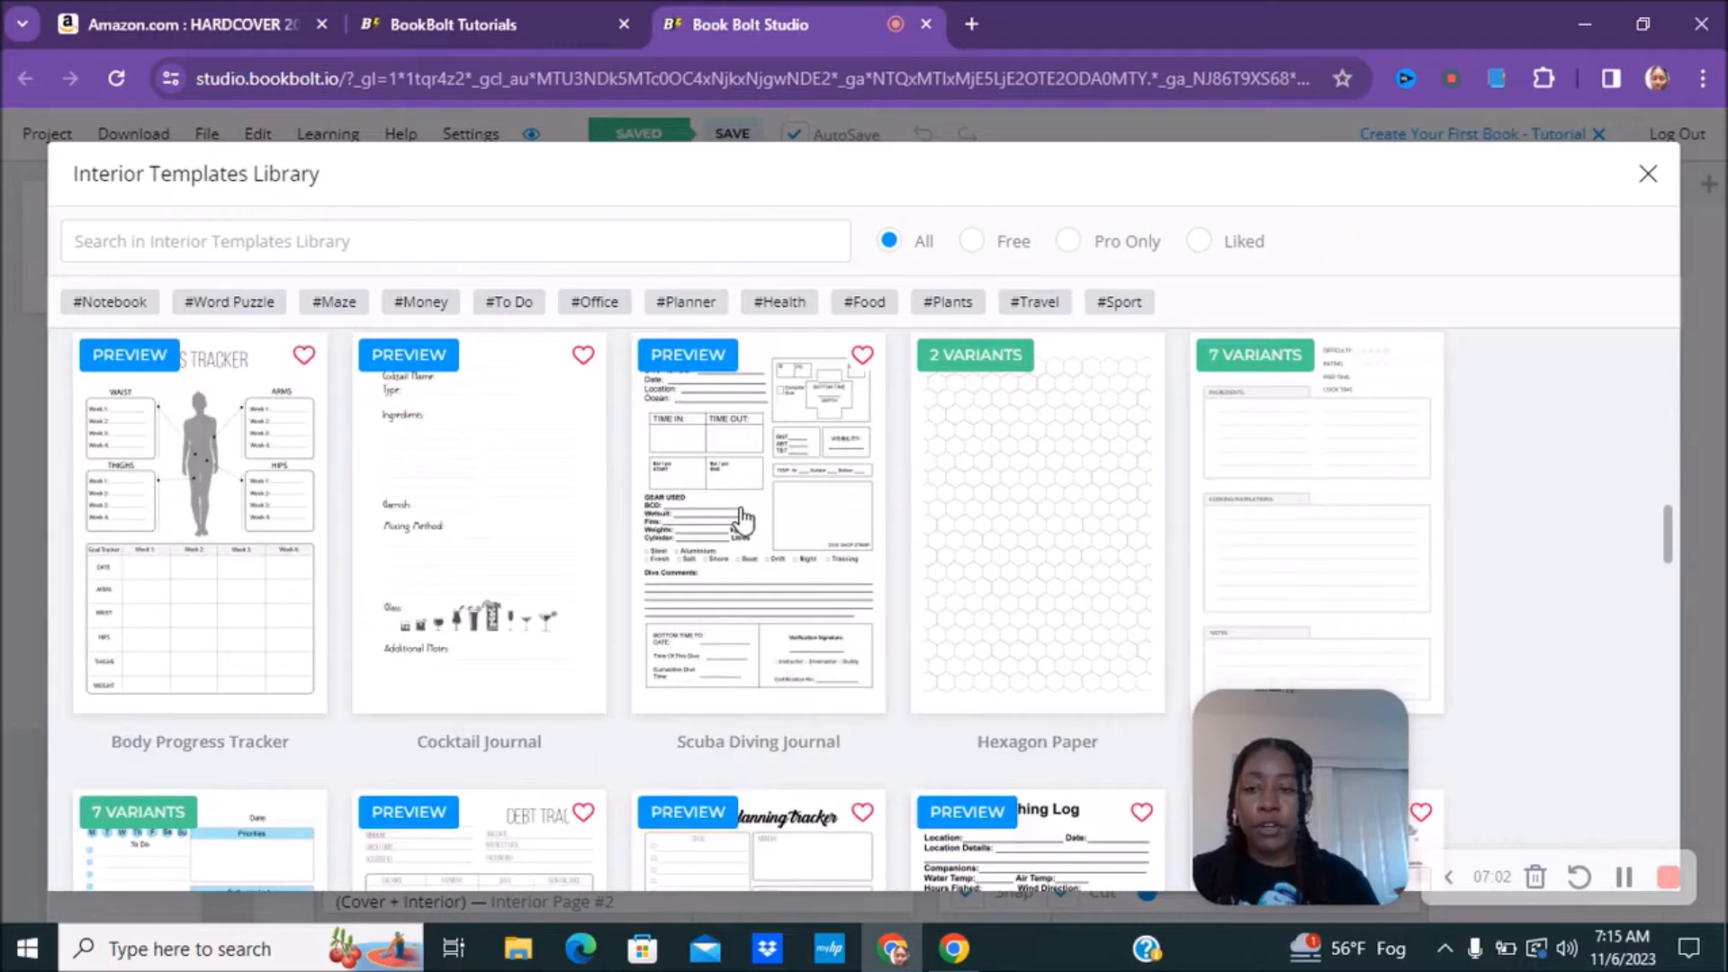
pyautogui.scroll(-5, 742, 521)
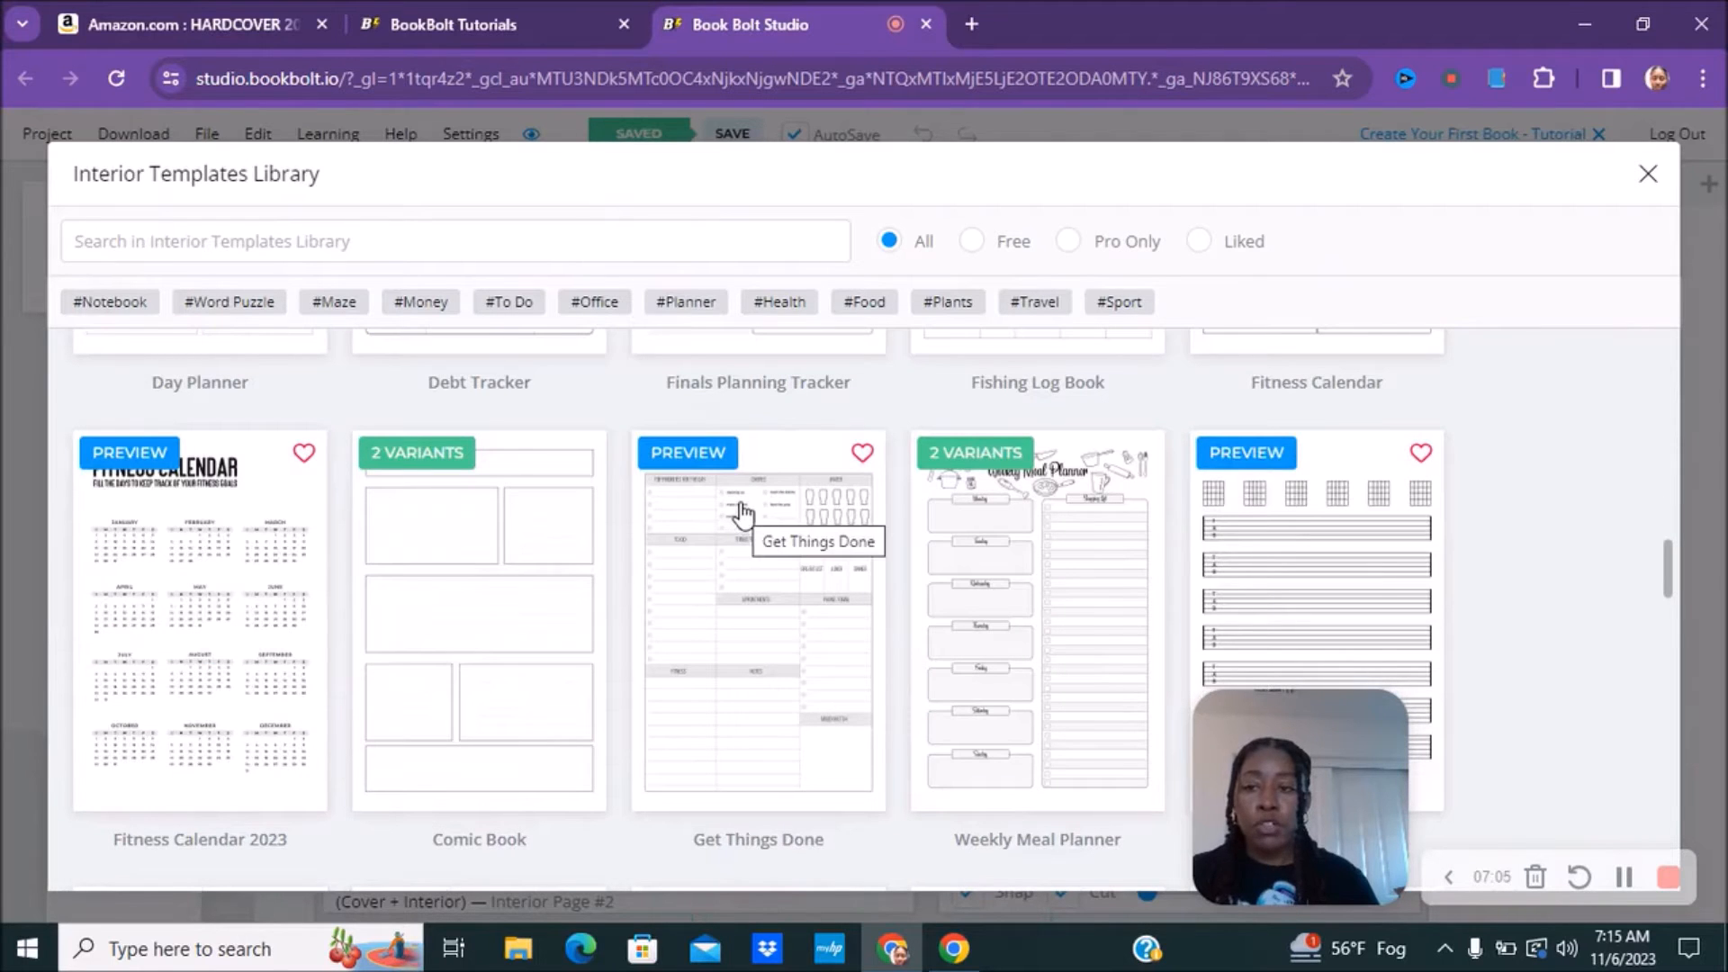
pyautogui.scroll(-4, 742, 515)
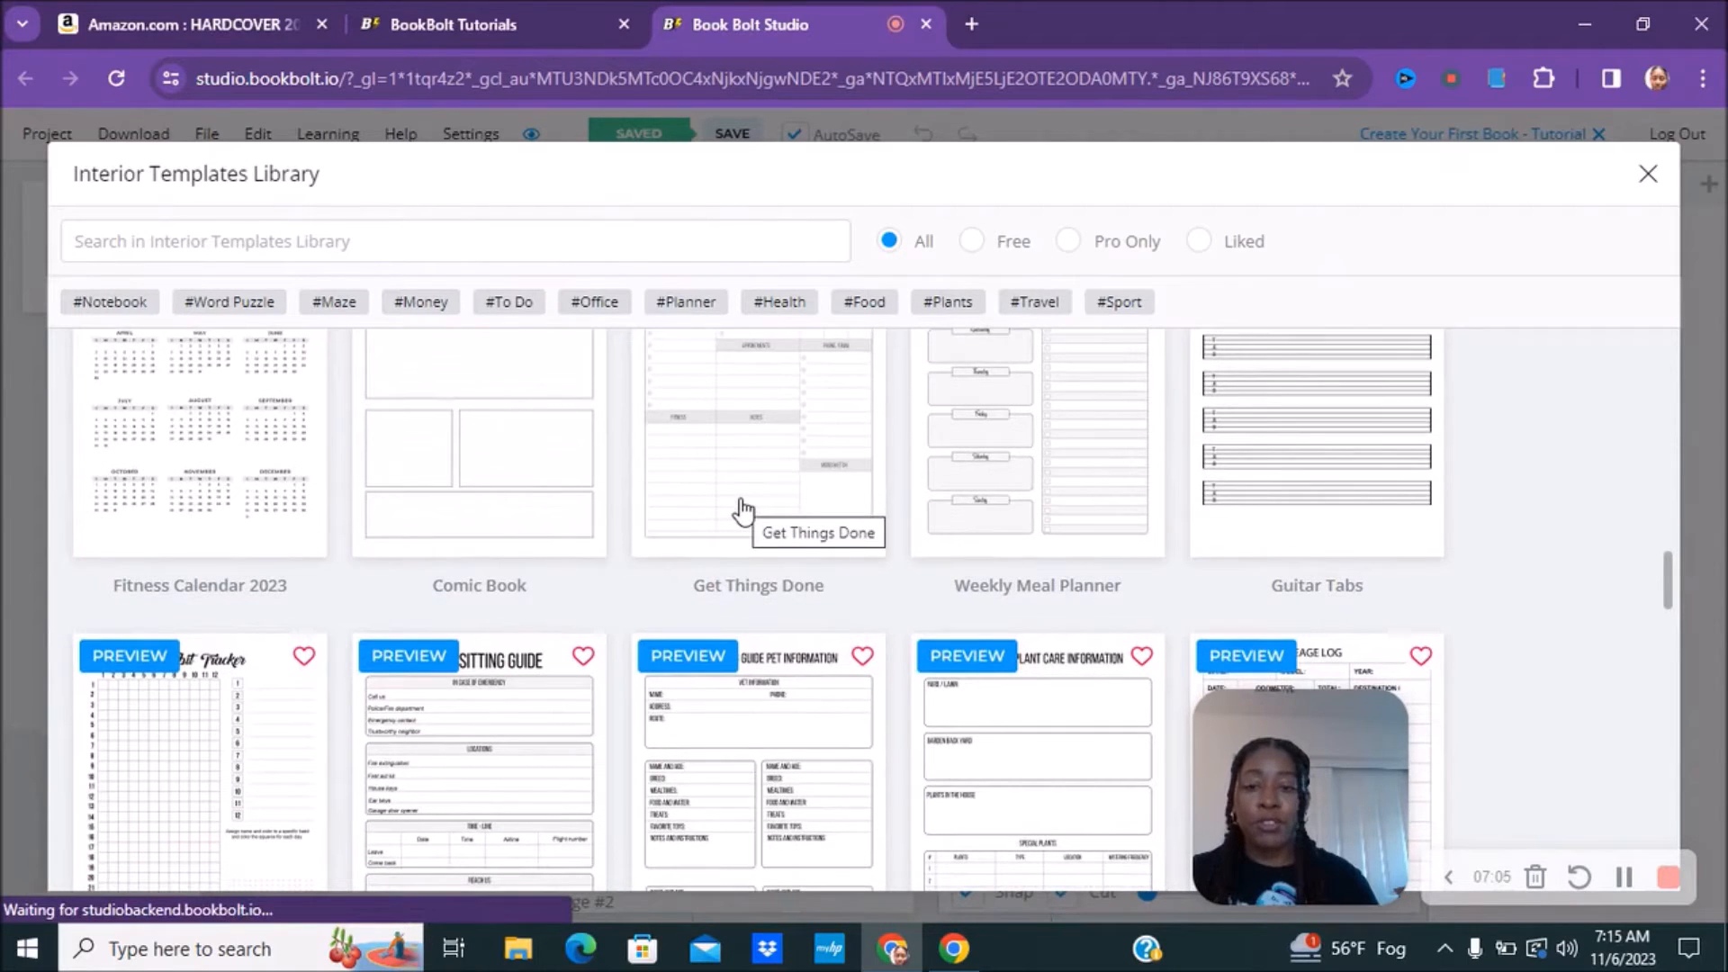
pyautogui.scroll(3, 743, 512)
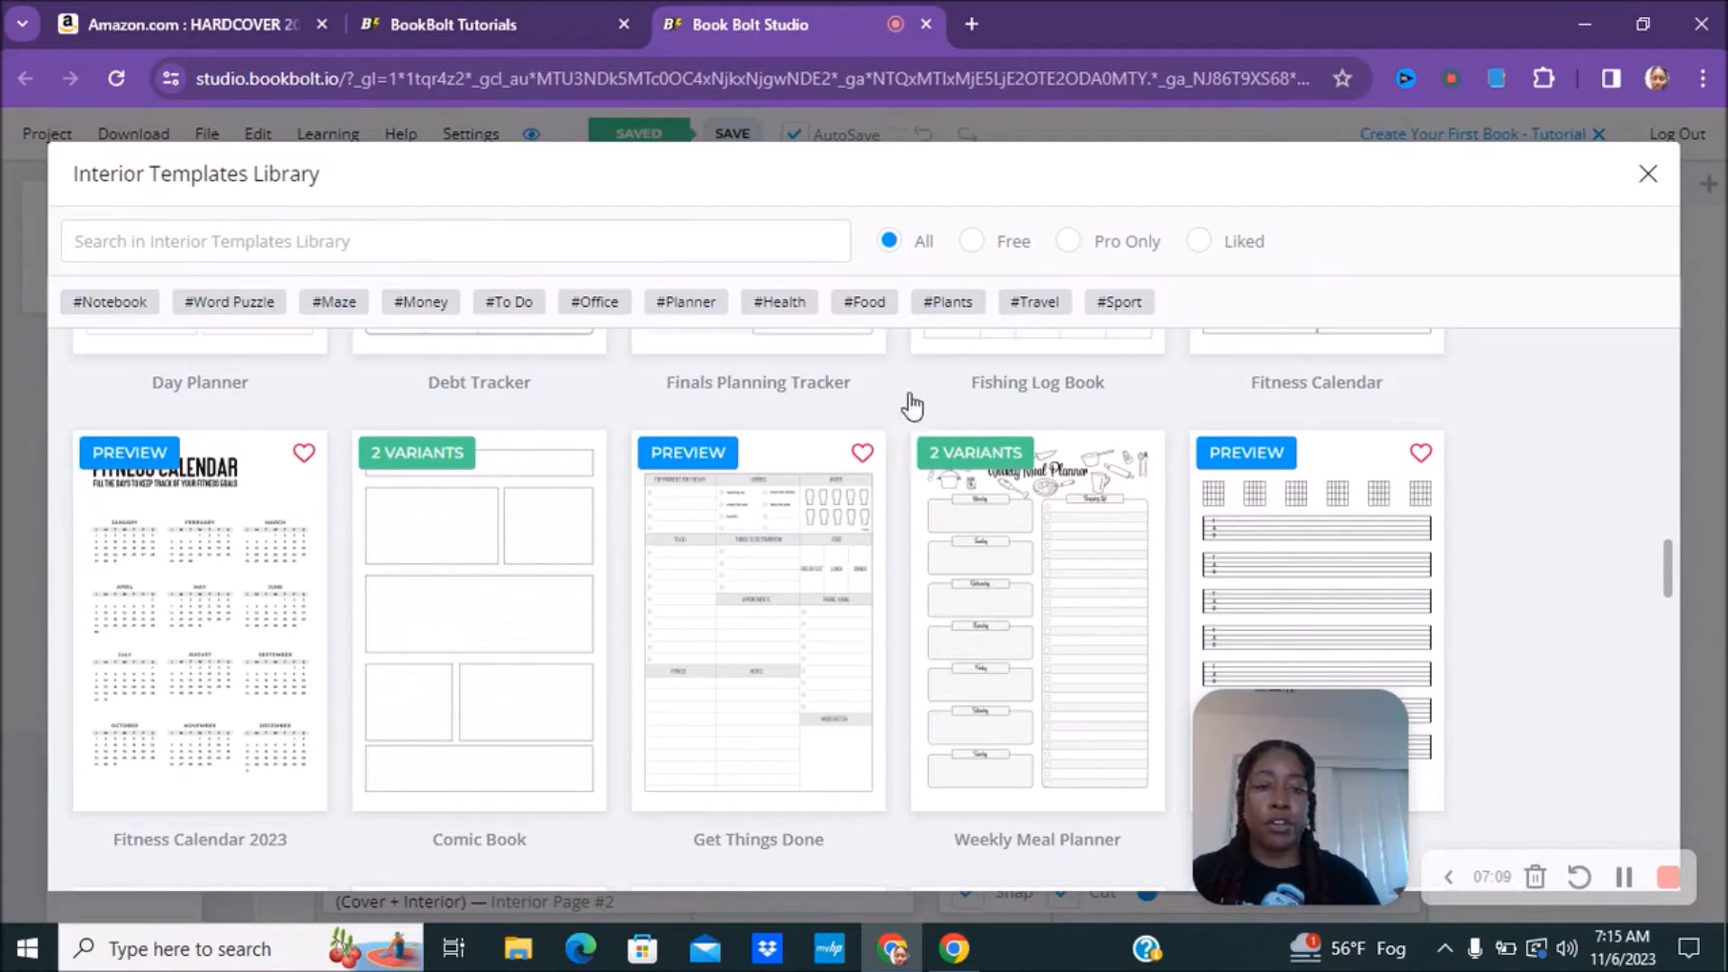
pyautogui.scroll(-3, 1012, 437)
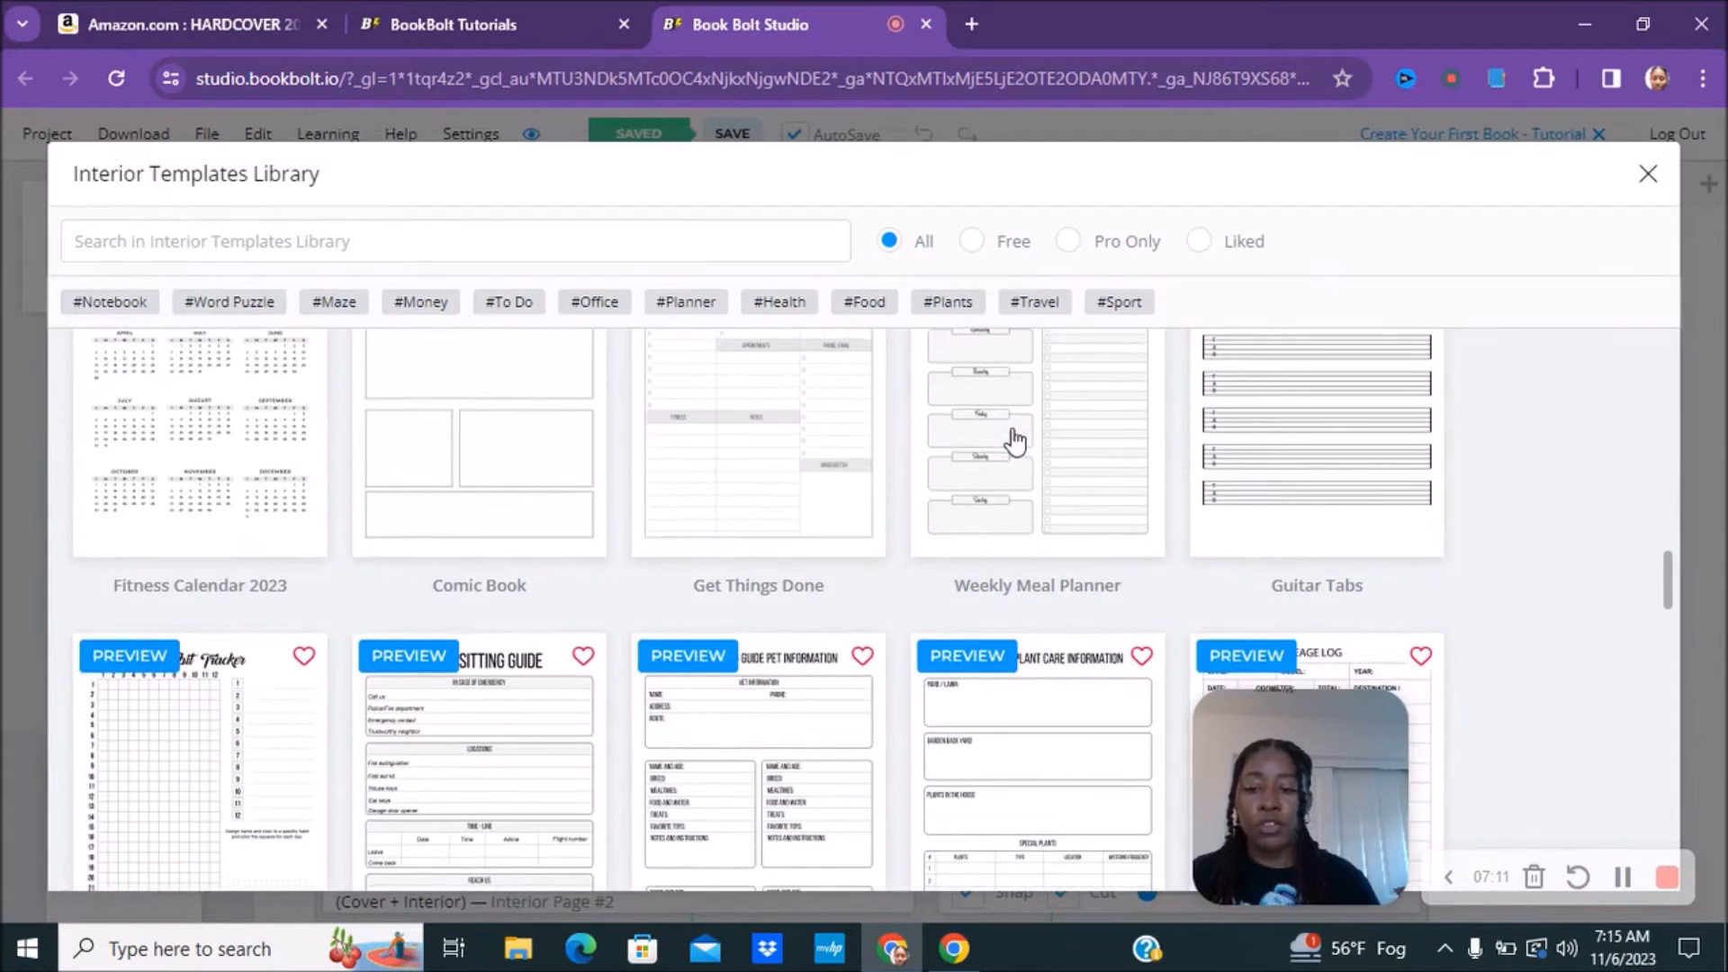
pyautogui.scroll(-5, 1016, 439)
pyautogui.scroll(10, 1013, 438)
pyautogui.scroll(-15, 1010, 436)
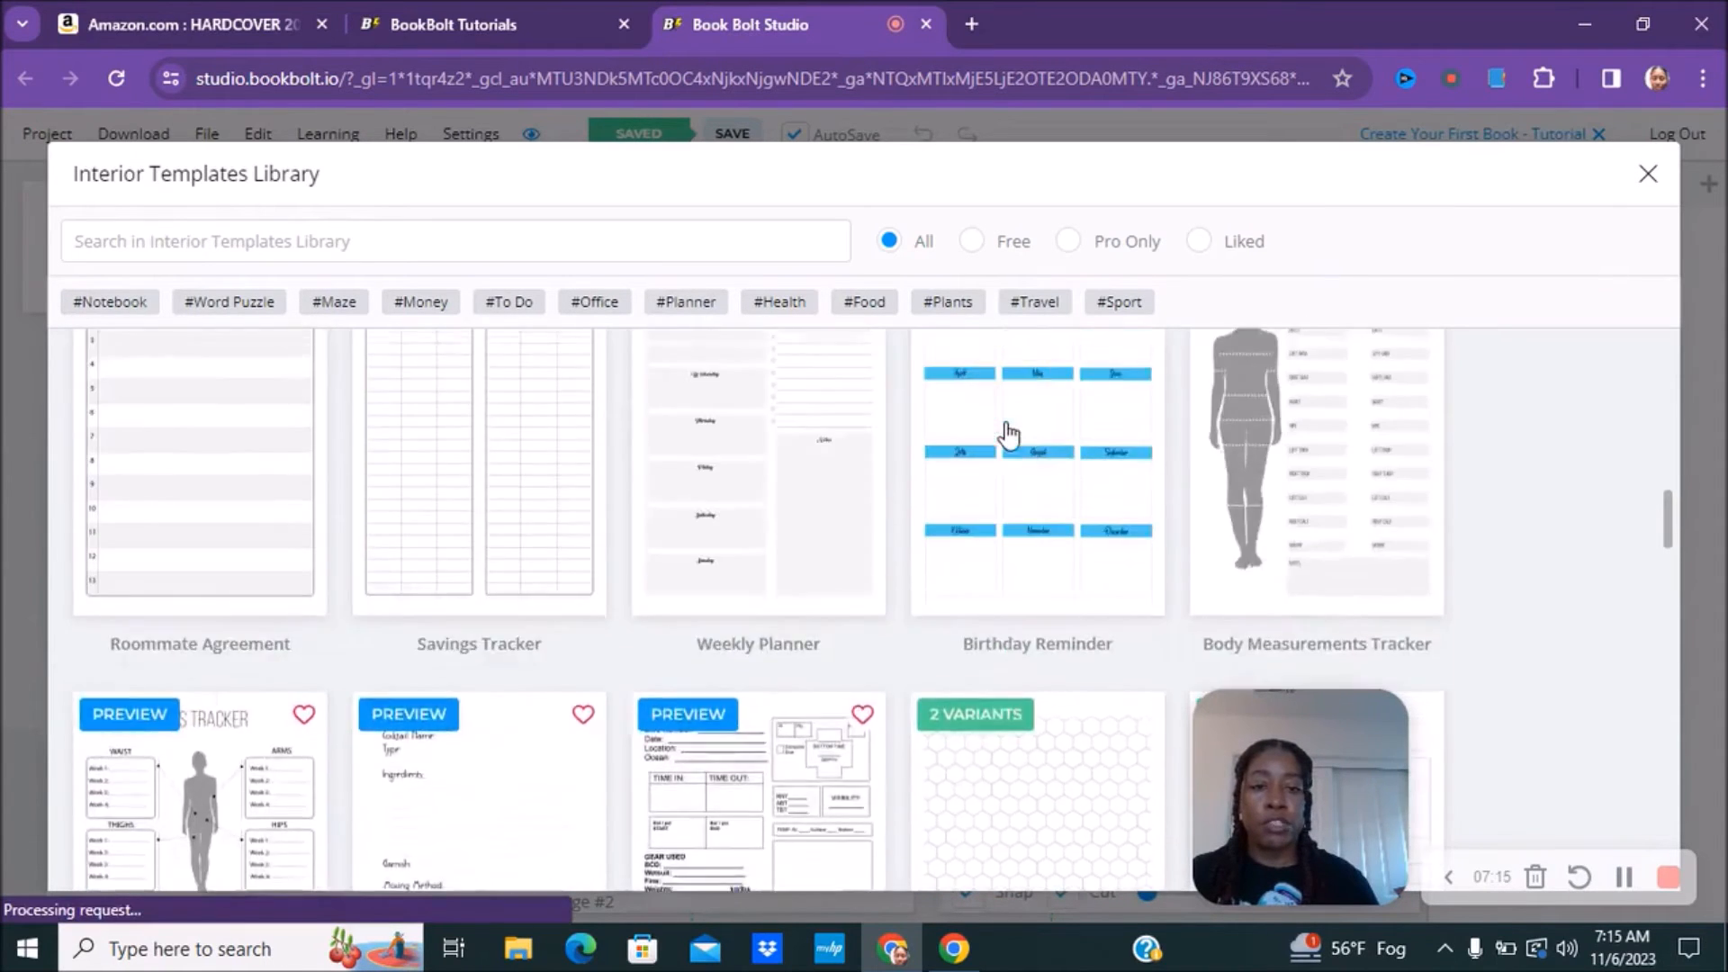
pyautogui.scroll(5, 1006, 420)
pyautogui.scroll(15, 1006, 418)
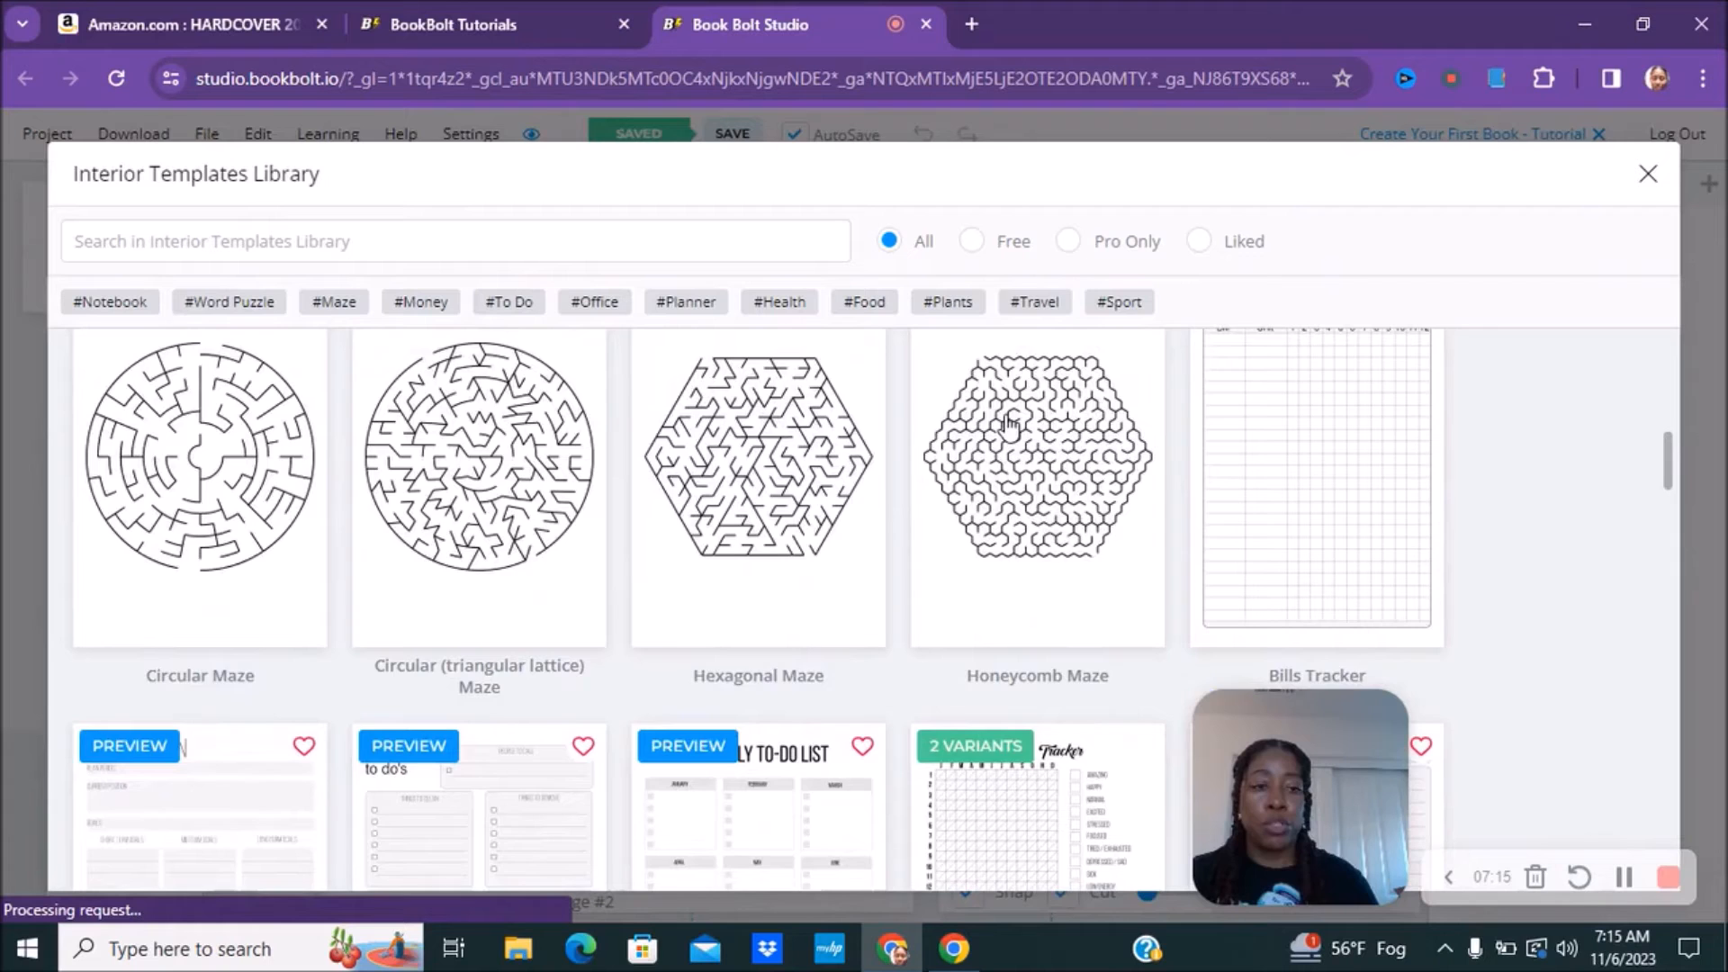
pyautogui.scroll(3, 936, 448)
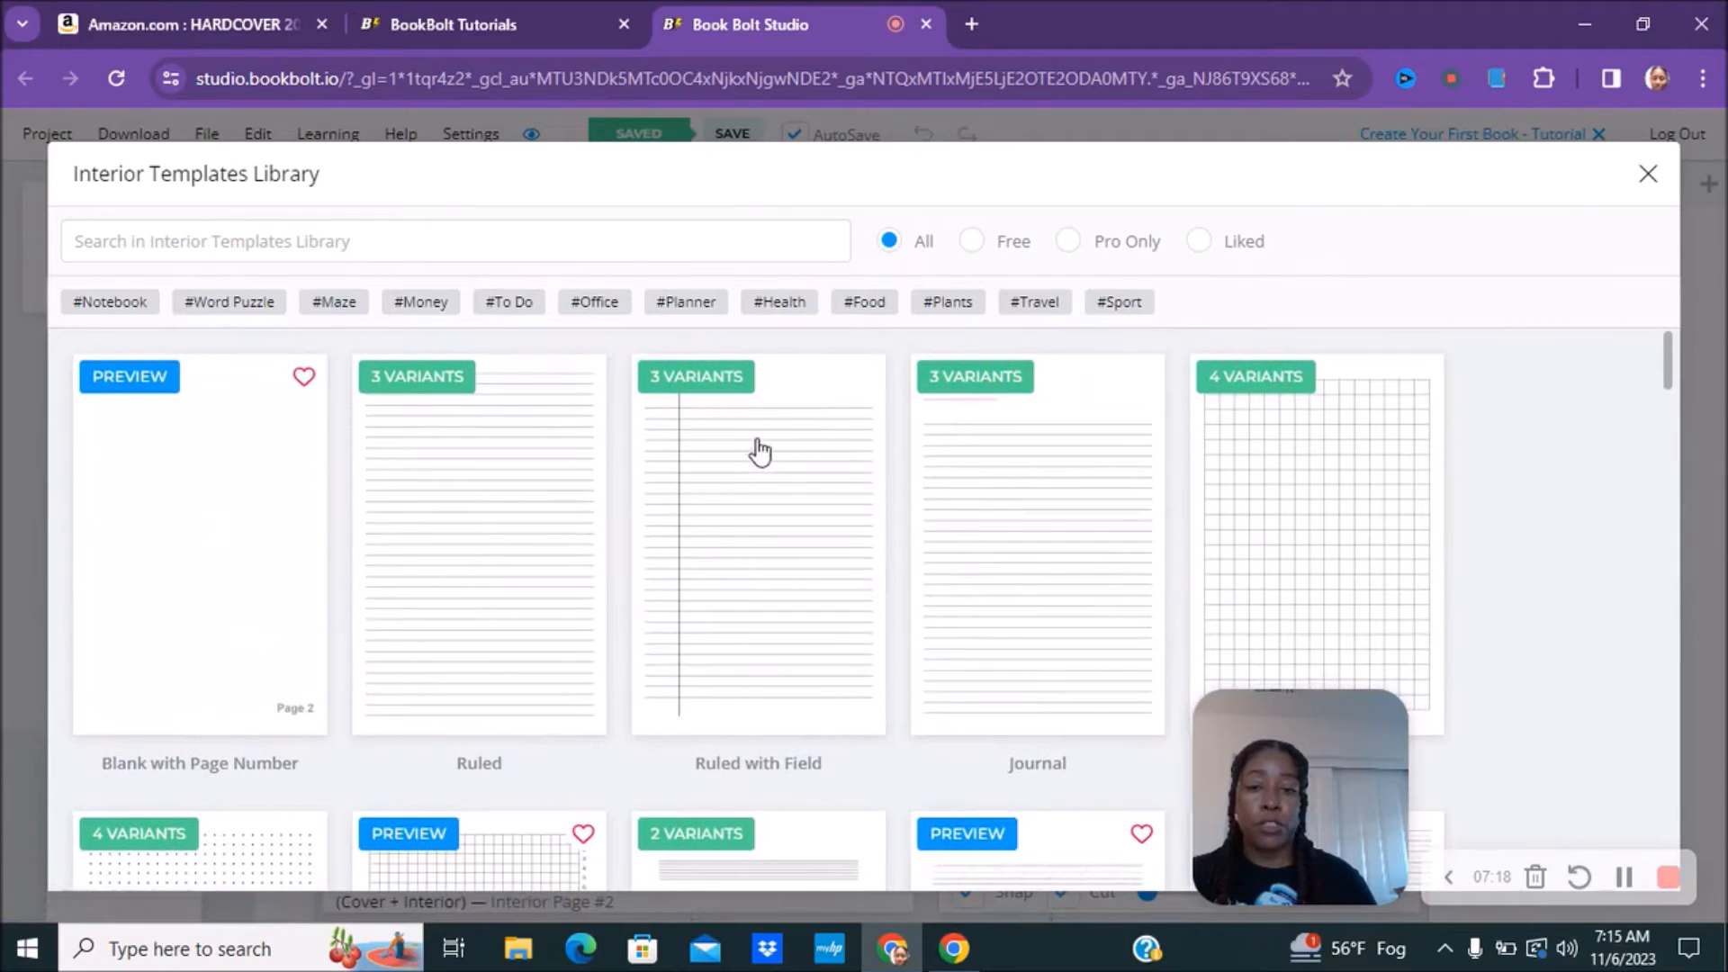
# Filter the interior templates by #Planner and open the Day Planner variants
pyautogui.click(697, 306)
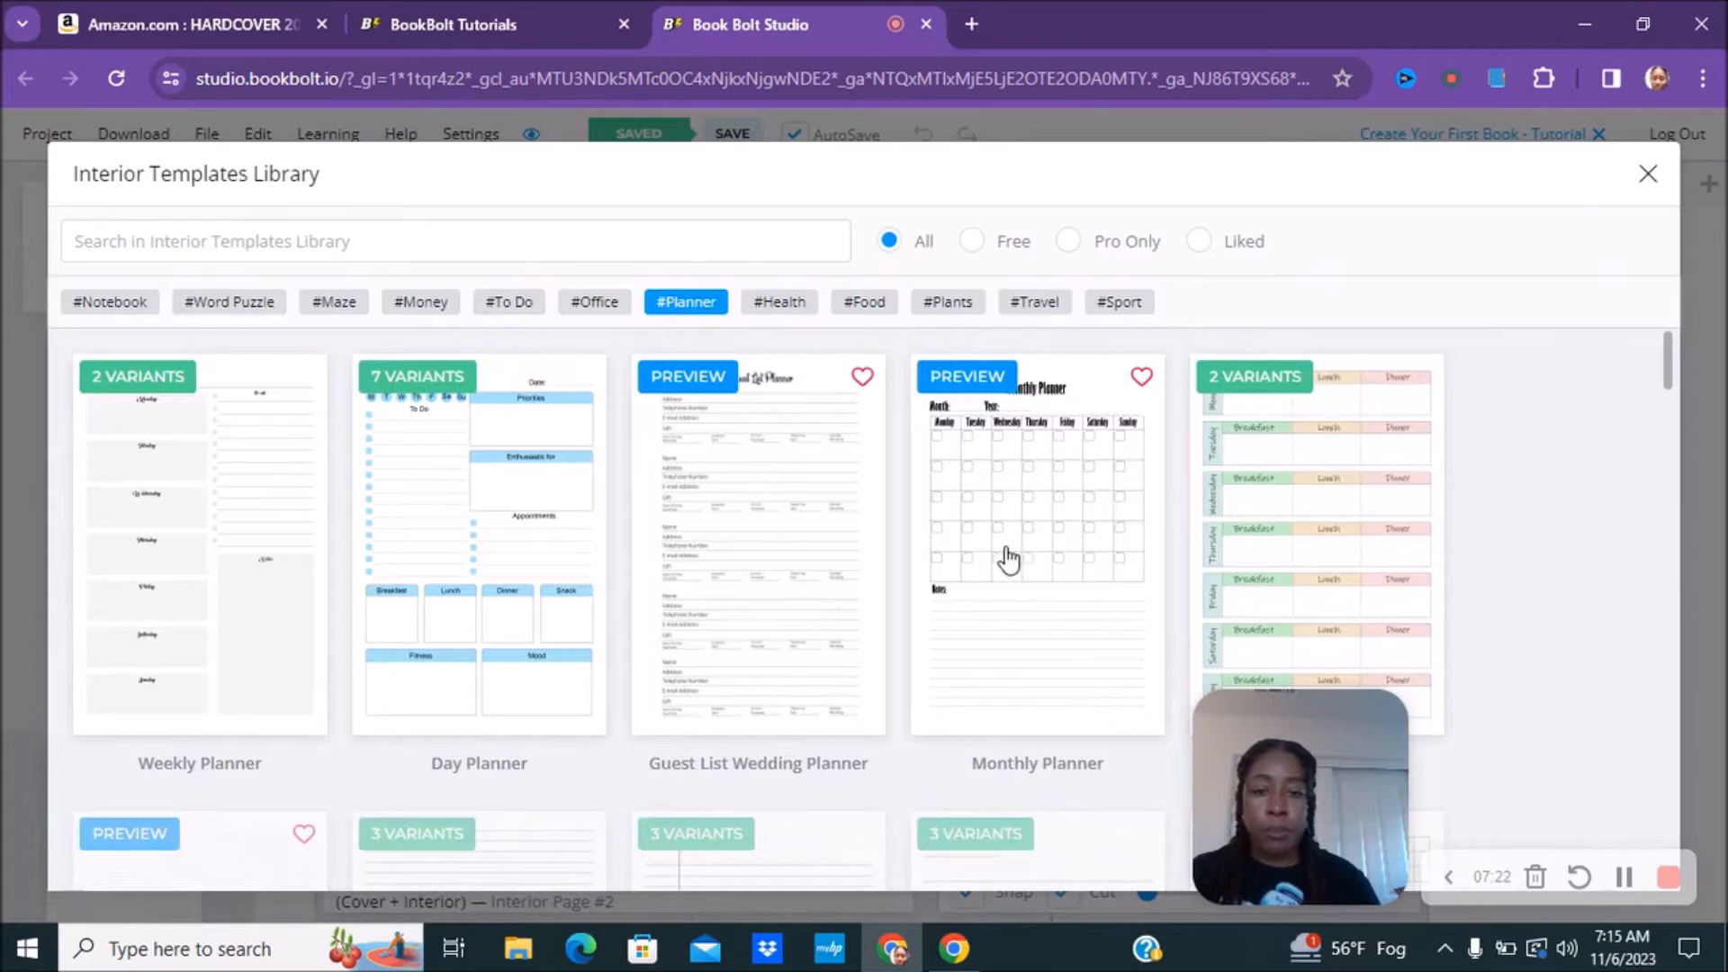
pyautogui.scroll(-1, 990, 553)
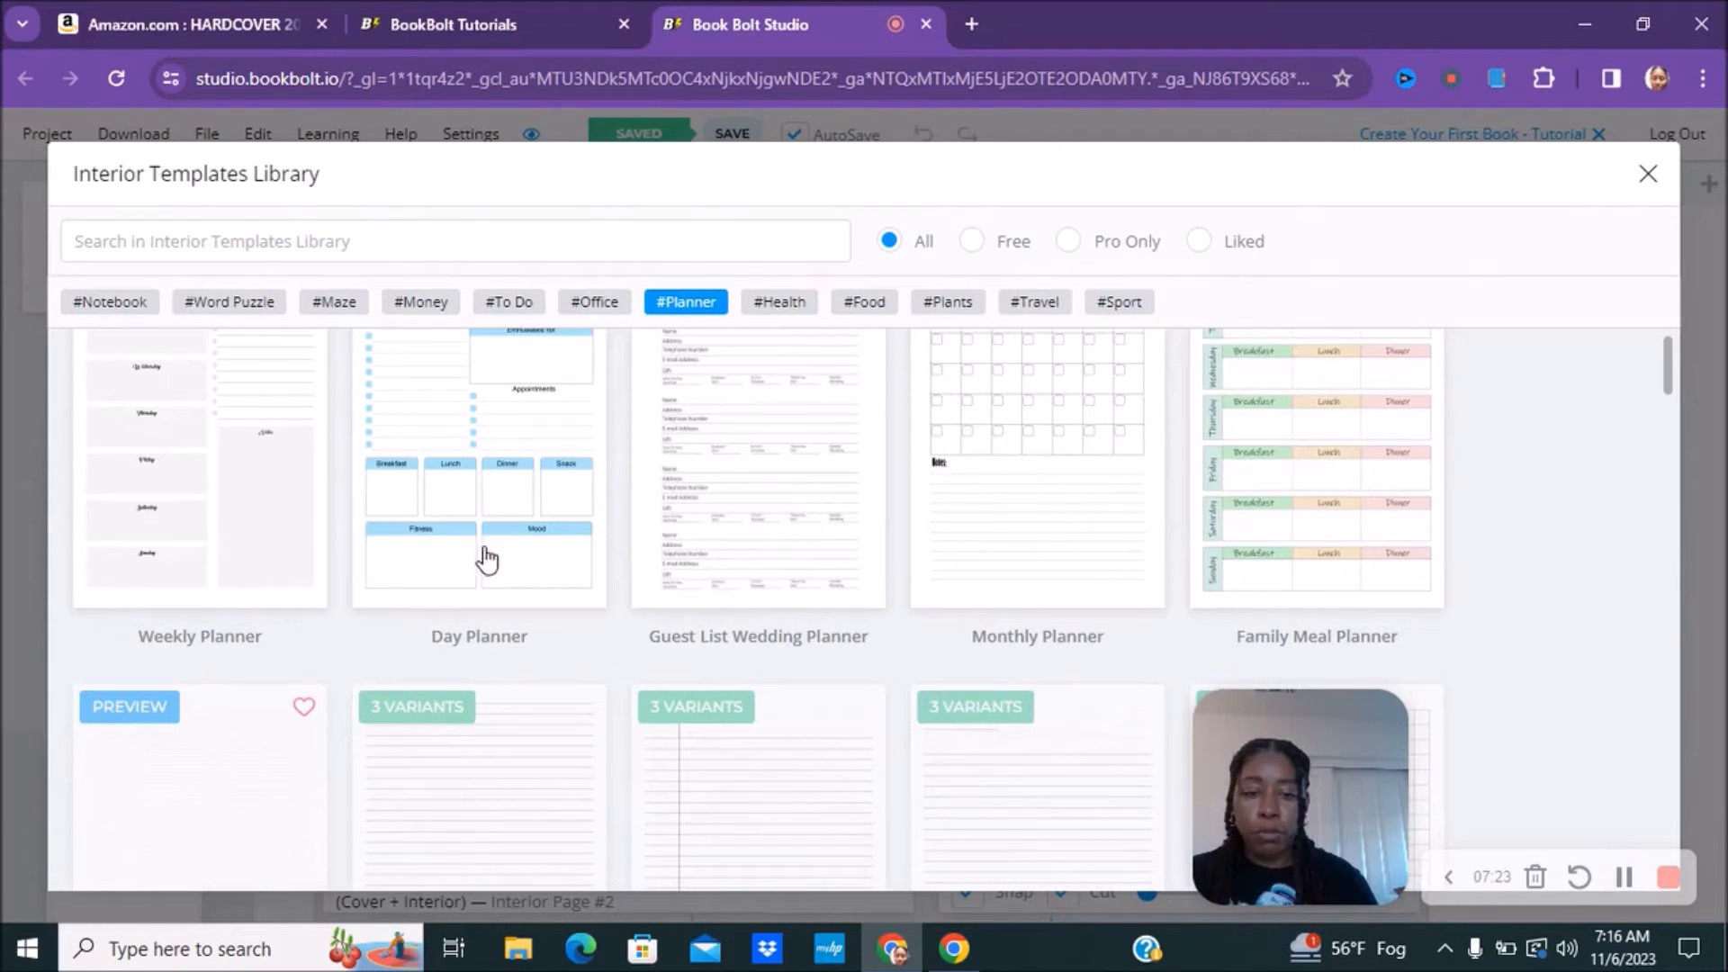
pyautogui.scroll(-3, 784, 633)
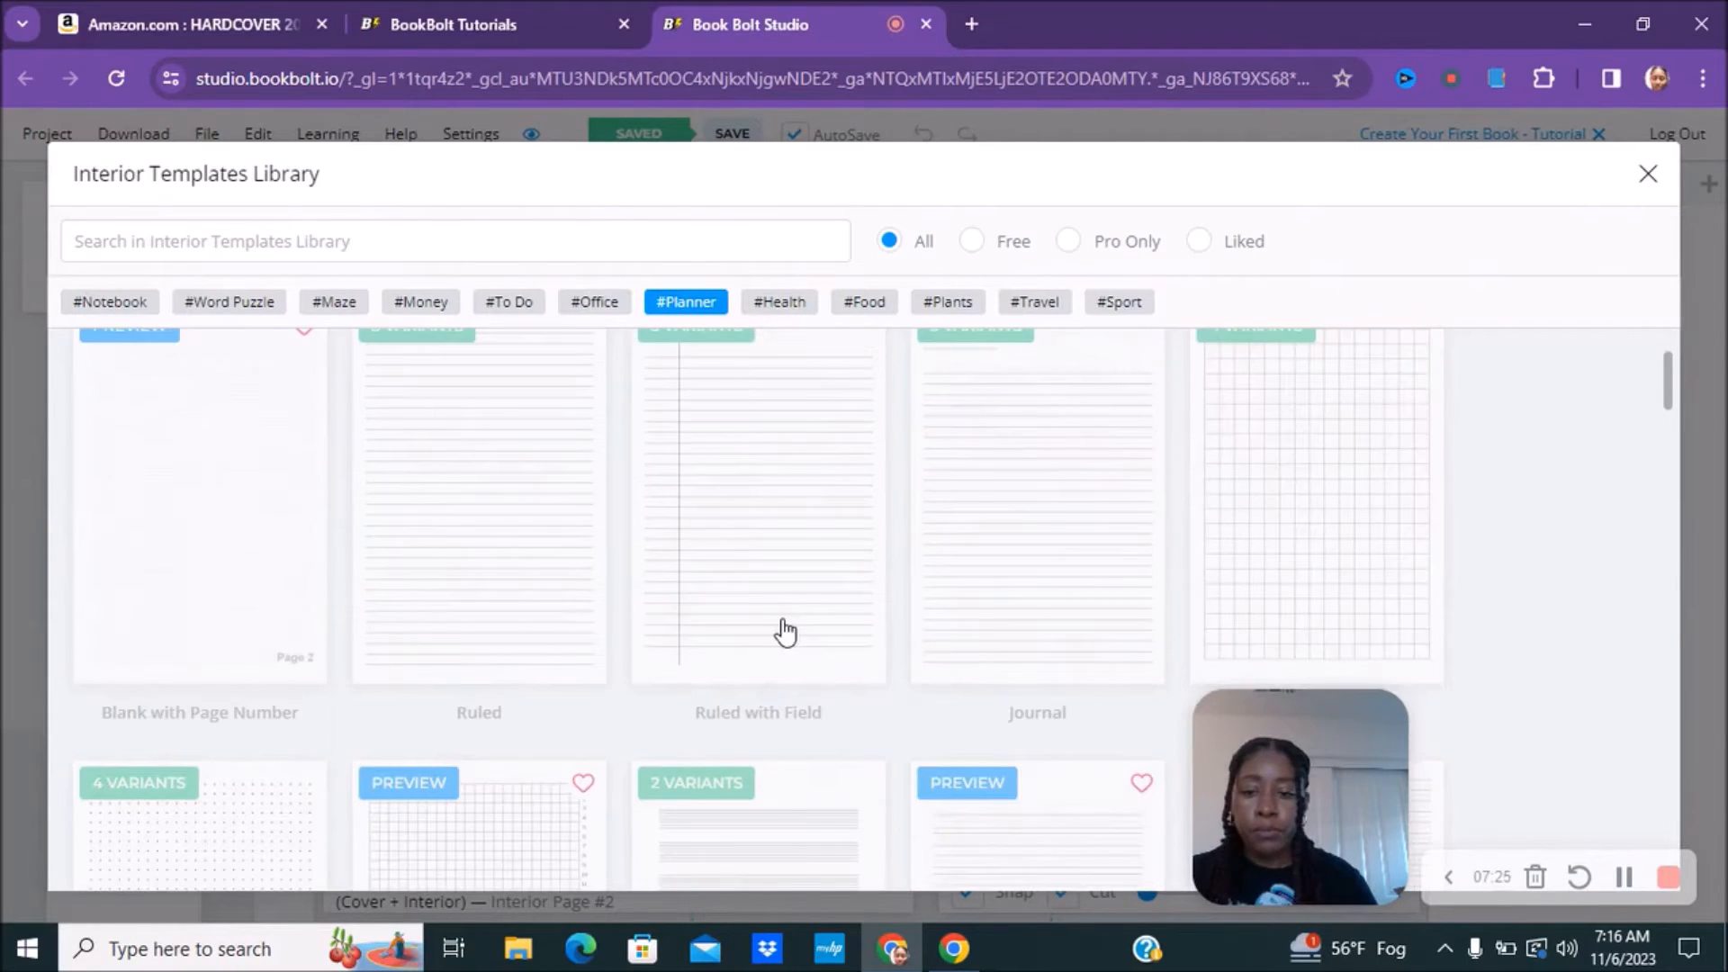
pyautogui.scroll(4, 784, 633)
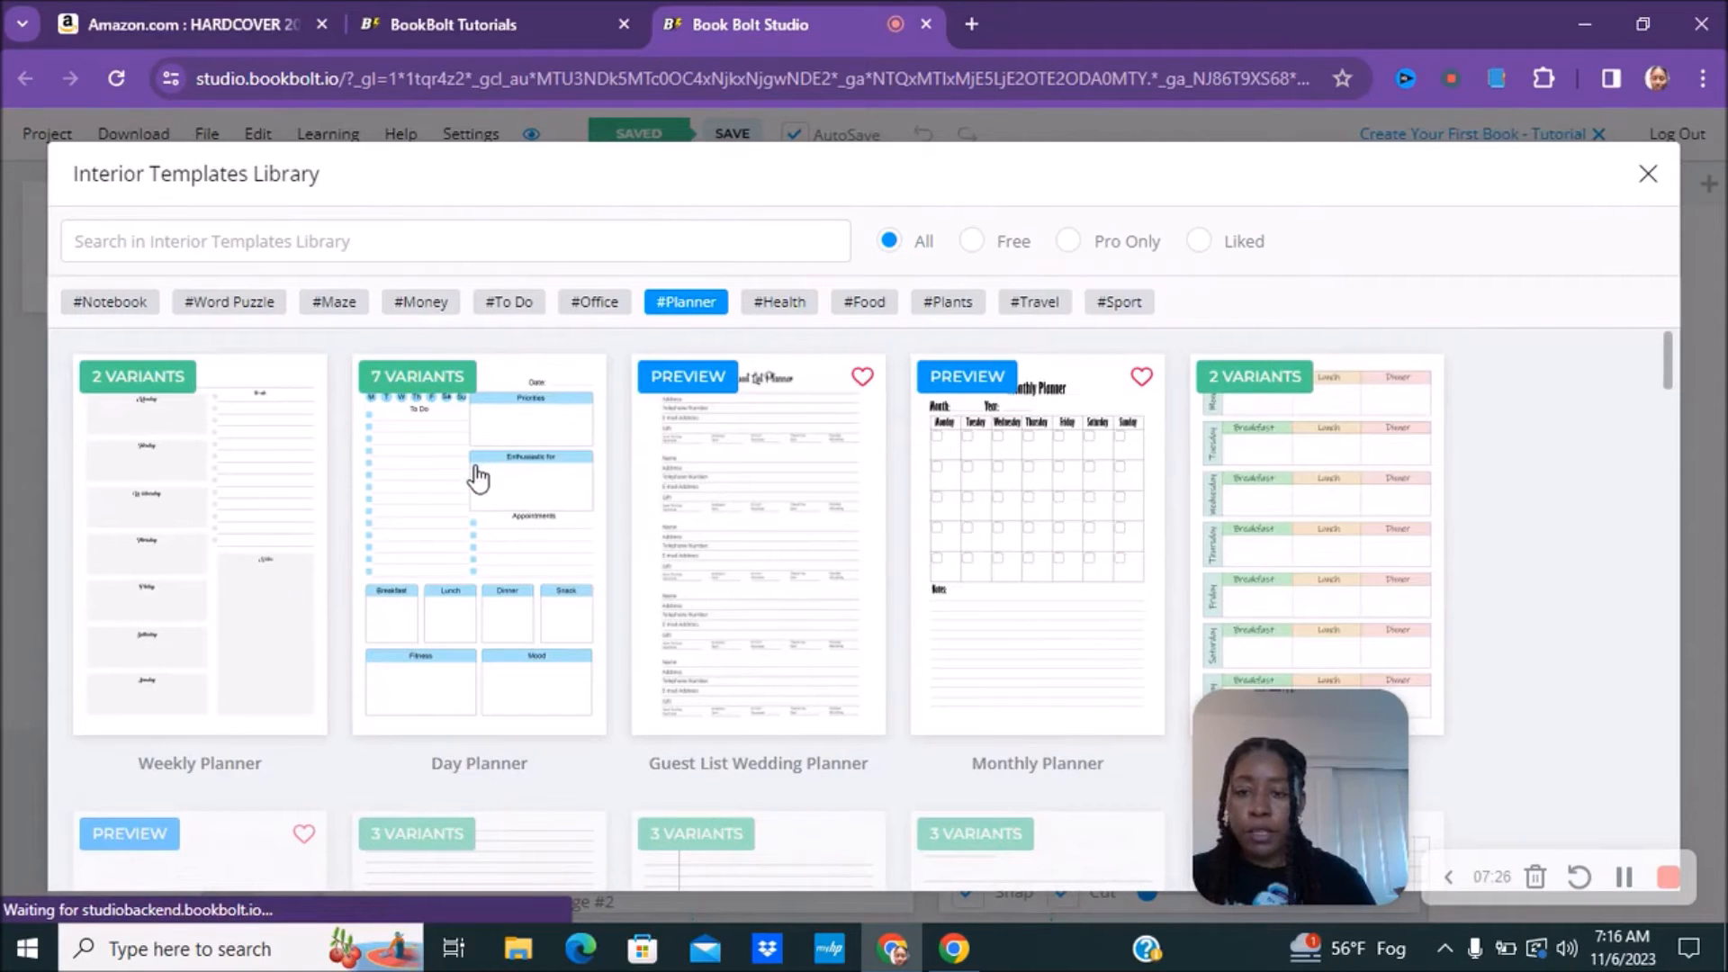
pyautogui.click(439, 428)
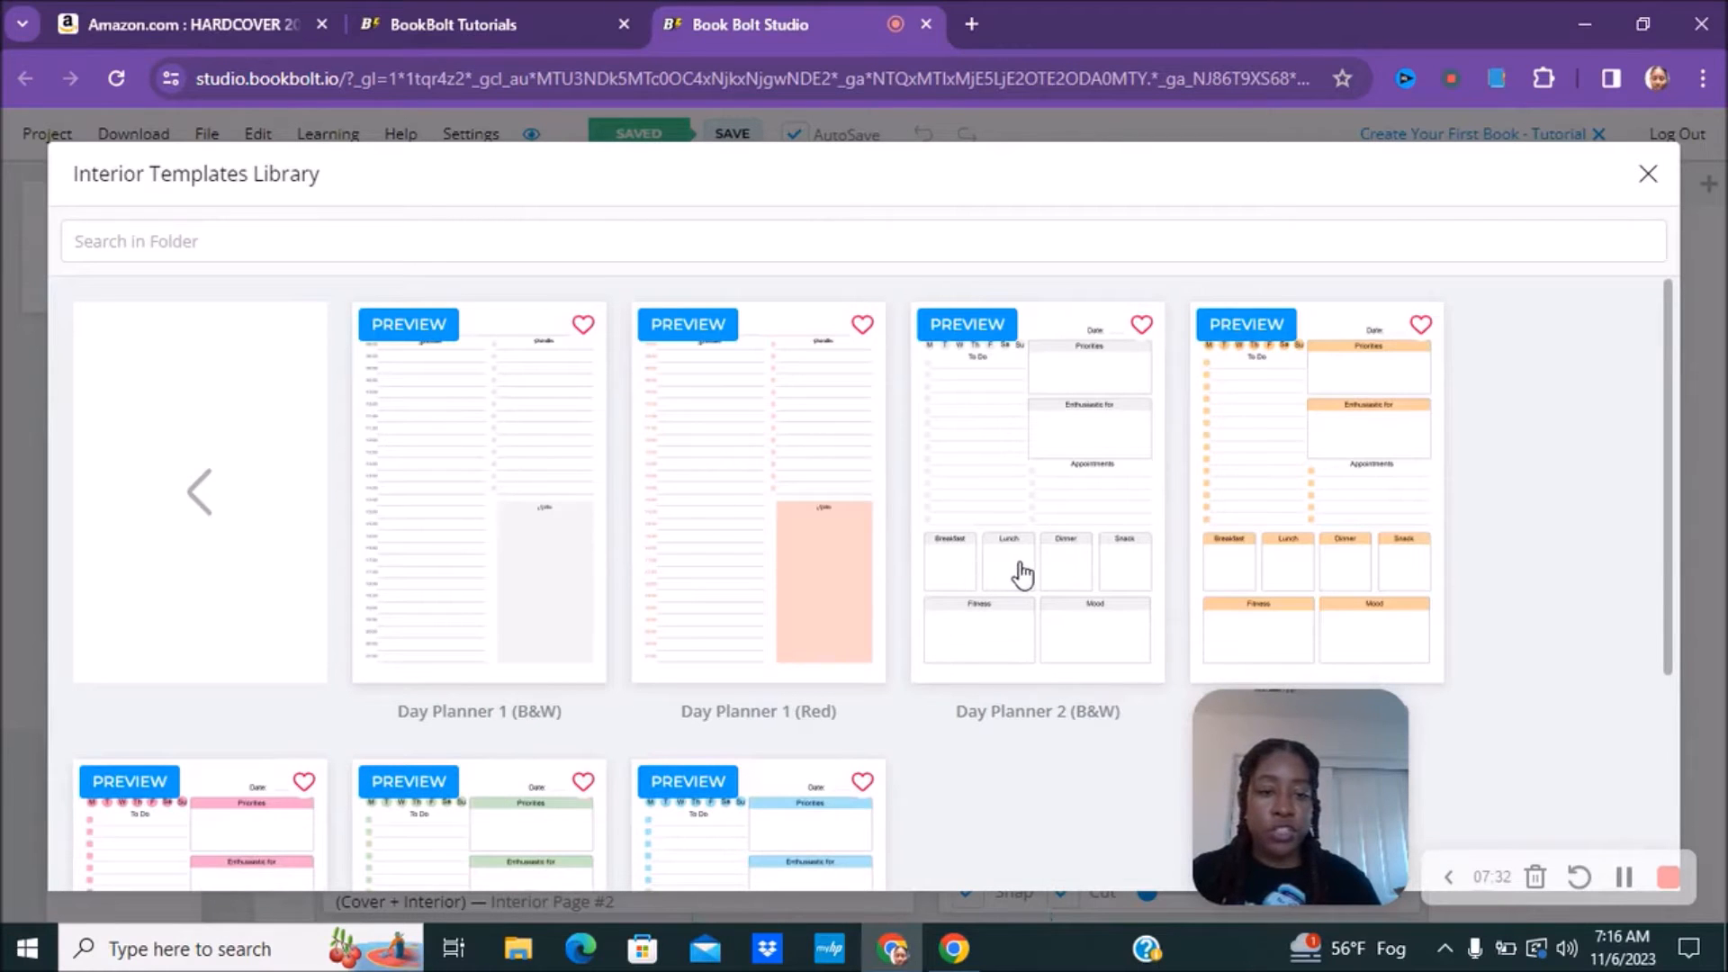
# Compare the Day Planner layouts and colour variants, and choose Day Planner 2 (B&W)
pyautogui.scroll(-1, 561, 619)
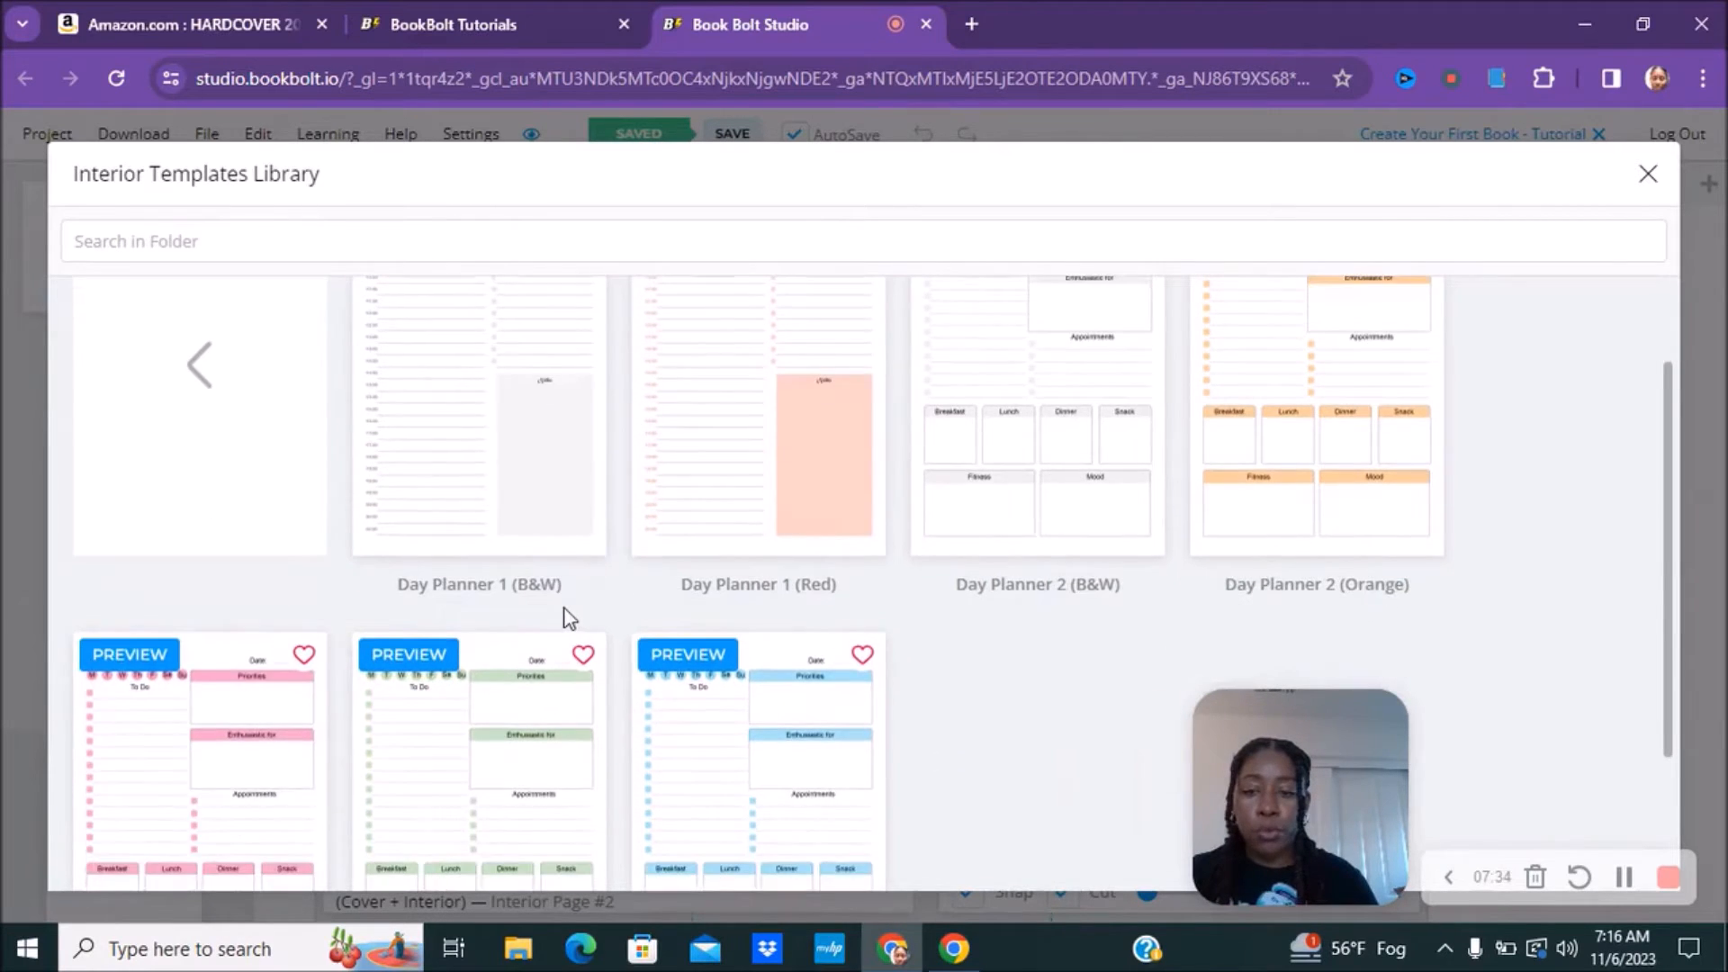
pyautogui.scroll(1, 567, 620)
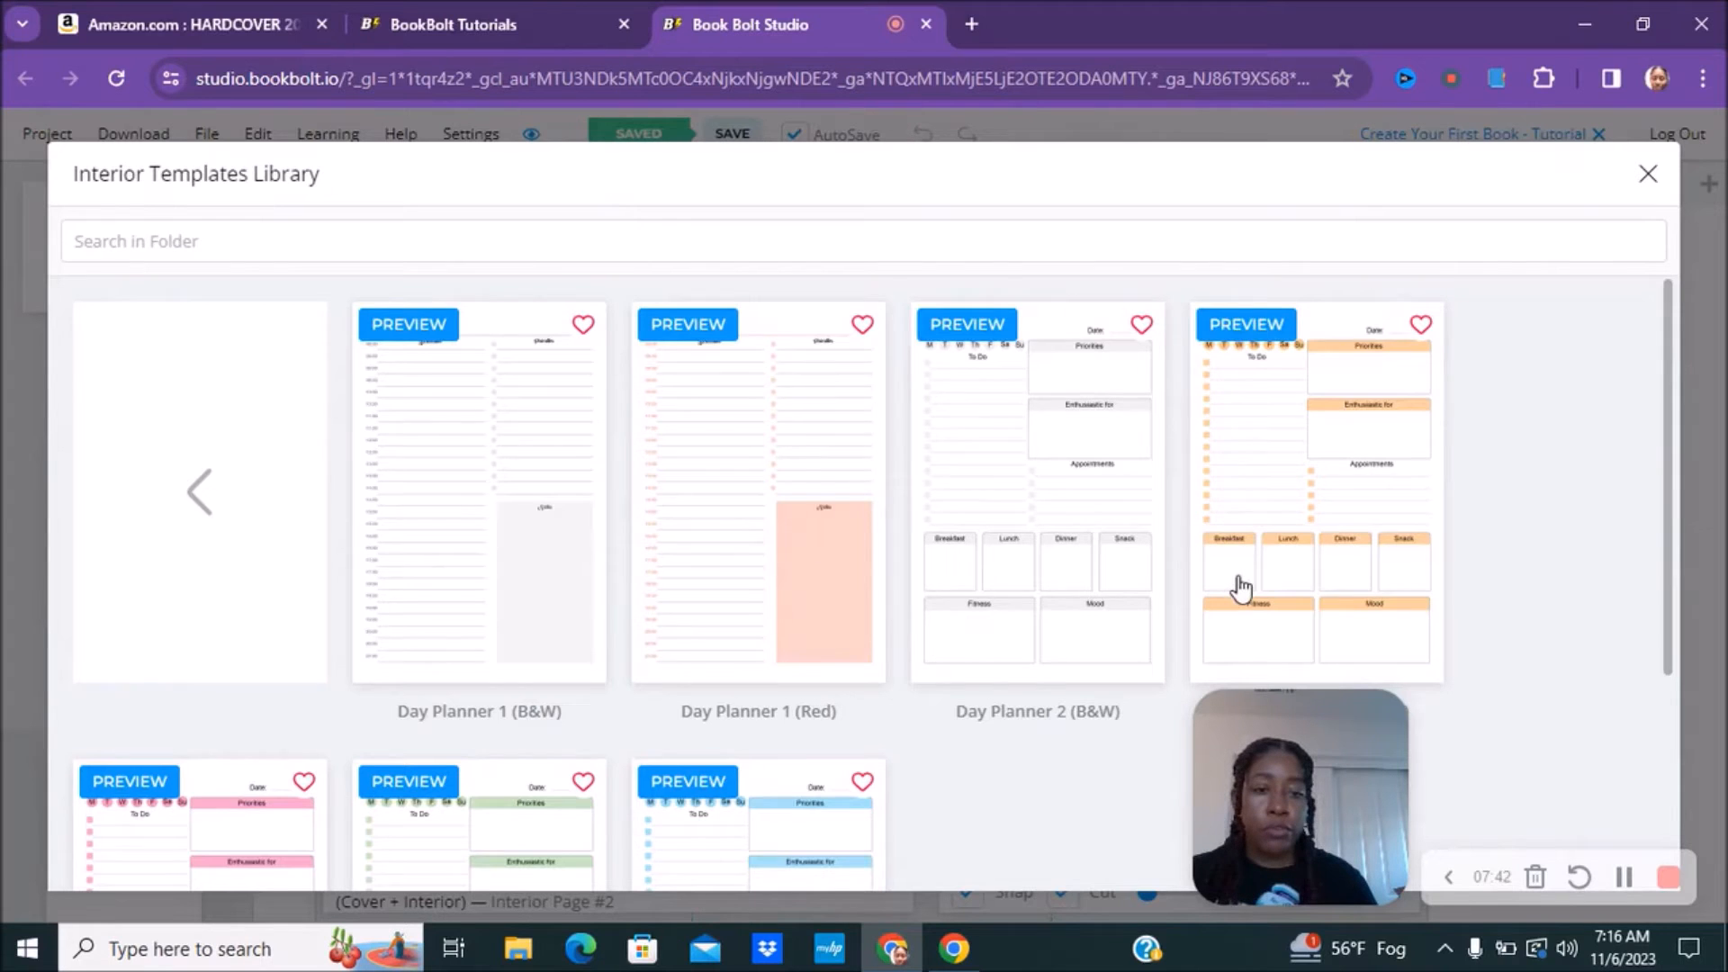
pyautogui.scroll(-2, 1242, 590)
pyautogui.scroll(-3, 540, 684)
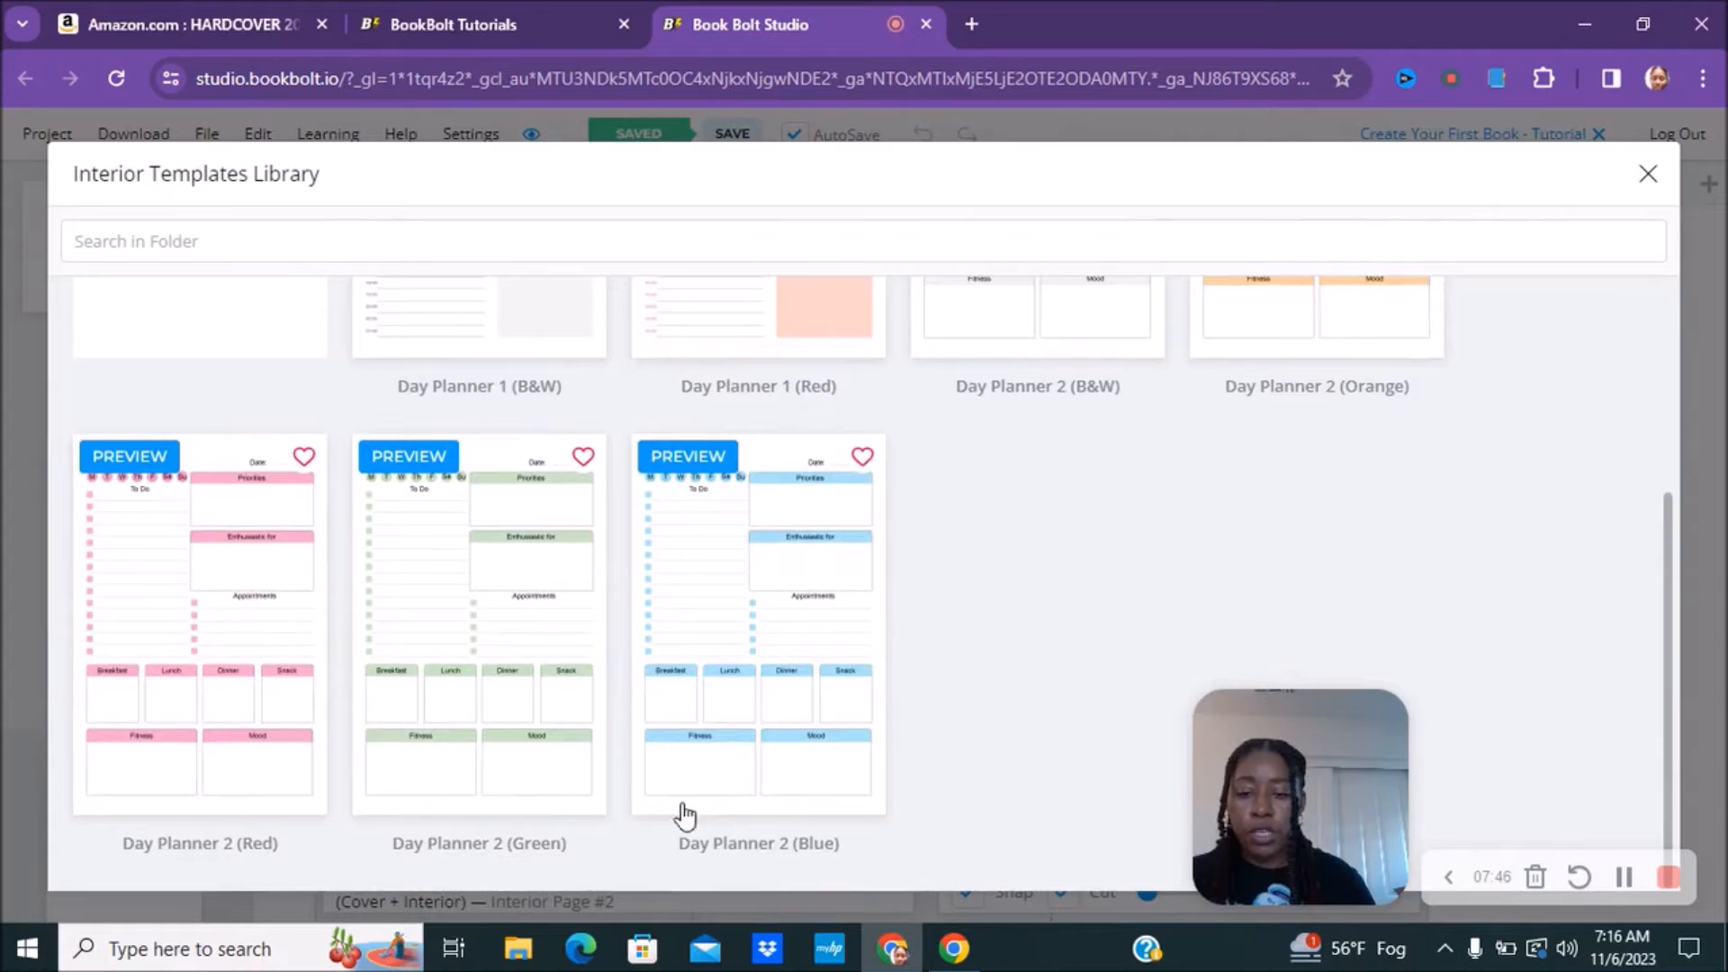
pyautogui.scroll(5, 801, 828)
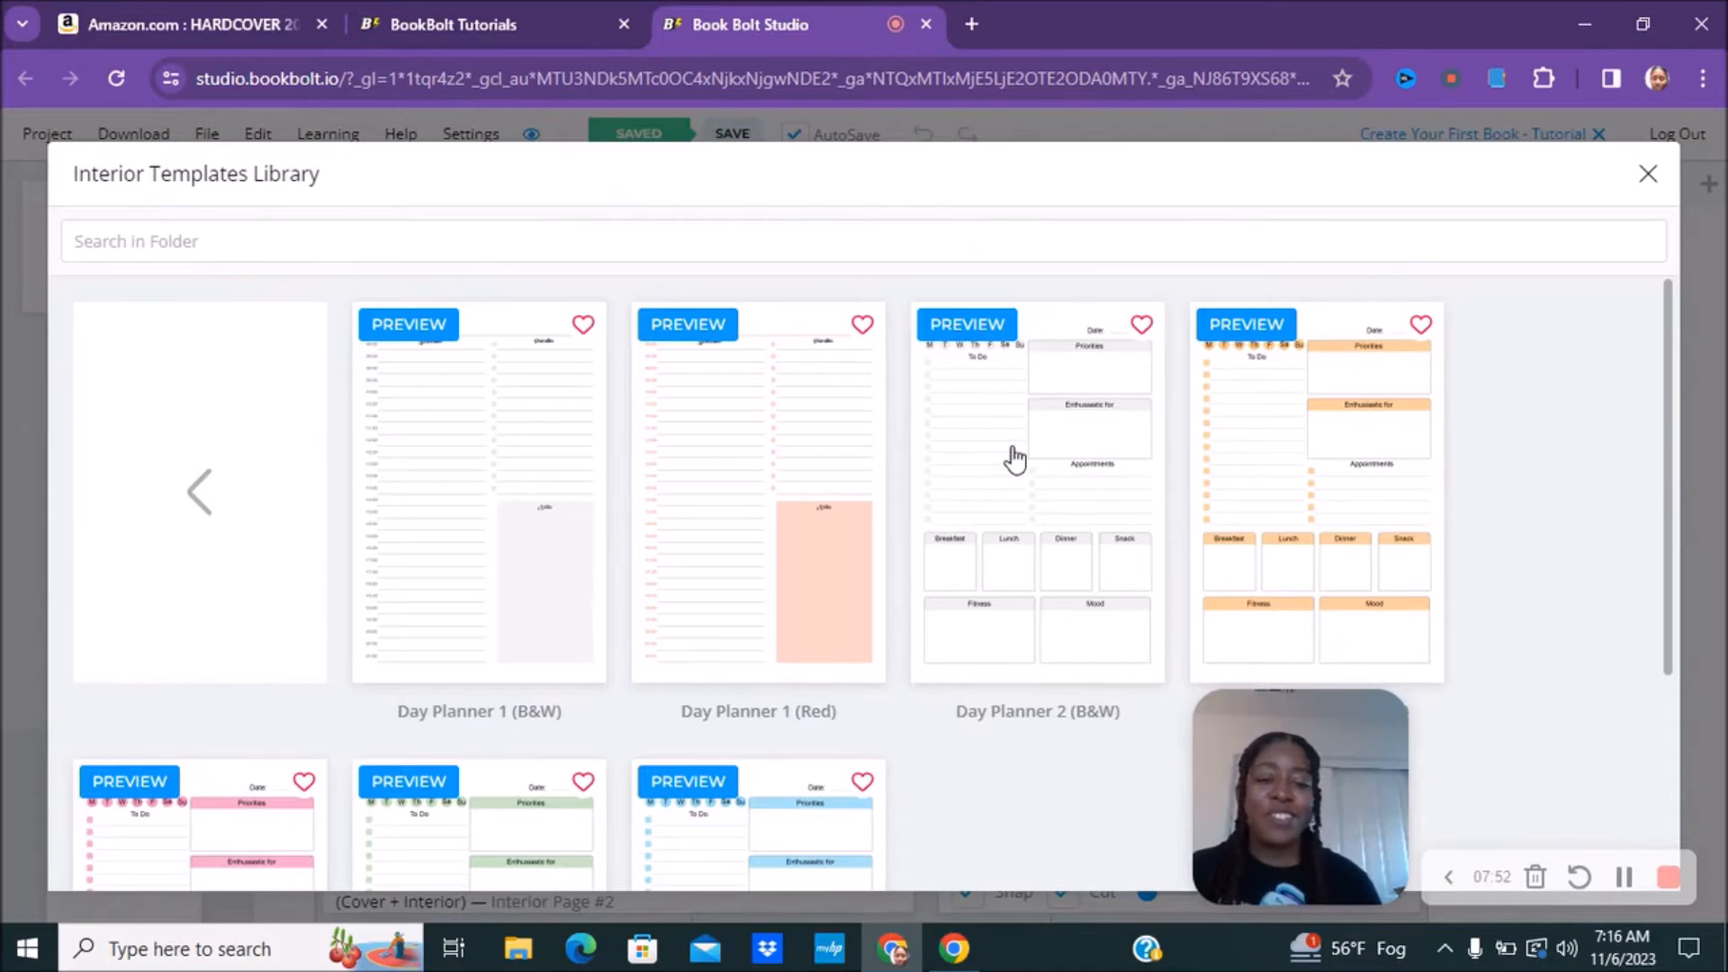
pyautogui.click(993, 428)
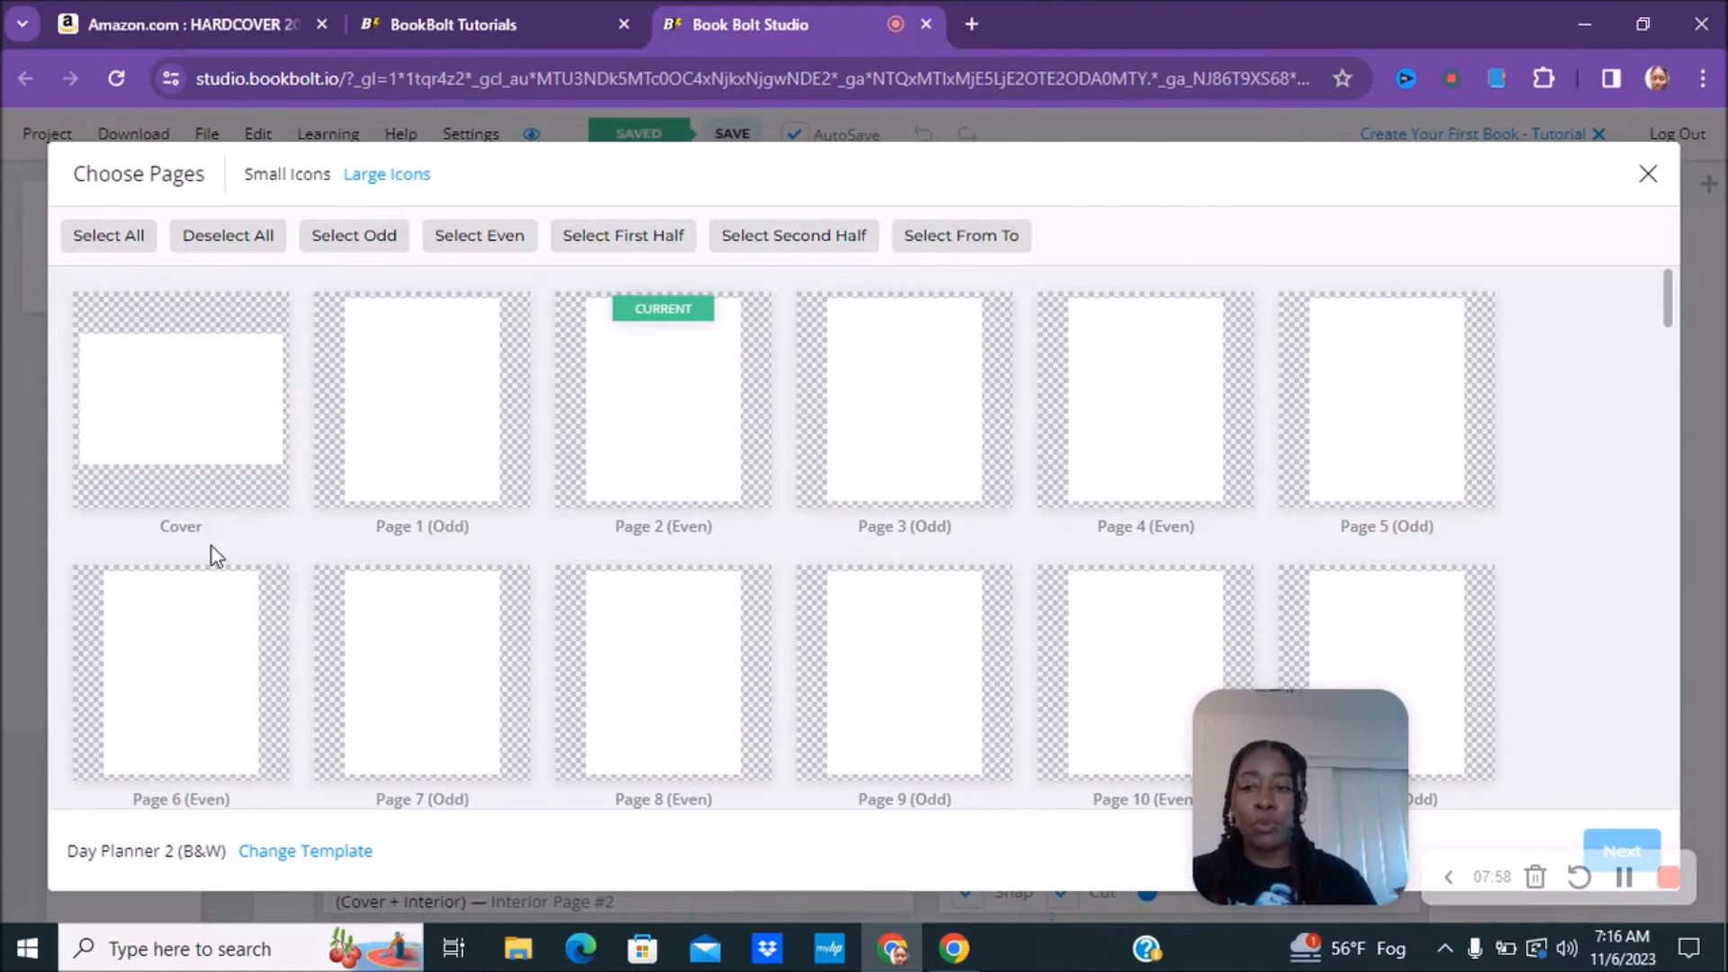
# Choose all interior pages for the template except page 1, leaving the cover out as well
pyautogui.click(90, 239)
pyautogui.click(230, 414)
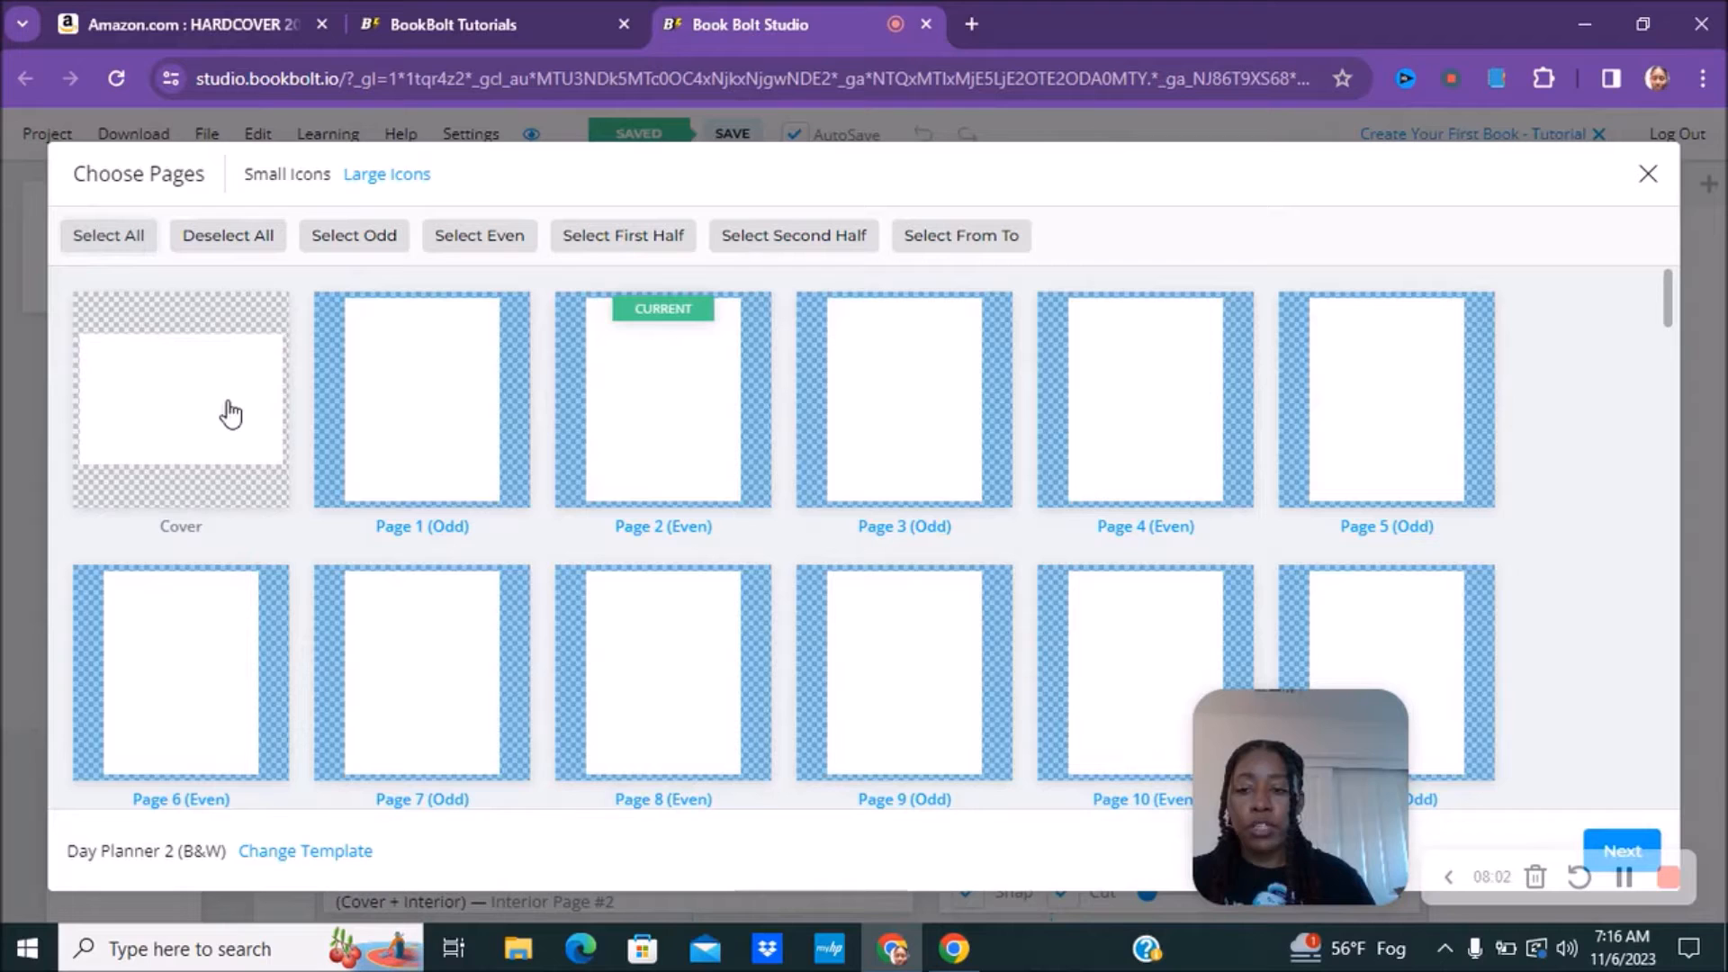
pyautogui.click(400, 430)
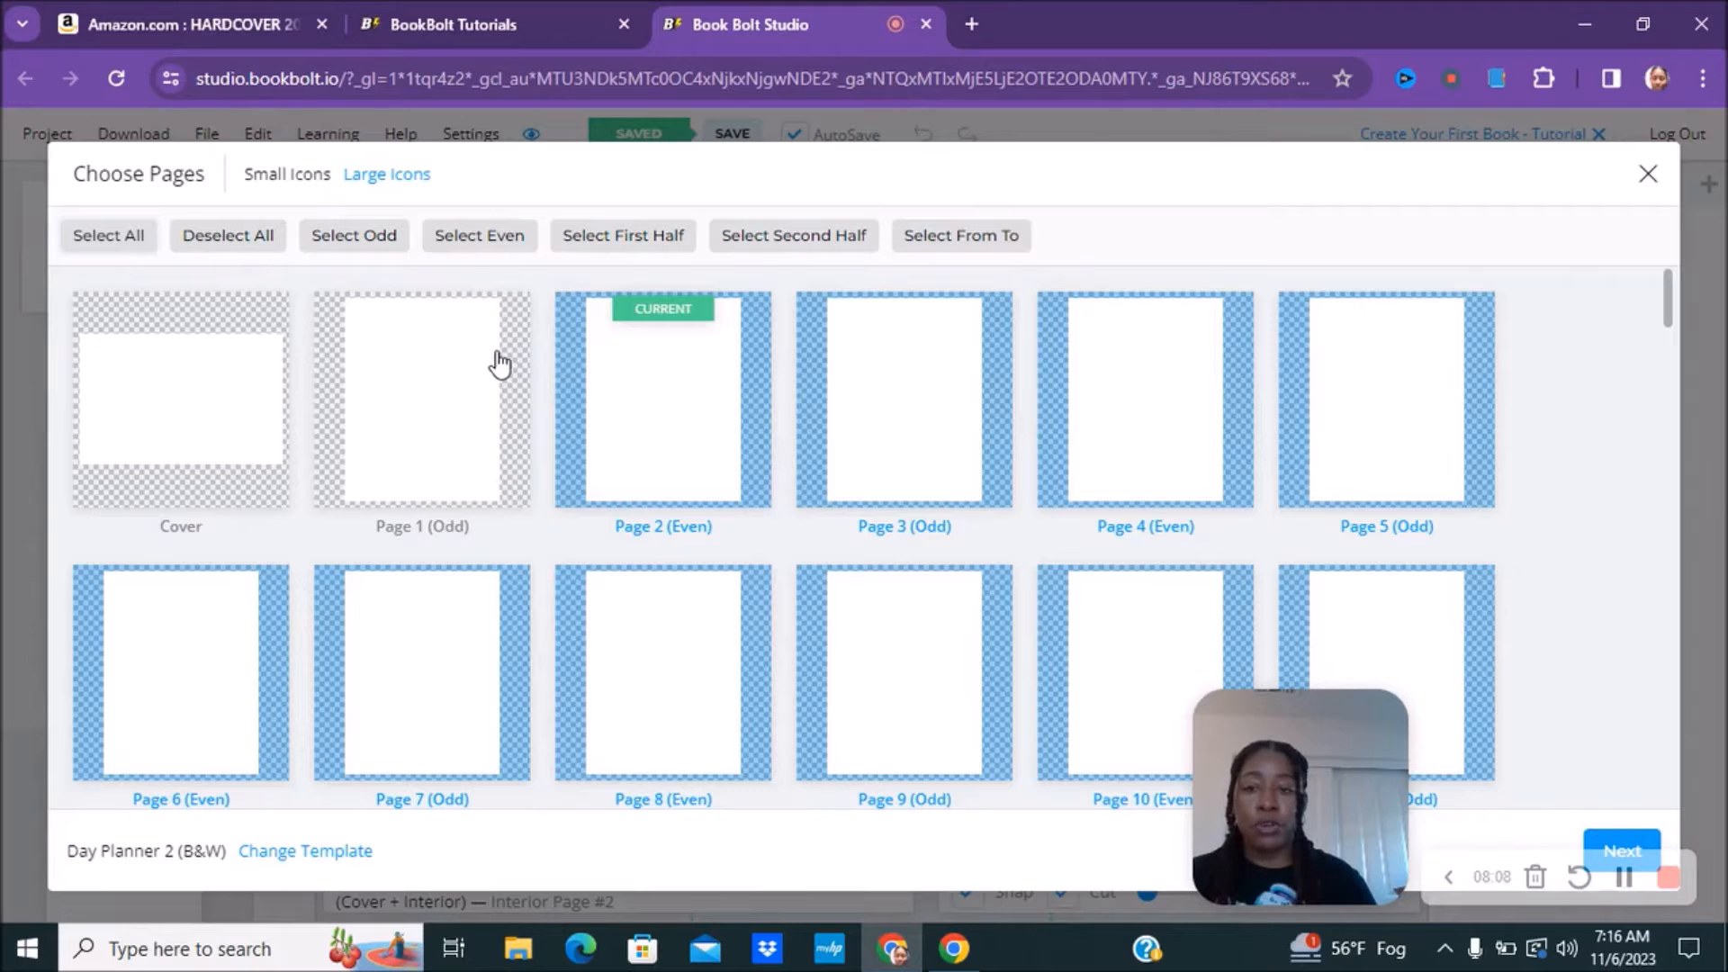
# Review the page selection through page 100 and apply the template, keeping the aspect ratio and the Work Area bleed mode
pyautogui.scroll(-15, 896, 493)
pyautogui.scroll(-20, 901, 494)
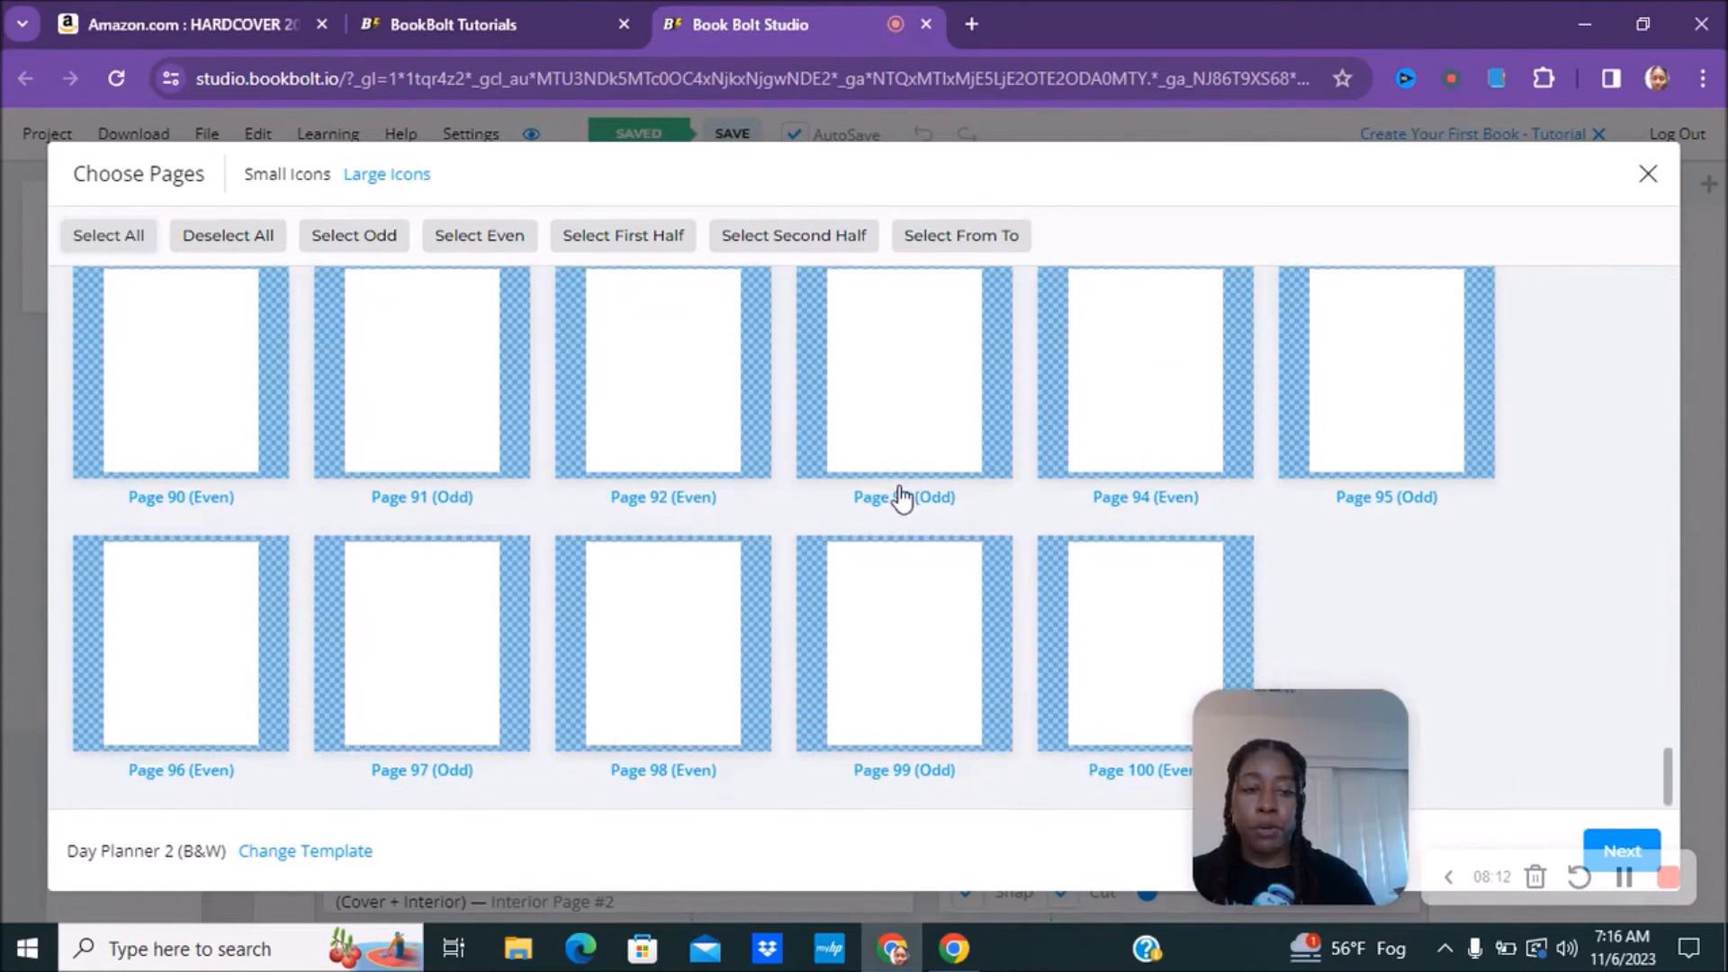
pyautogui.scroll(10, 900, 495)
pyautogui.scroll(-6, 907, 498)
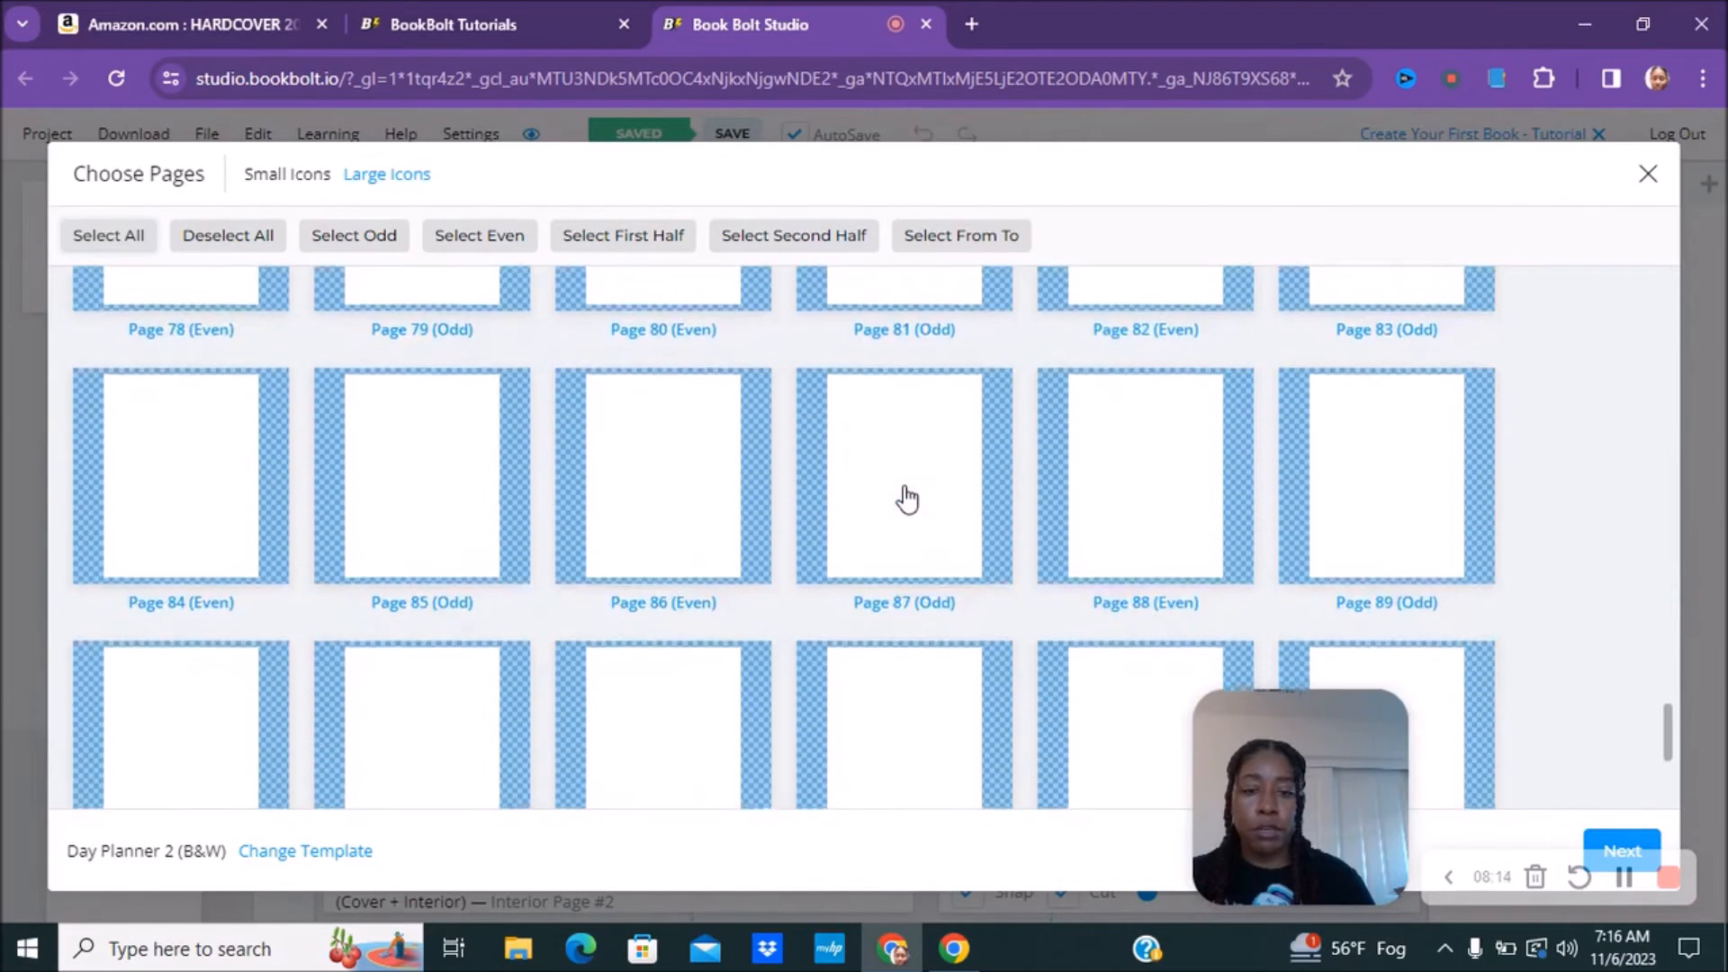
pyautogui.scroll(-3, 906, 495)
pyautogui.scroll(12, 906, 494)
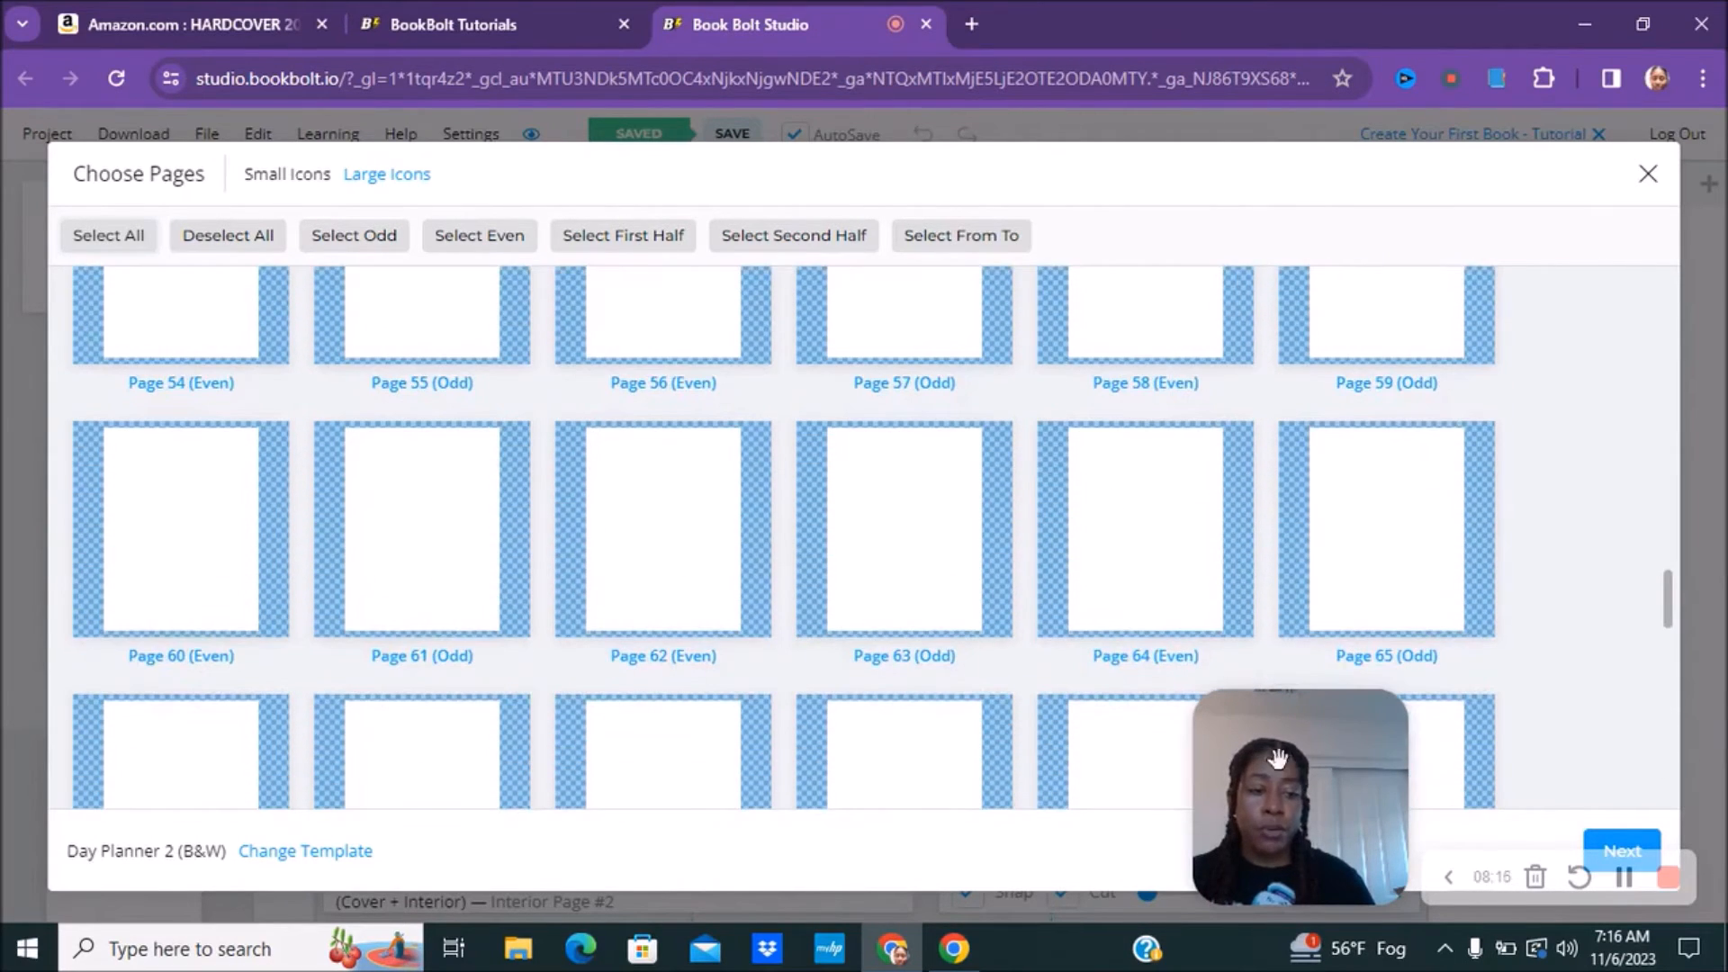
pyautogui.click(1631, 848)
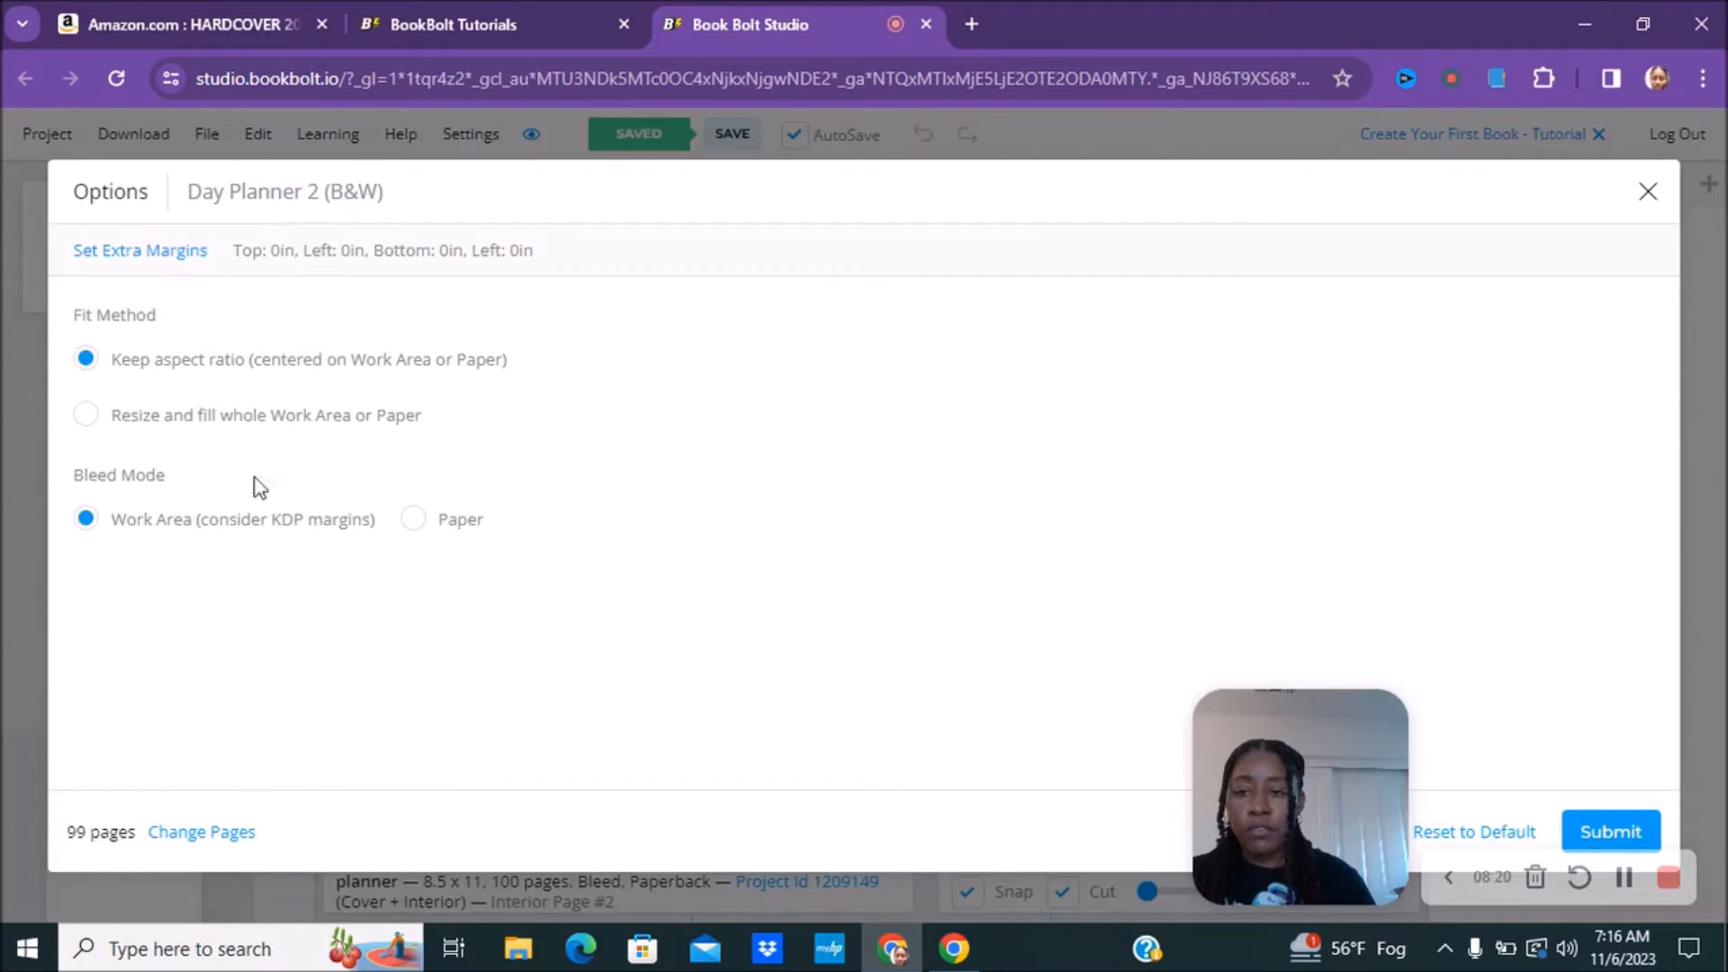
pyautogui.click(1618, 830)
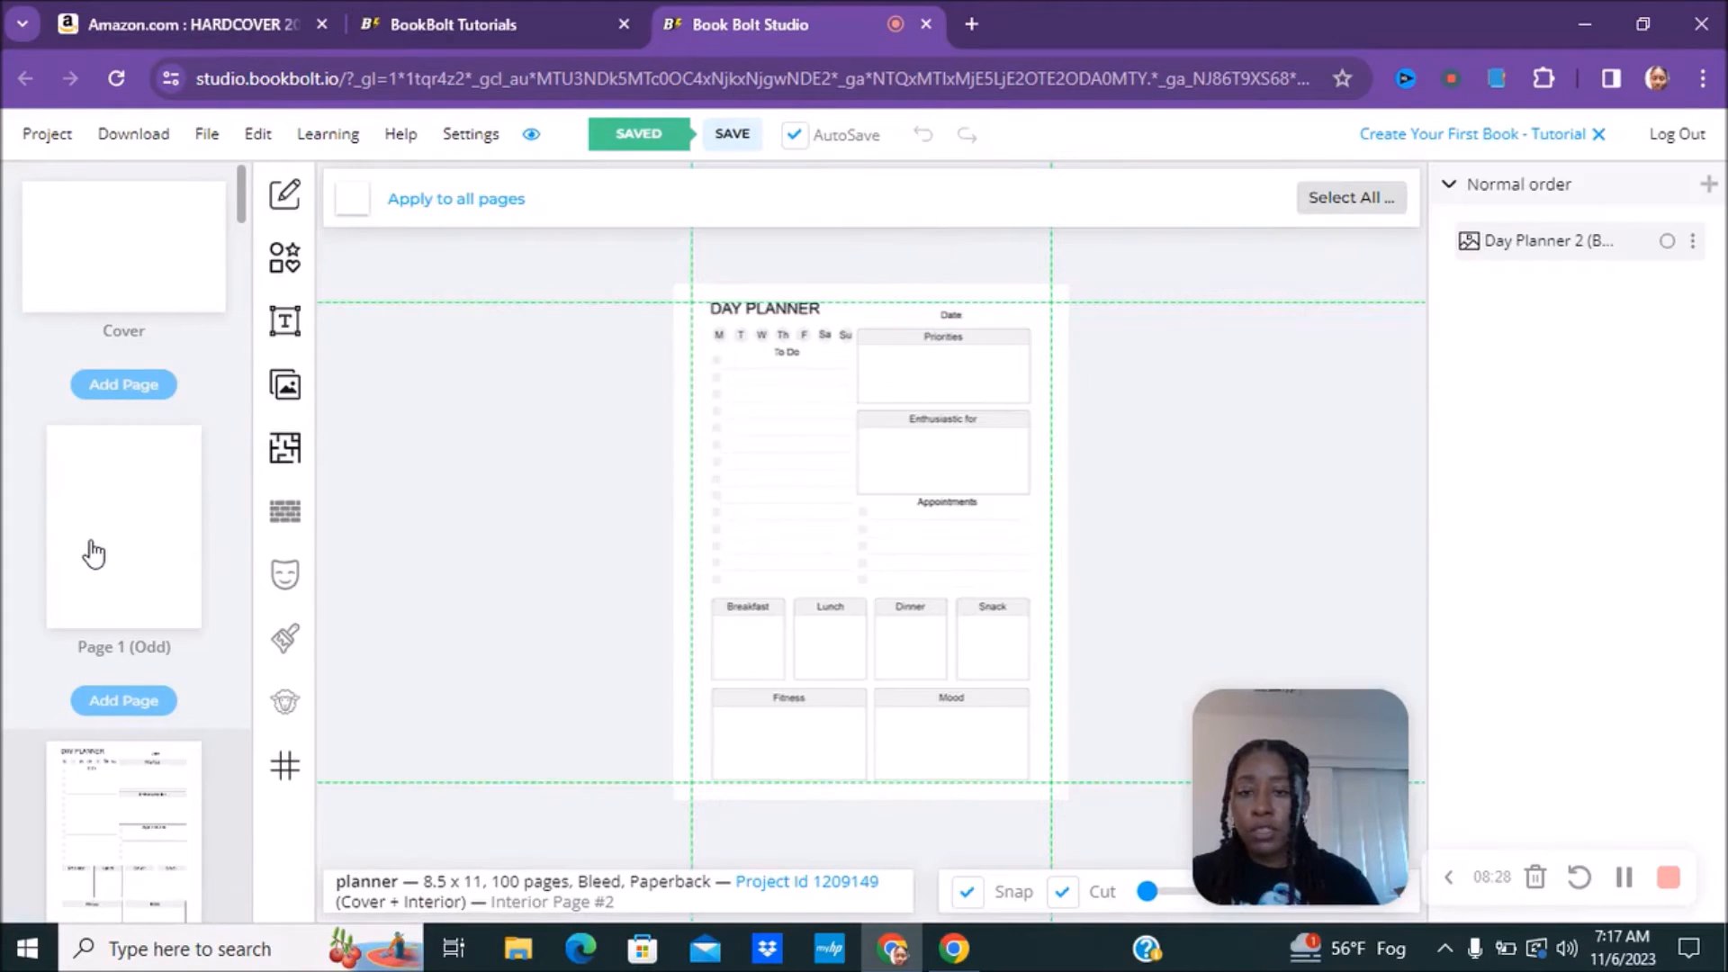
# Check the page thumbnails from page 1 onward and the planner image on page 2 for correct template placement
pyautogui.click(93, 553)
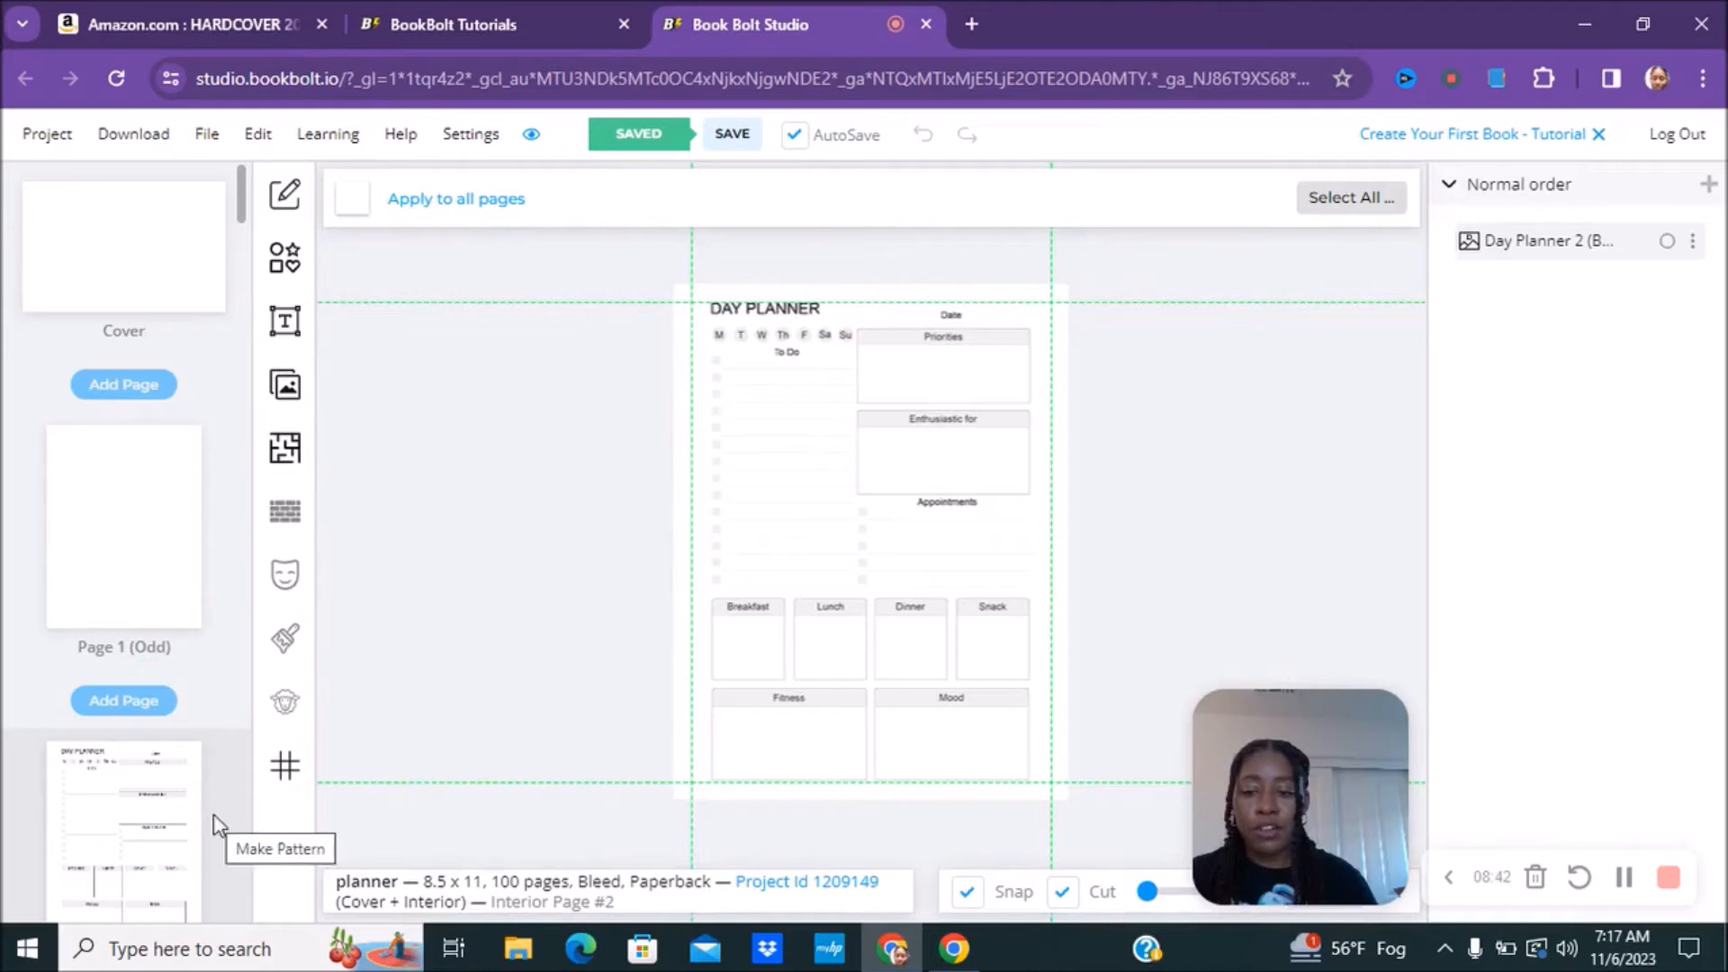
pyautogui.scroll(-4, 239, 191)
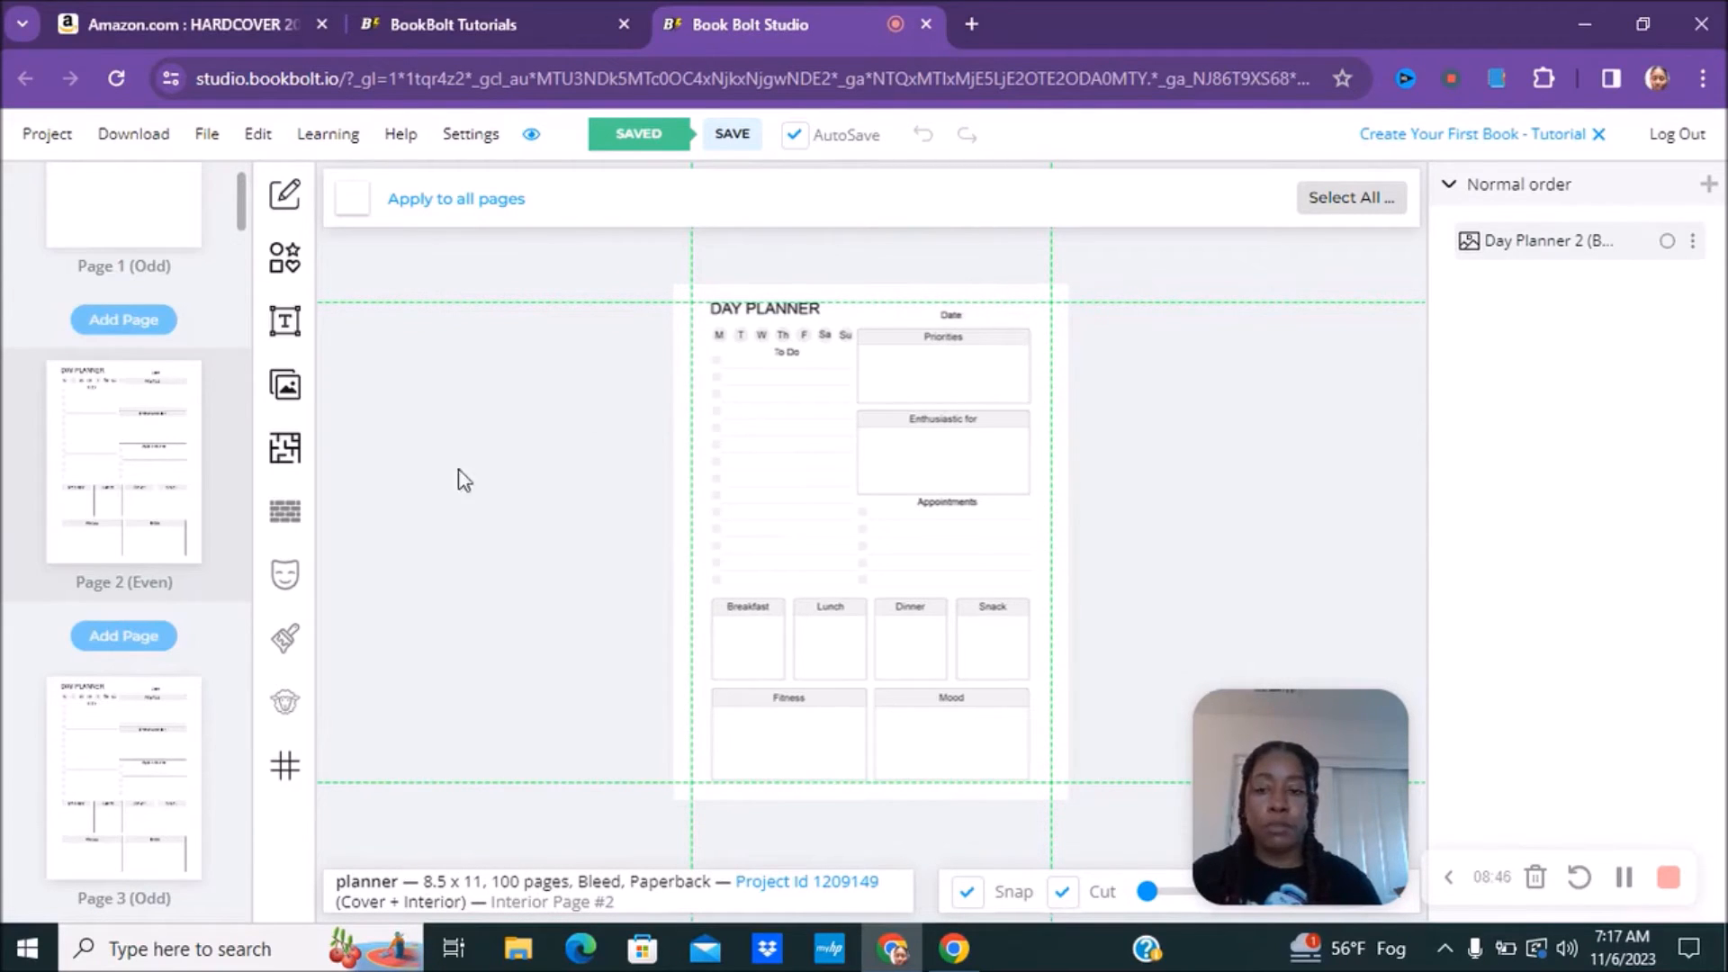
pyautogui.scroll(1, 243, 210)
pyautogui.scroll(-4, 162, 448)
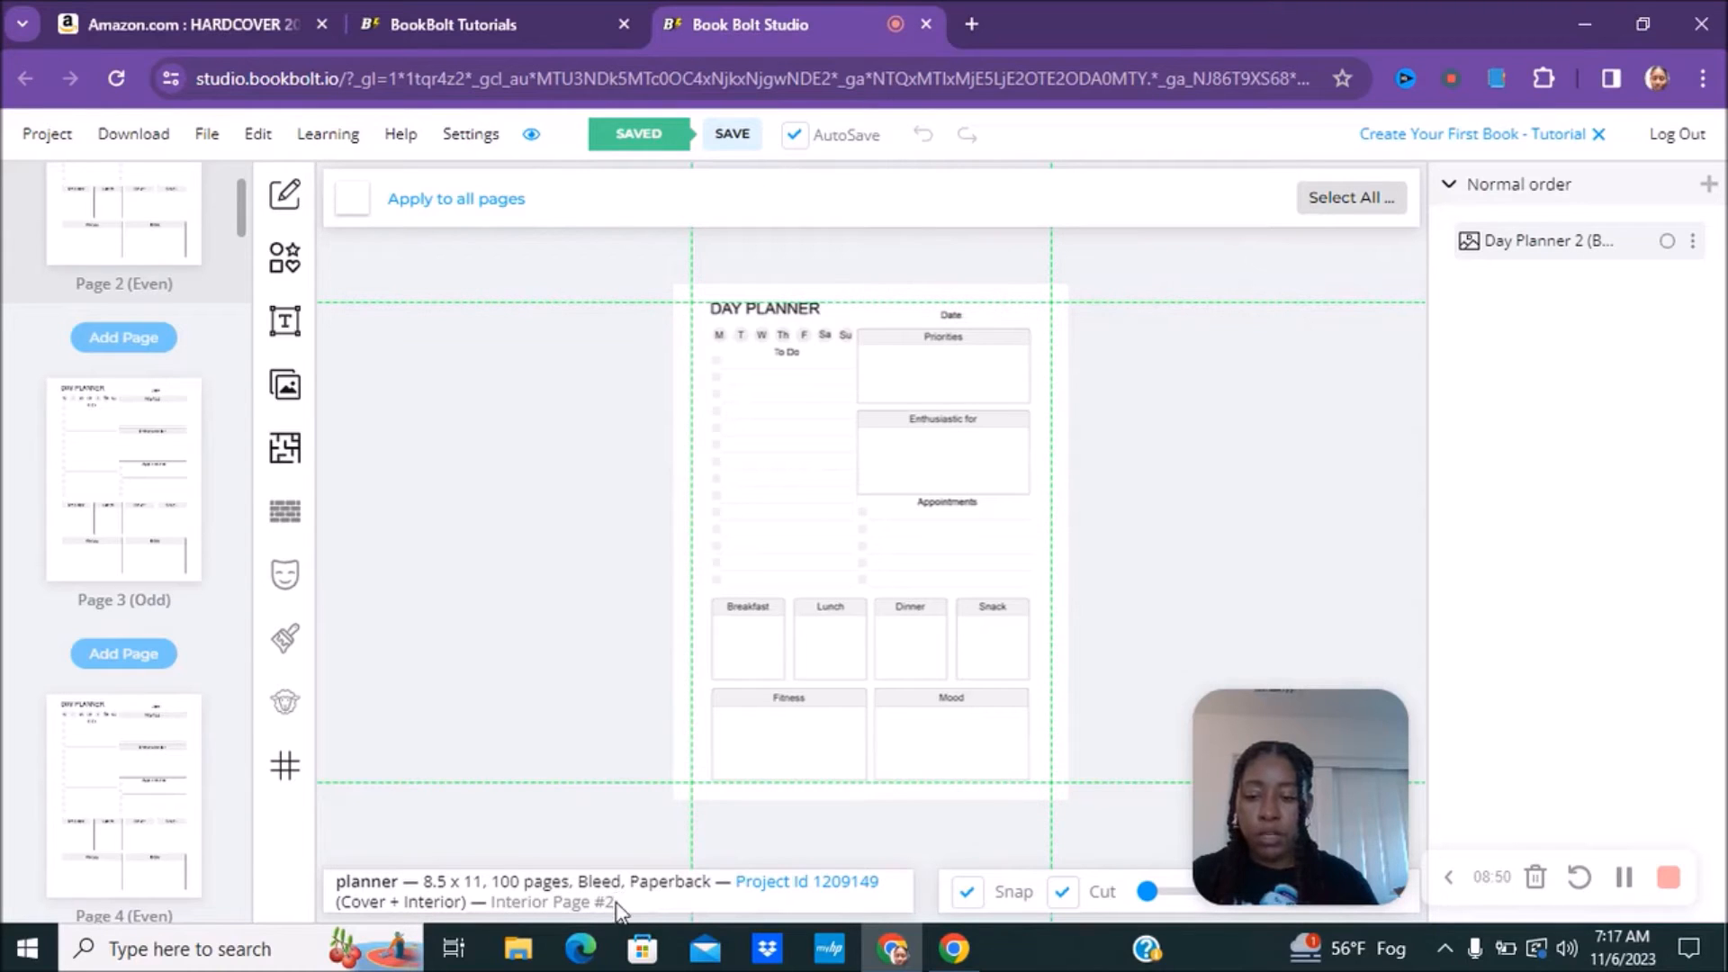
pyautogui.moveTo(243, 214); pyautogui.dragTo(248, 412)
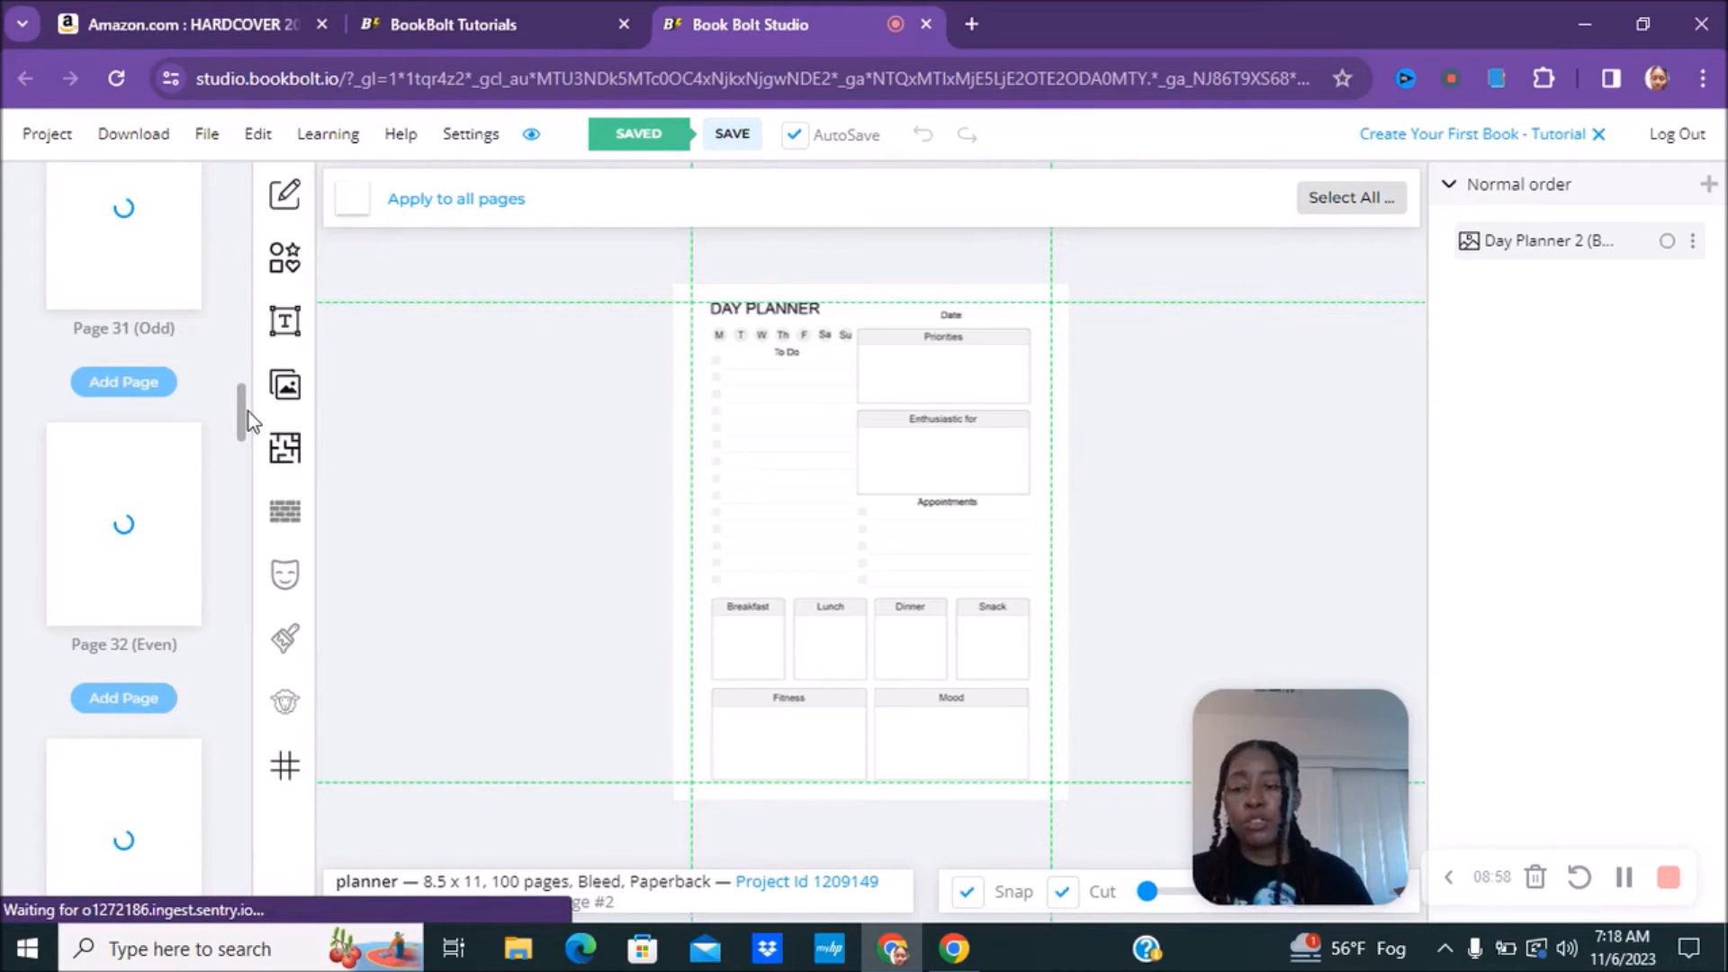
pyautogui.moveTo(249, 412); pyautogui.dragTo(253, 442)
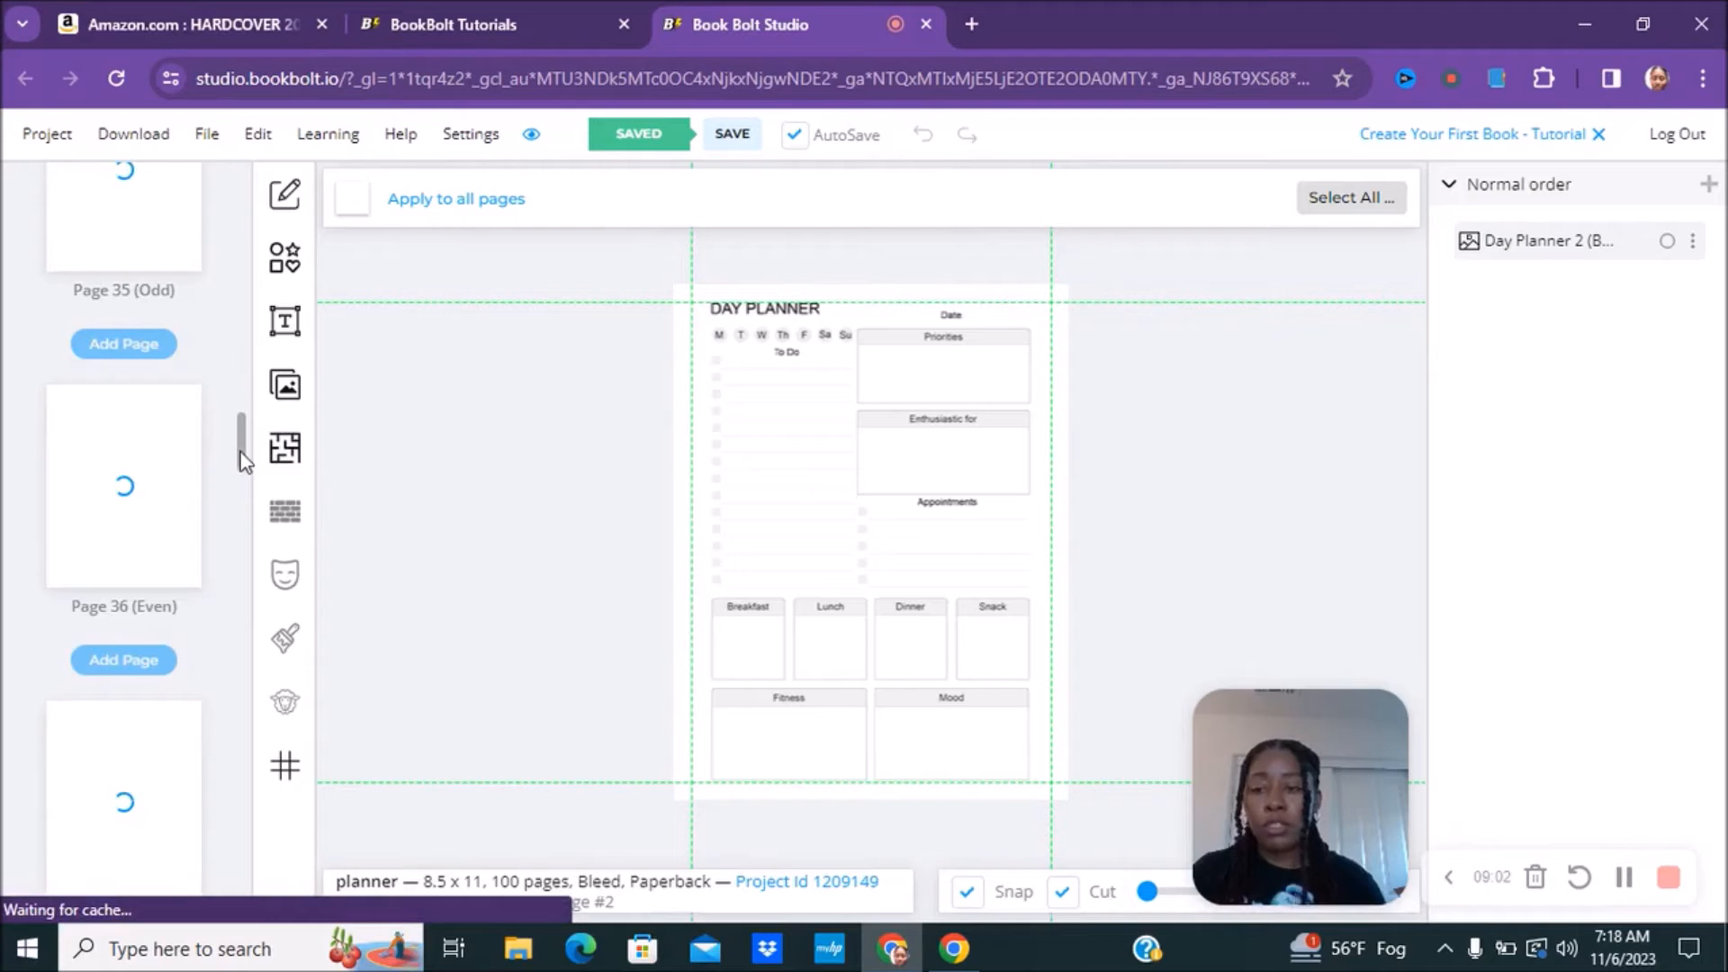
pyautogui.moveTo(240, 451); pyautogui.dragTo(240, 464)
pyautogui.scroll(-2, 245, 482)
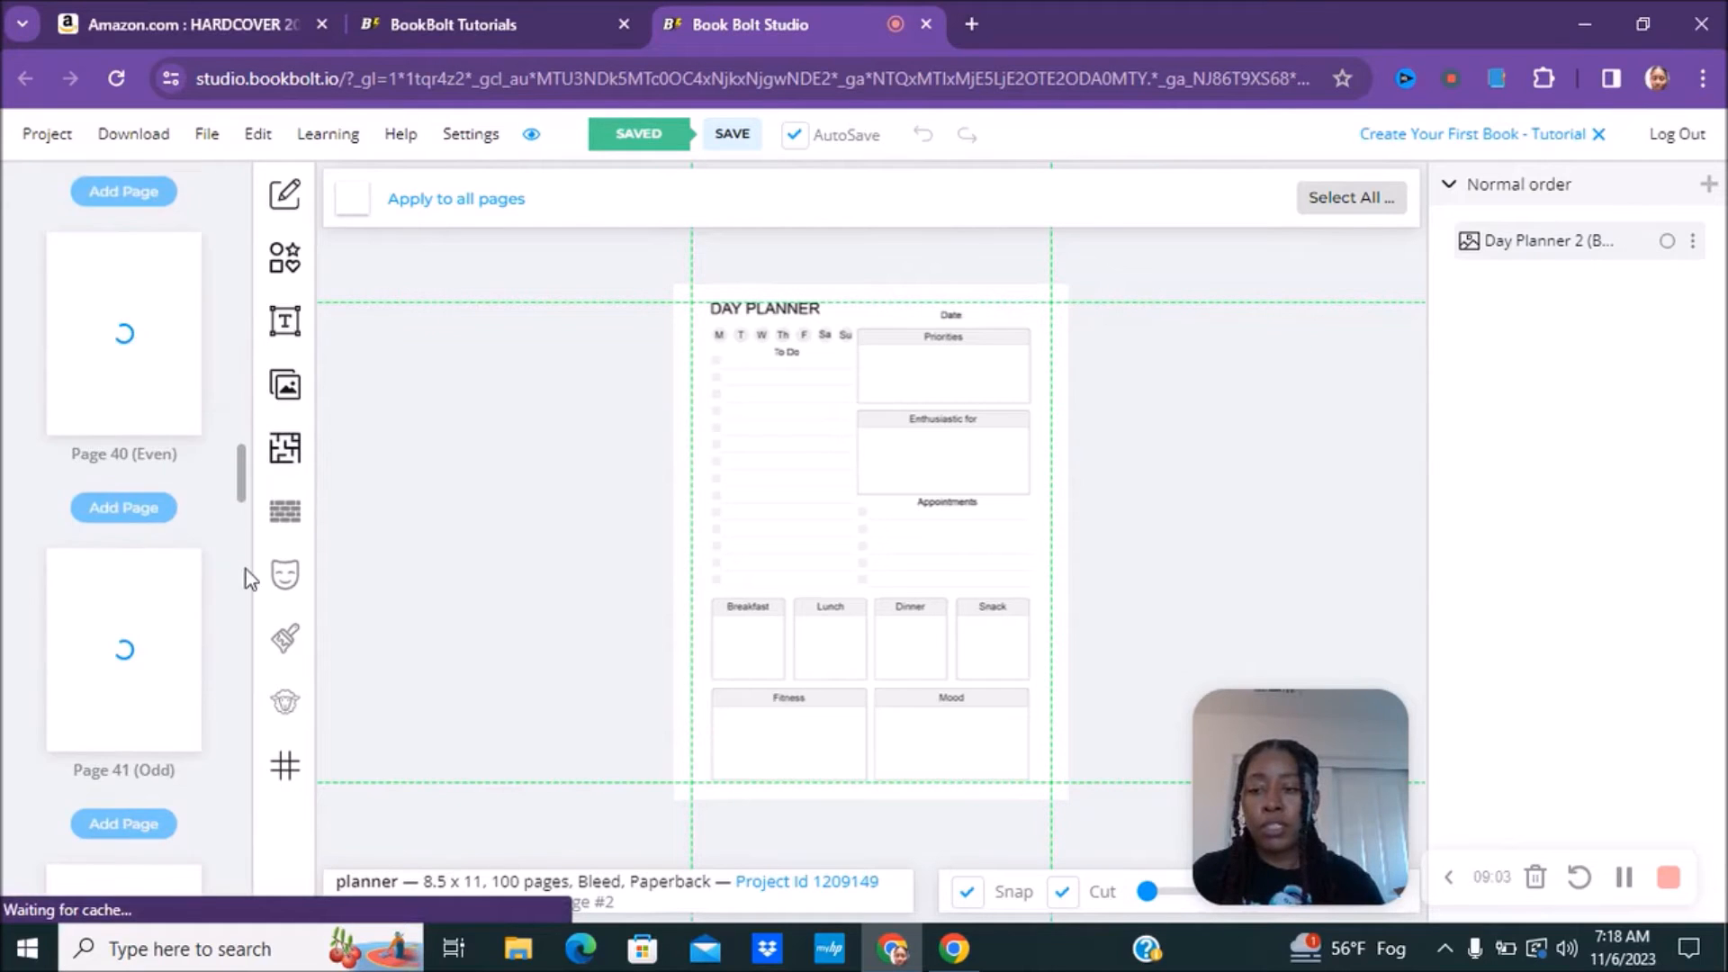
pyautogui.moveTo(246, 614); pyautogui.dragTo(249, 203)
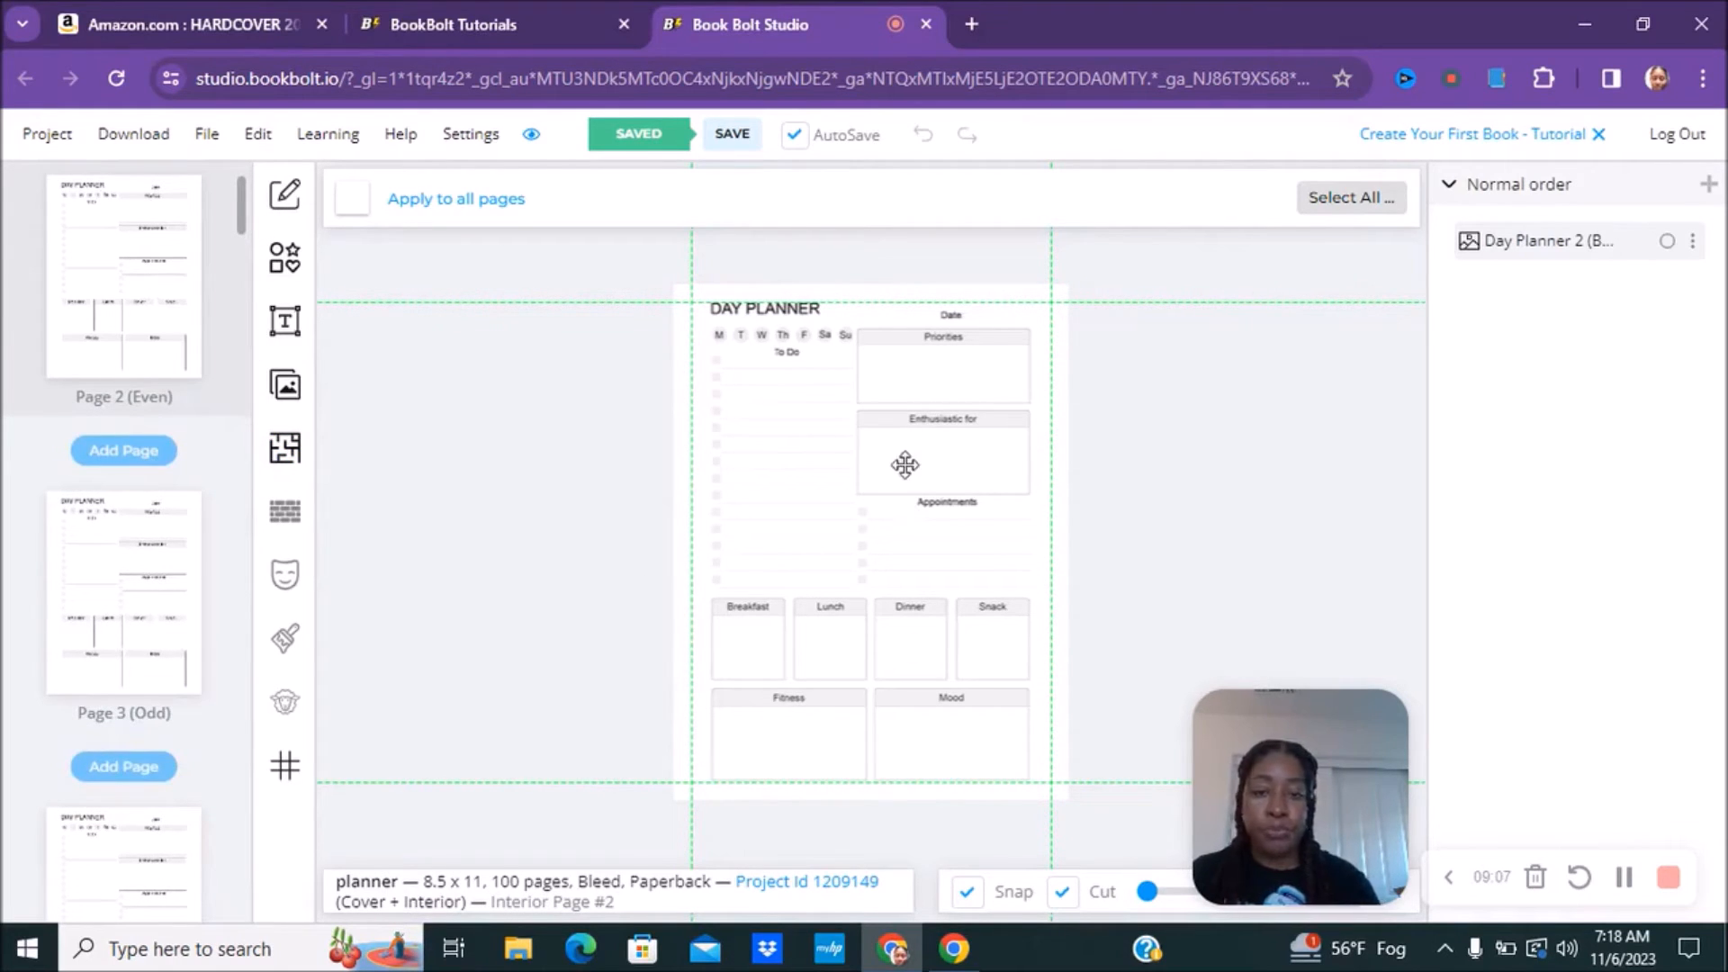
pyautogui.click(843, 519)
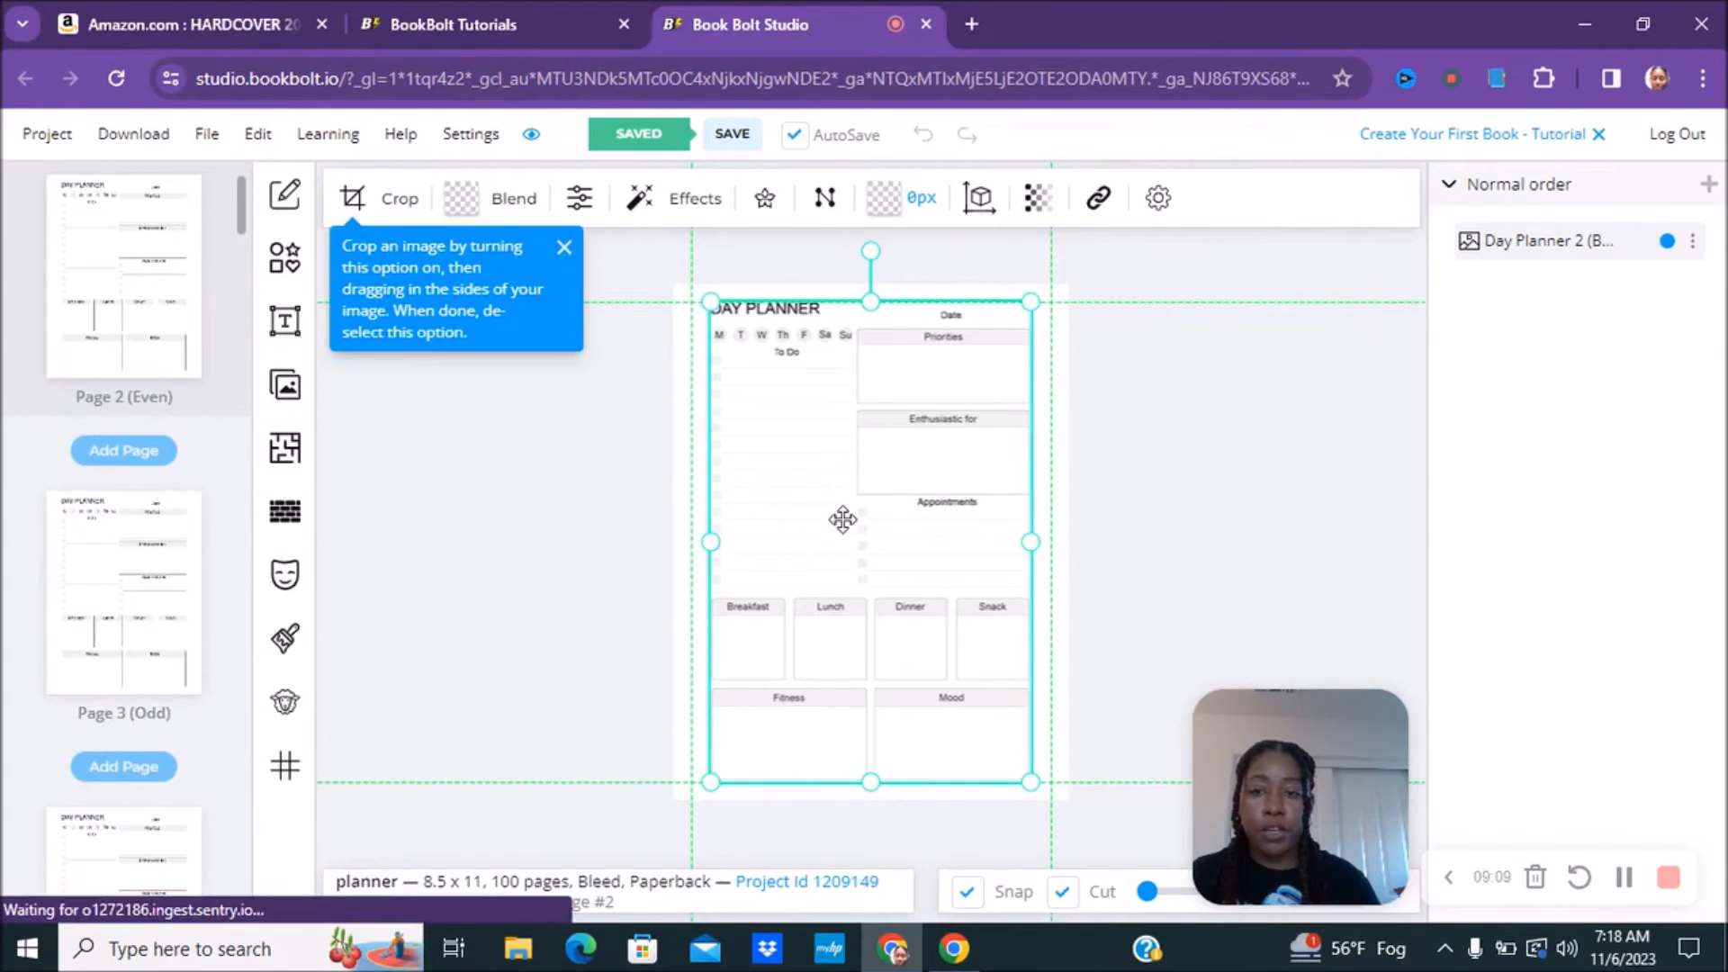
pyautogui.click(1210, 502)
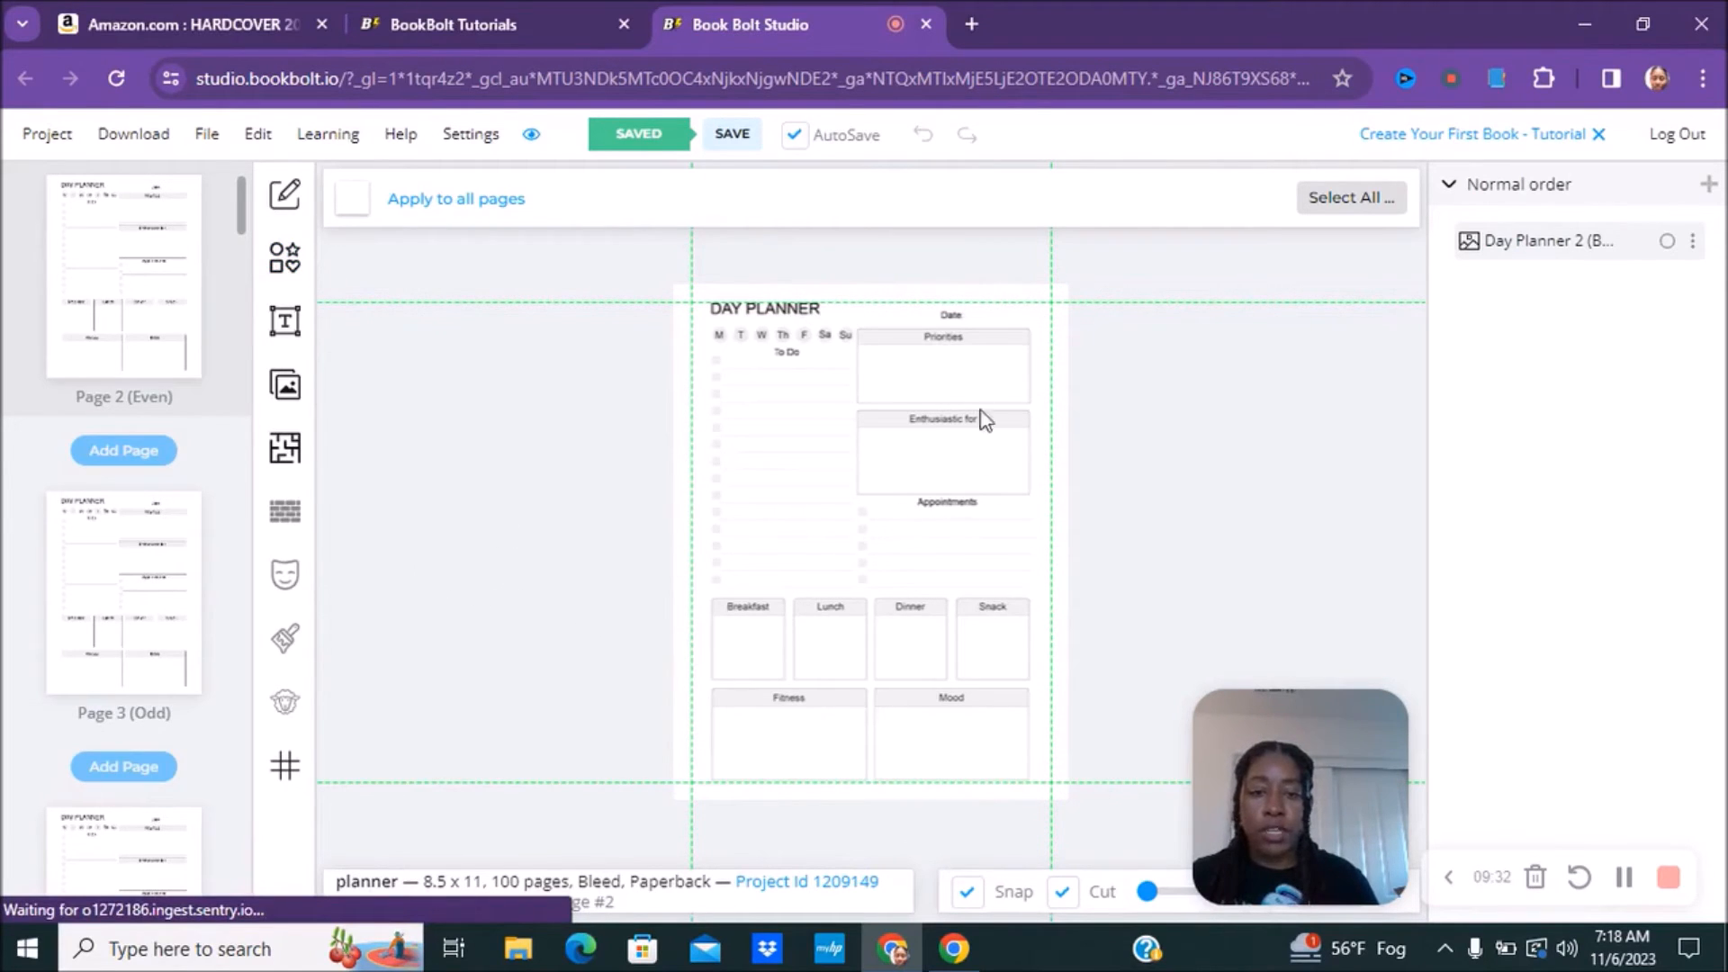
# Browse the shapes library for decorative elements that could be added to the planner page
pyautogui.click(283, 270)
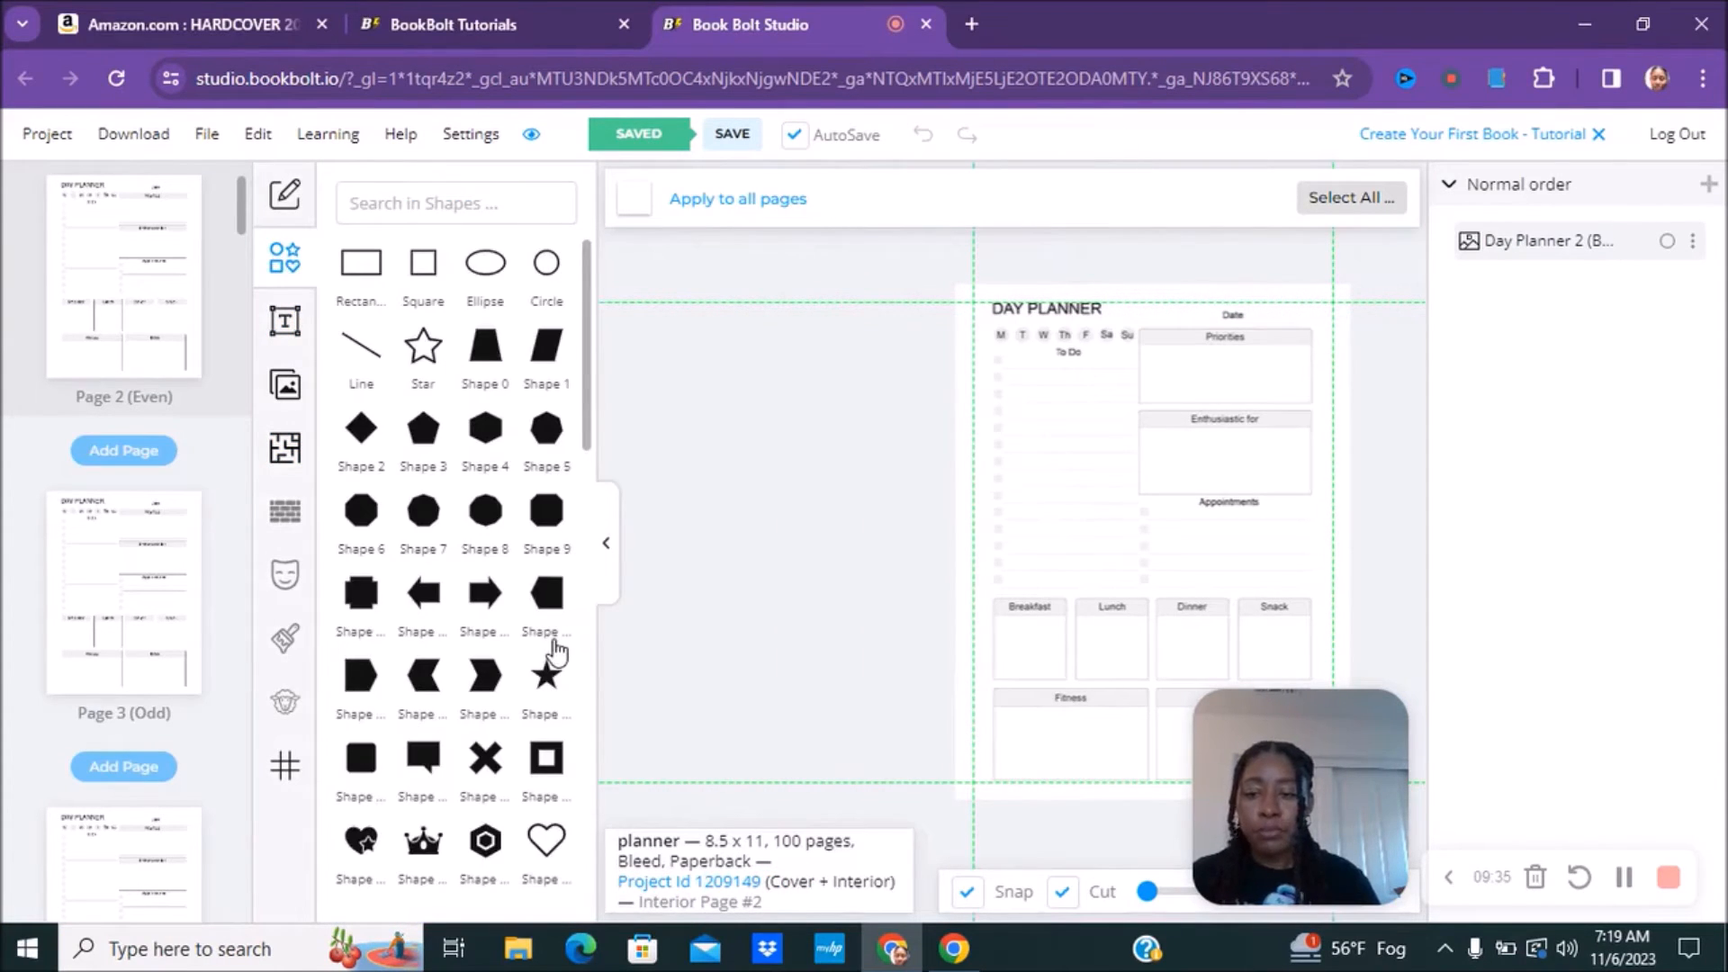
pyautogui.scroll(-5, 547, 656)
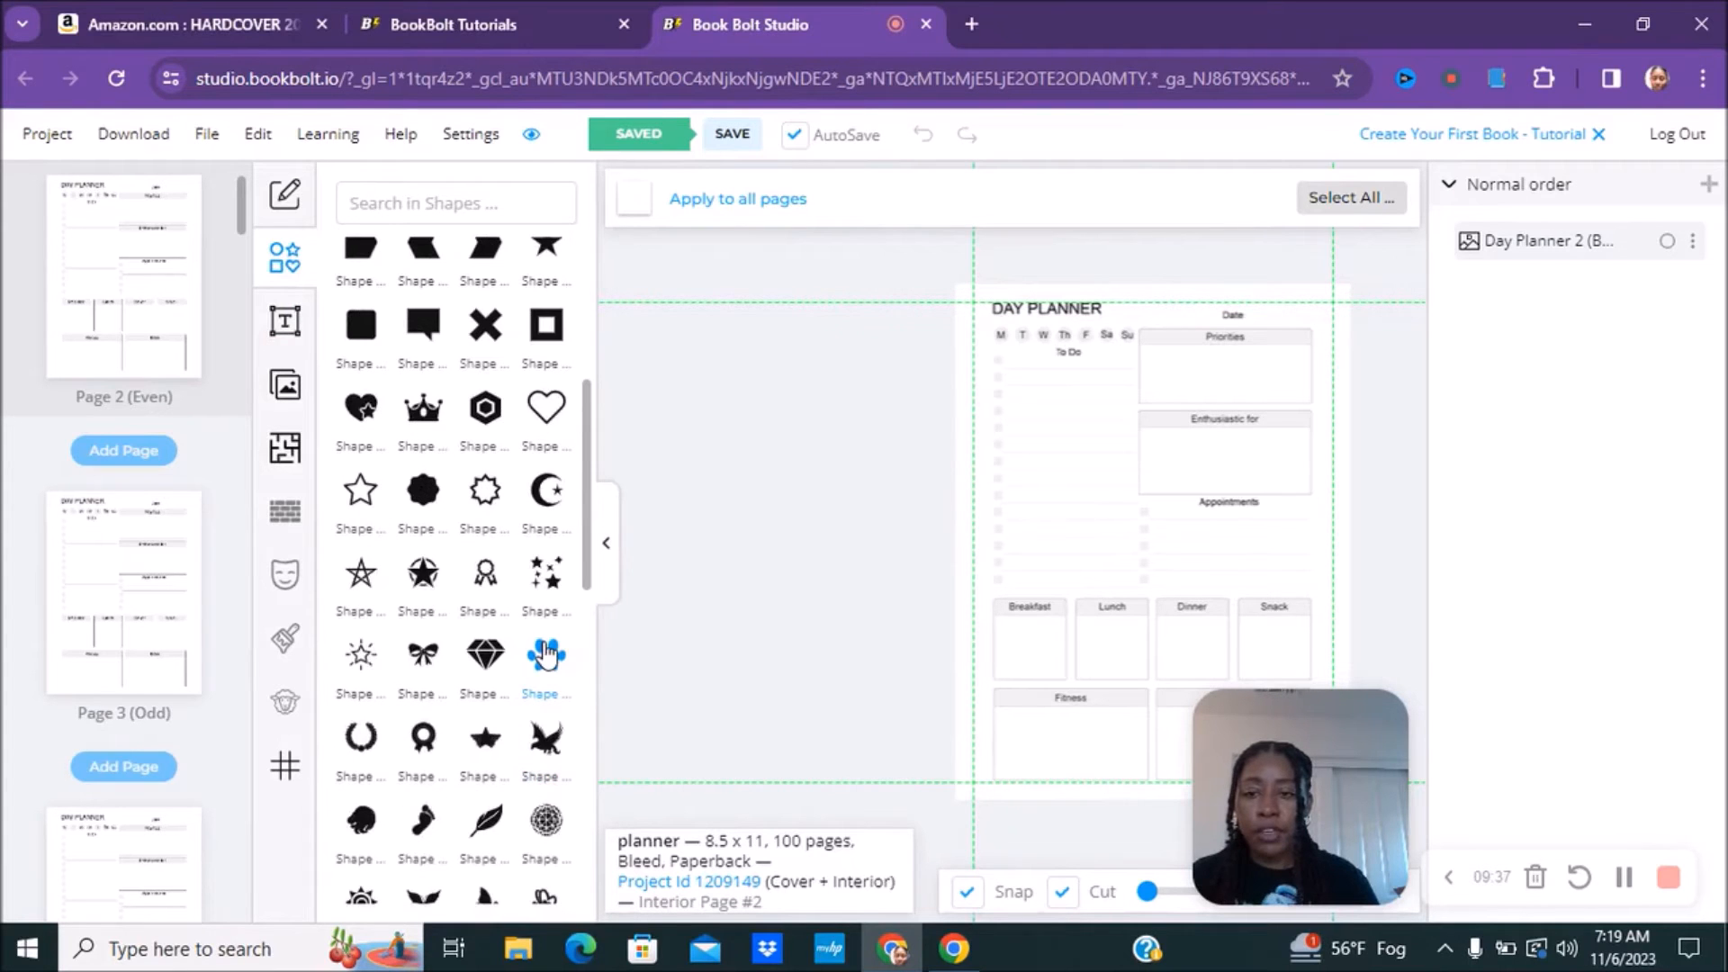
pyautogui.scroll(1, 546, 655)
pyautogui.scroll(2, 546, 656)
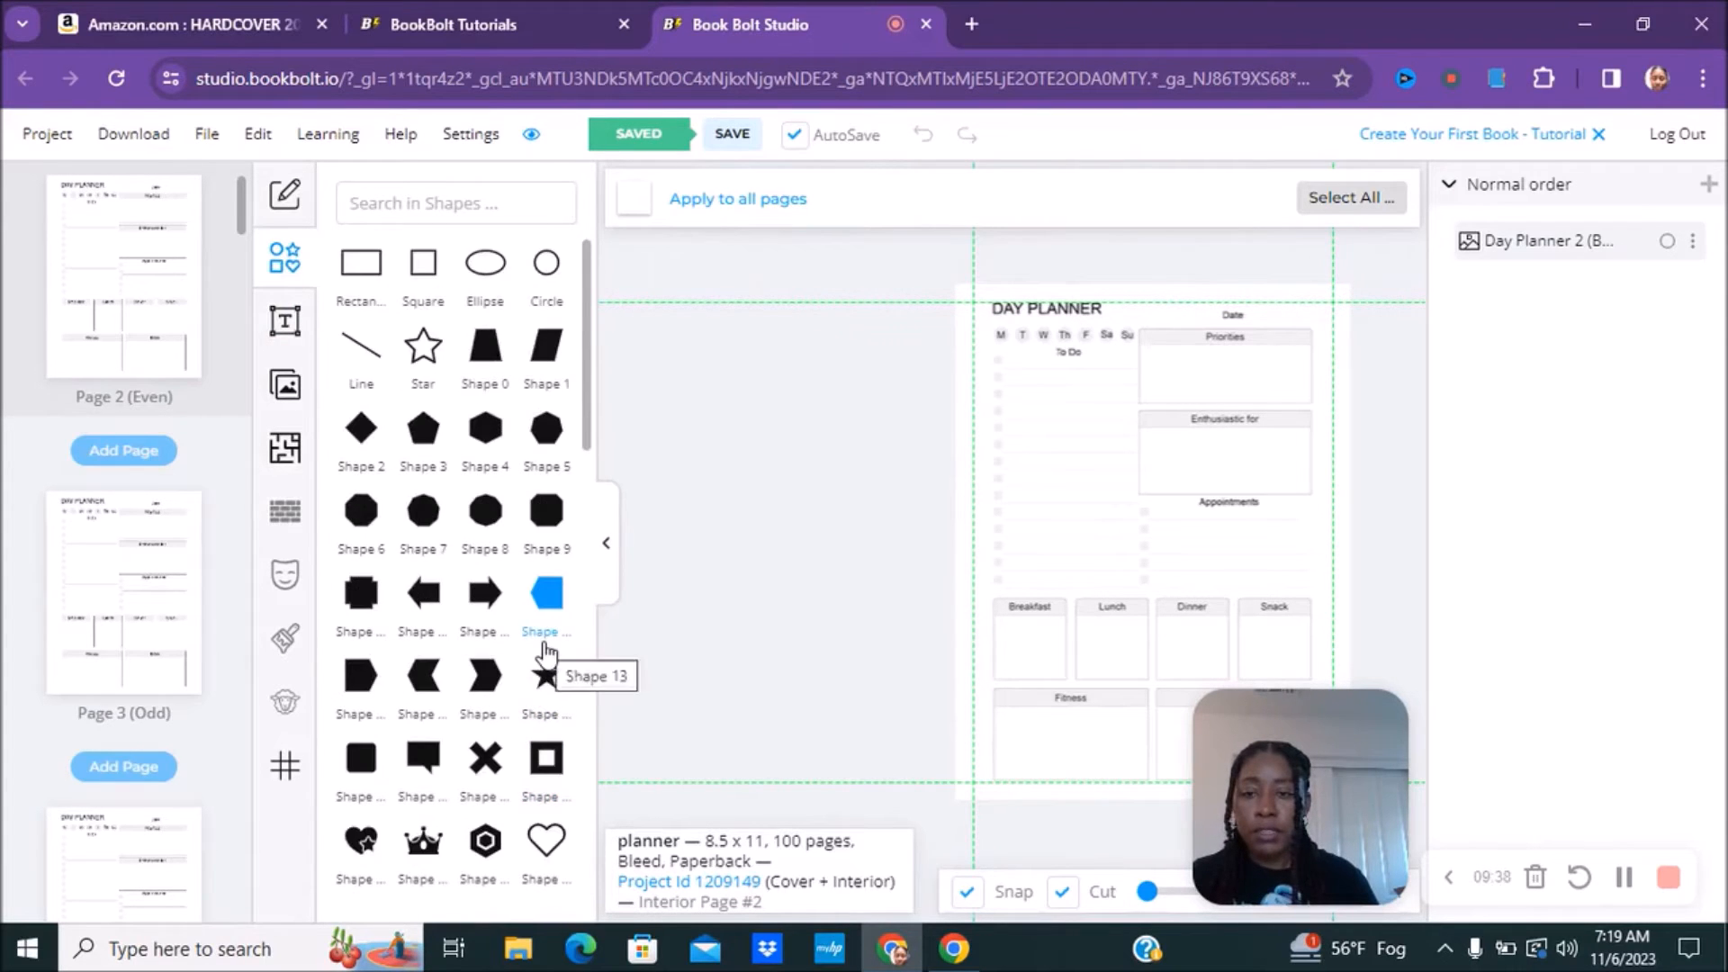
pyautogui.scroll(-7, 546, 655)
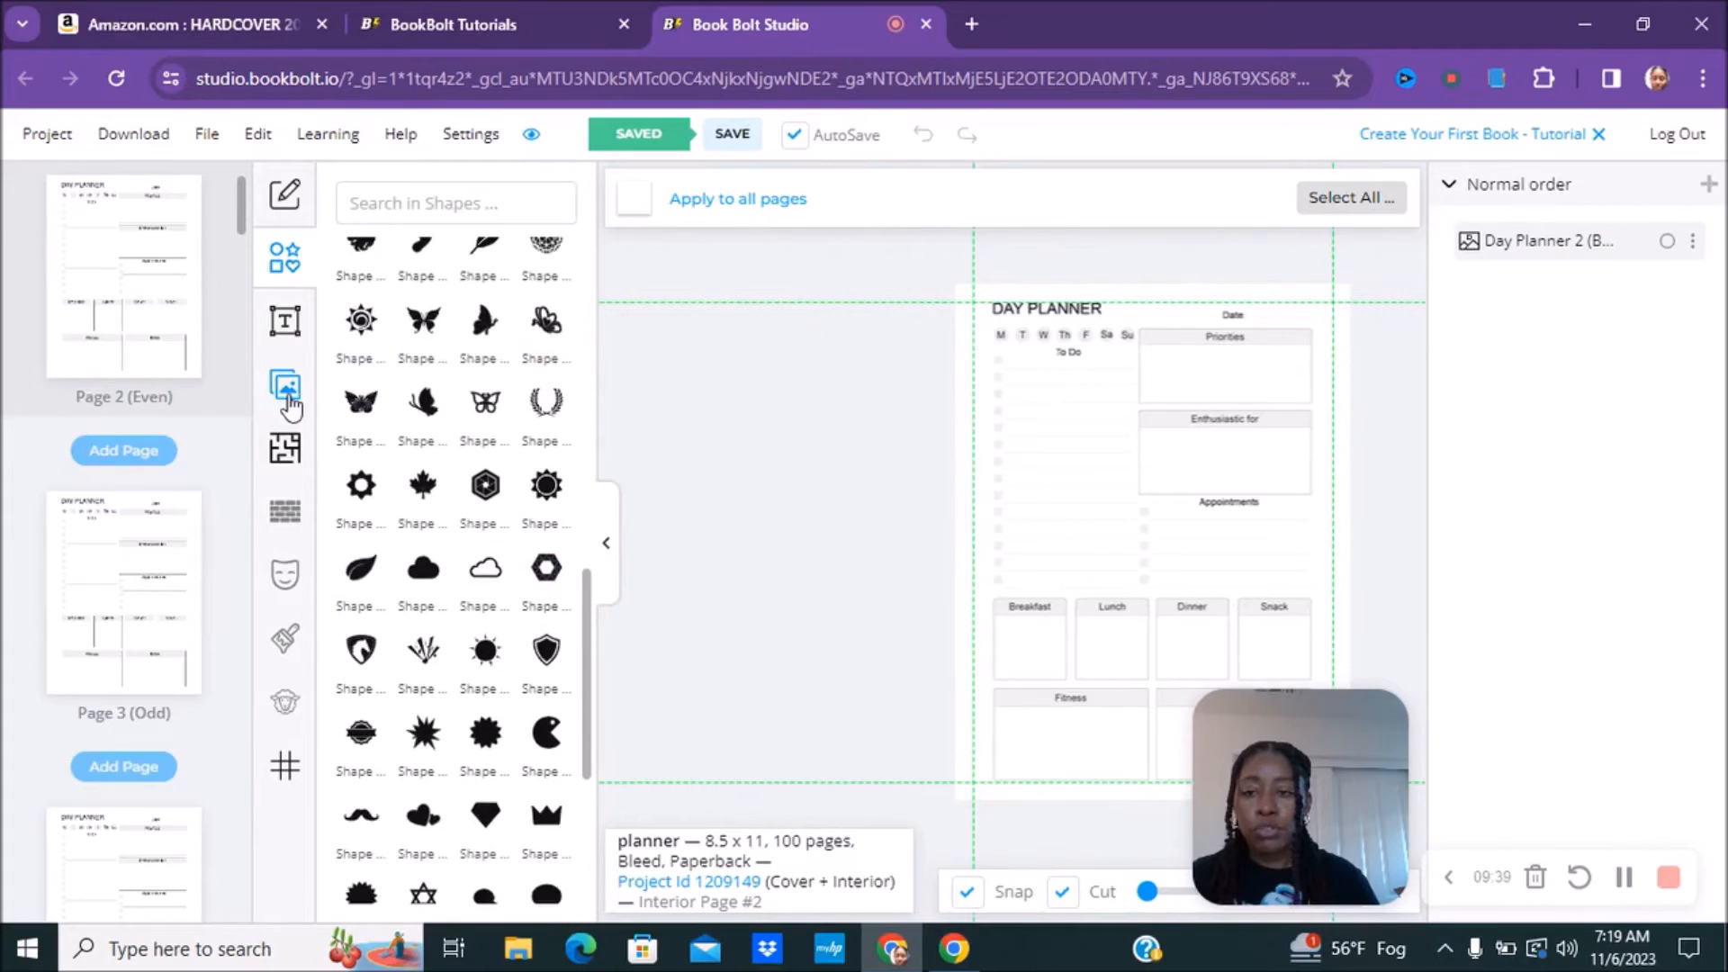
# Search the Pixabay image library for flowers
pyautogui.click(285, 389)
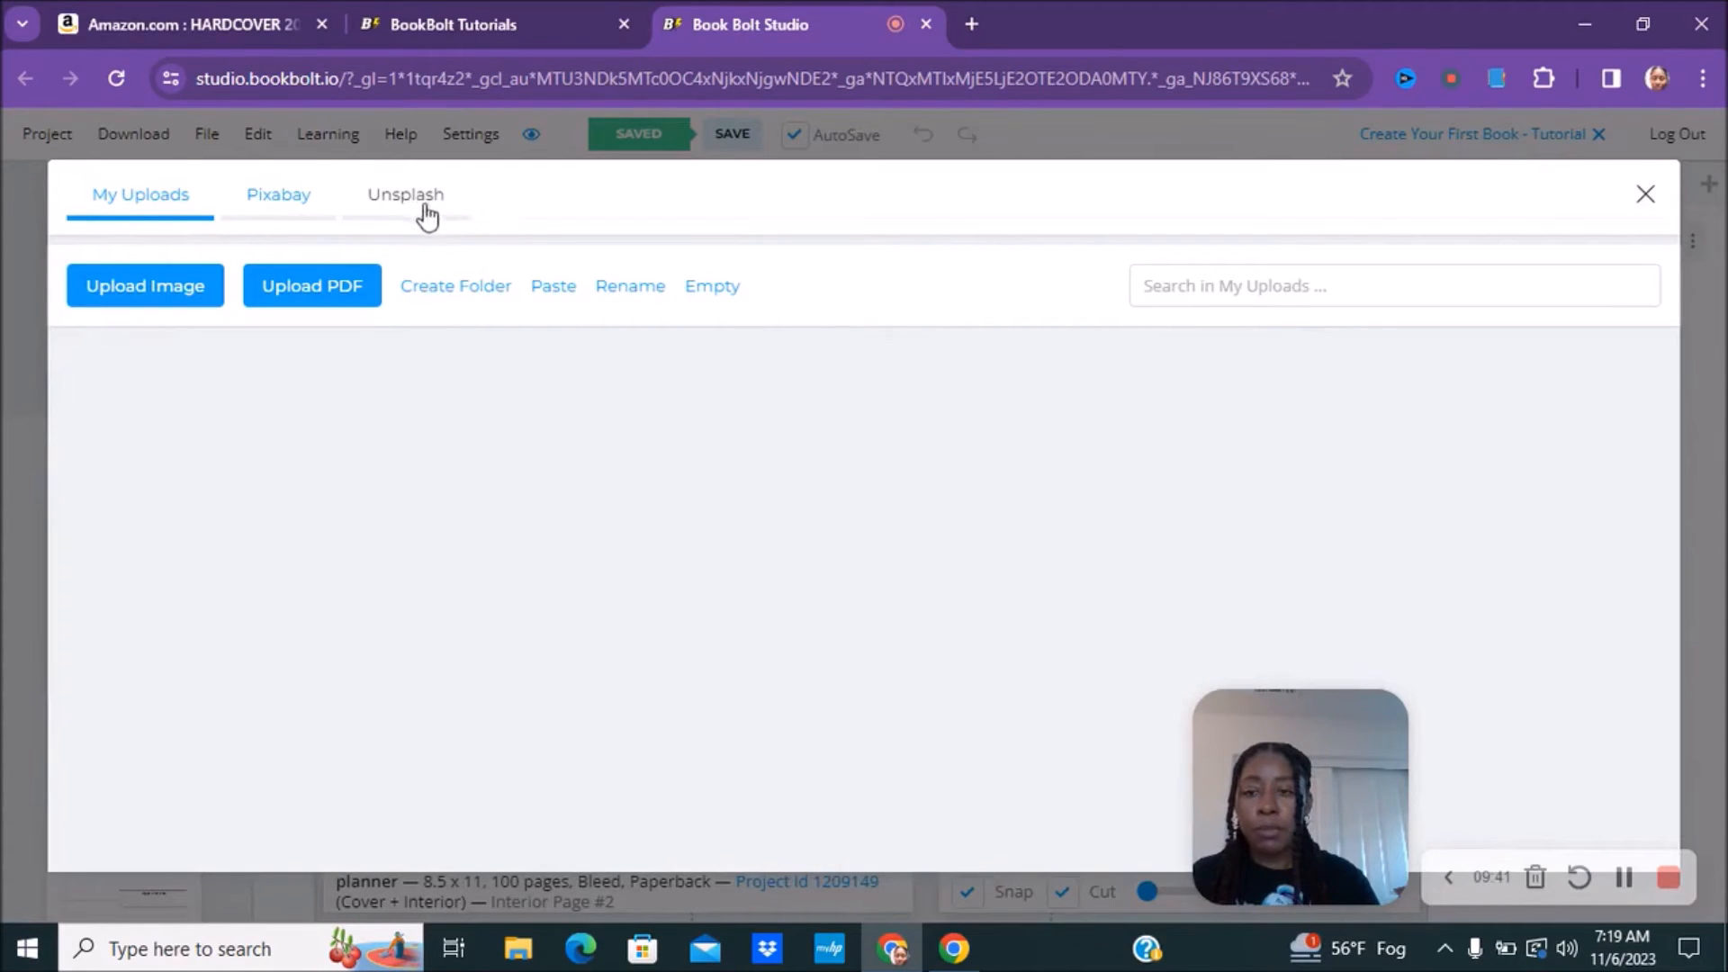
pyautogui.click(286, 206)
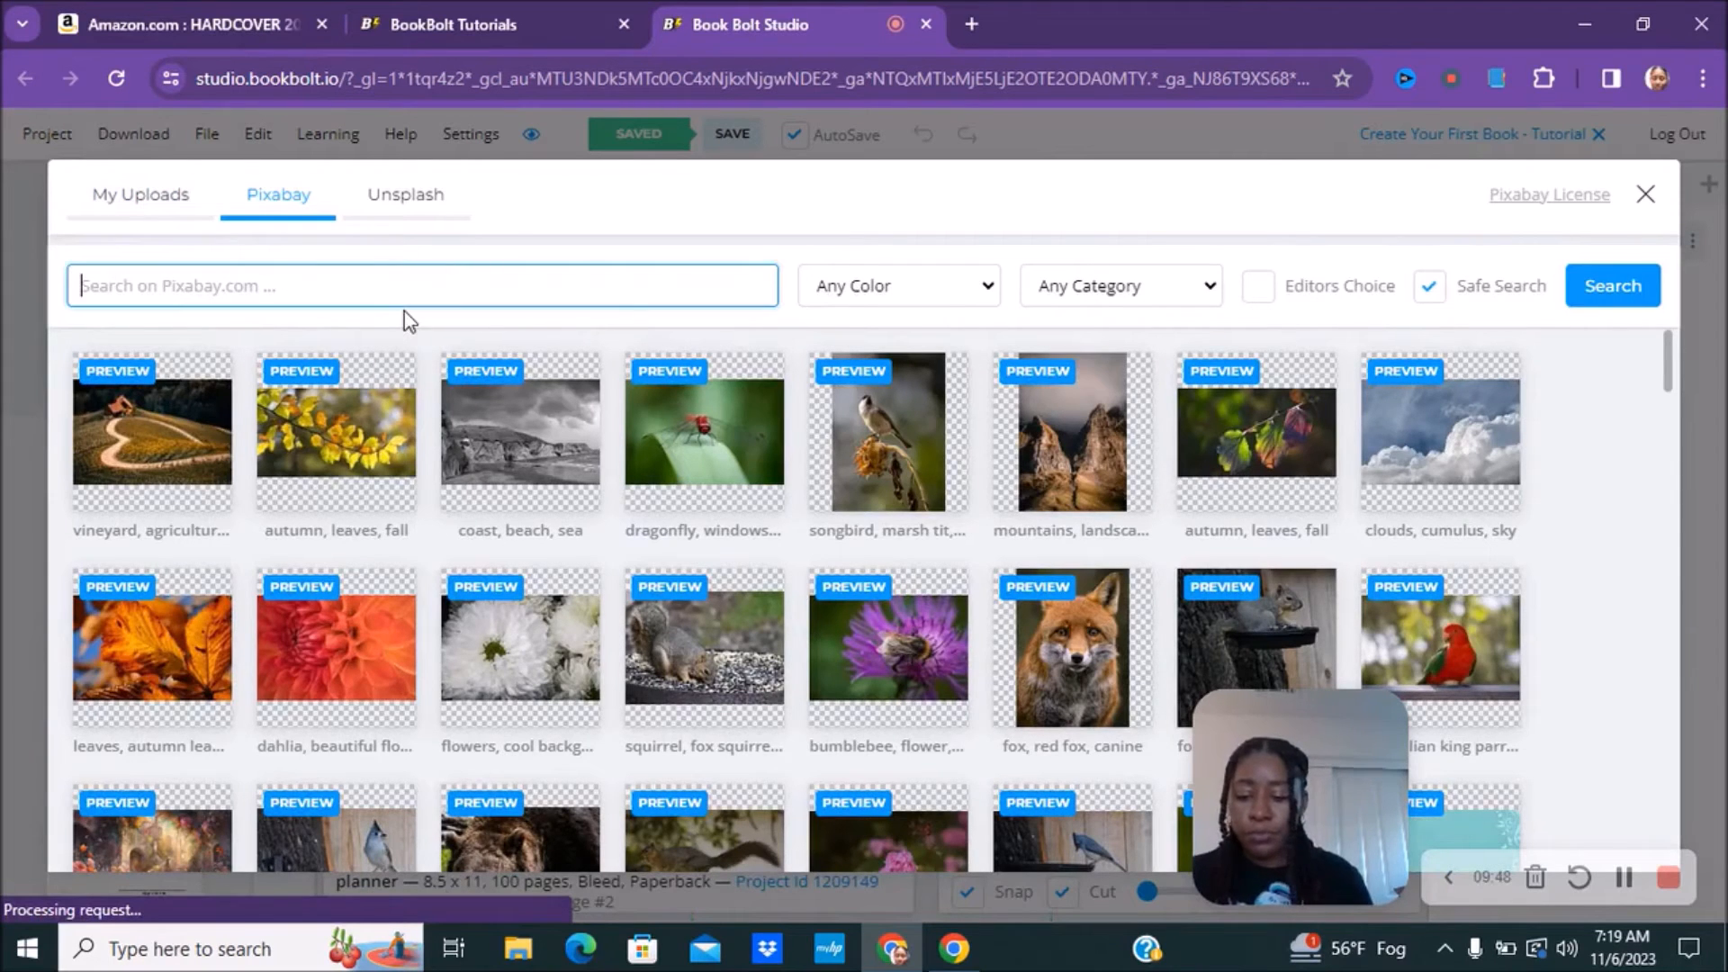
pyautogui.write('floweer')
pyautogui.press('BackSpace')
pyautogui.press('BackSpace')
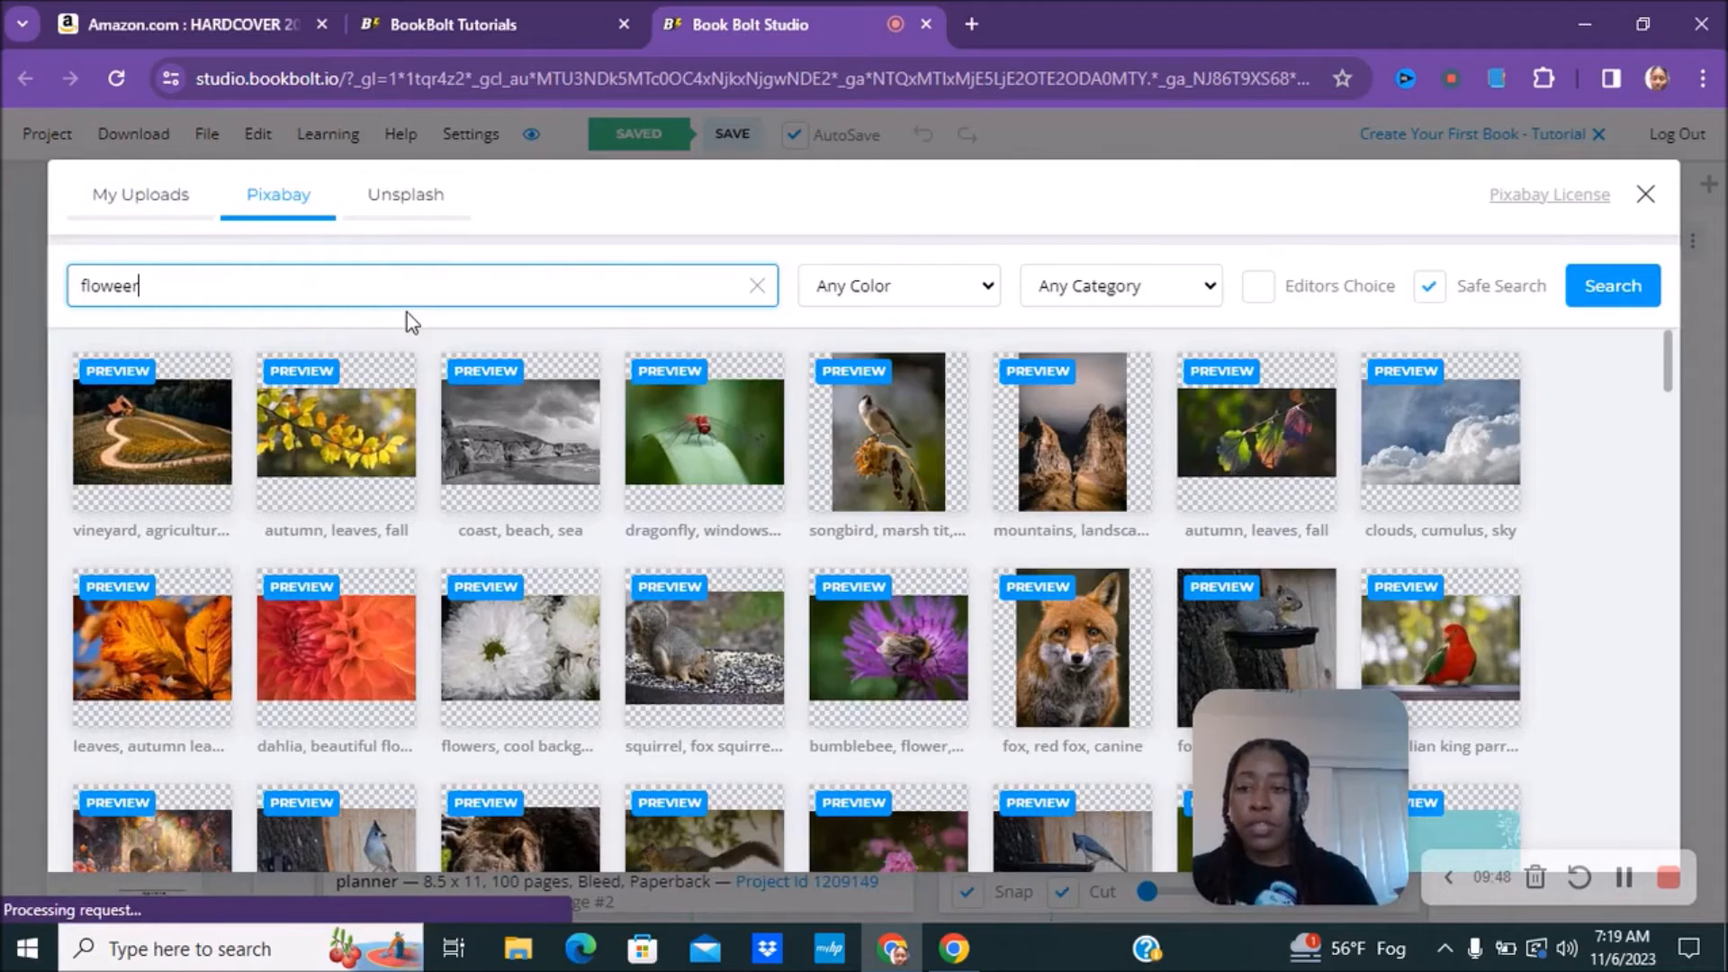
pyautogui.write('rs')
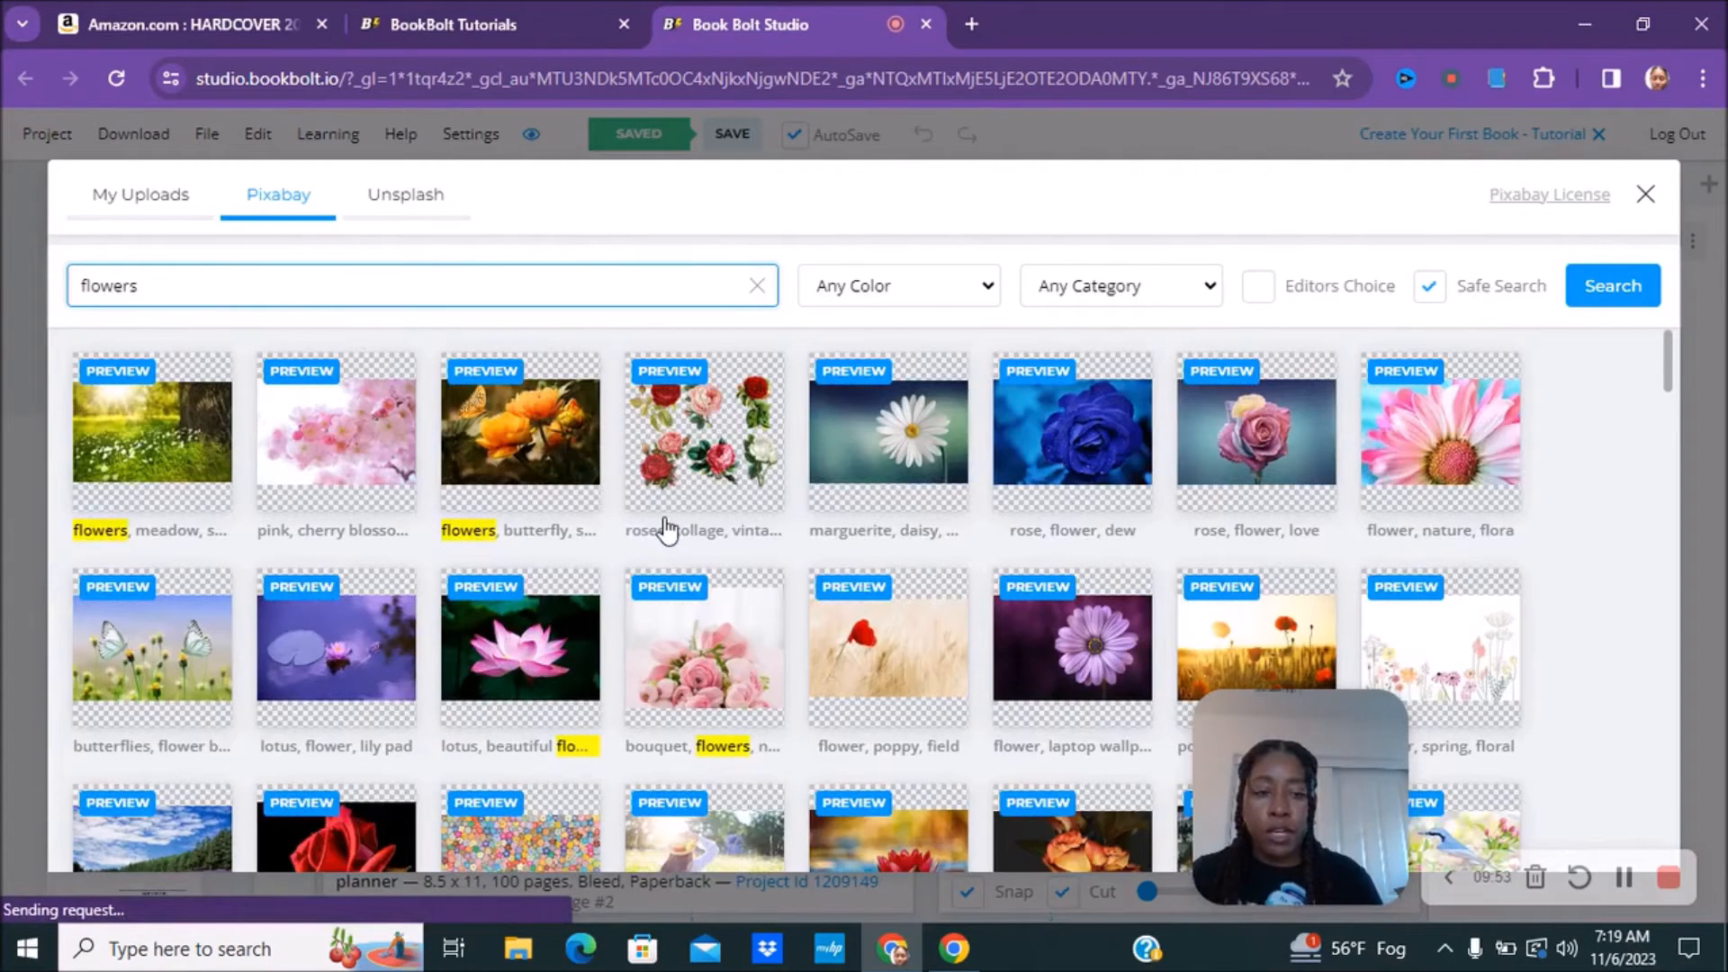
# Browse the flower images, insert the watercolour branch with pink and purple blossoms on page 2, and move it slightly down
pyautogui.scroll(-4, 671, 535)
pyautogui.scroll(-1, 675, 544)
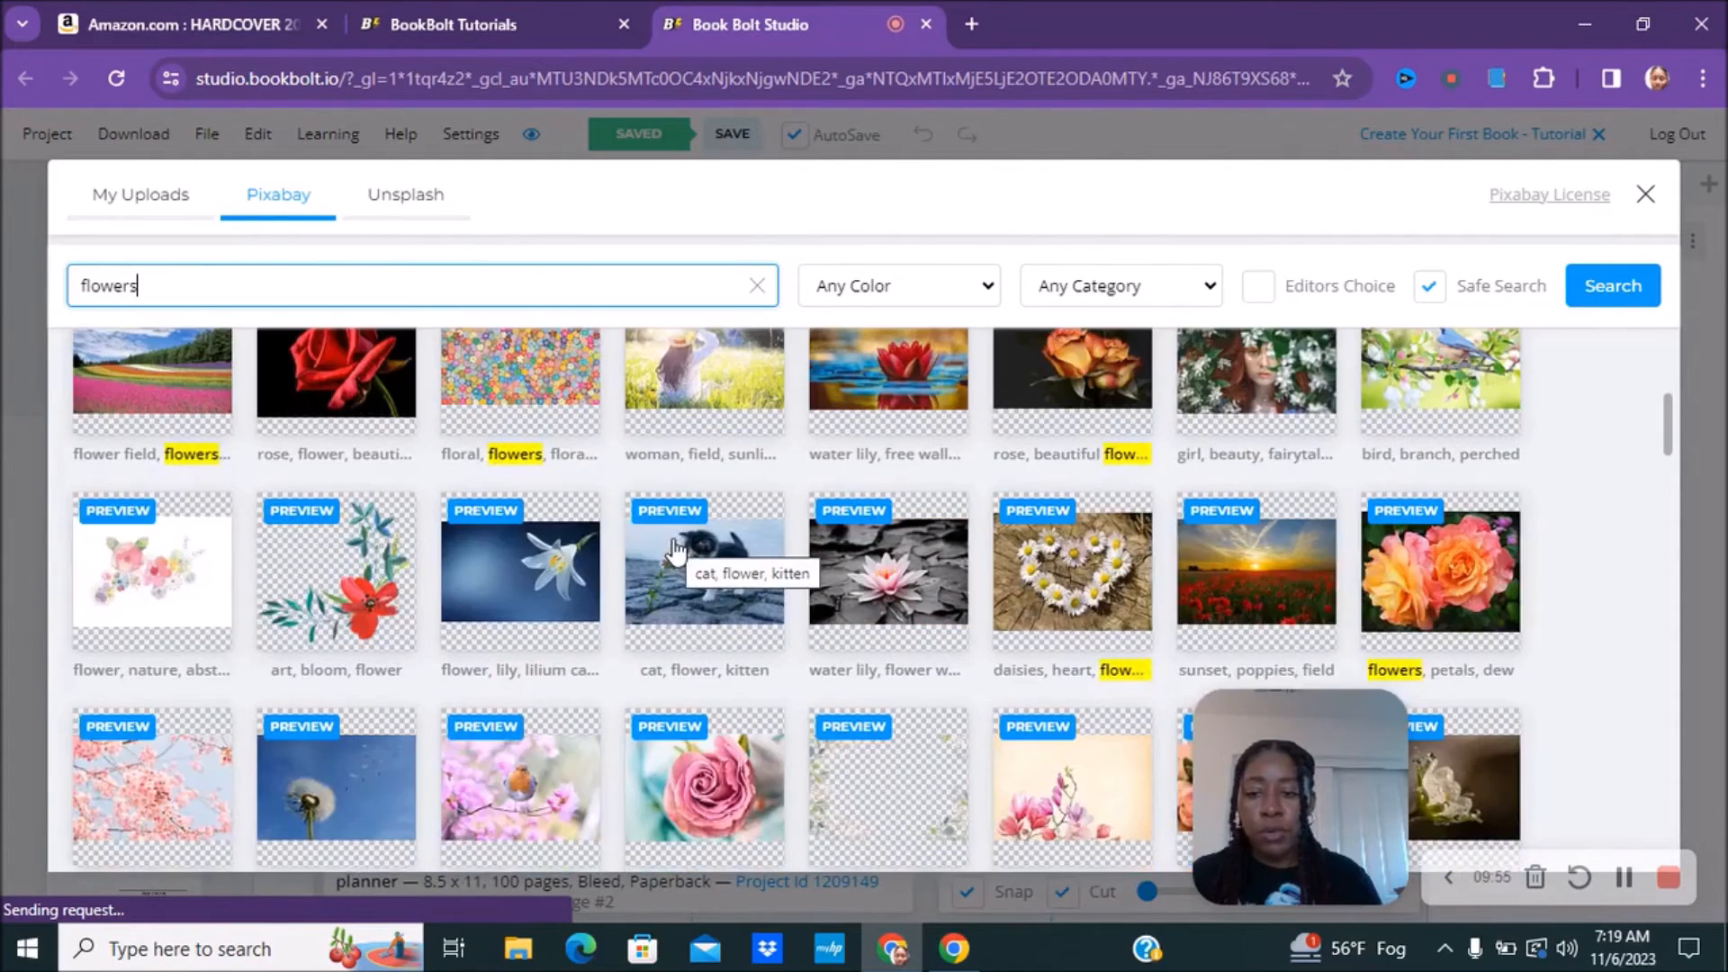
pyautogui.scroll(5, 387, 558)
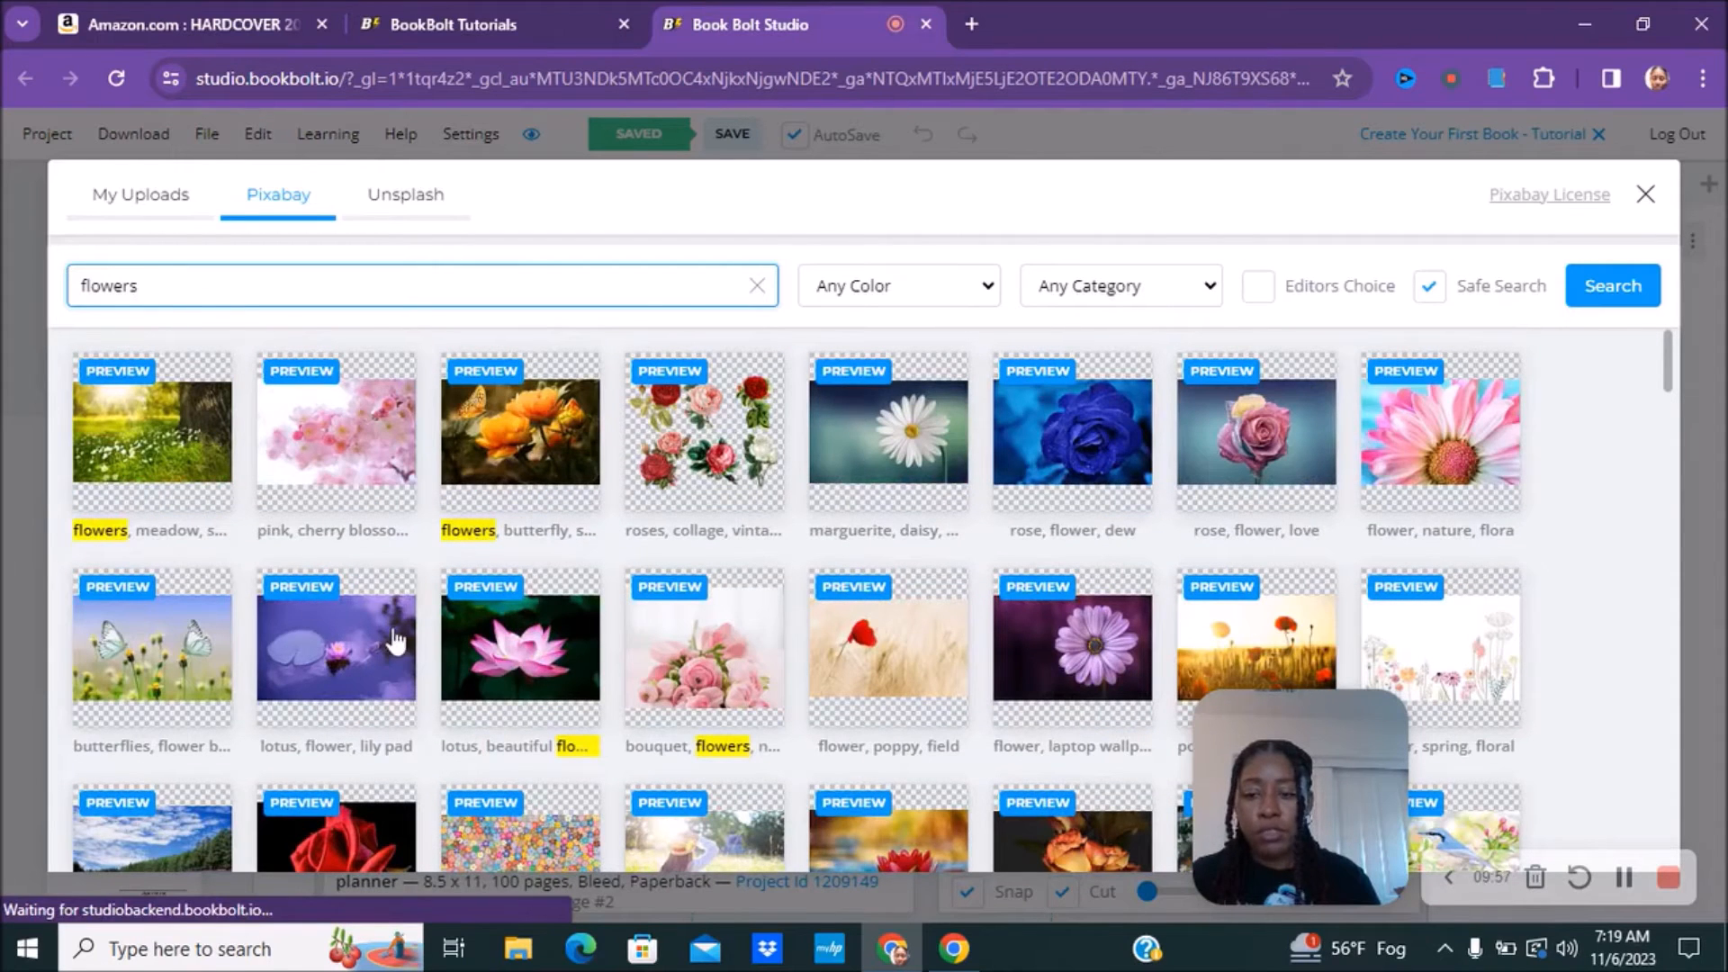
pyautogui.scroll(-6, 396, 641)
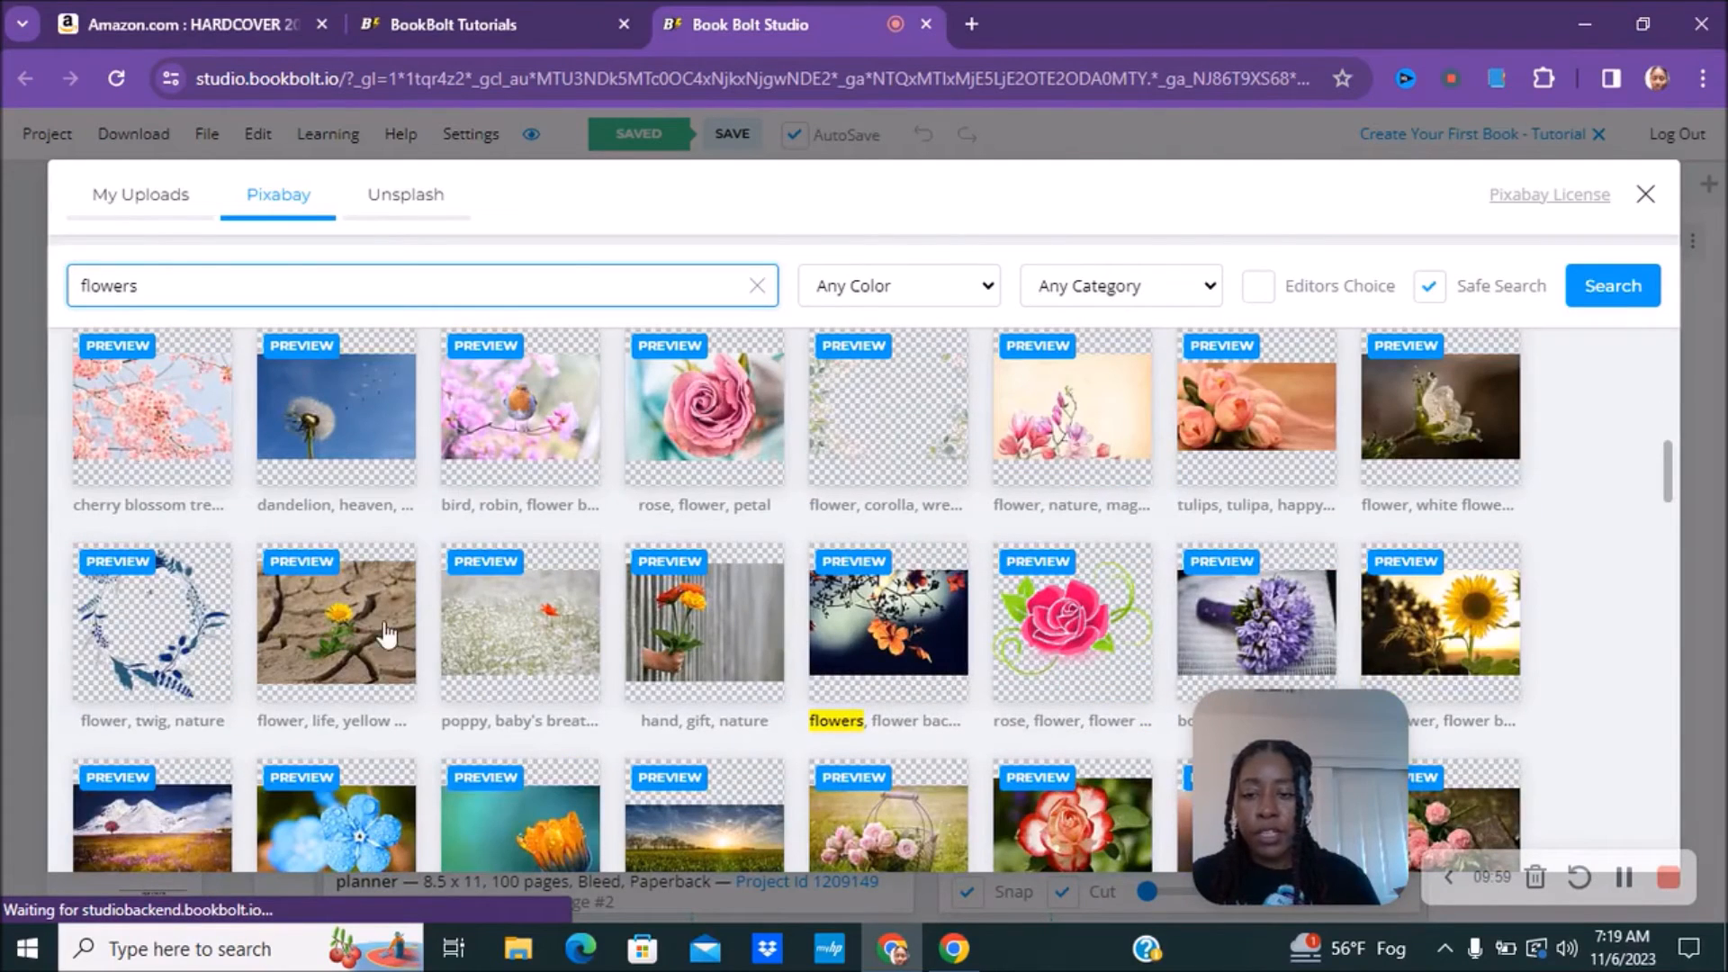
pyautogui.scroll(-5, 389, 639)
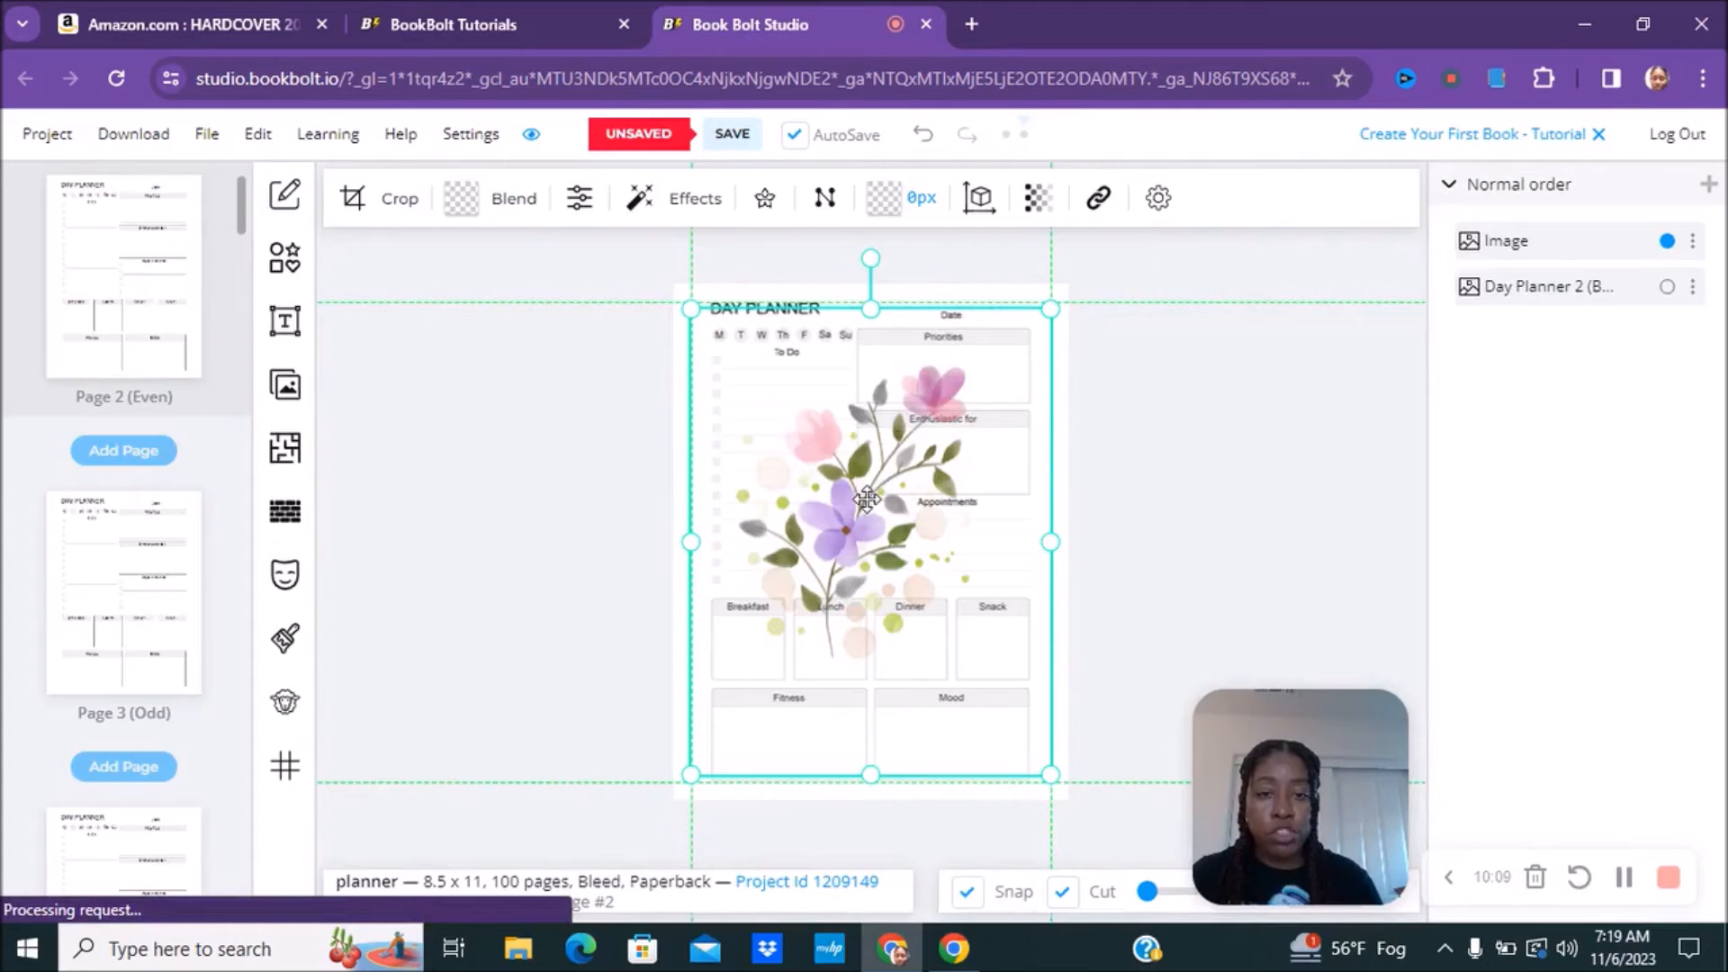
pyautogui.moveTo(868, 496); pyautogui.dragTo(868, 500)
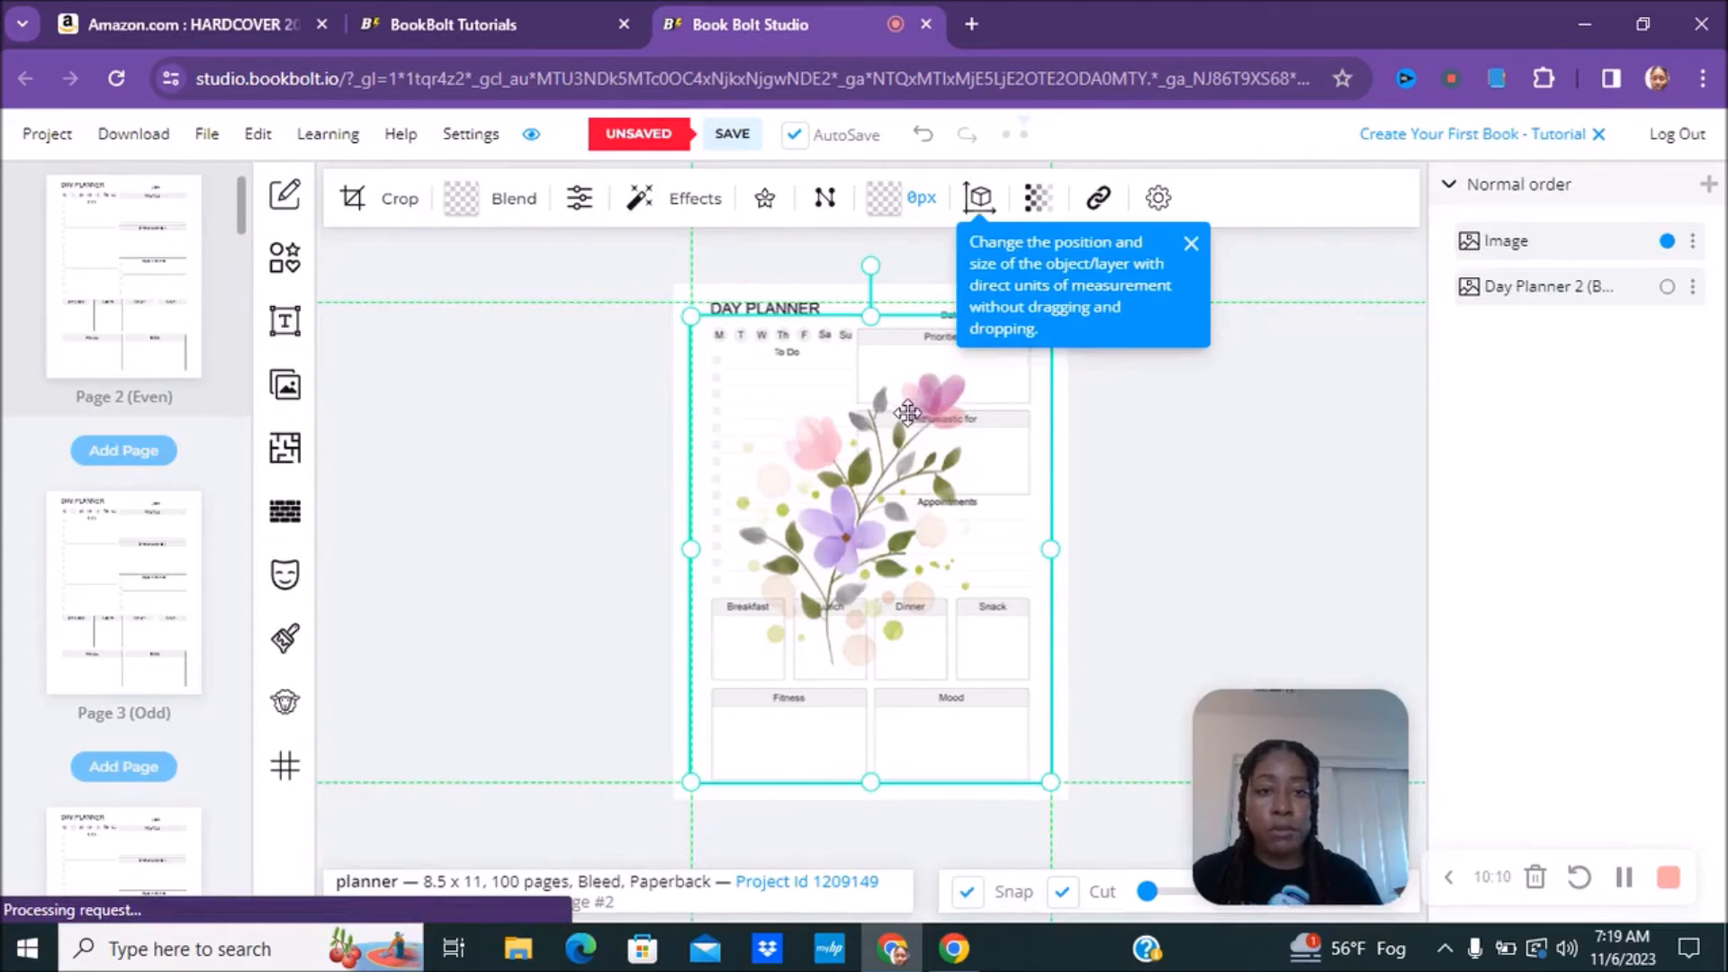
# Apply the Black & White image effect to the flower image on page 2
pyautogui.click(686, 207)
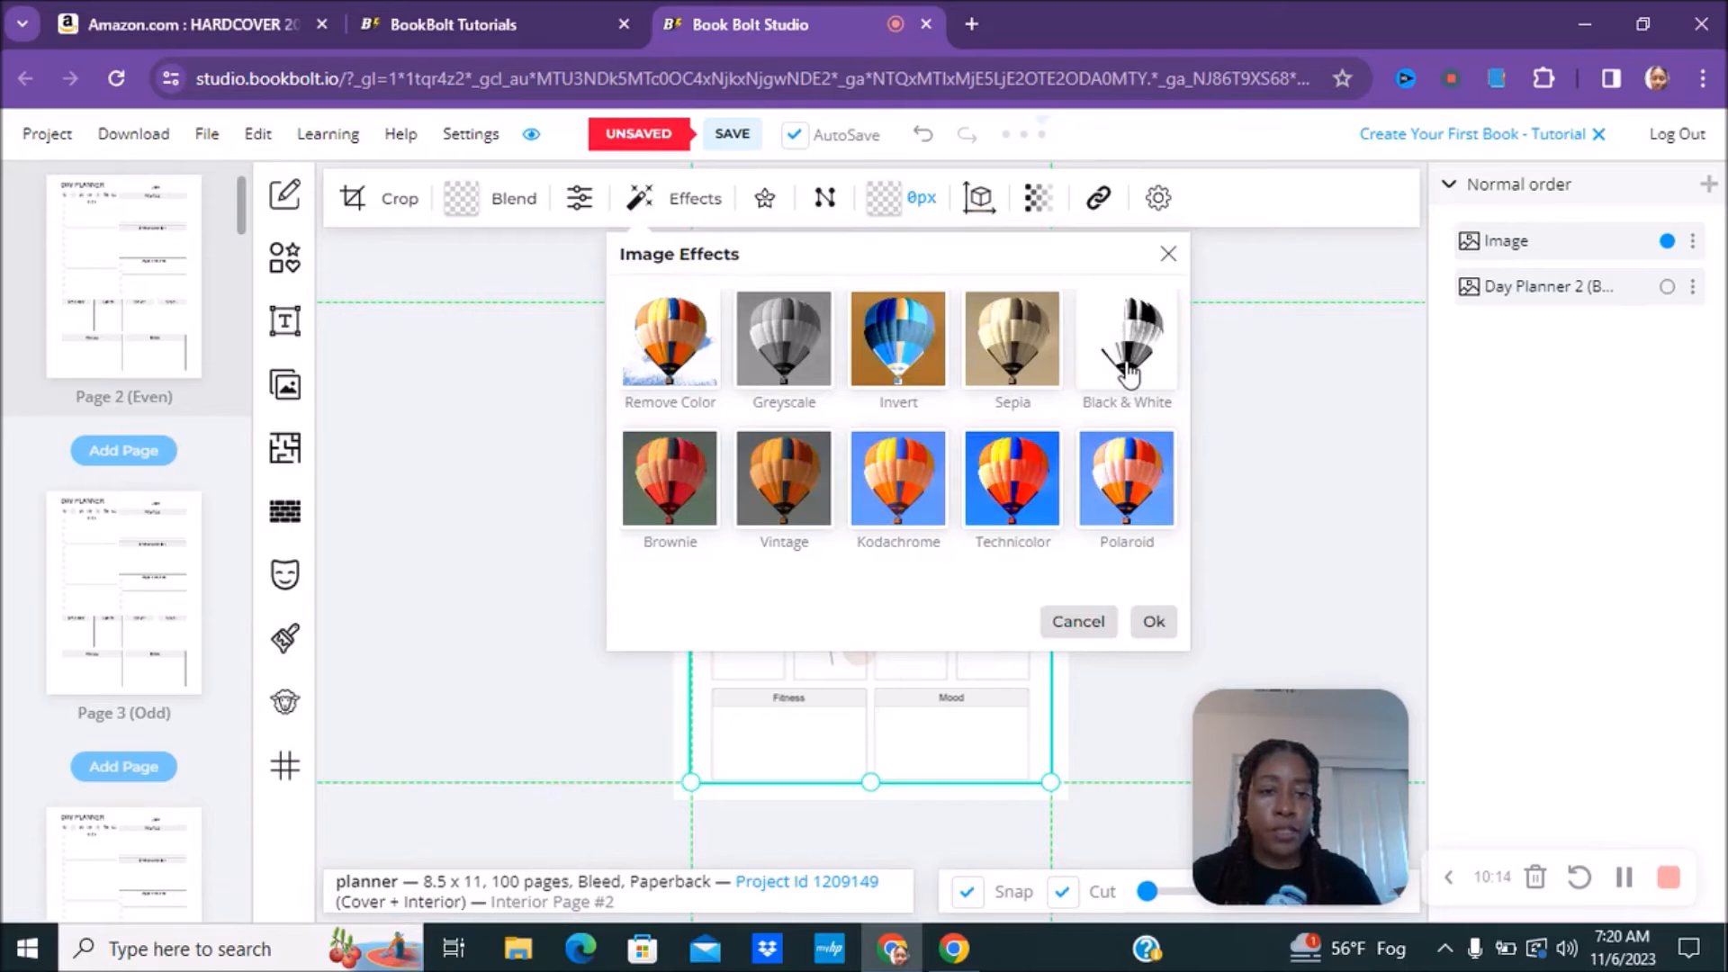
pyautogui.click(1129, 371)
pyautogui.click(1154, 625)
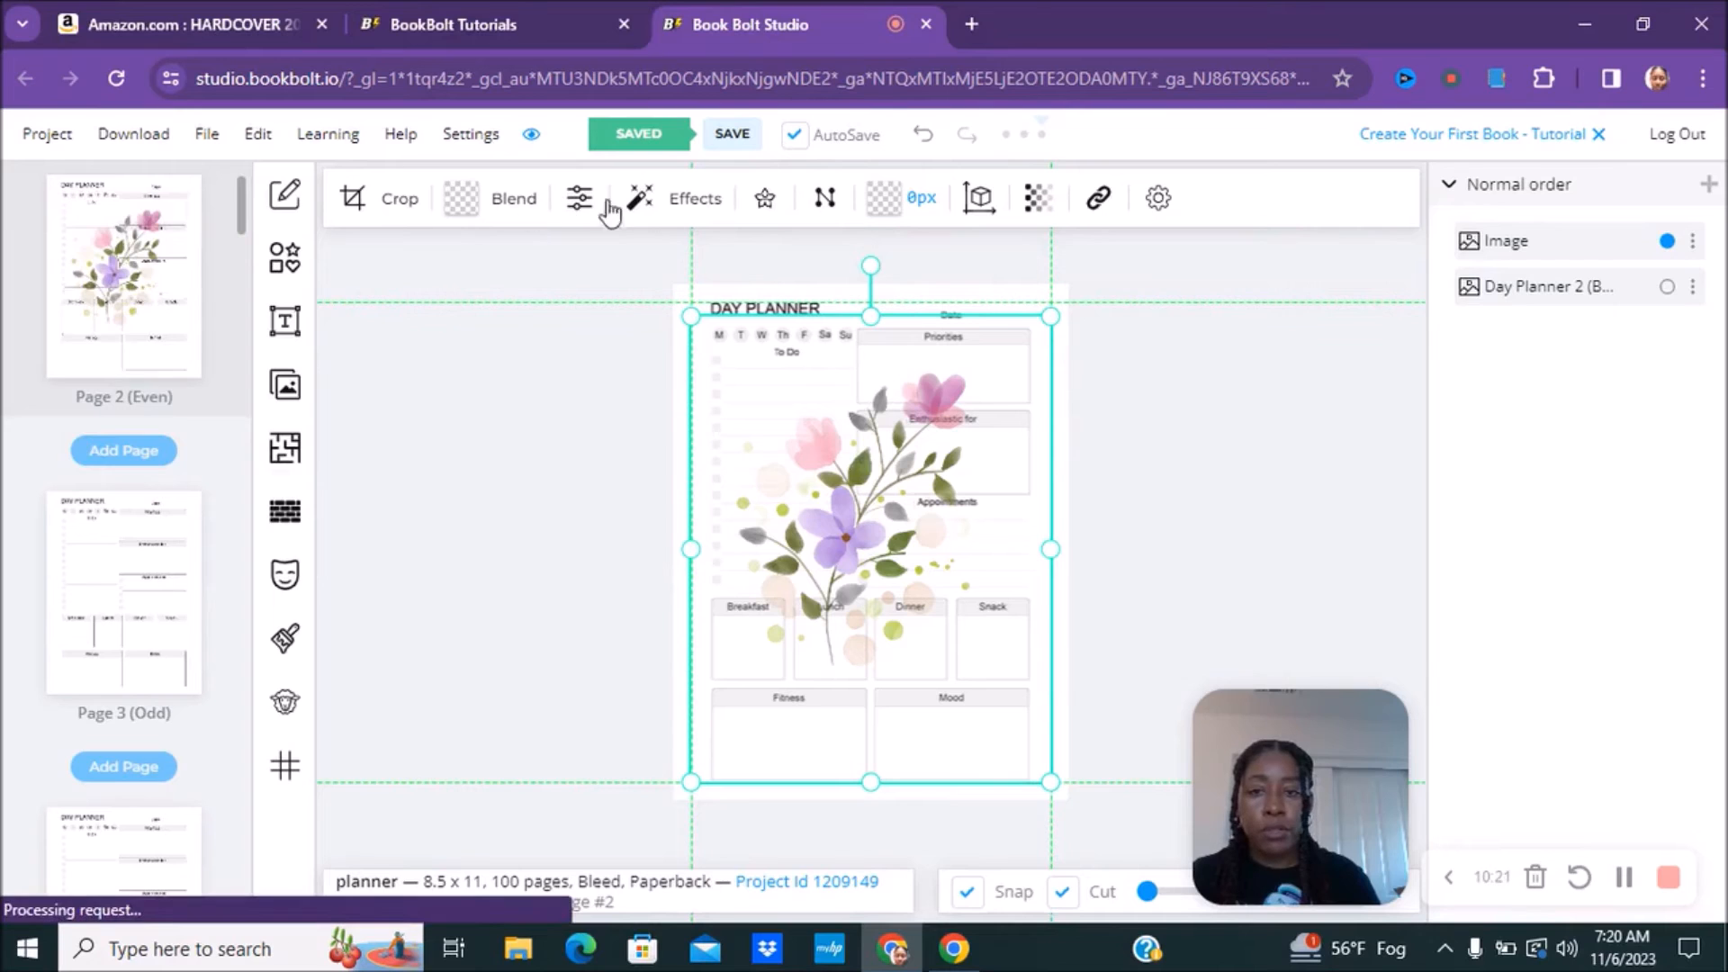
pyautogui.click(693, 200)
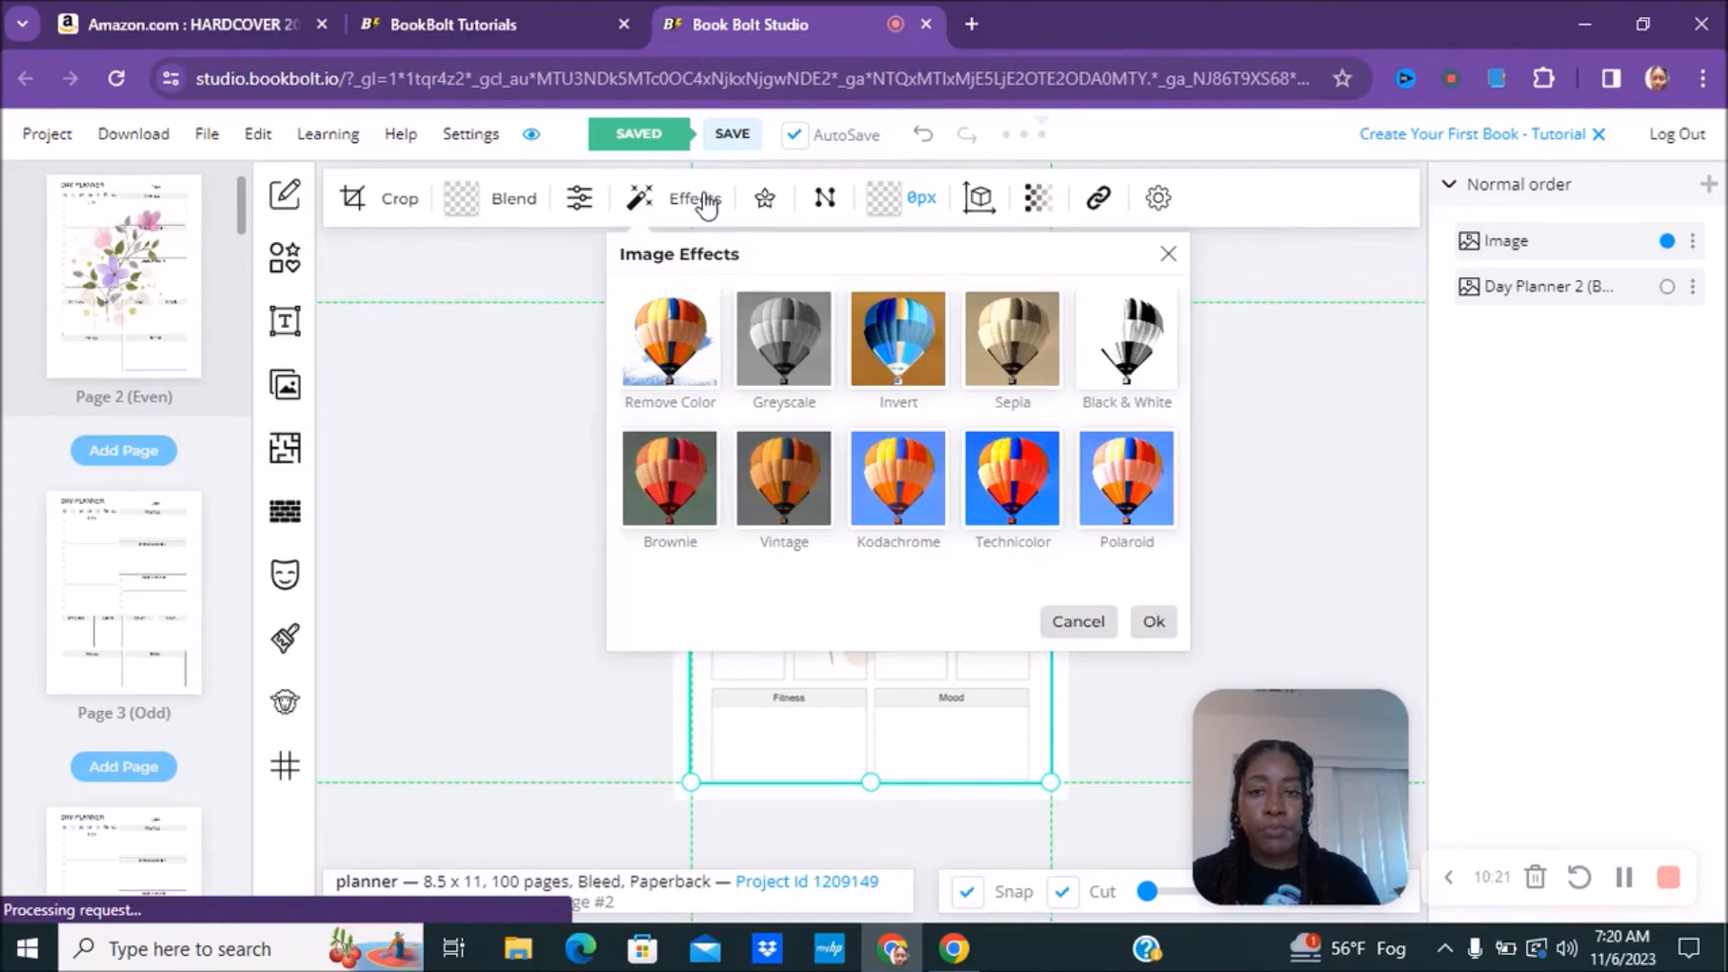
pyautogui.click(1107, 359)
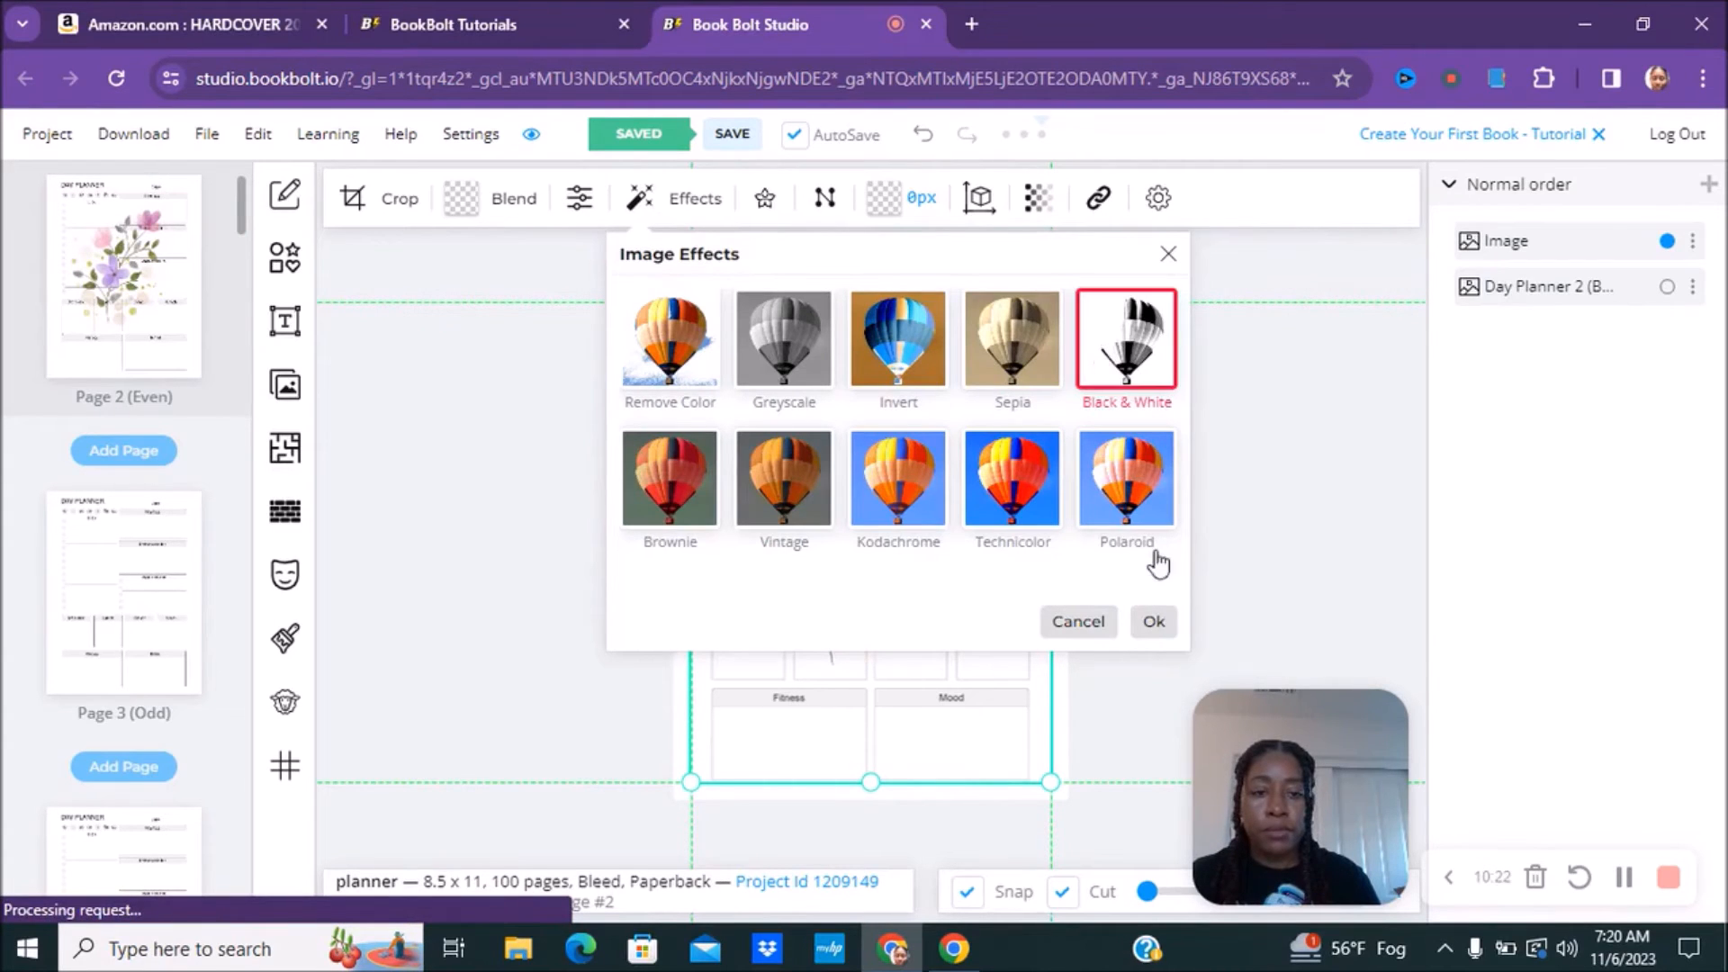
pyautogui.click(1151, 623)
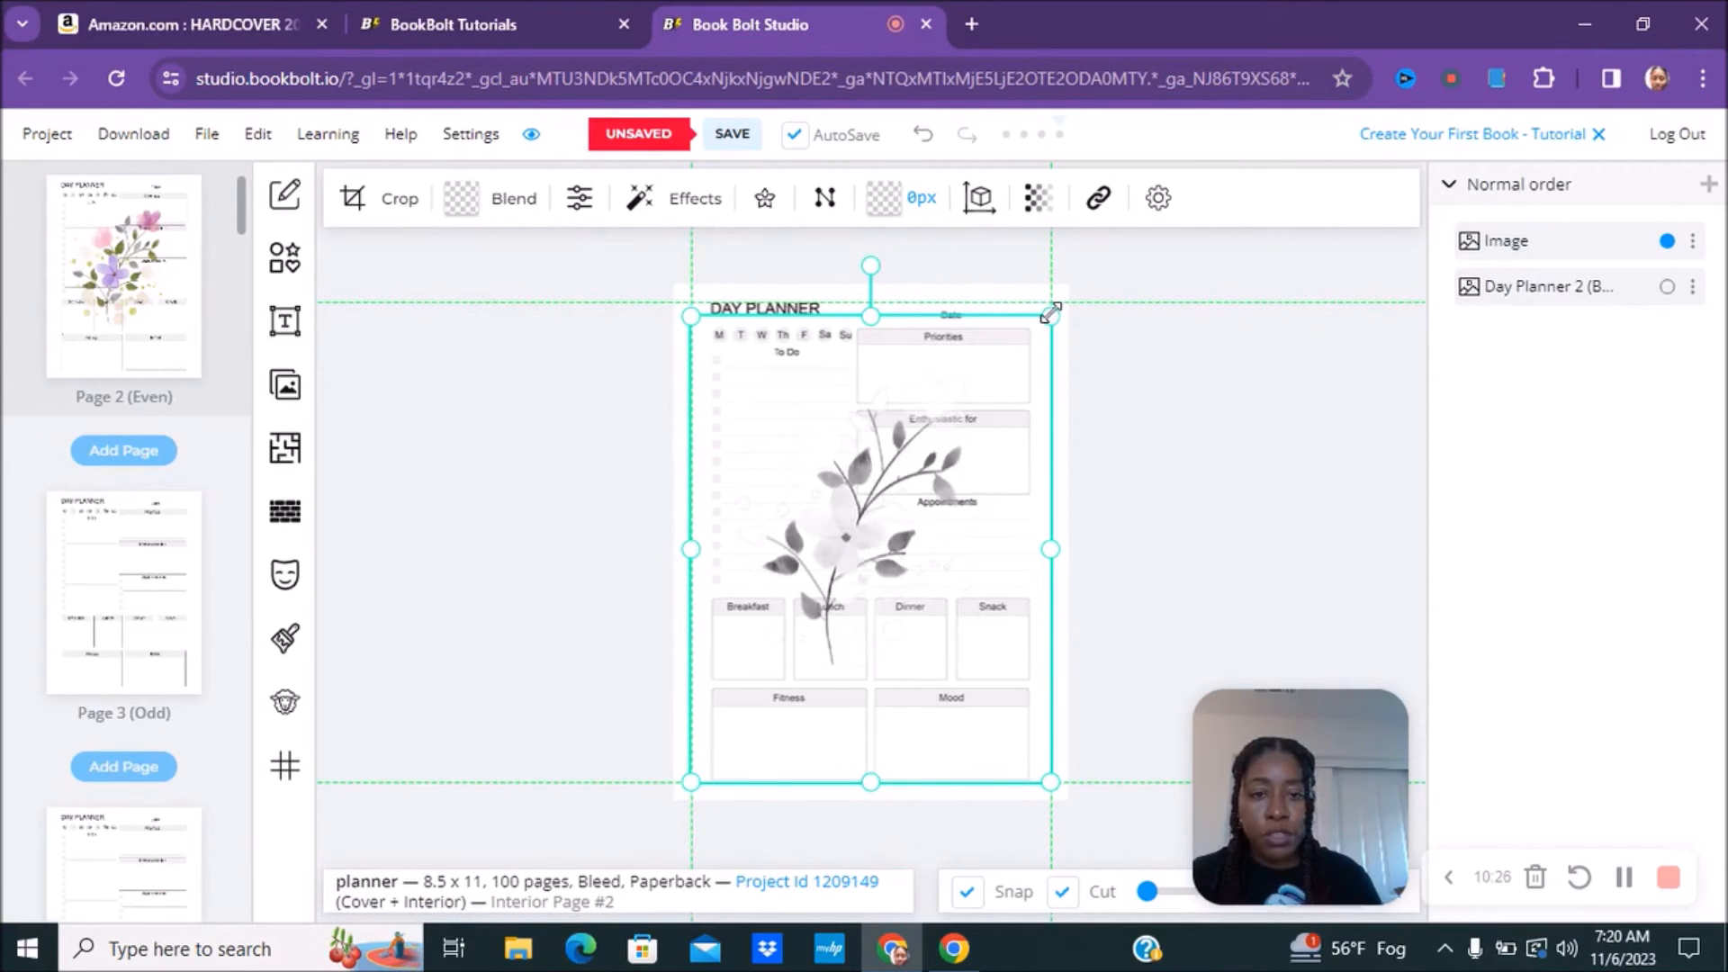
pyautogui.moveTo(1004, 368); pyautogui.dragTo(716, 744)
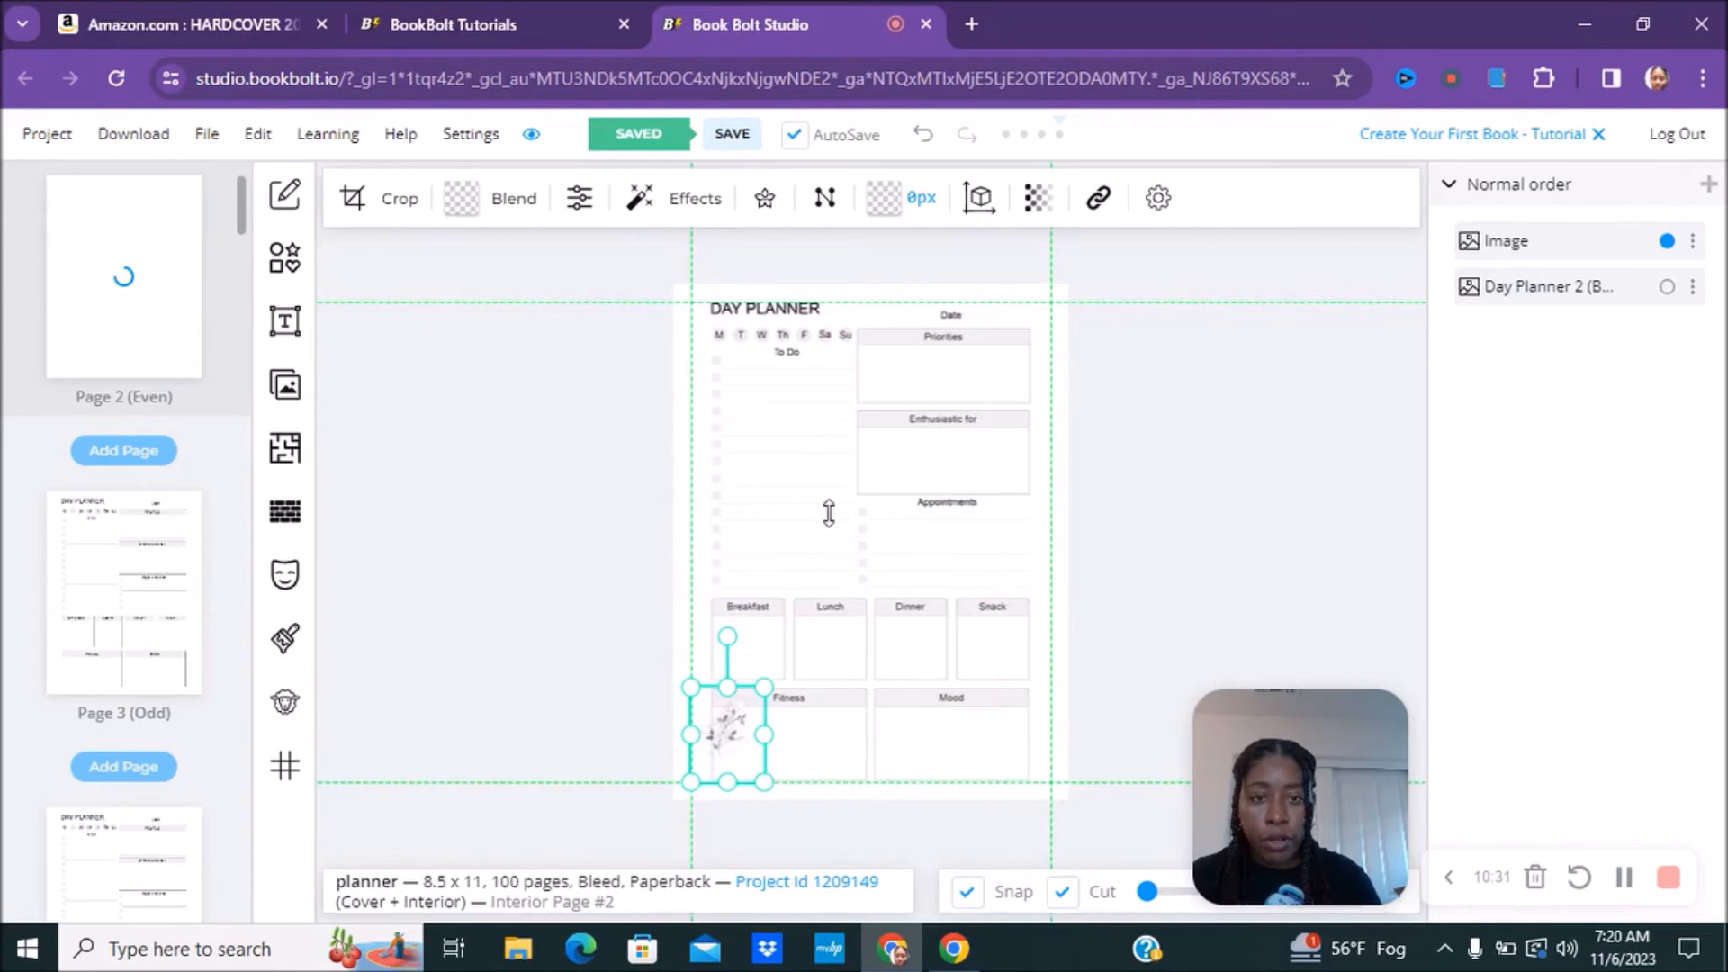
pyautogui.moveTo(728, 689); pyautogui.dragTo(826, 518)
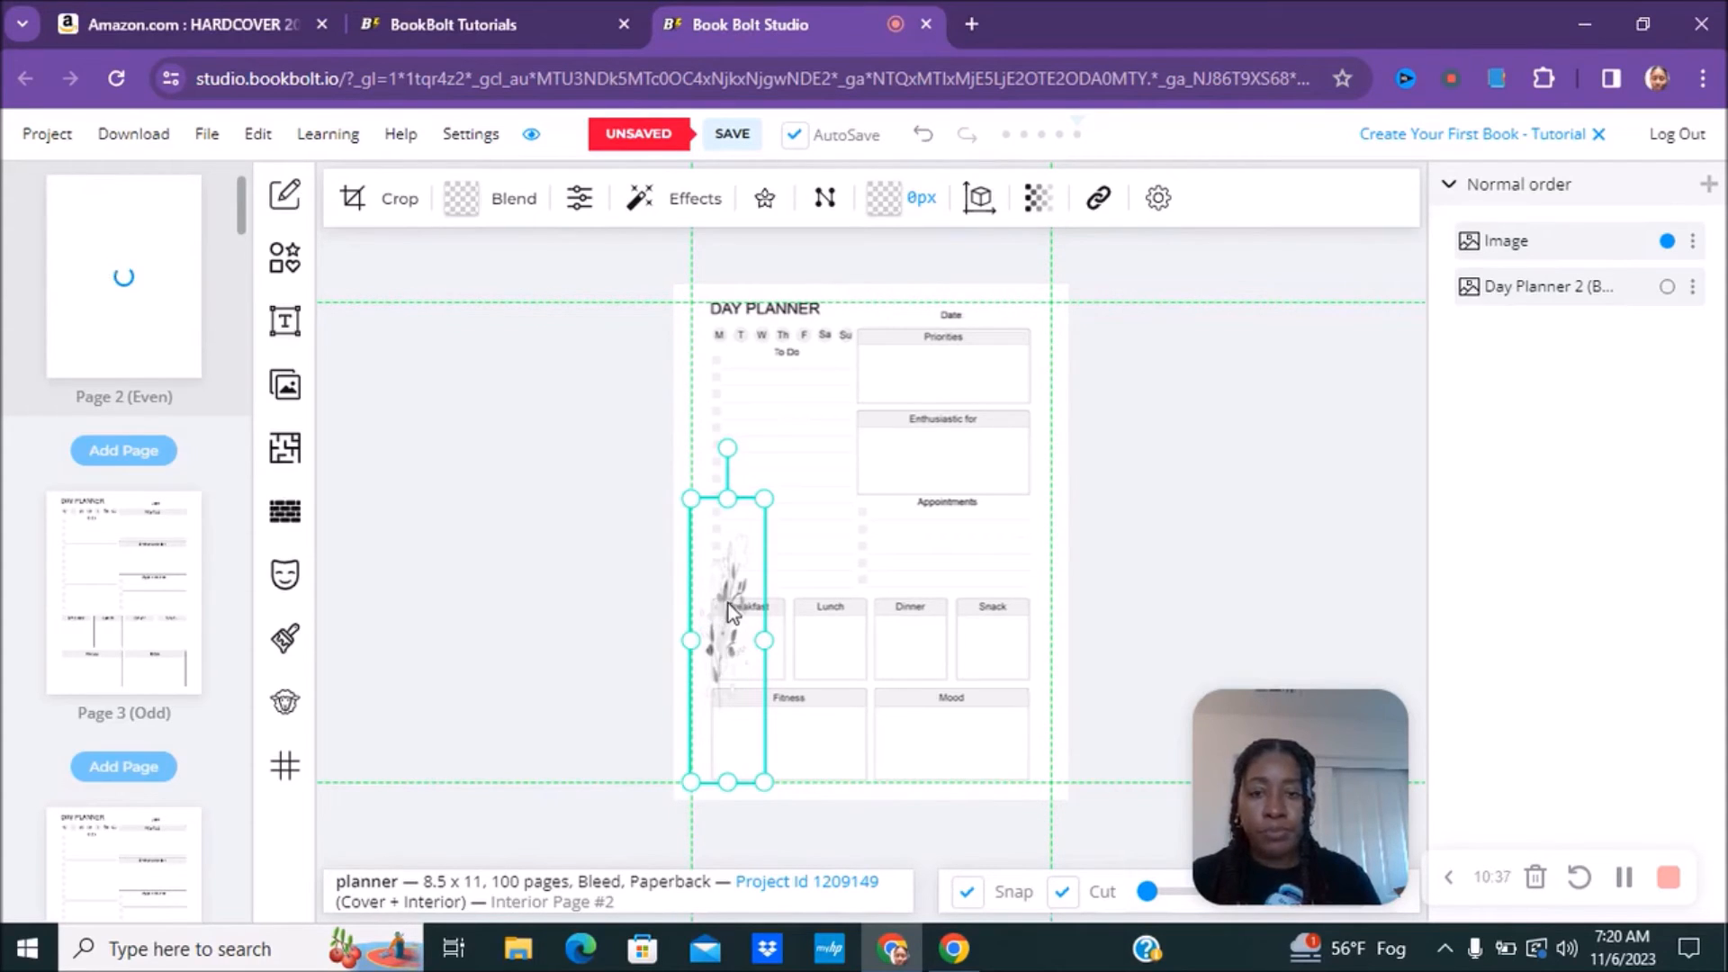
pyautogui.click(868, 521)
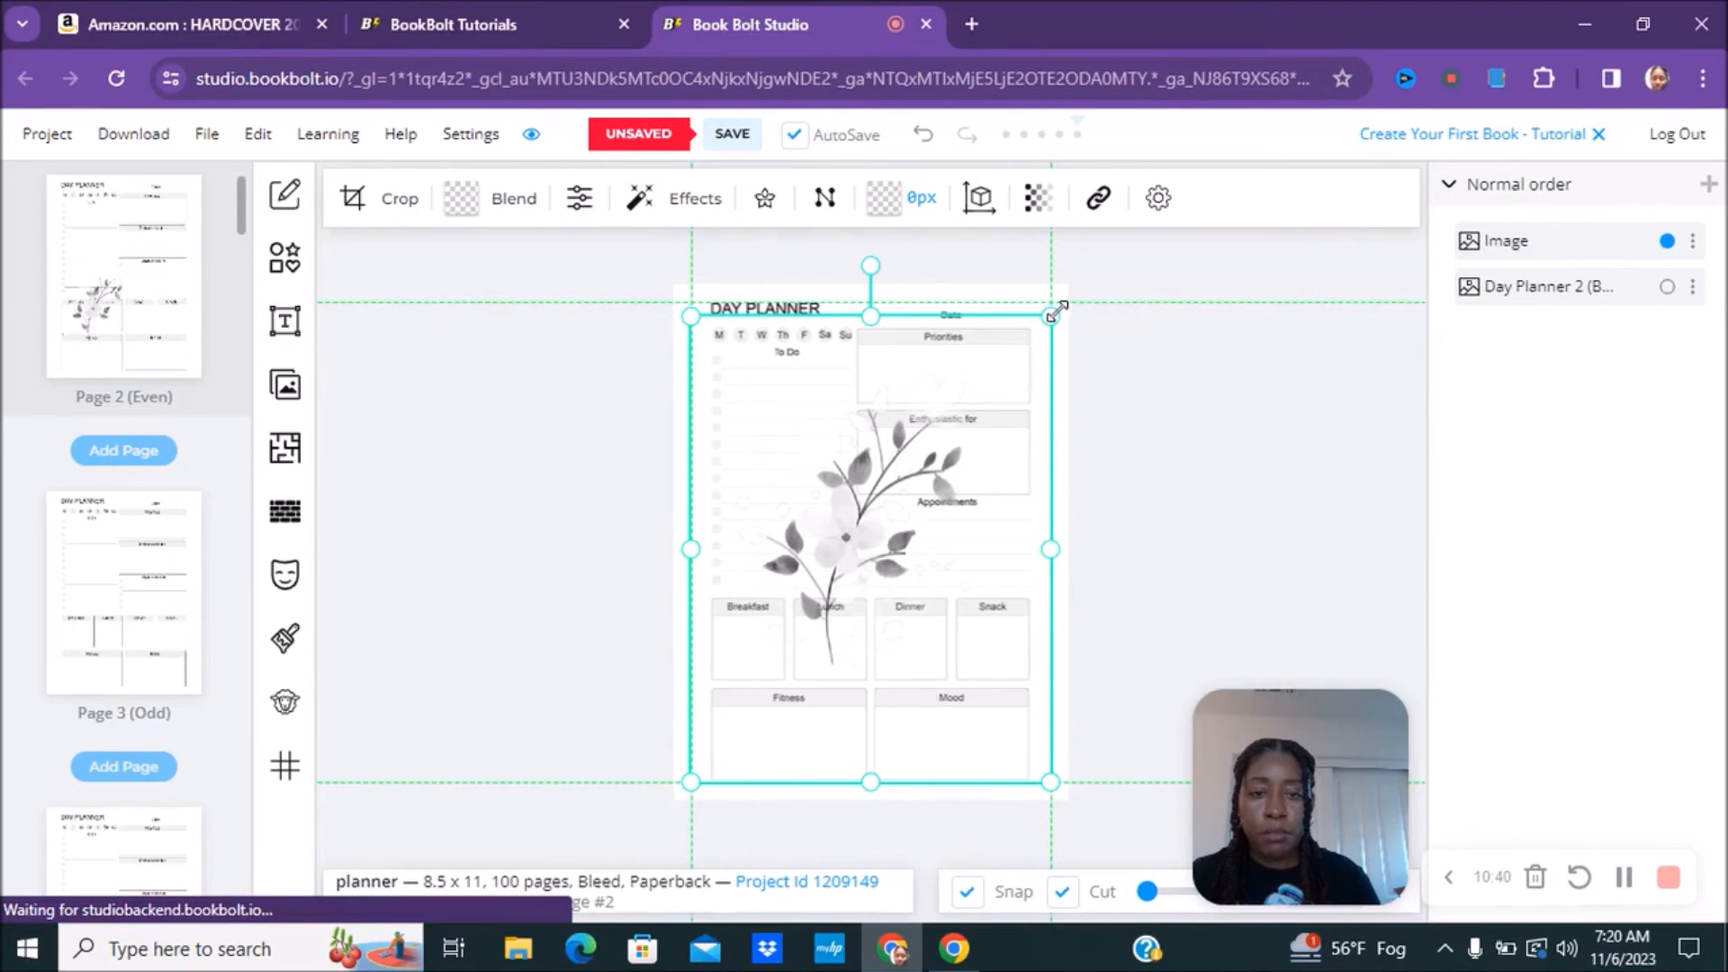
# Shrink the flower image proportionally to less than half its width and place it near the page centre, overlapping the Enthusiastic for and Appointments sections
pyautogui.moveTo(993, 425); pyautogui.dragTo(839, 590)
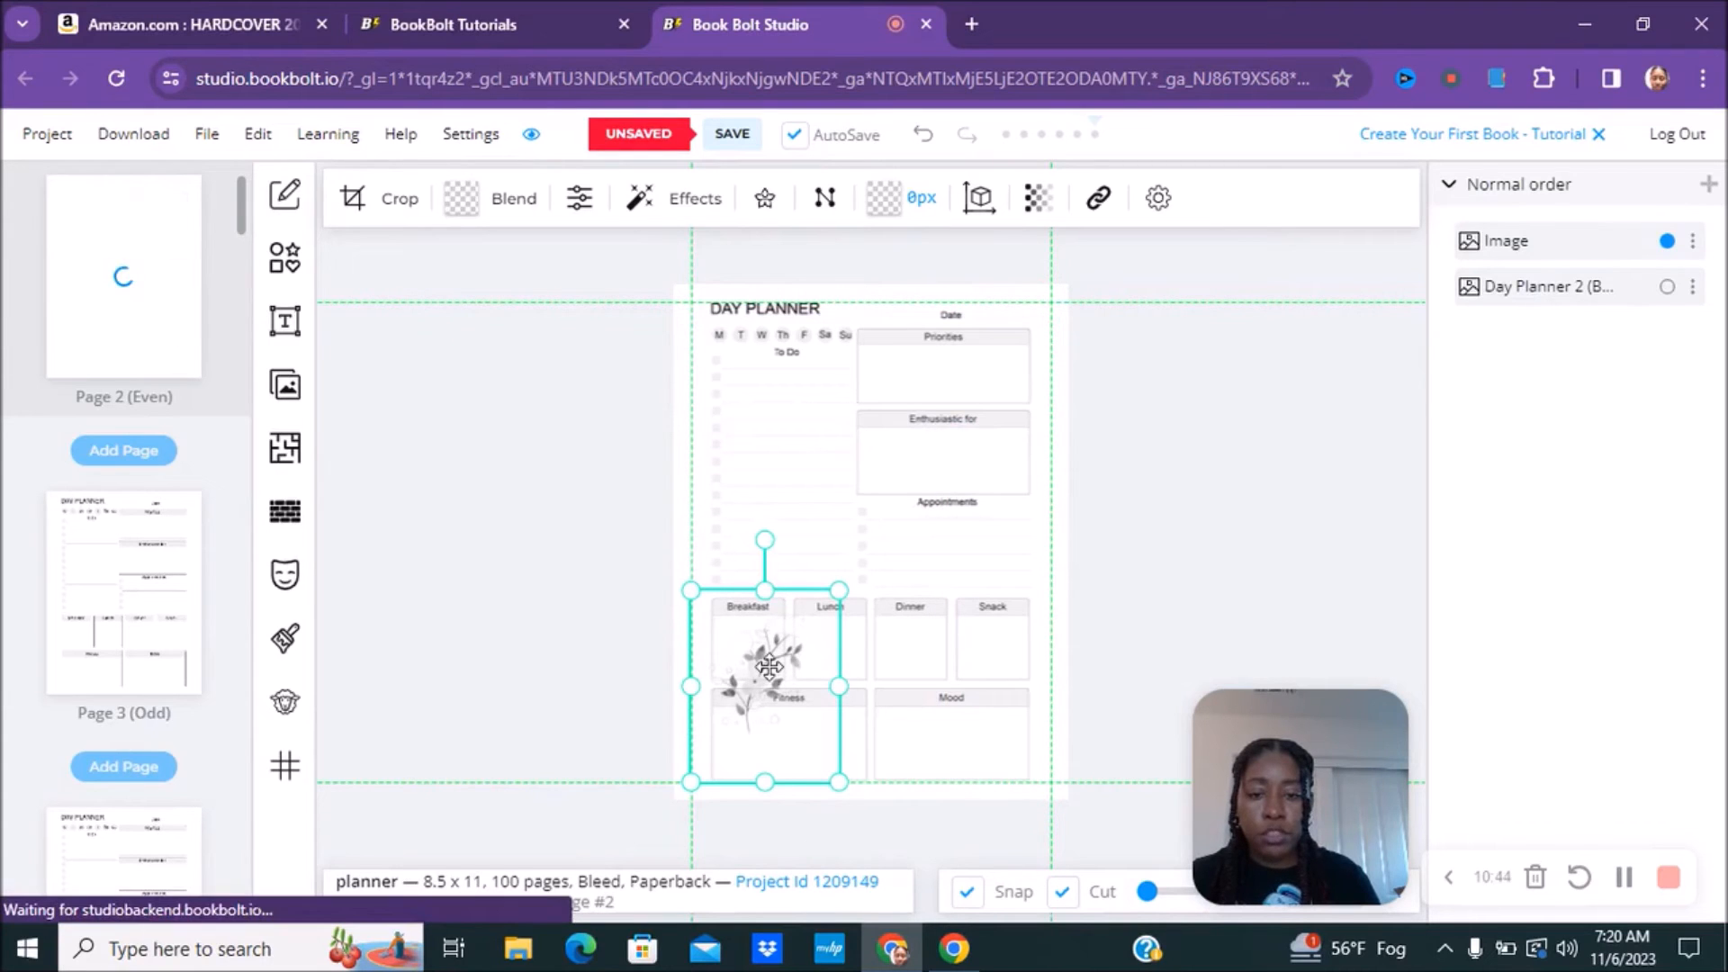
pyautogui.moveTo(785, 637); pyautogui.dragTo(899, 478)
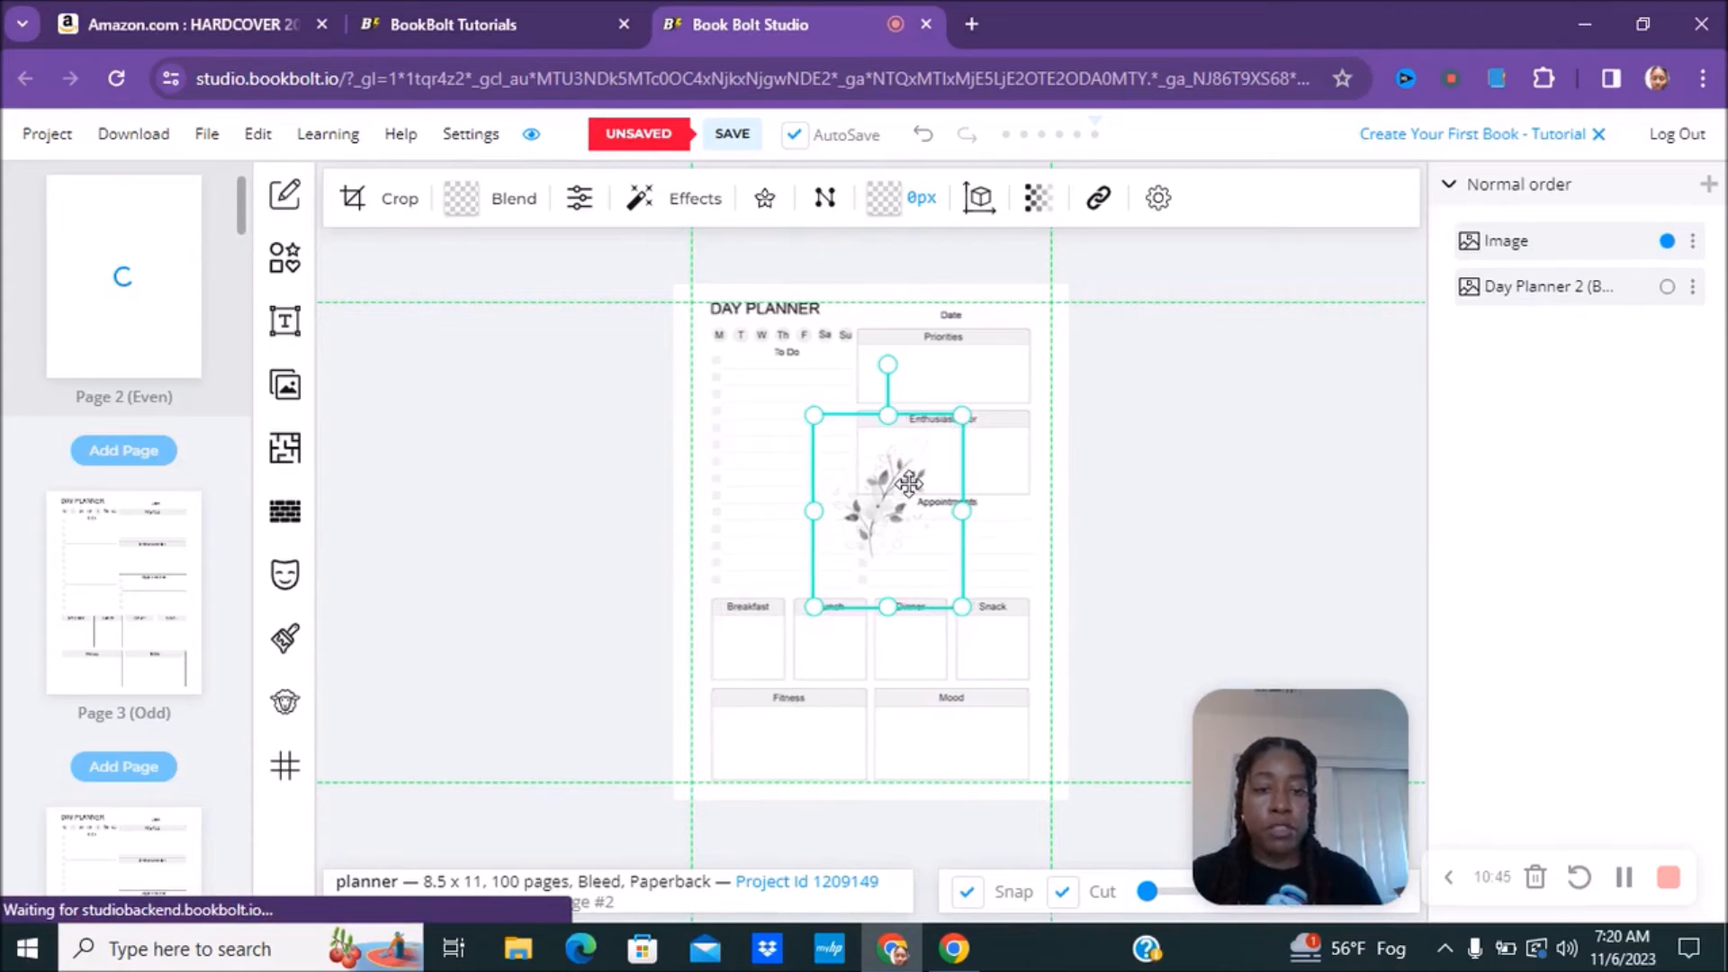
# Lower the flower image's opacity to 38 and deselect it
pyautogui.click(1038, 198)
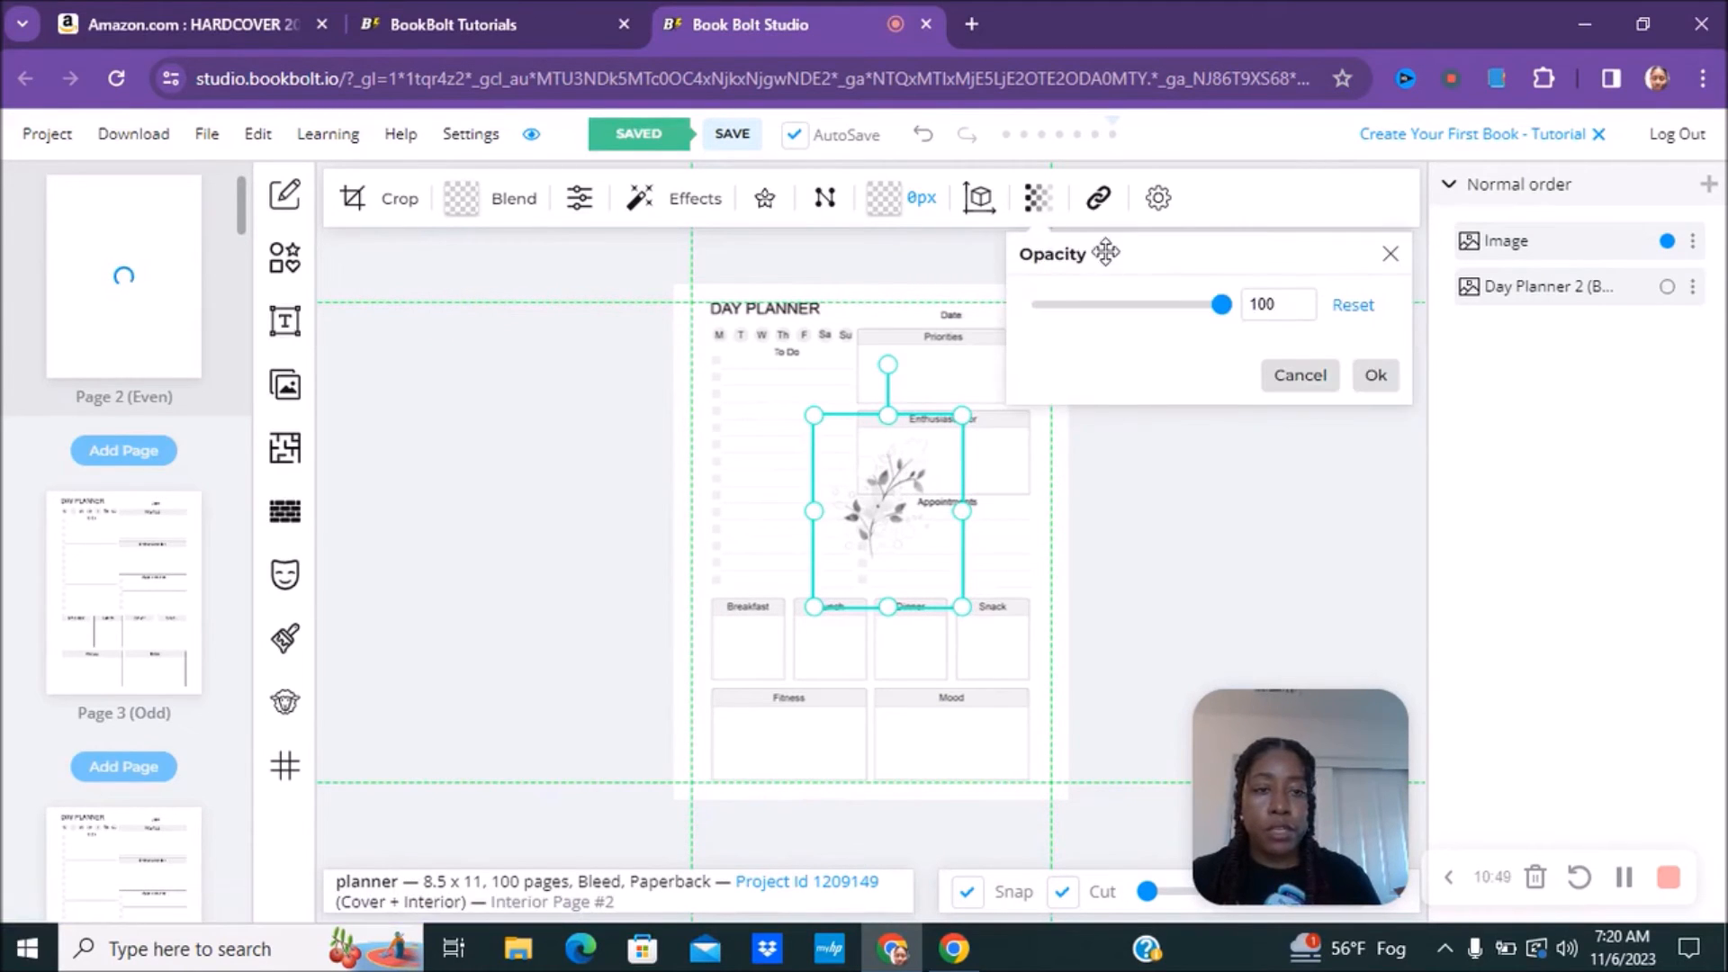
pyautogui.click(1120, 306)
pyautogui.click(1099, 305)
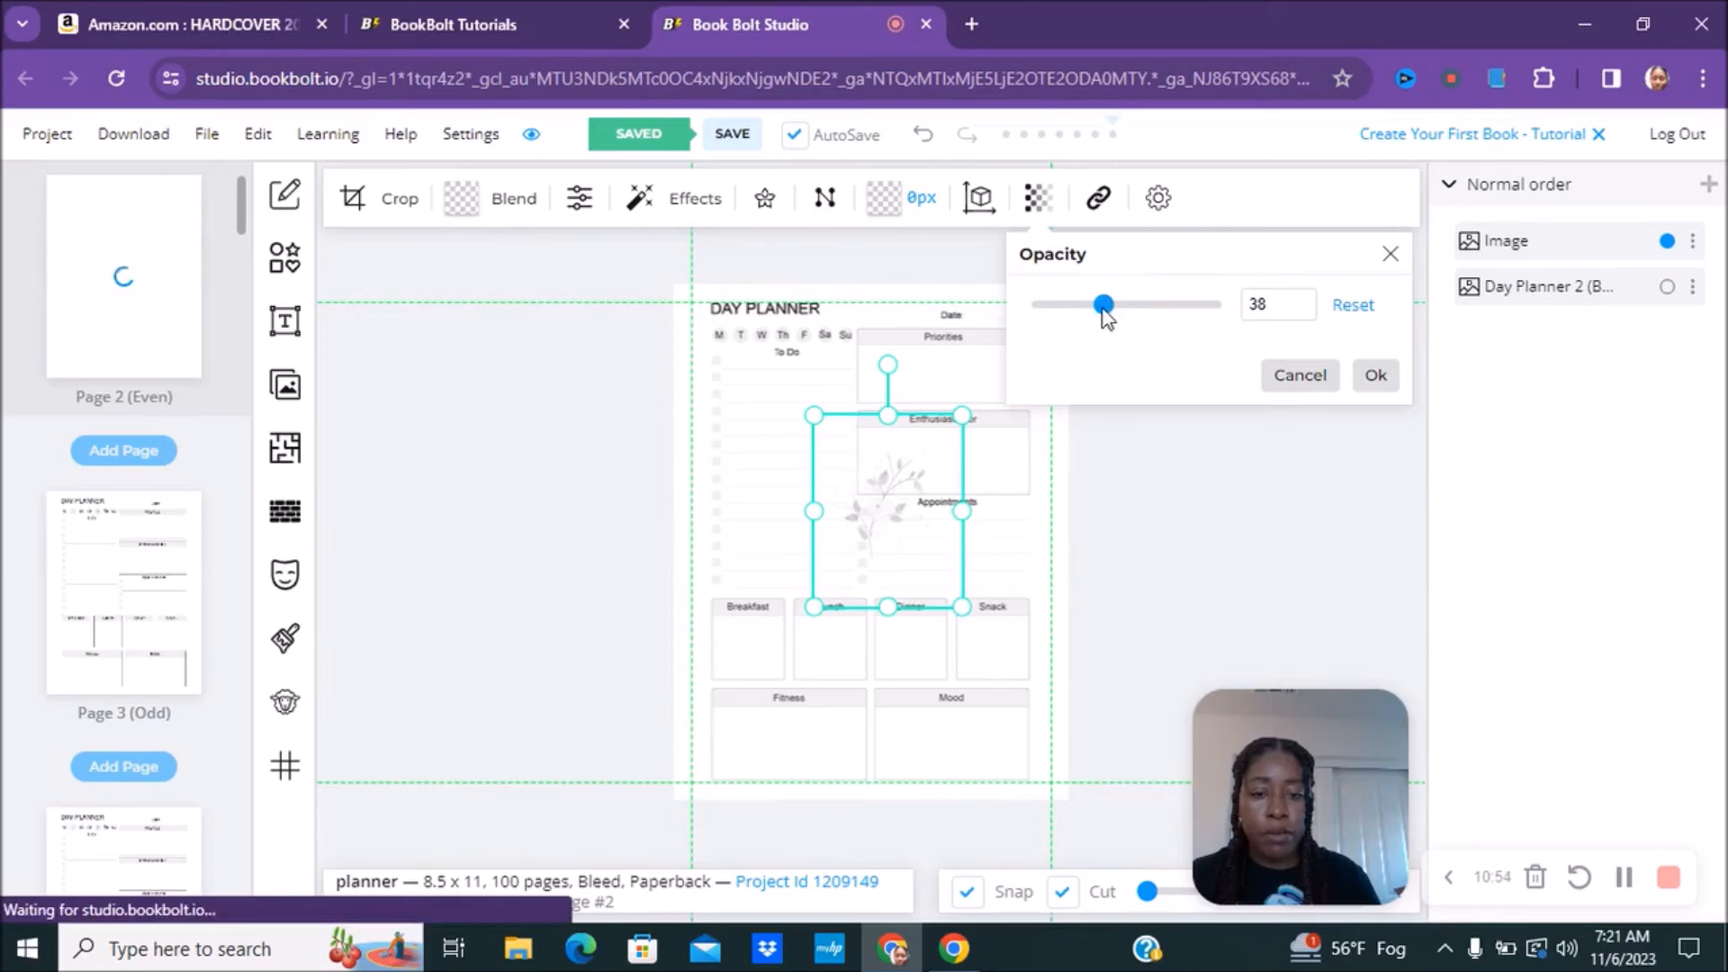
pyautogui.click(623, 496)
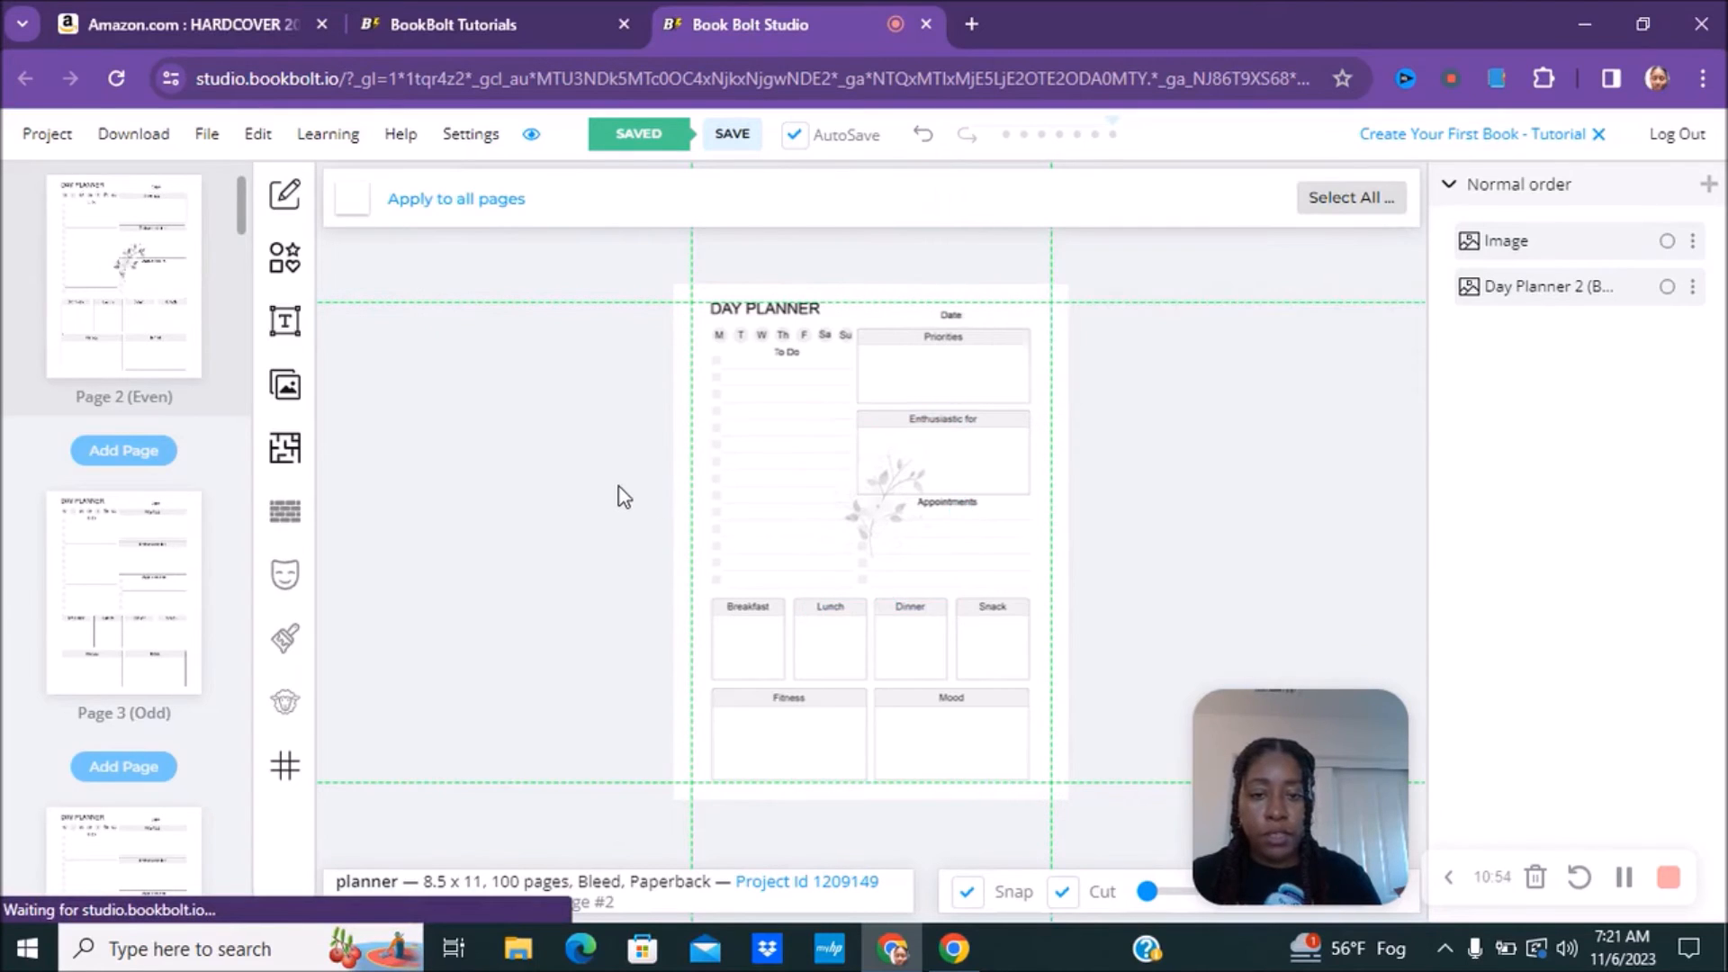
# Move the faded flower image on page 2 slightly down and left, between the To Do and Appointments sections
pyautogui.click(916, 501)
pyautogui.moveTo(916, 502); pyautogui.dragTo(888, 523)
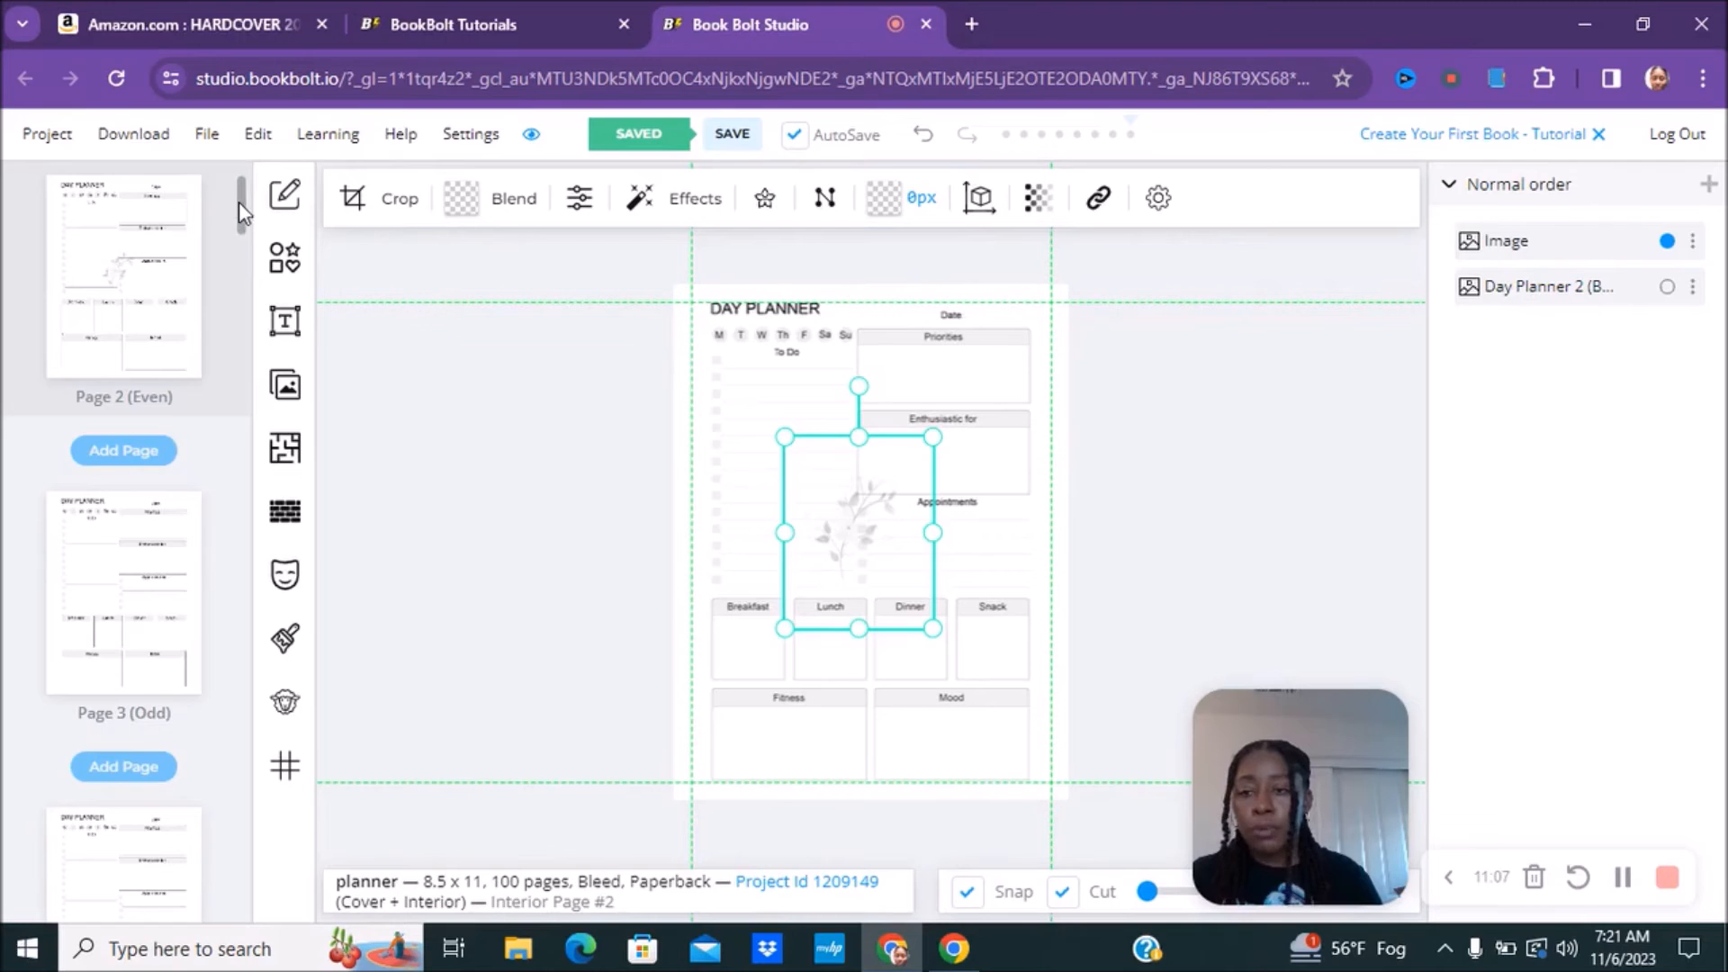
# Open the blank page 1 and add a Heading text element to it
pyautogui.scroll(-3, 239, 201)
pyautogui.scroll(10, 251, 239)
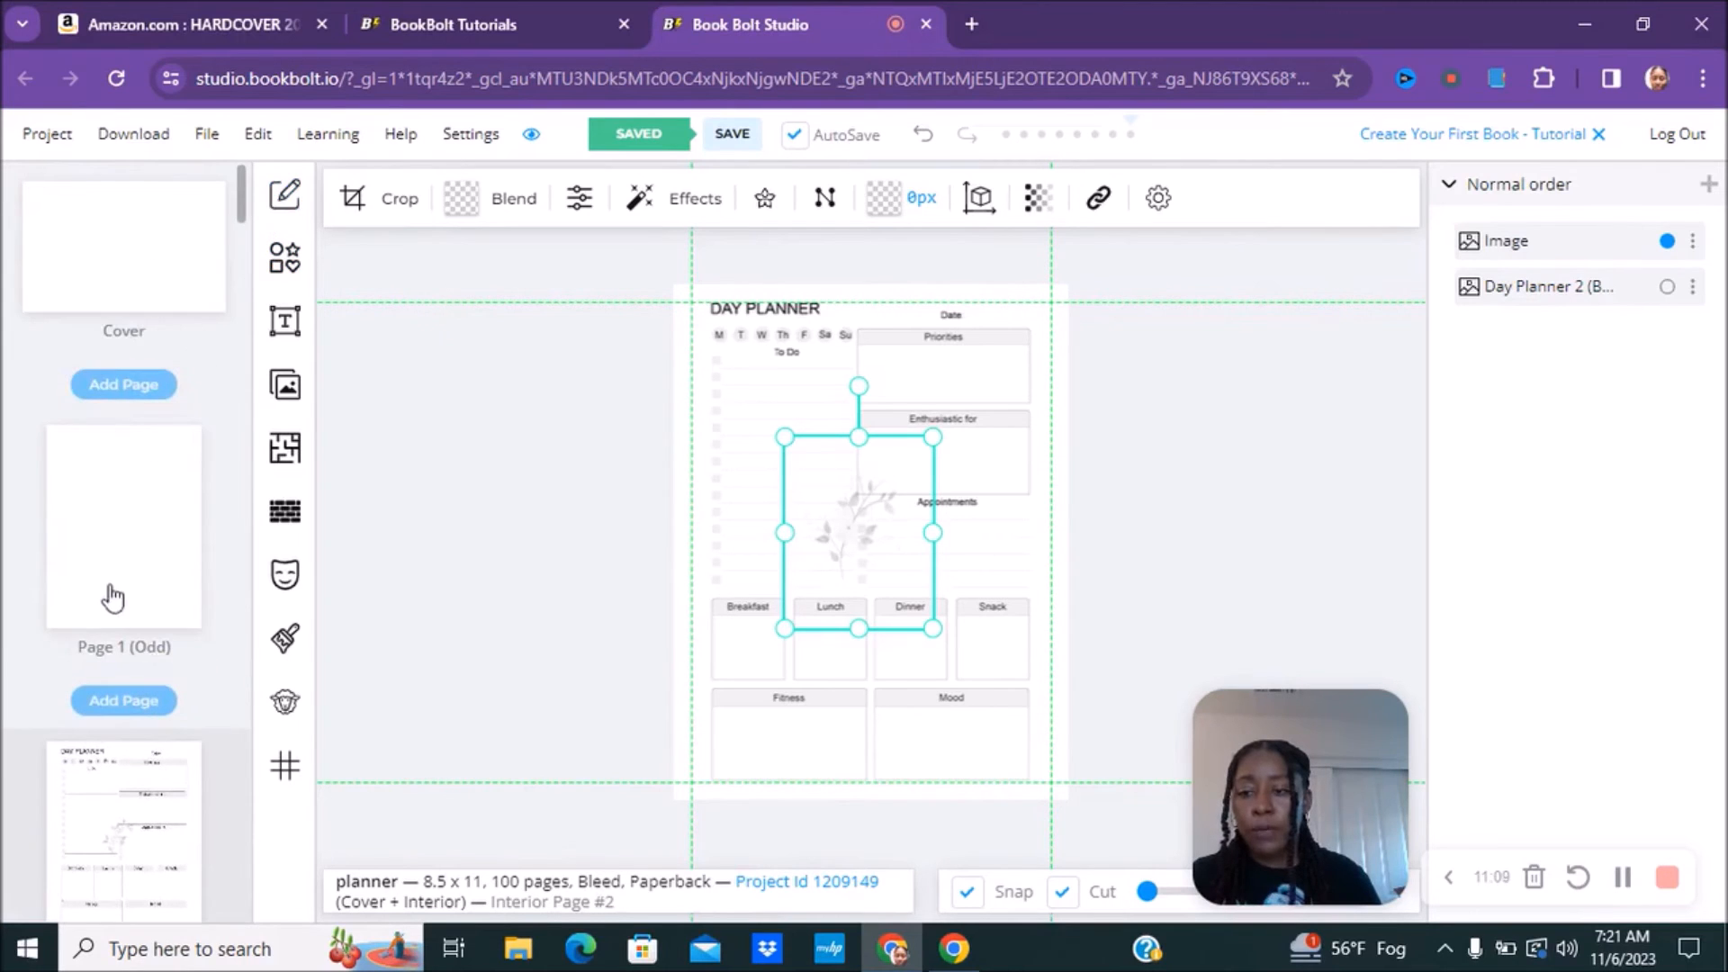
pyautogui.click(110, 544)
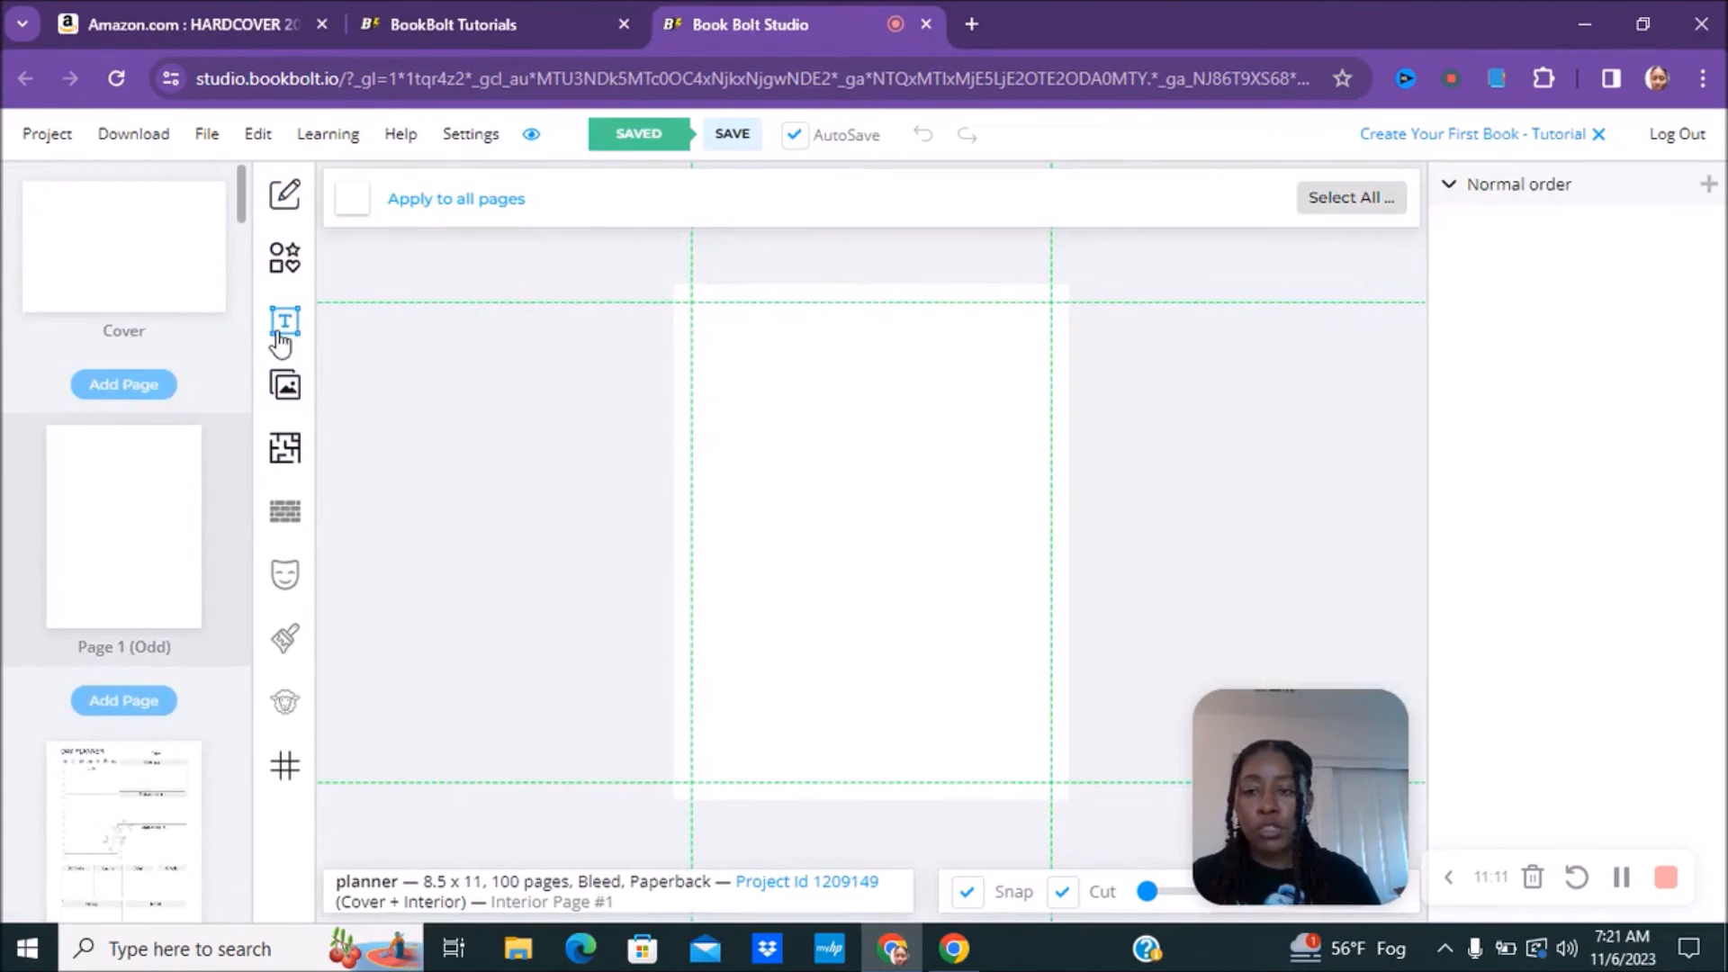
pyautogui.click(283, 325)
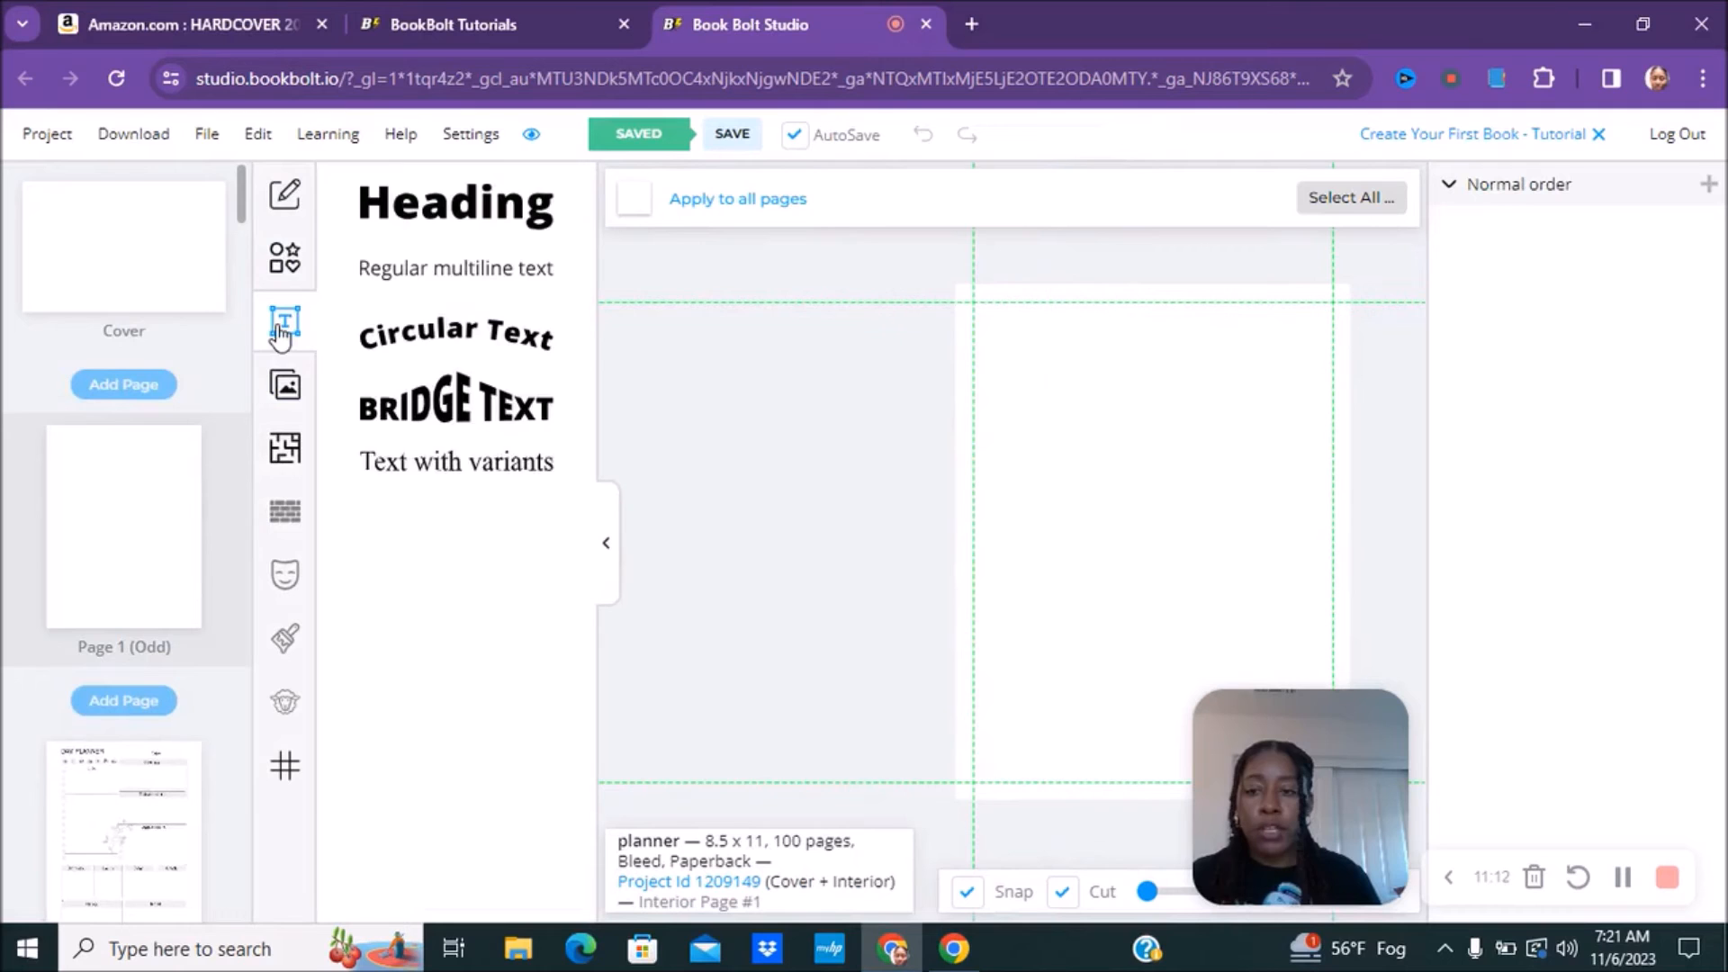
pyautogui.click(451, 219)
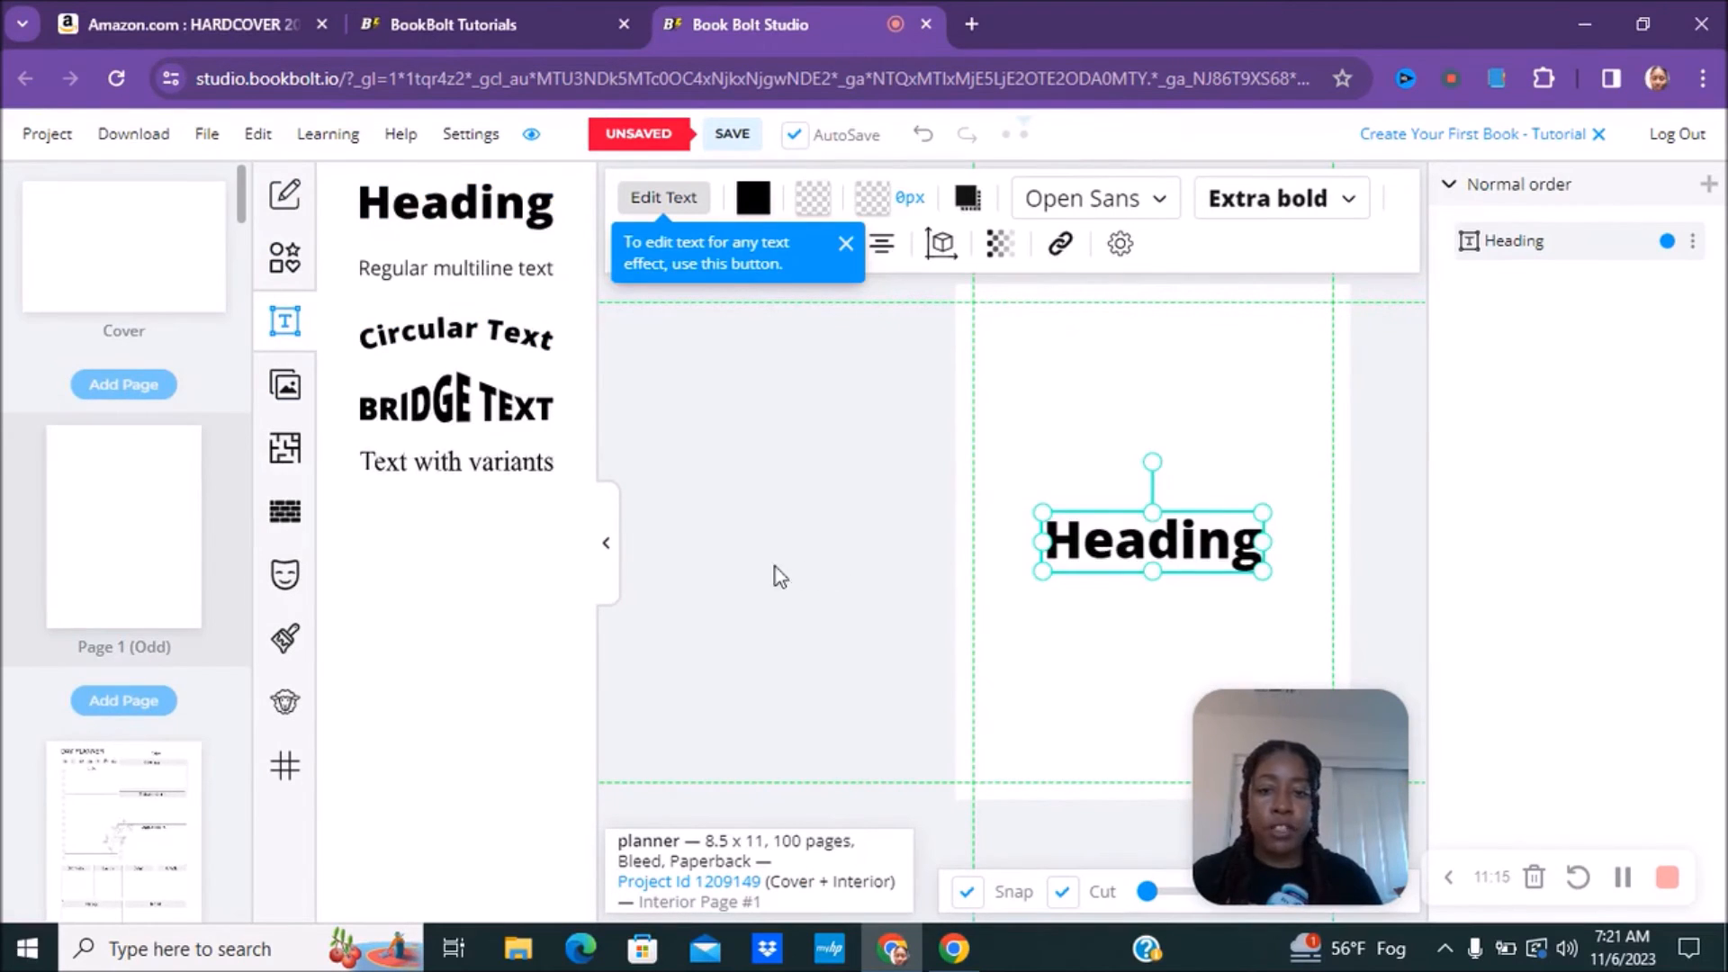
pyautogui.click(608, 545)
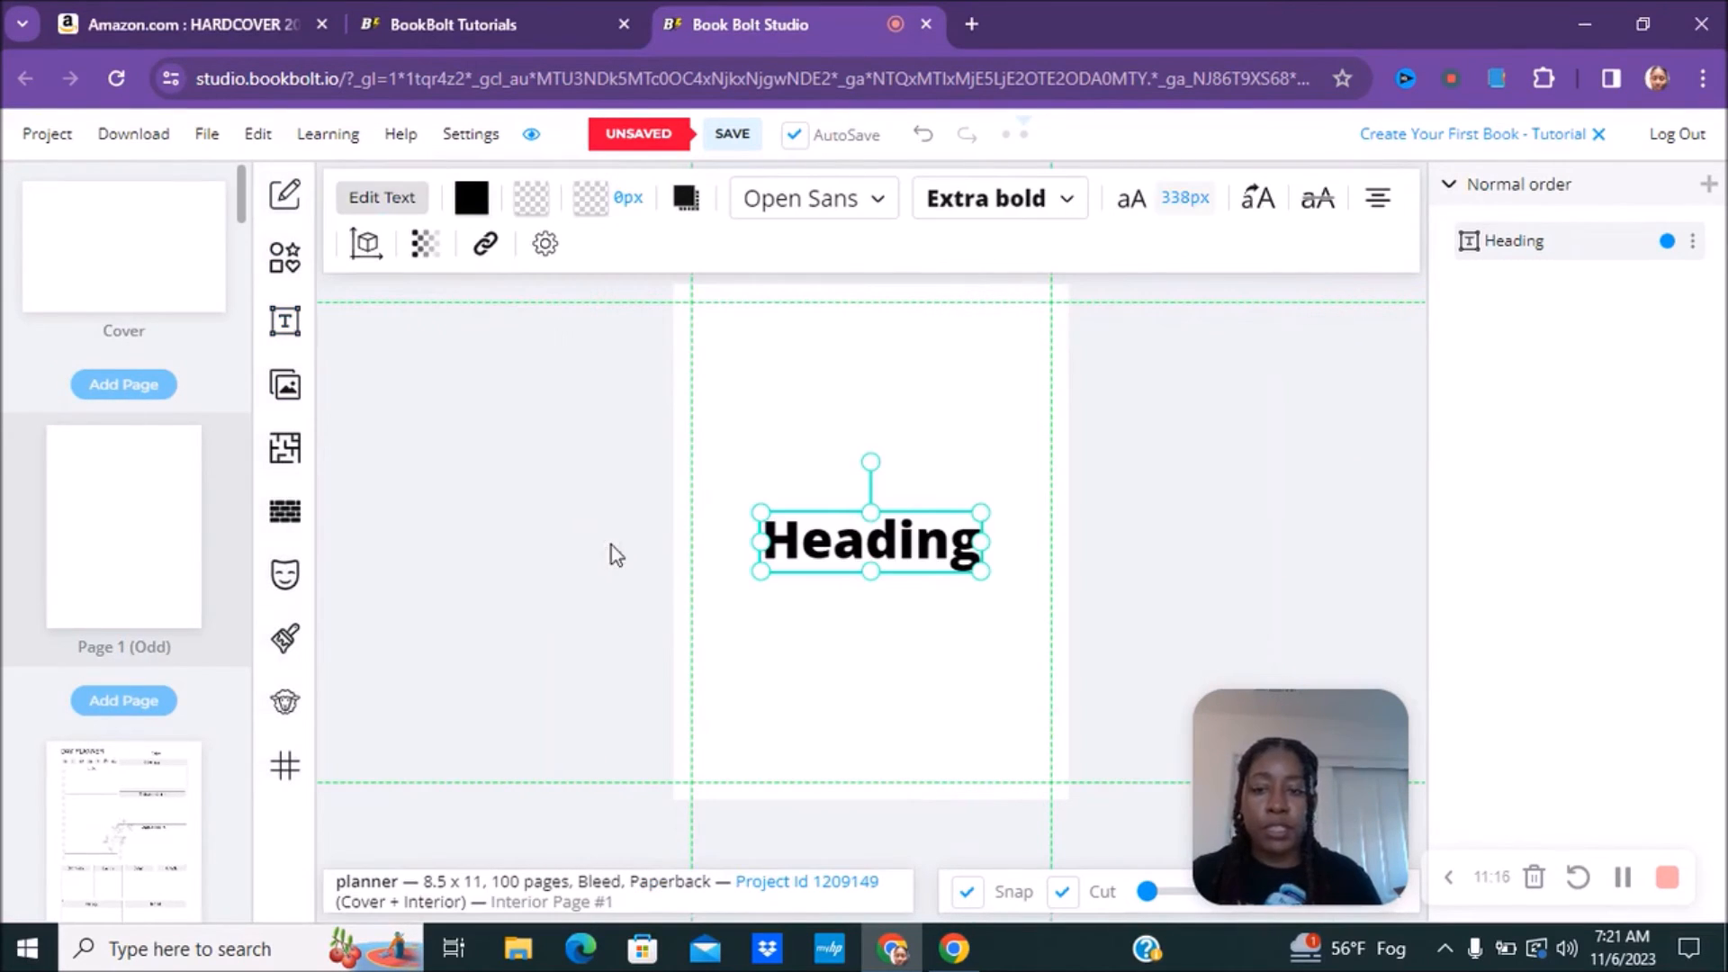
# Replace the heading's placeholder text on page 1 with "This Planner Belongs To"
pyautogui.doubleClick(877, 535)
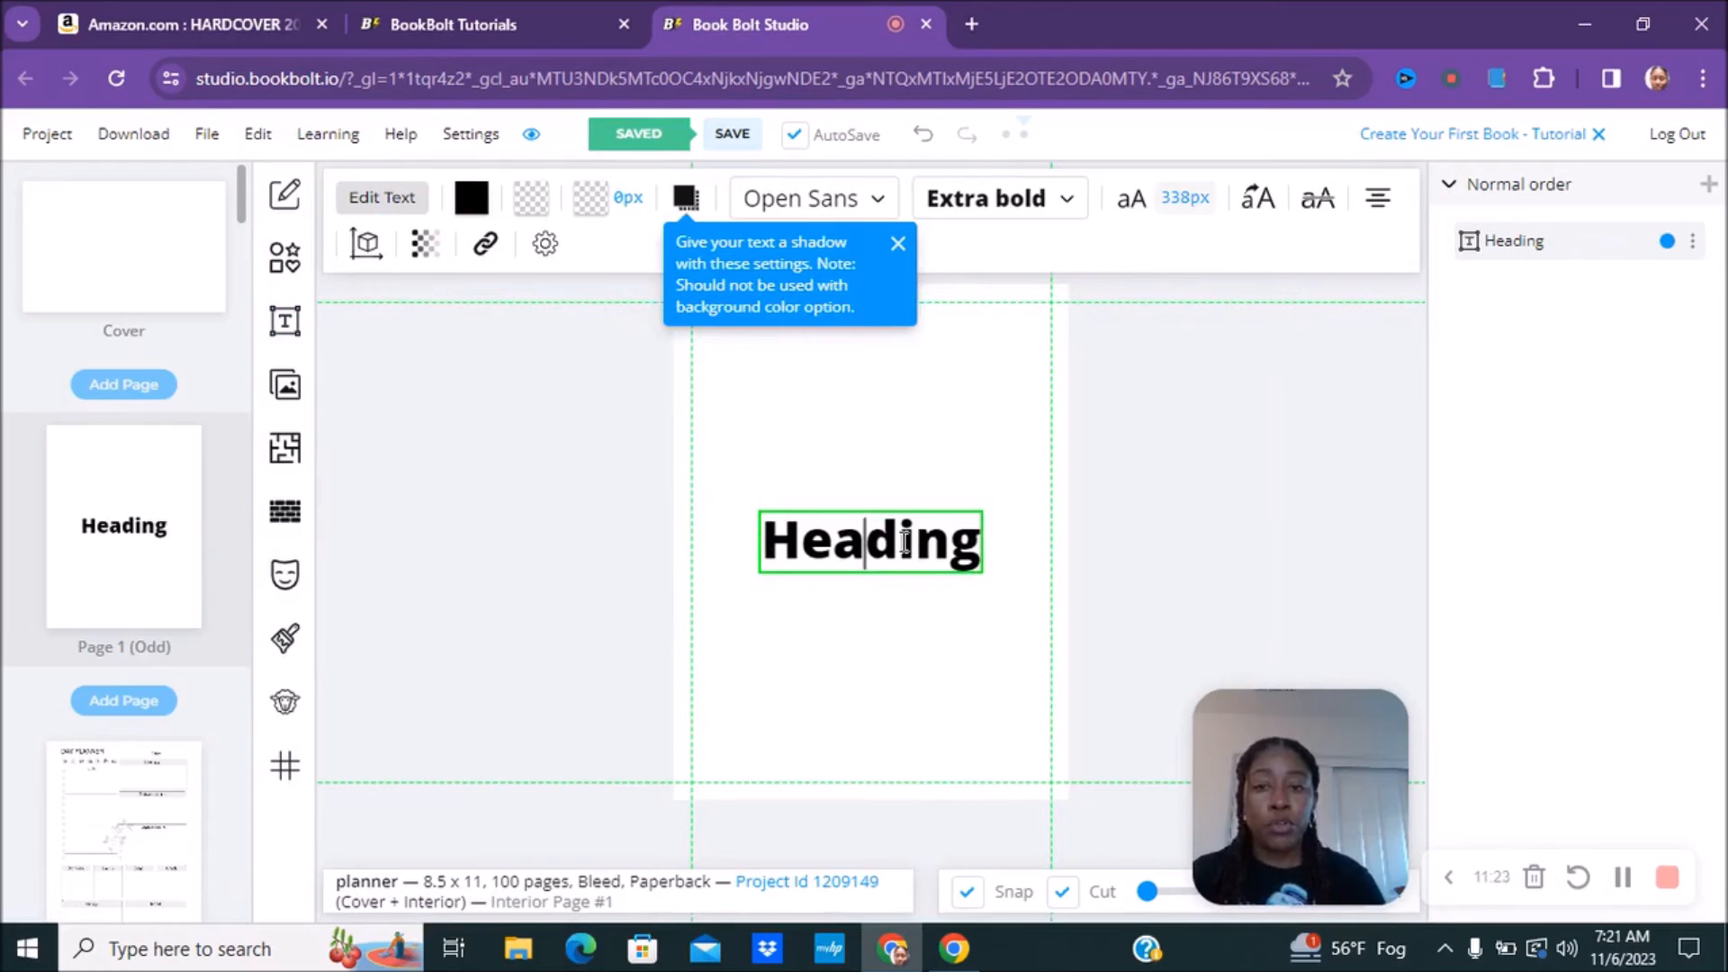
pyautogui.doubleClick(875, 544)
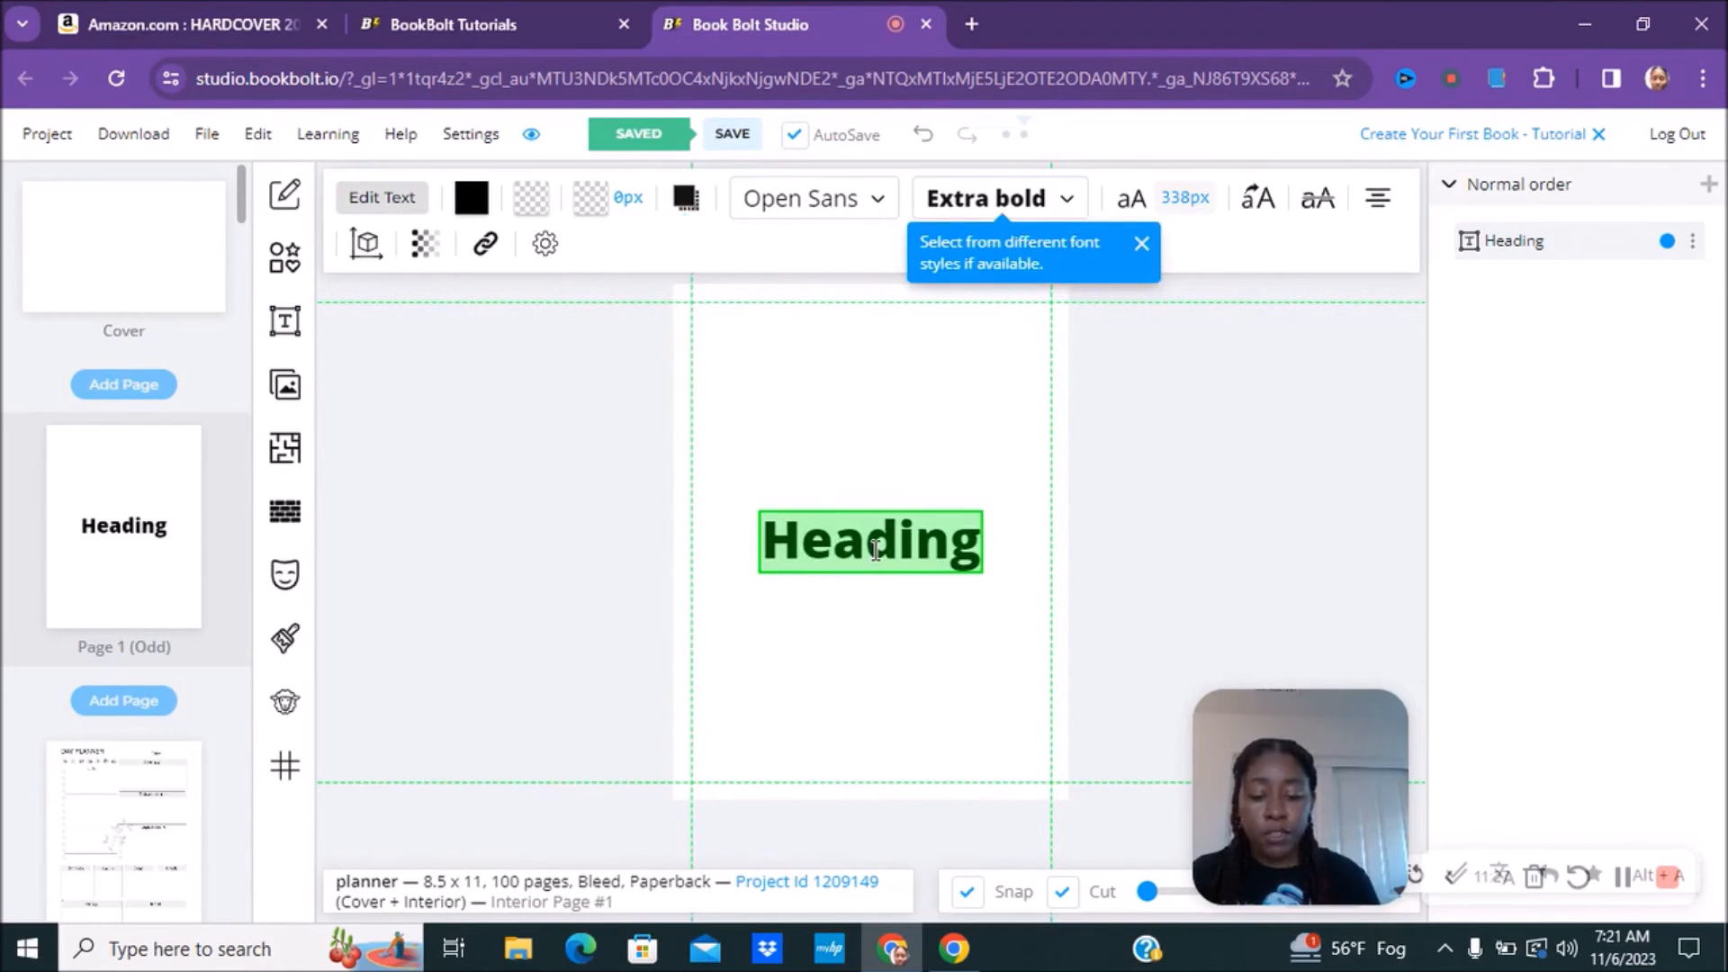
pyautogui.write('Tjis')
pyautogui.press('BackSpace')
pyautogui.press('BackSpace')
pyautogui.press('BackSpace')
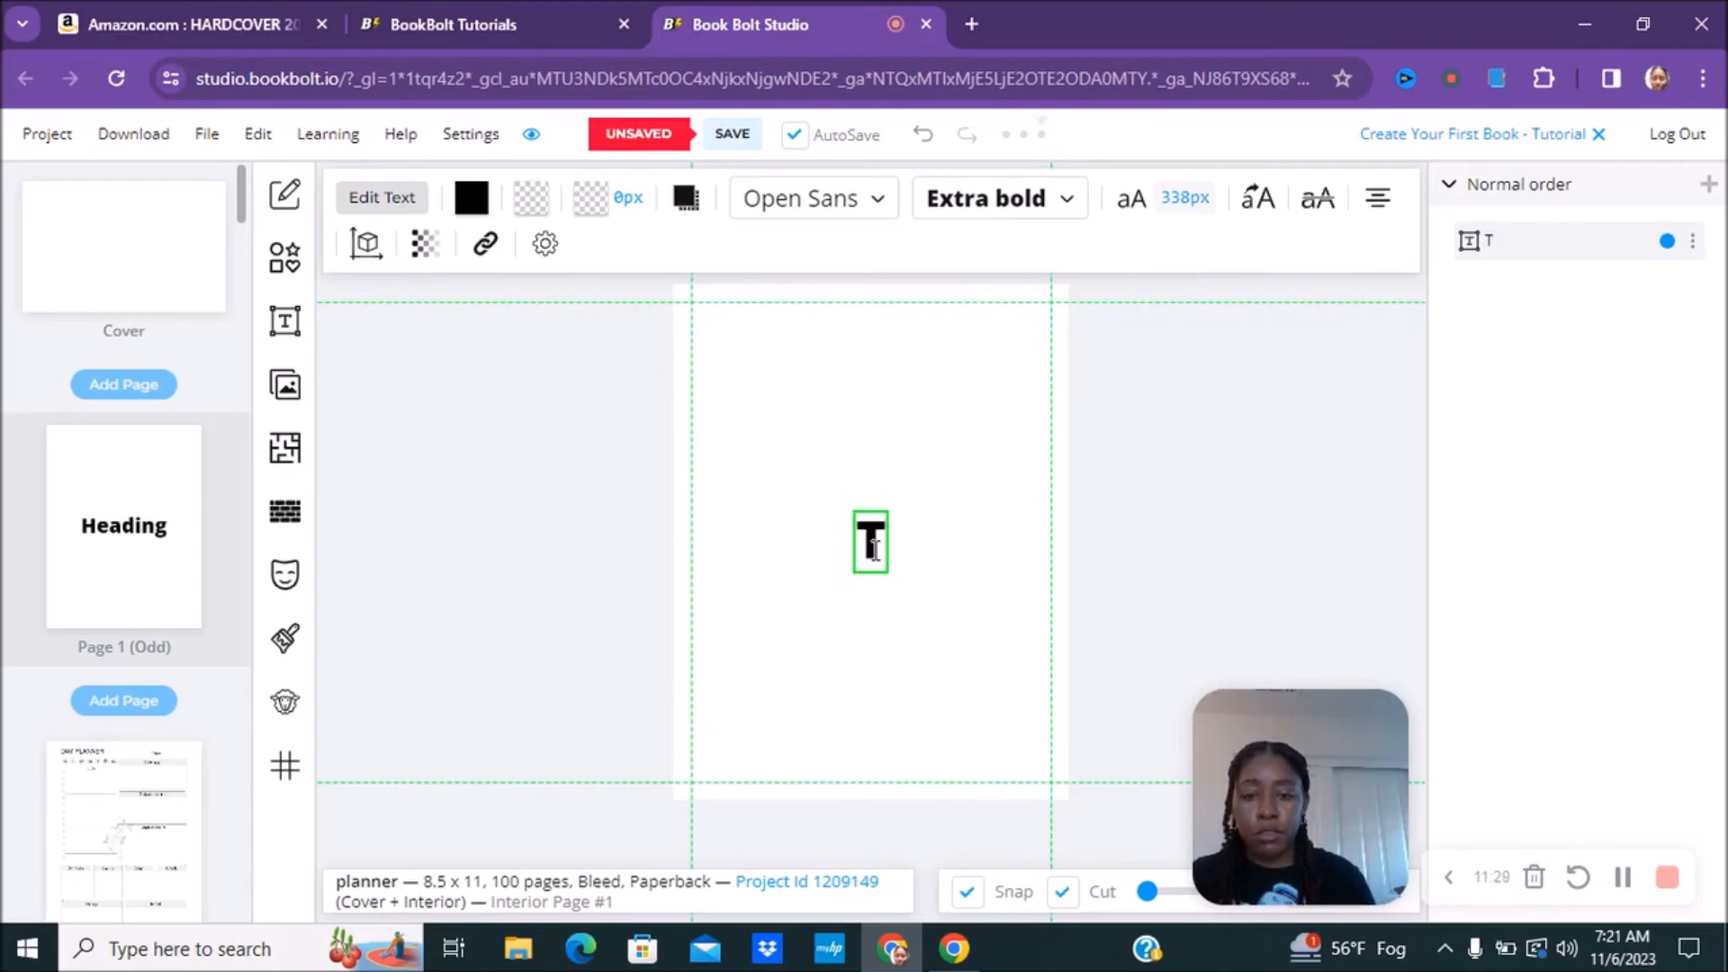
pyautogui.write('his Planner B')
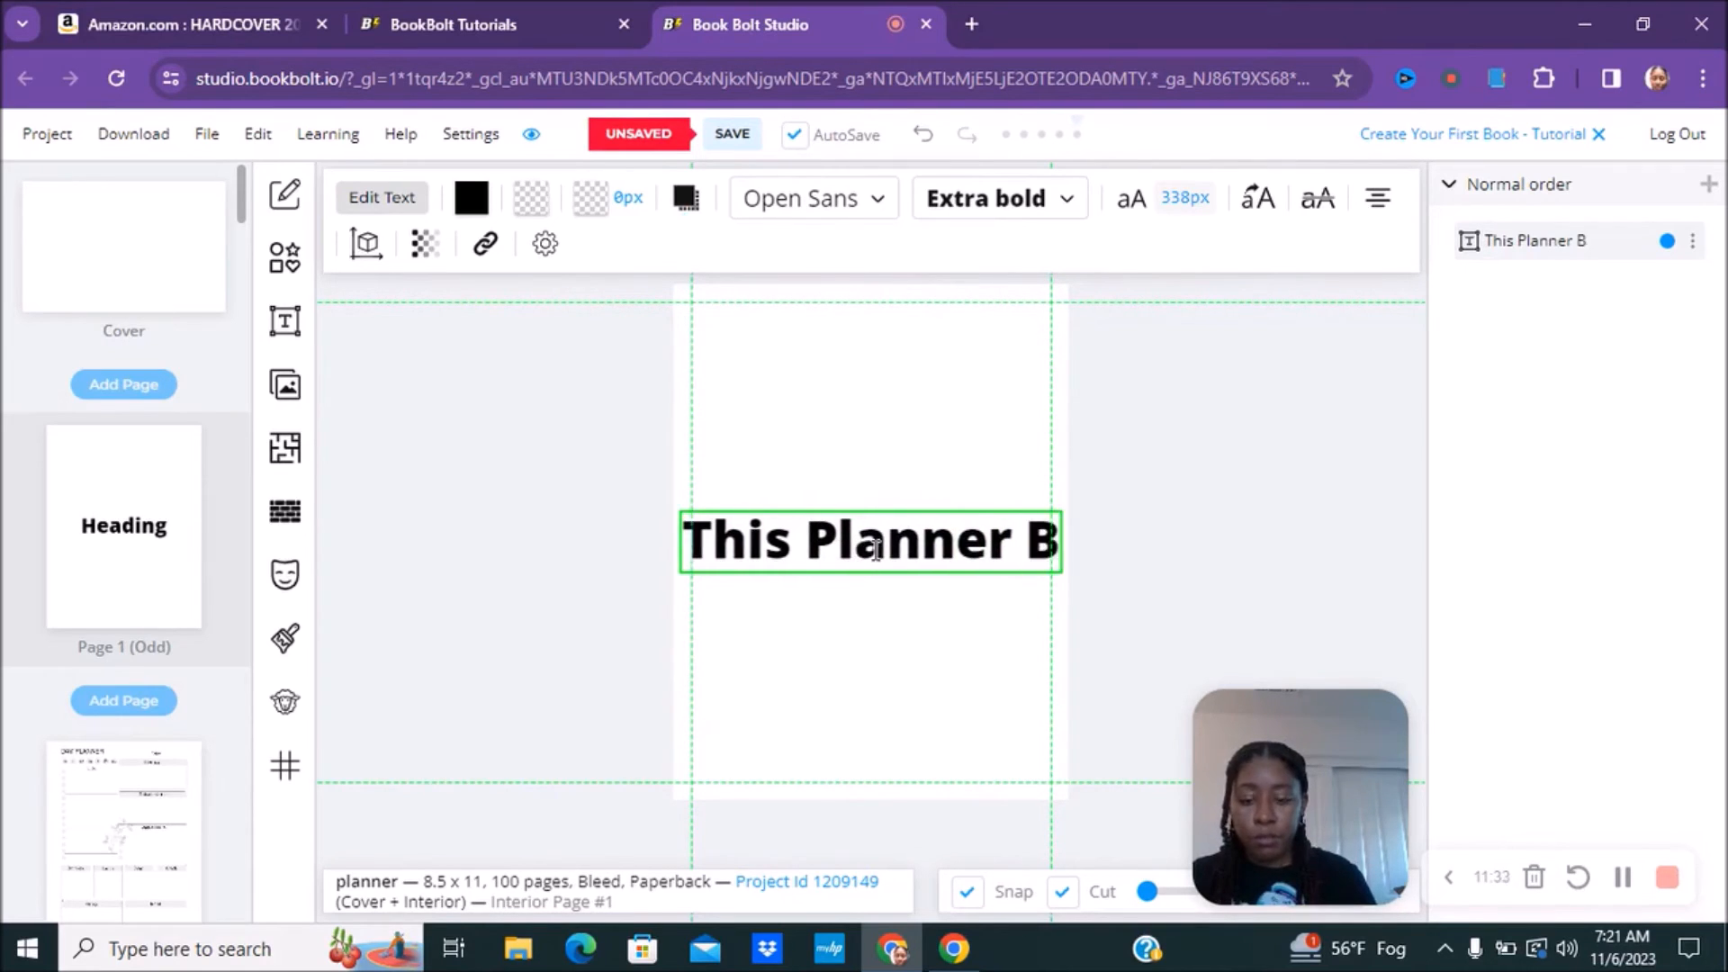
pyautogui.write('elong')
# Reduce the font size of the whole "This Planner Belongs To" heading so it fits on one line within the page margins
pyautogui.click(768, 534)
pyautogui.doubleClick(982, 567)
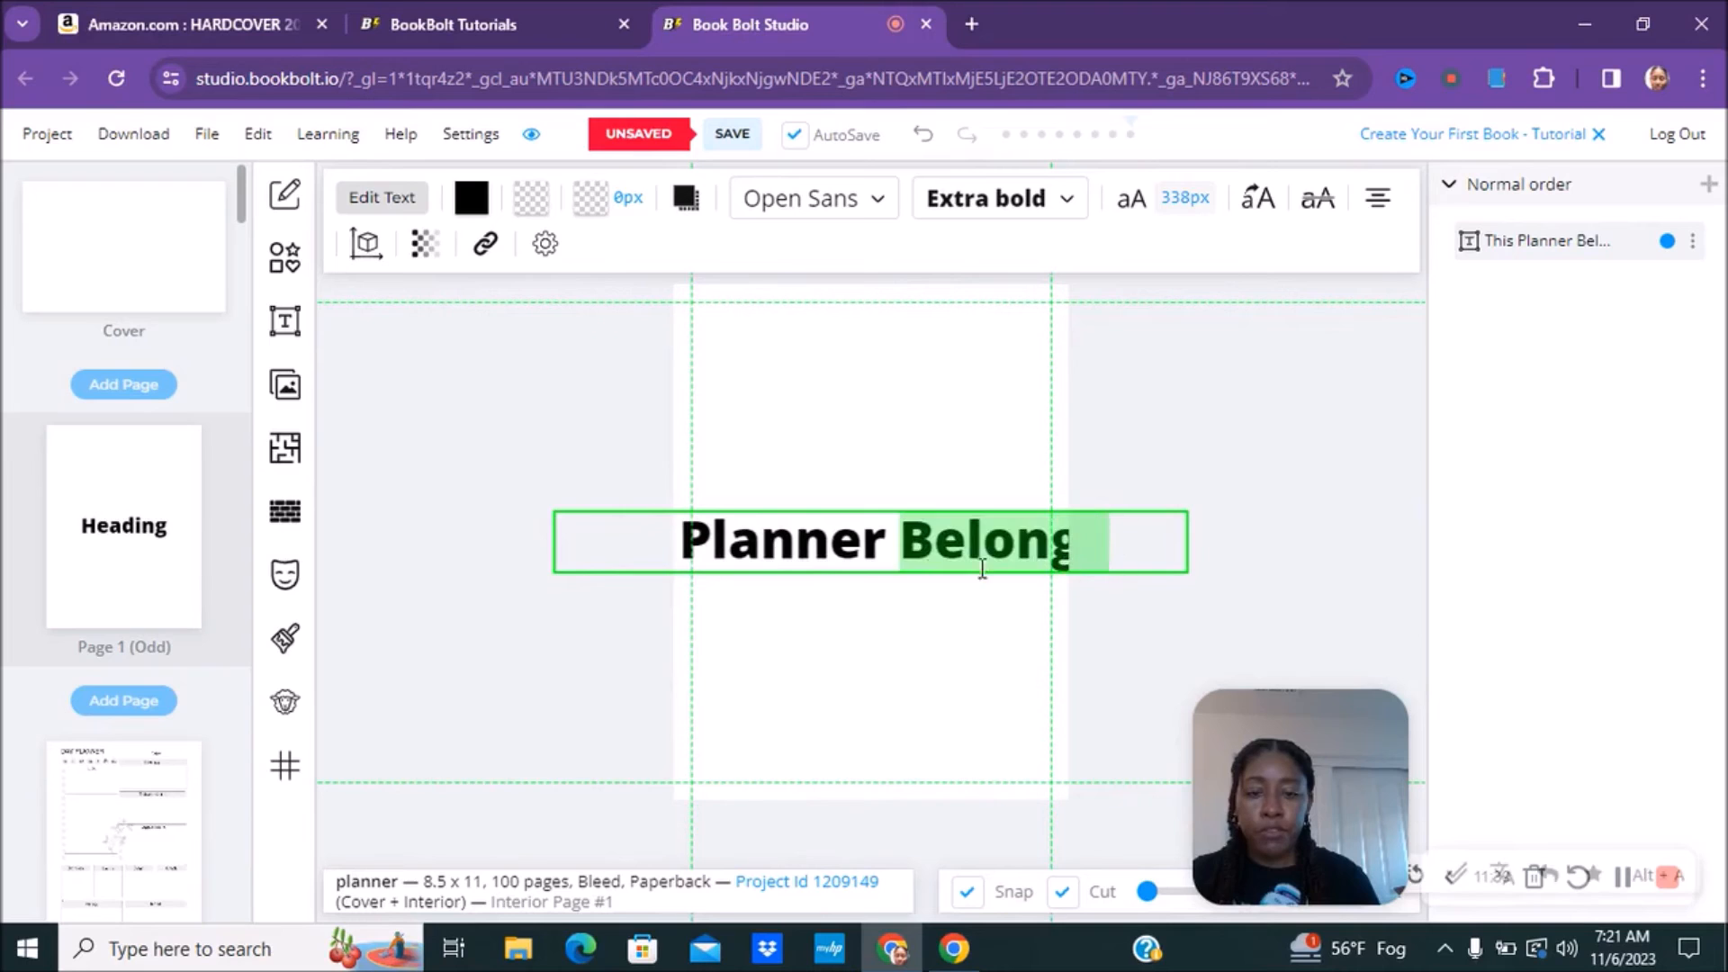
pyautogui.hotkey('ctrl', 'a')
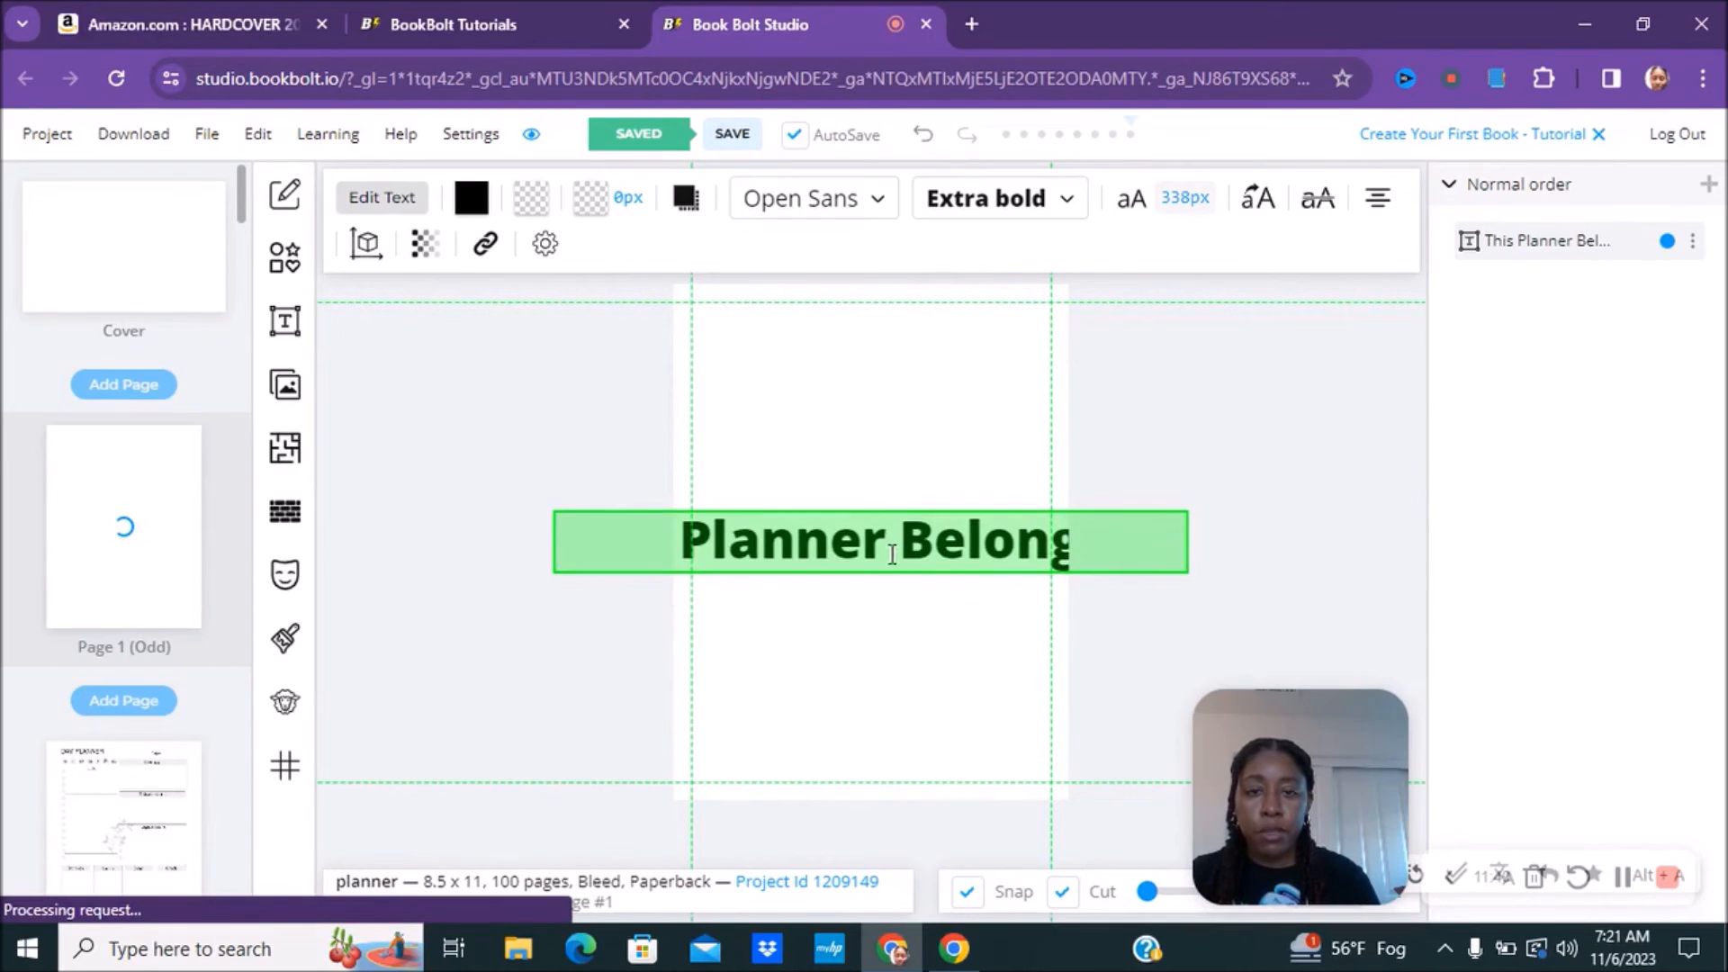
pyautogui.click(1195, 214)
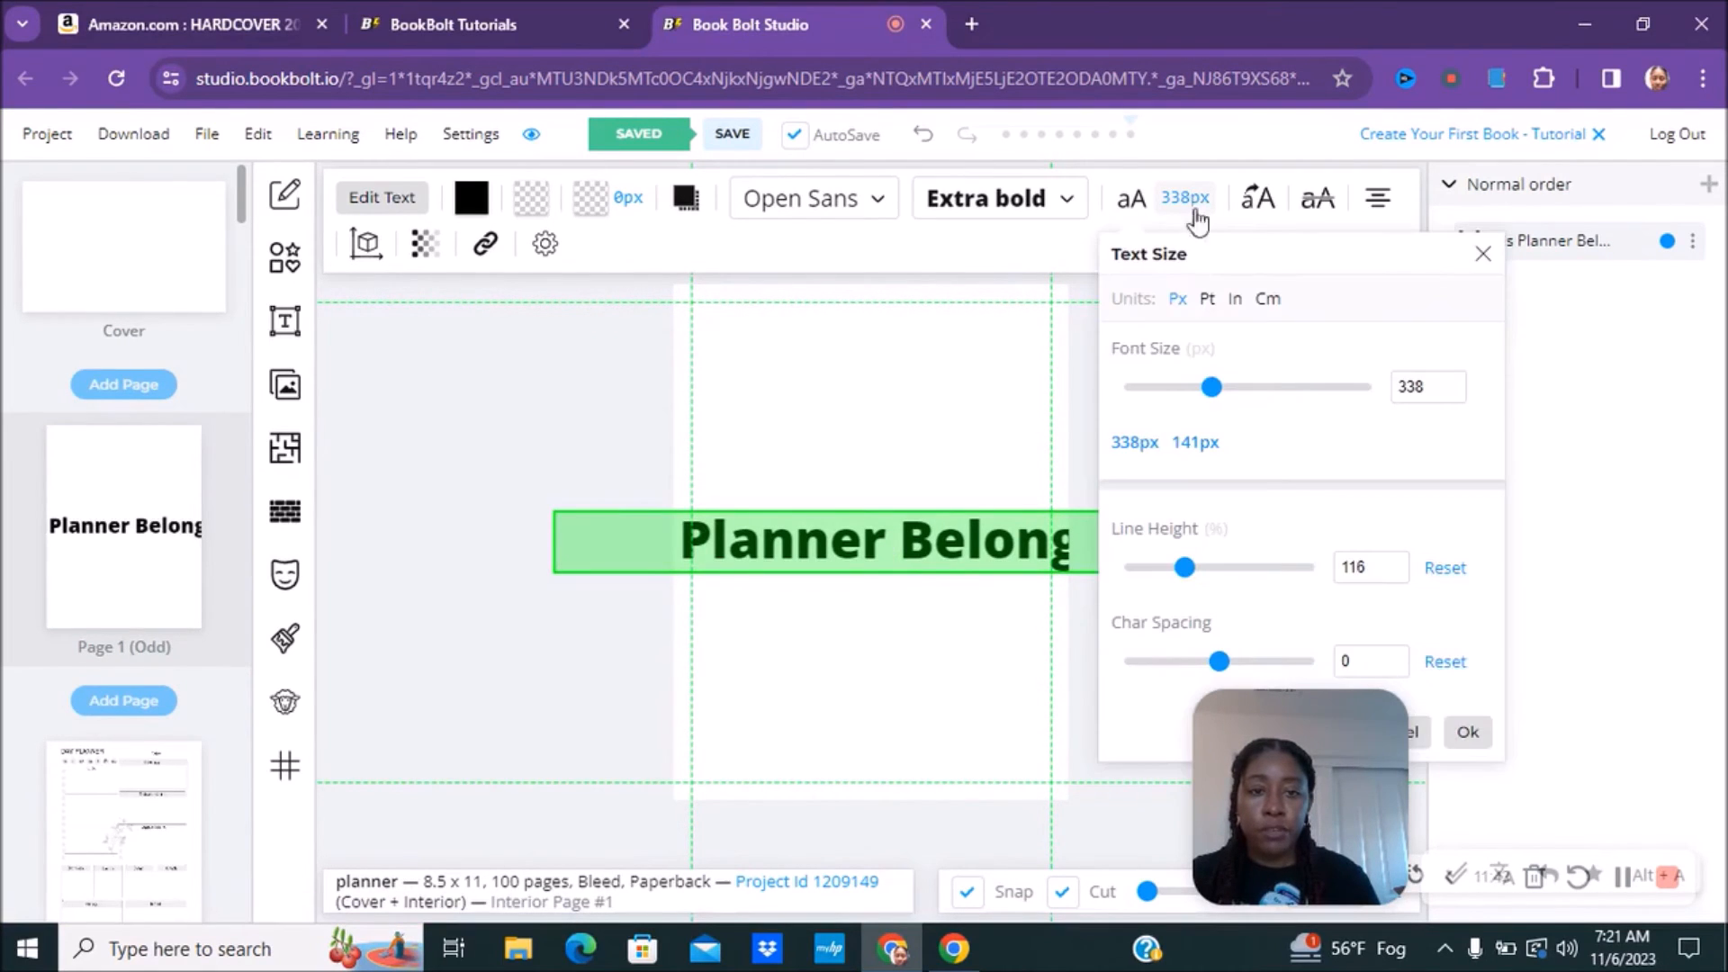
pyautogui.moveTo(1213, 389); pyautogui.dragTo(1162, 401)
pyautogui.click(918, 715)
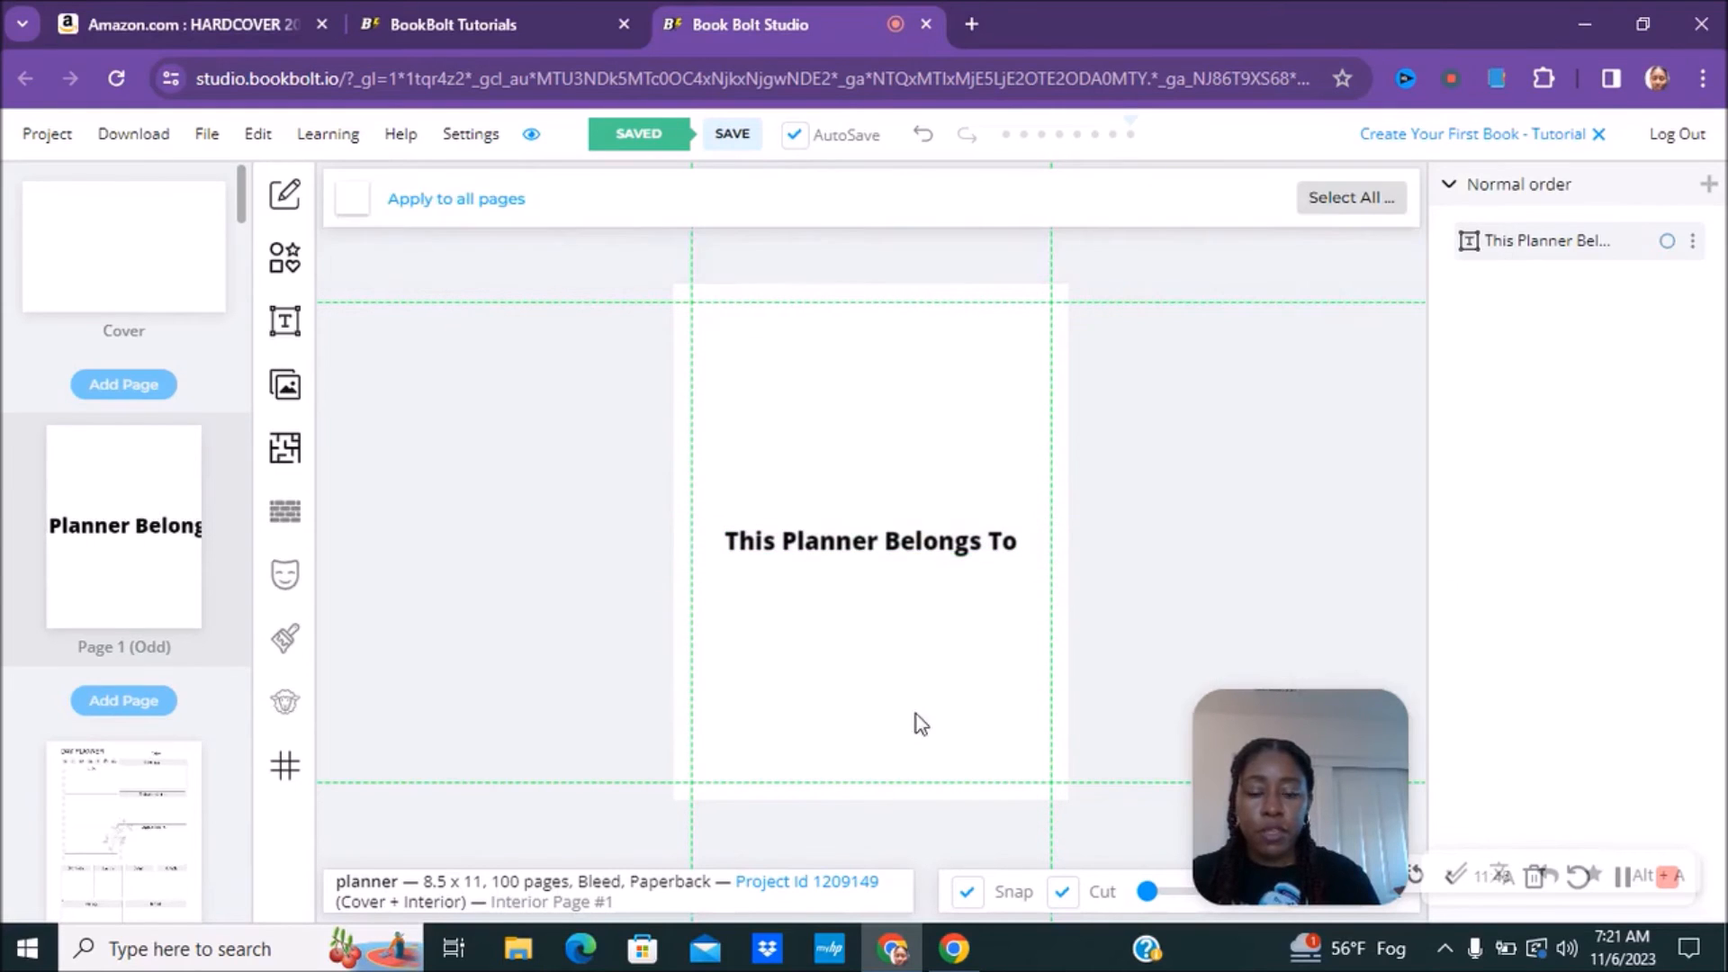
# Move the "This Planner Belongs To" heading straight up to the upper part of page 1 and deselect it
pyautogui.click(850, 531)
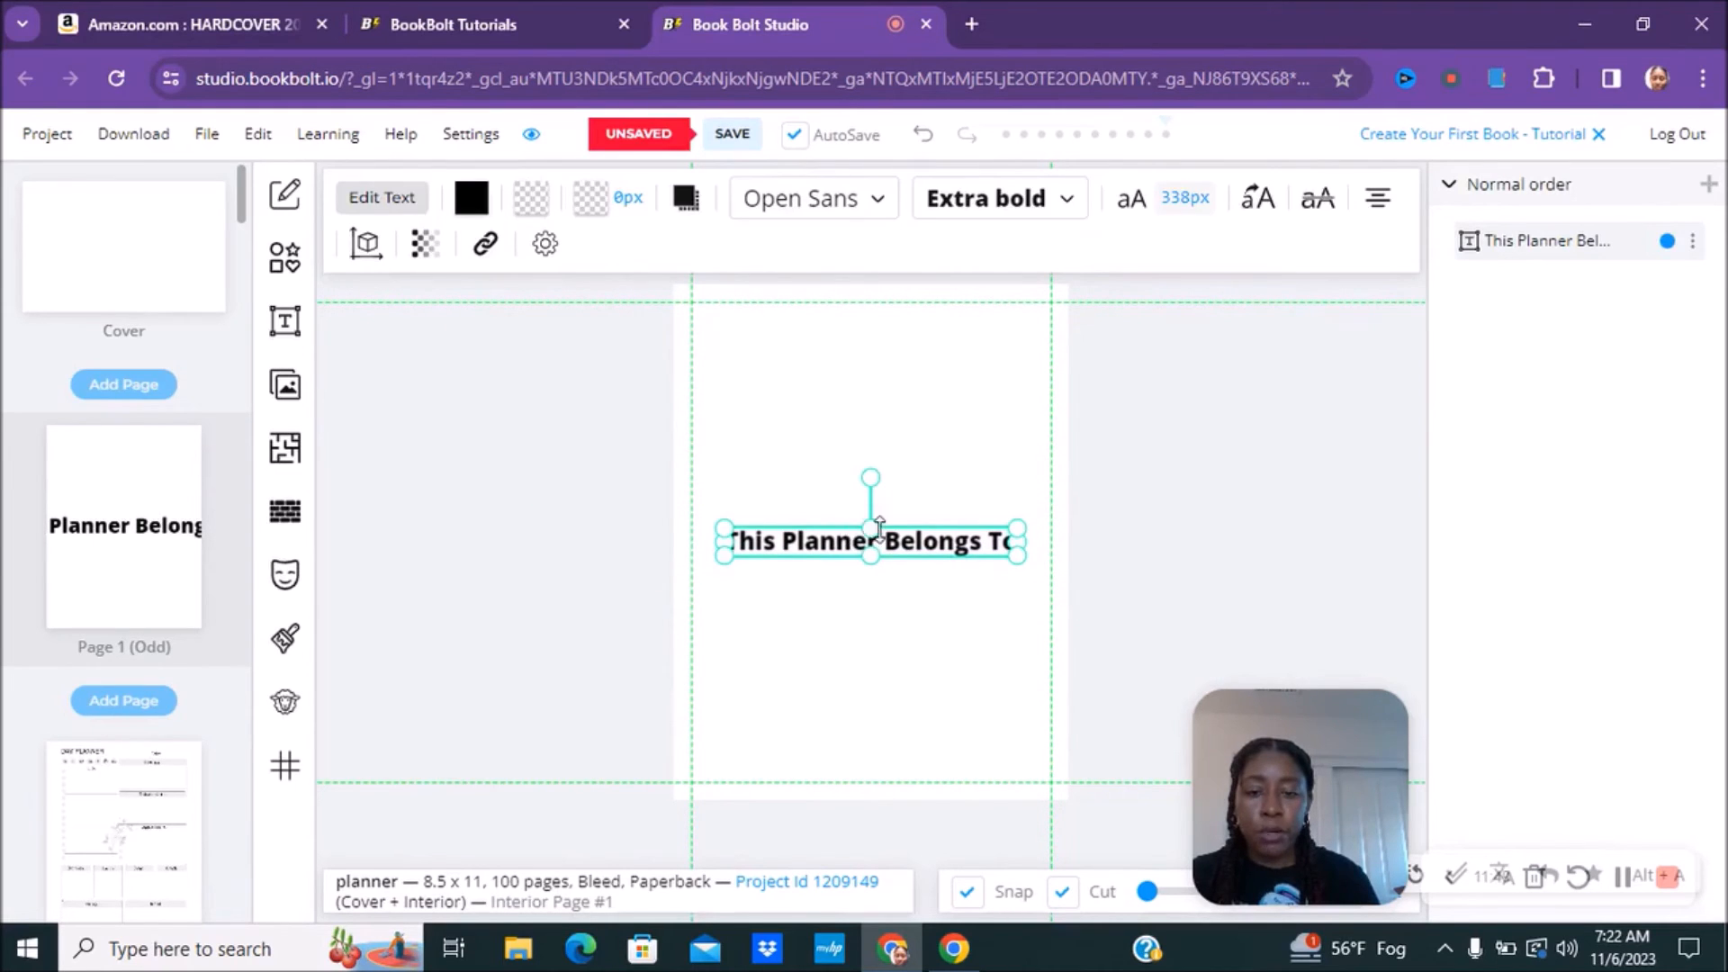
pyautogui.moveTo(885, 531); pyautogui.dragTo(885, 381)
pyautogui.click(849, 604)
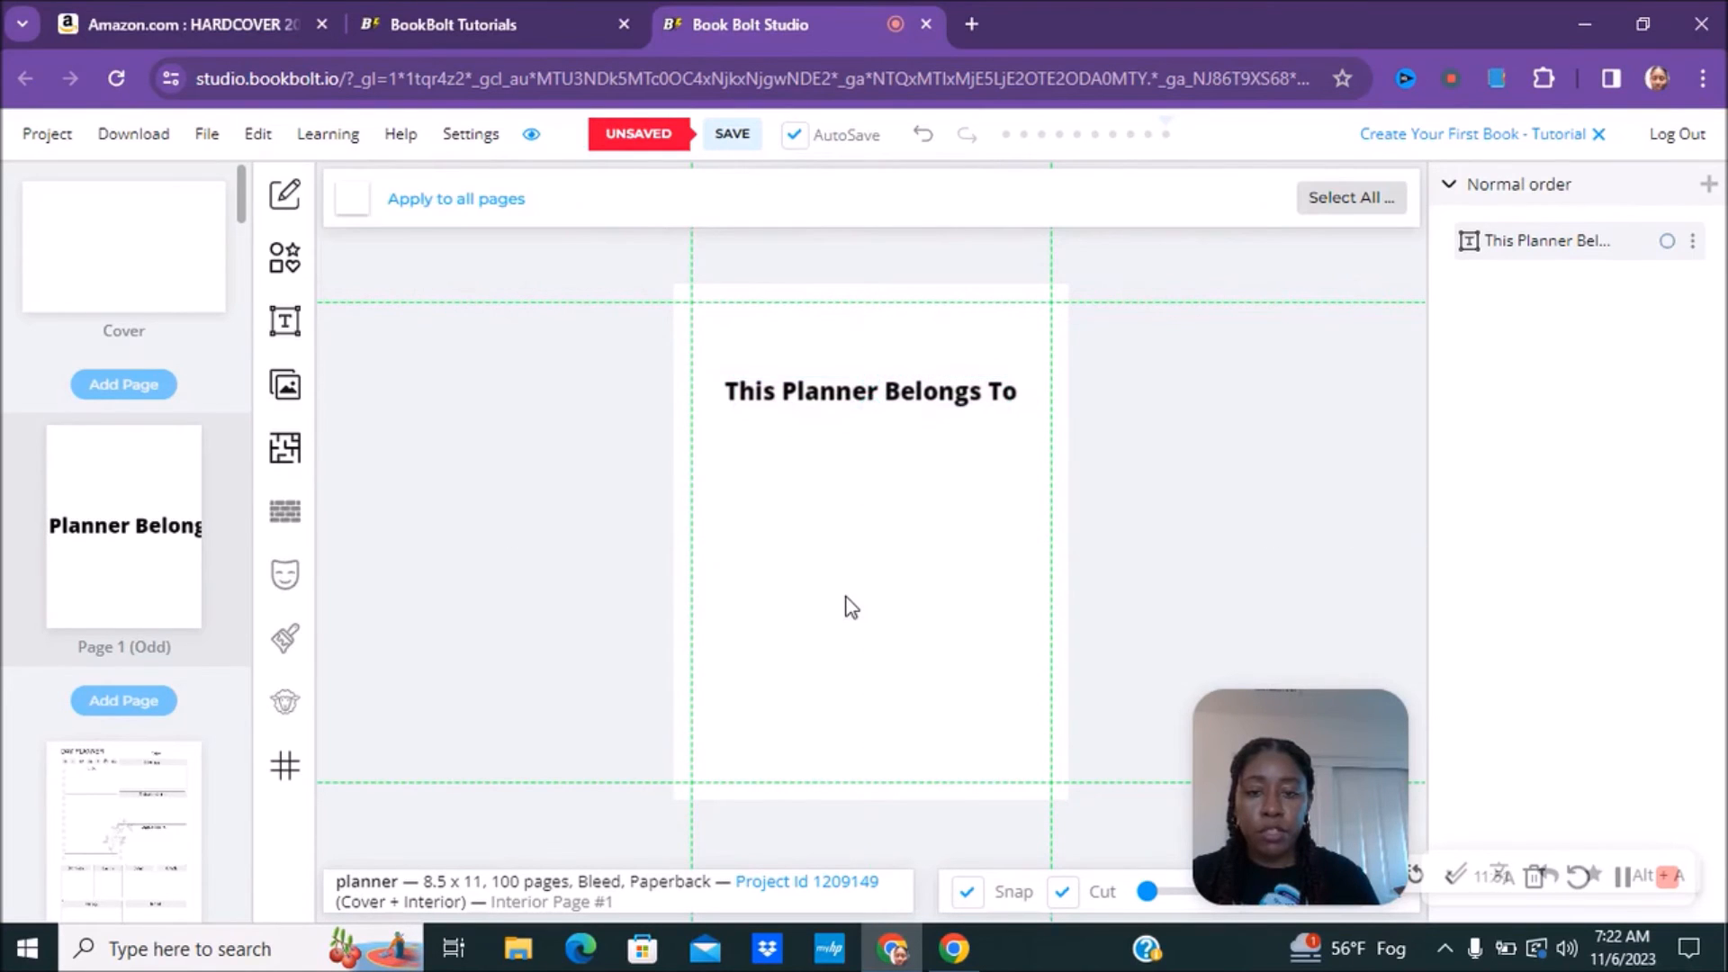
# Add a horizontal line below the heading on page 1 and shorten both ends to roughly match the heading's width
pyautogui.click(285, 258)
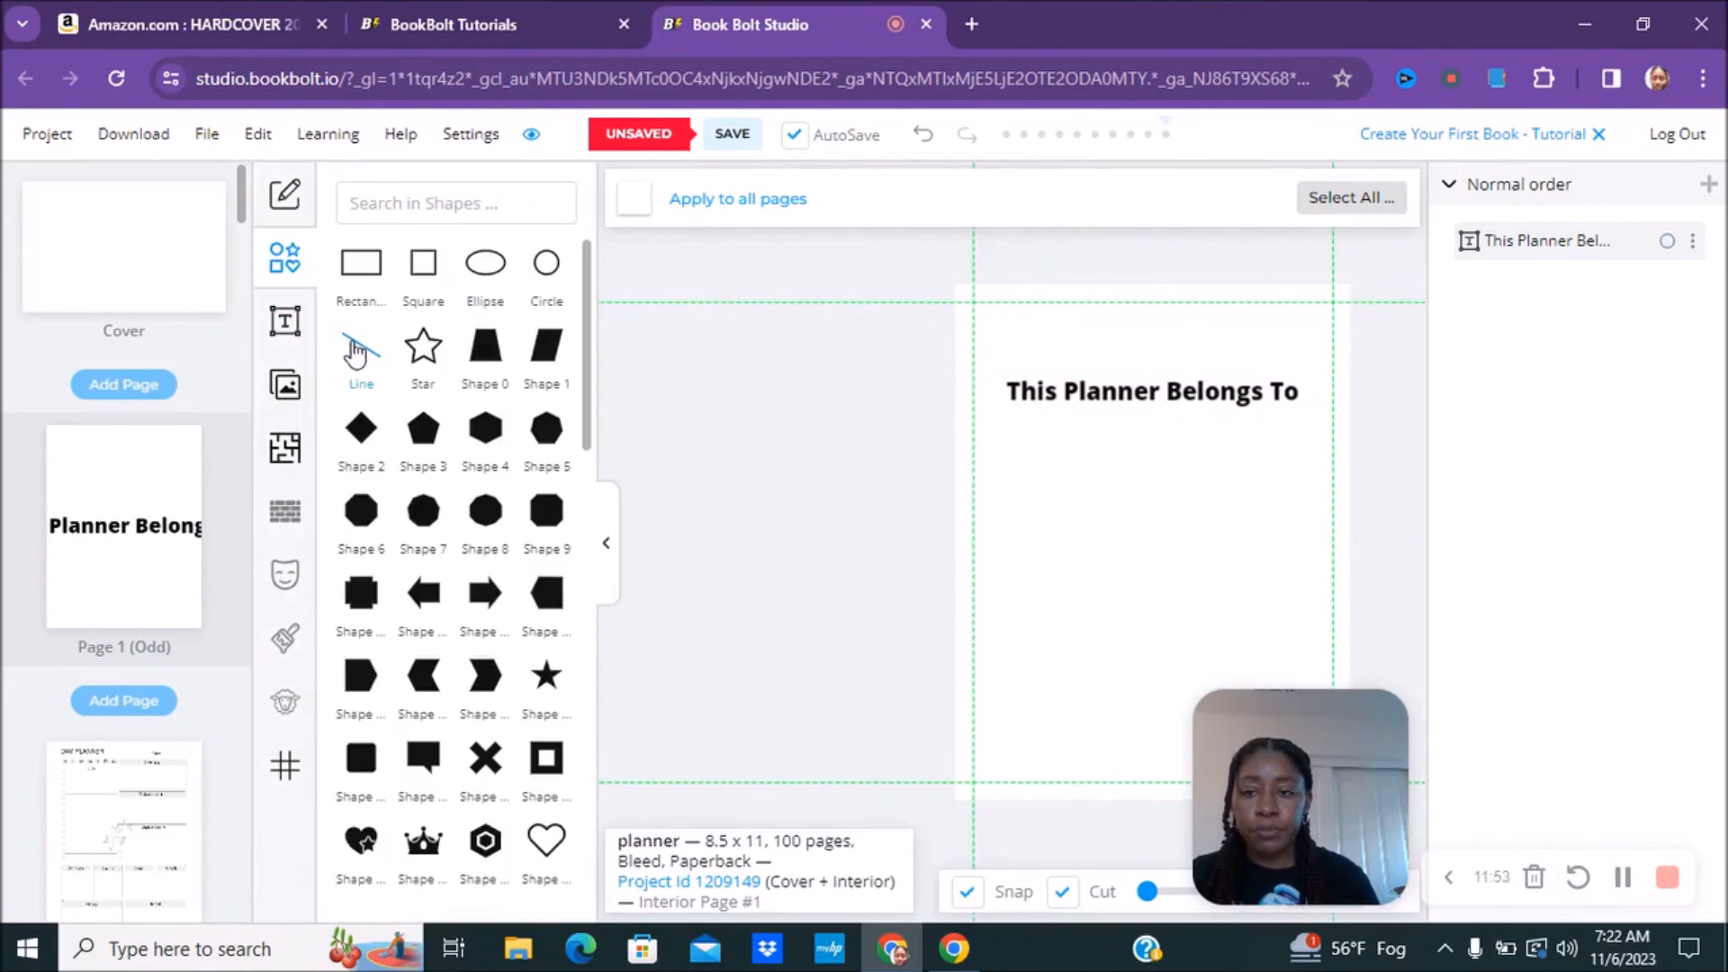
pyautogui.click(361, 347)
pyautogui.moveTo(968, 543); pyautogui.dragTo(1024, 536)
pyautogui.moveTo(1330, 538); pyautogui.dragTo(1298, 540)
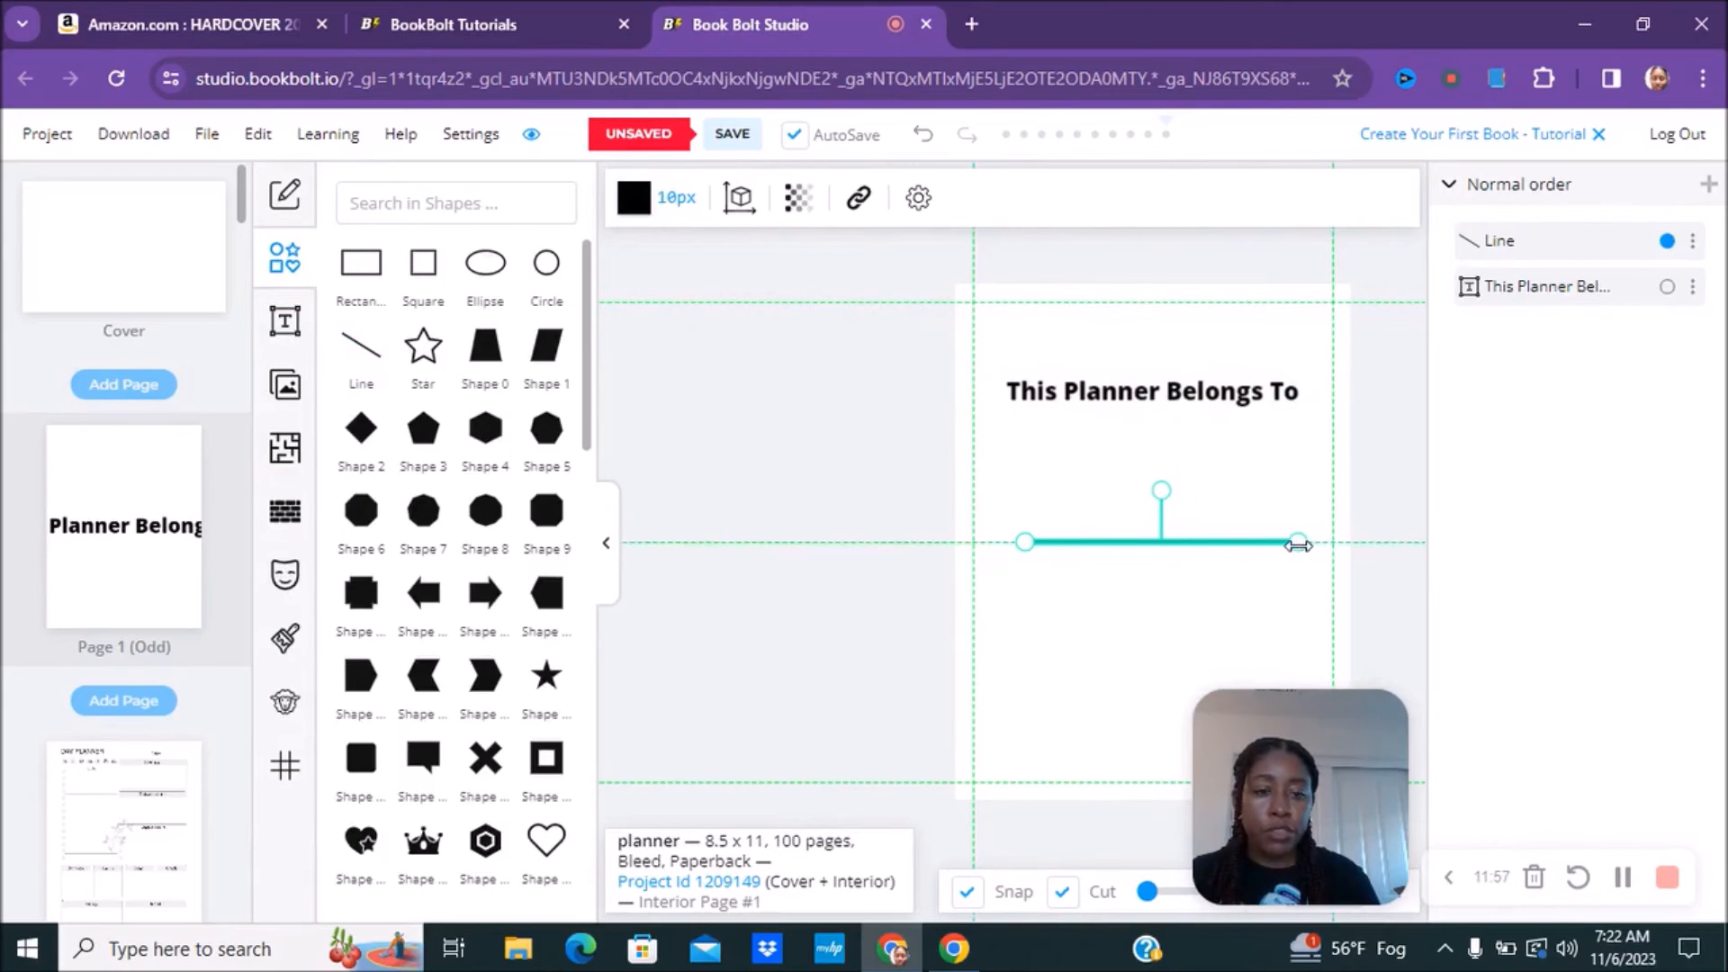
pyautogui.click(1195, 650)
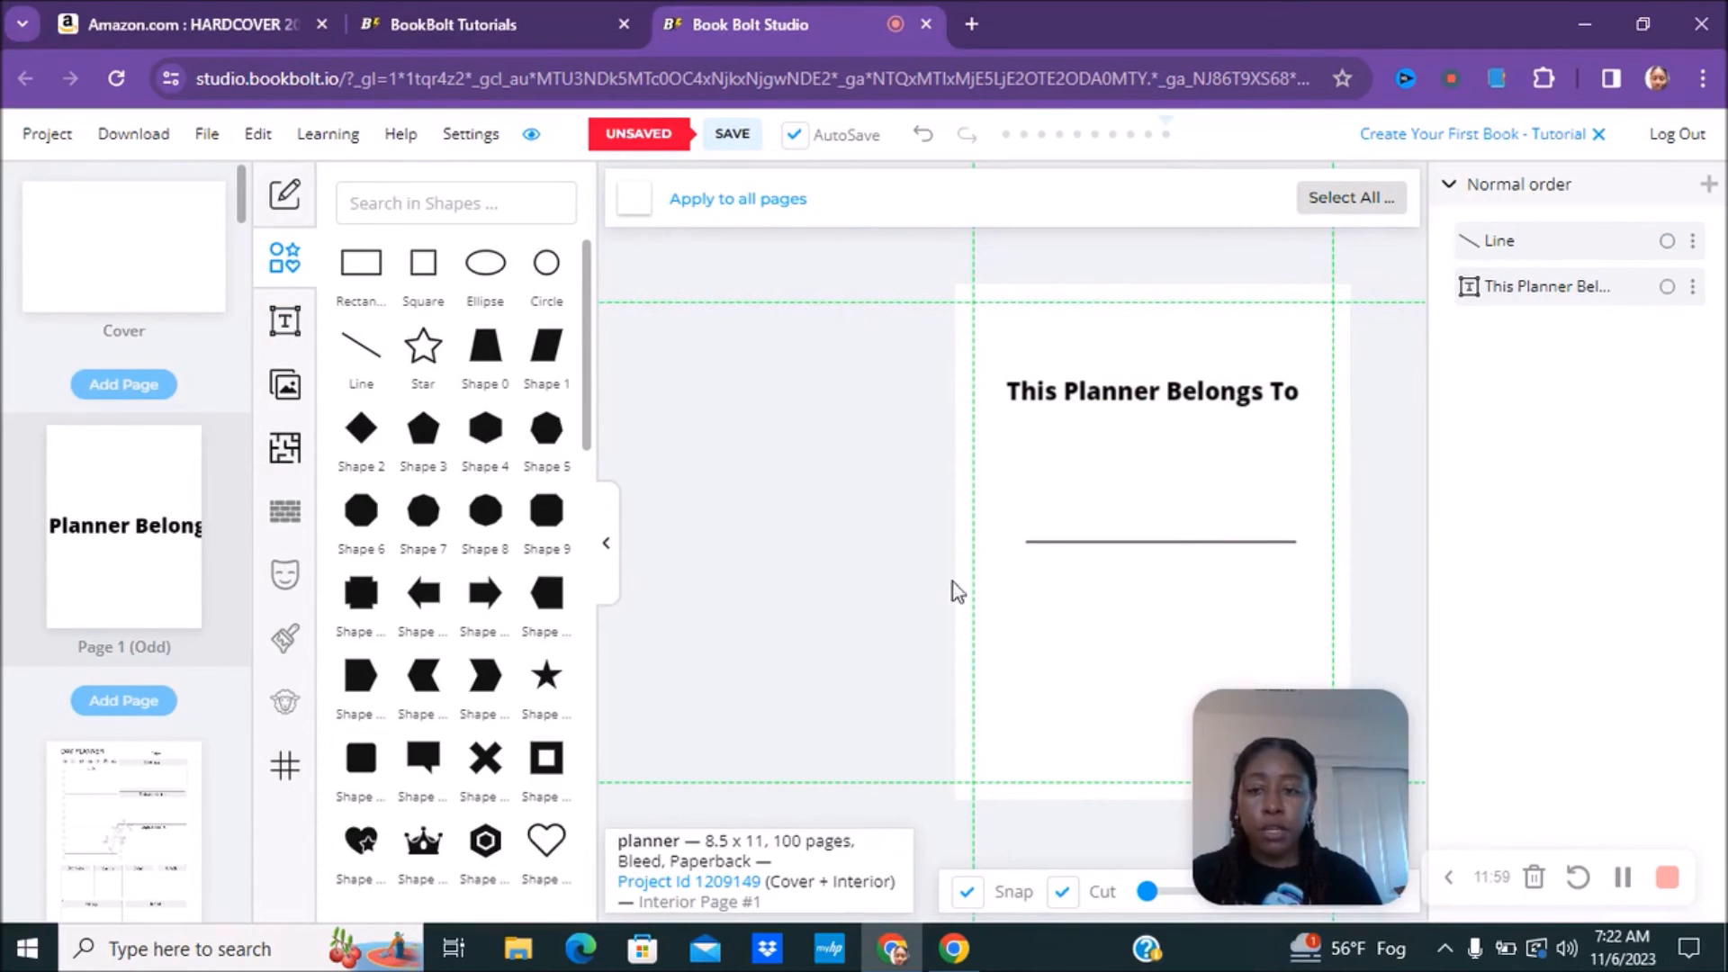
pyautogui.click(606, 543)
# Open the book's cover and hide the cover template
pyautogui.click(172, 284)
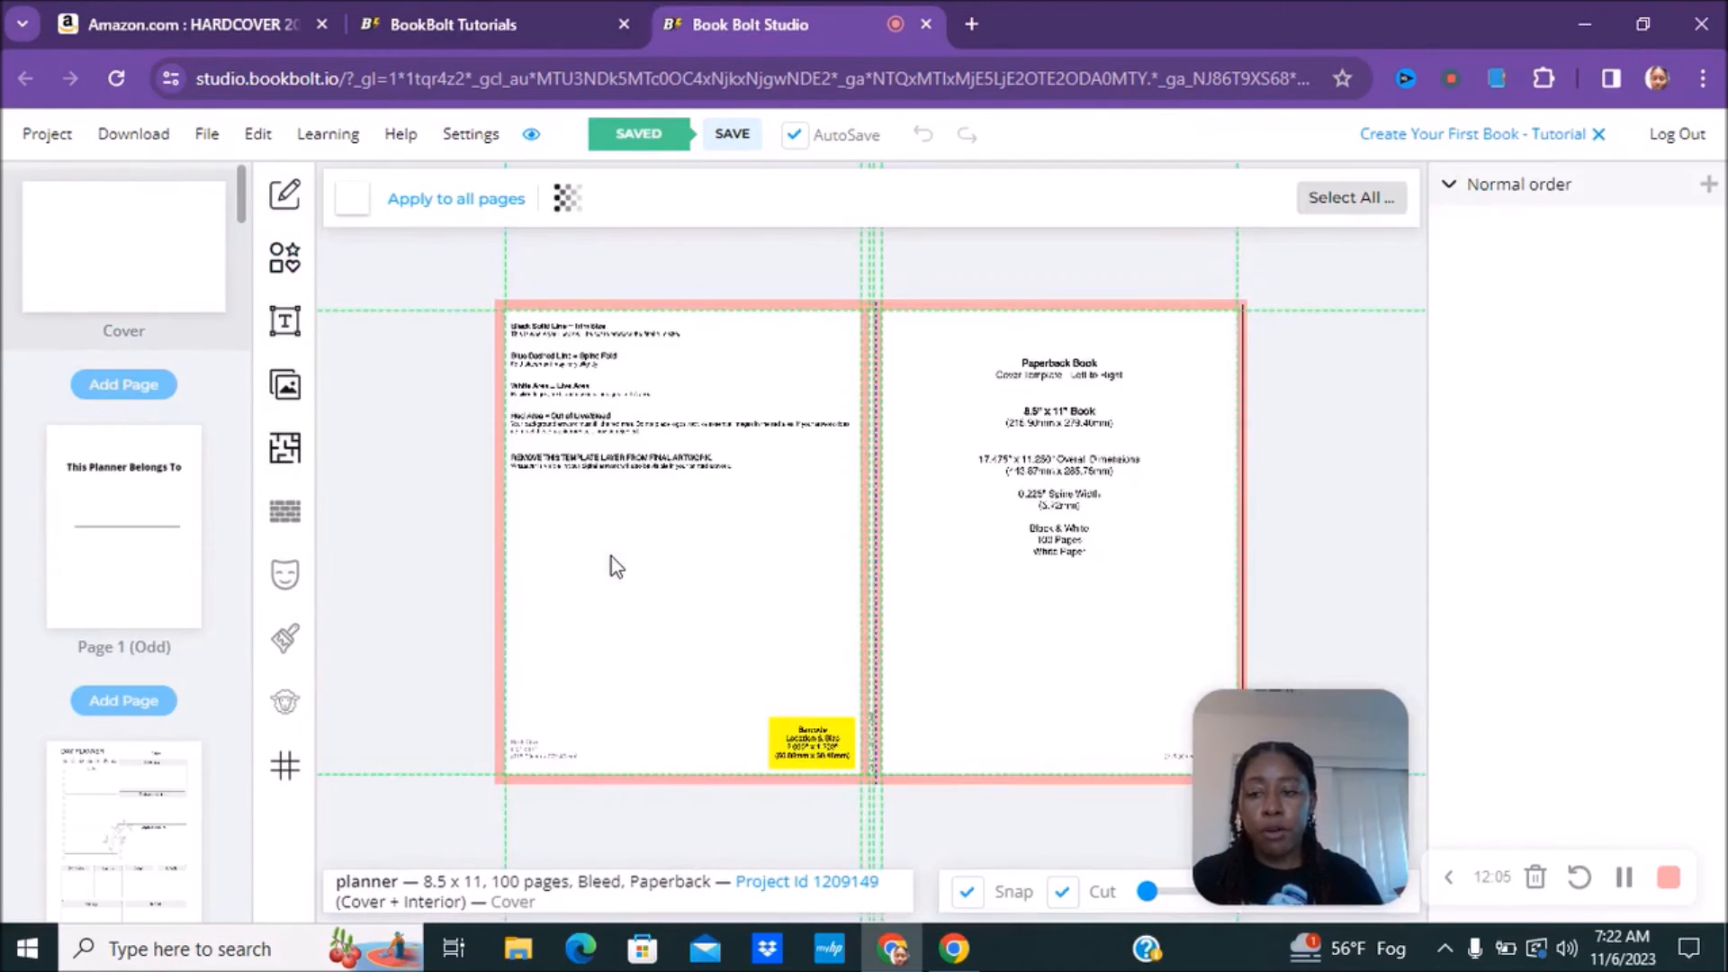
pyautogui.click(568, 200)
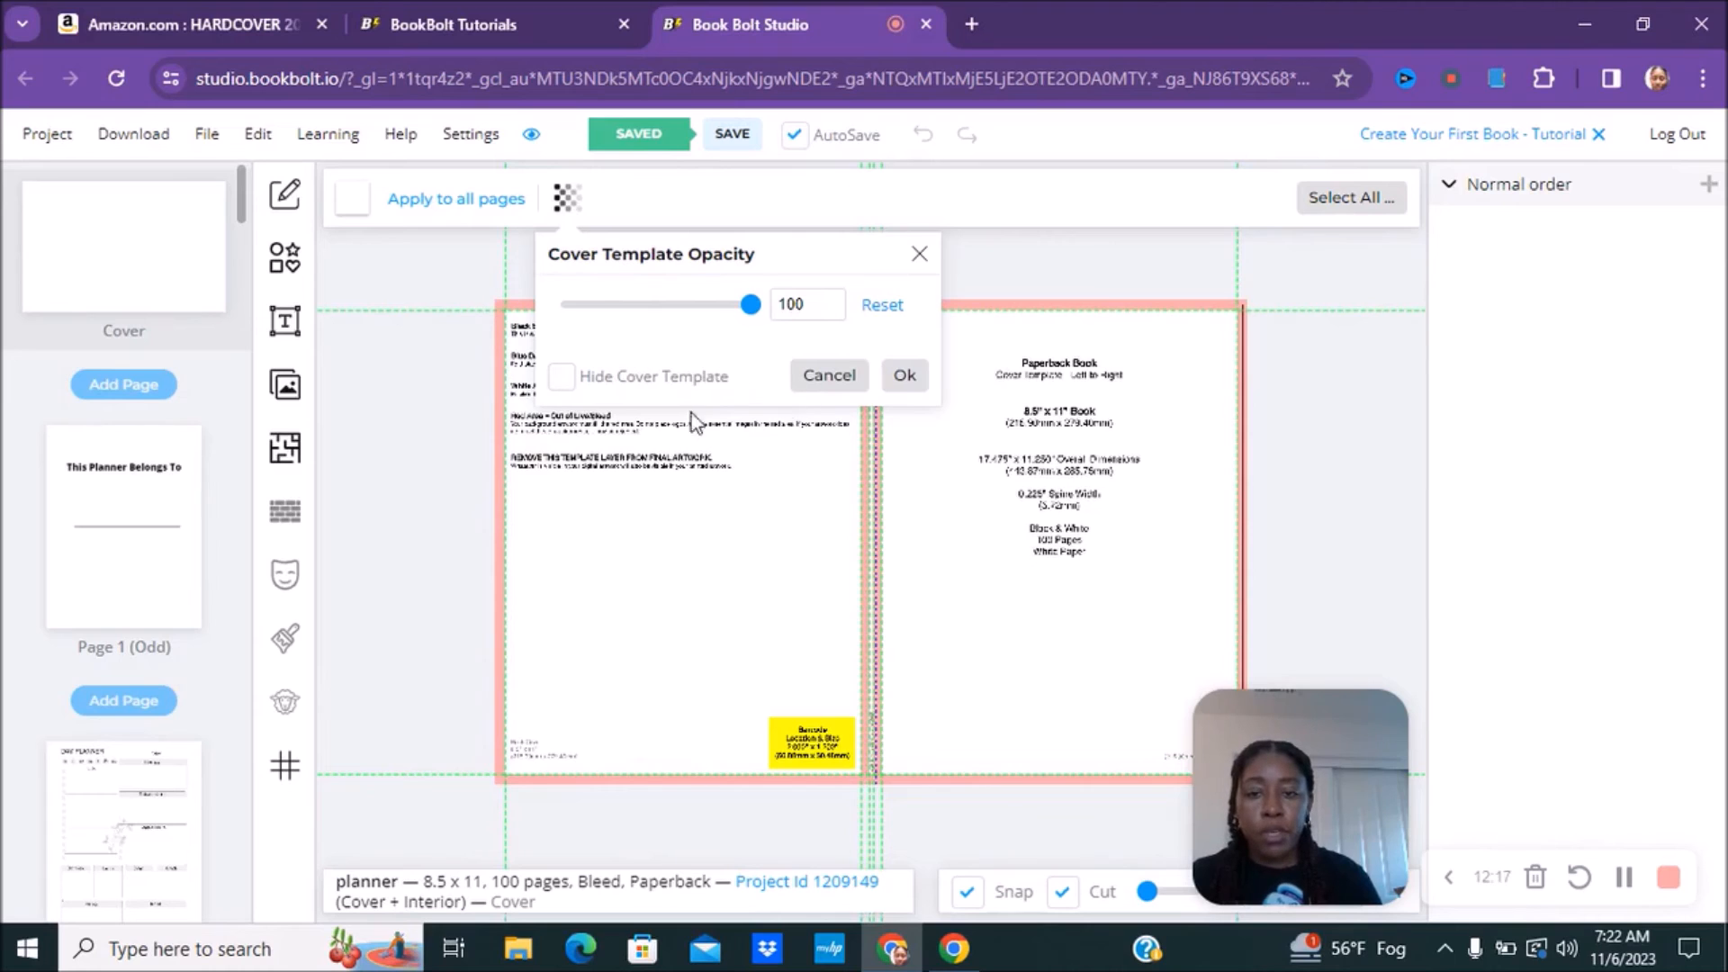
pyautogui.click(564, 378)
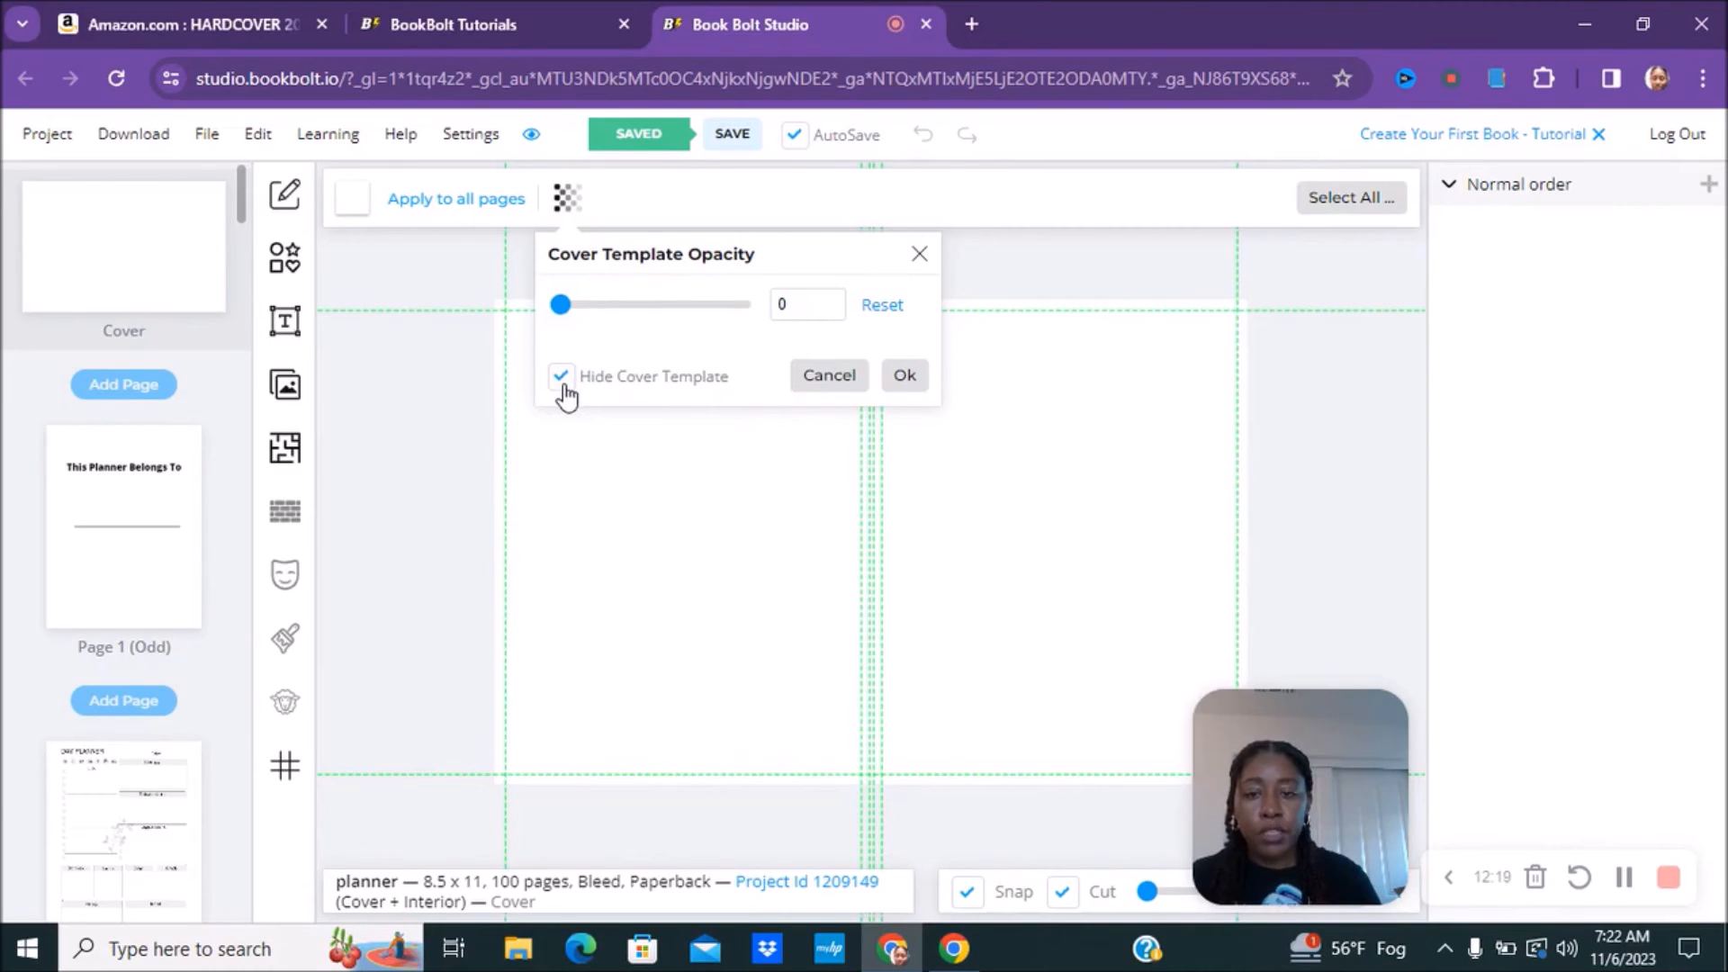
pyautogui.click(918, 257)
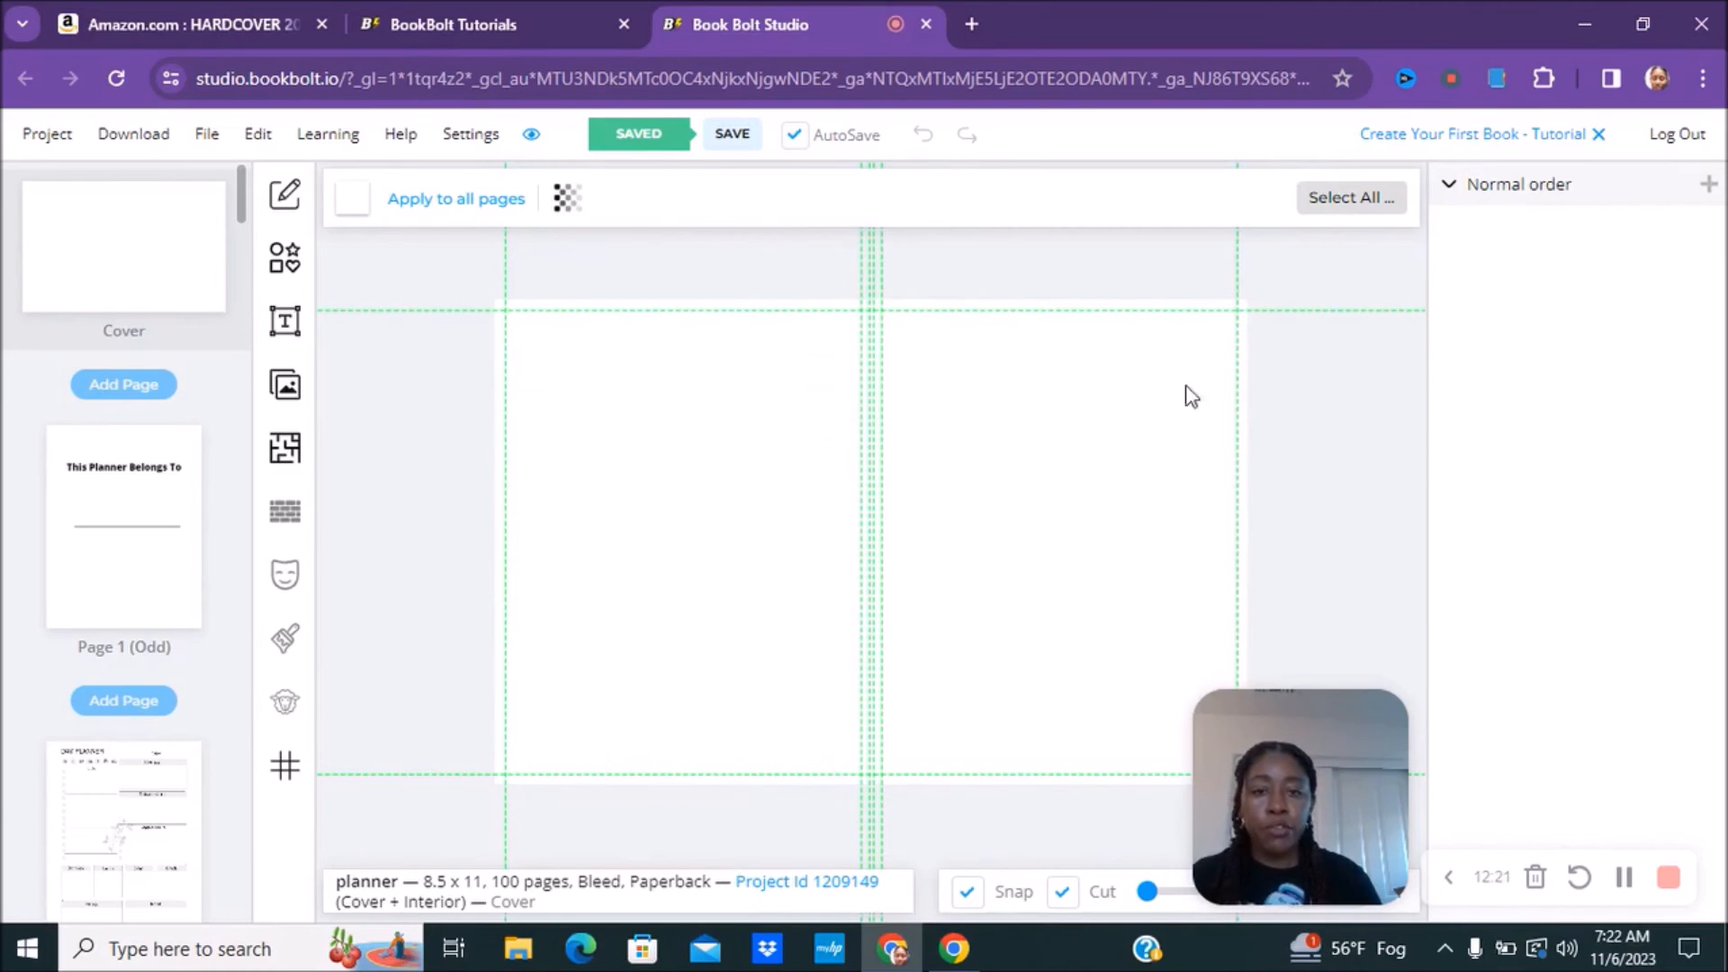
# Browse the Pixabay flower images and insert the magnolia trees spring photo on the cover
pyautogui.click(286, 261)
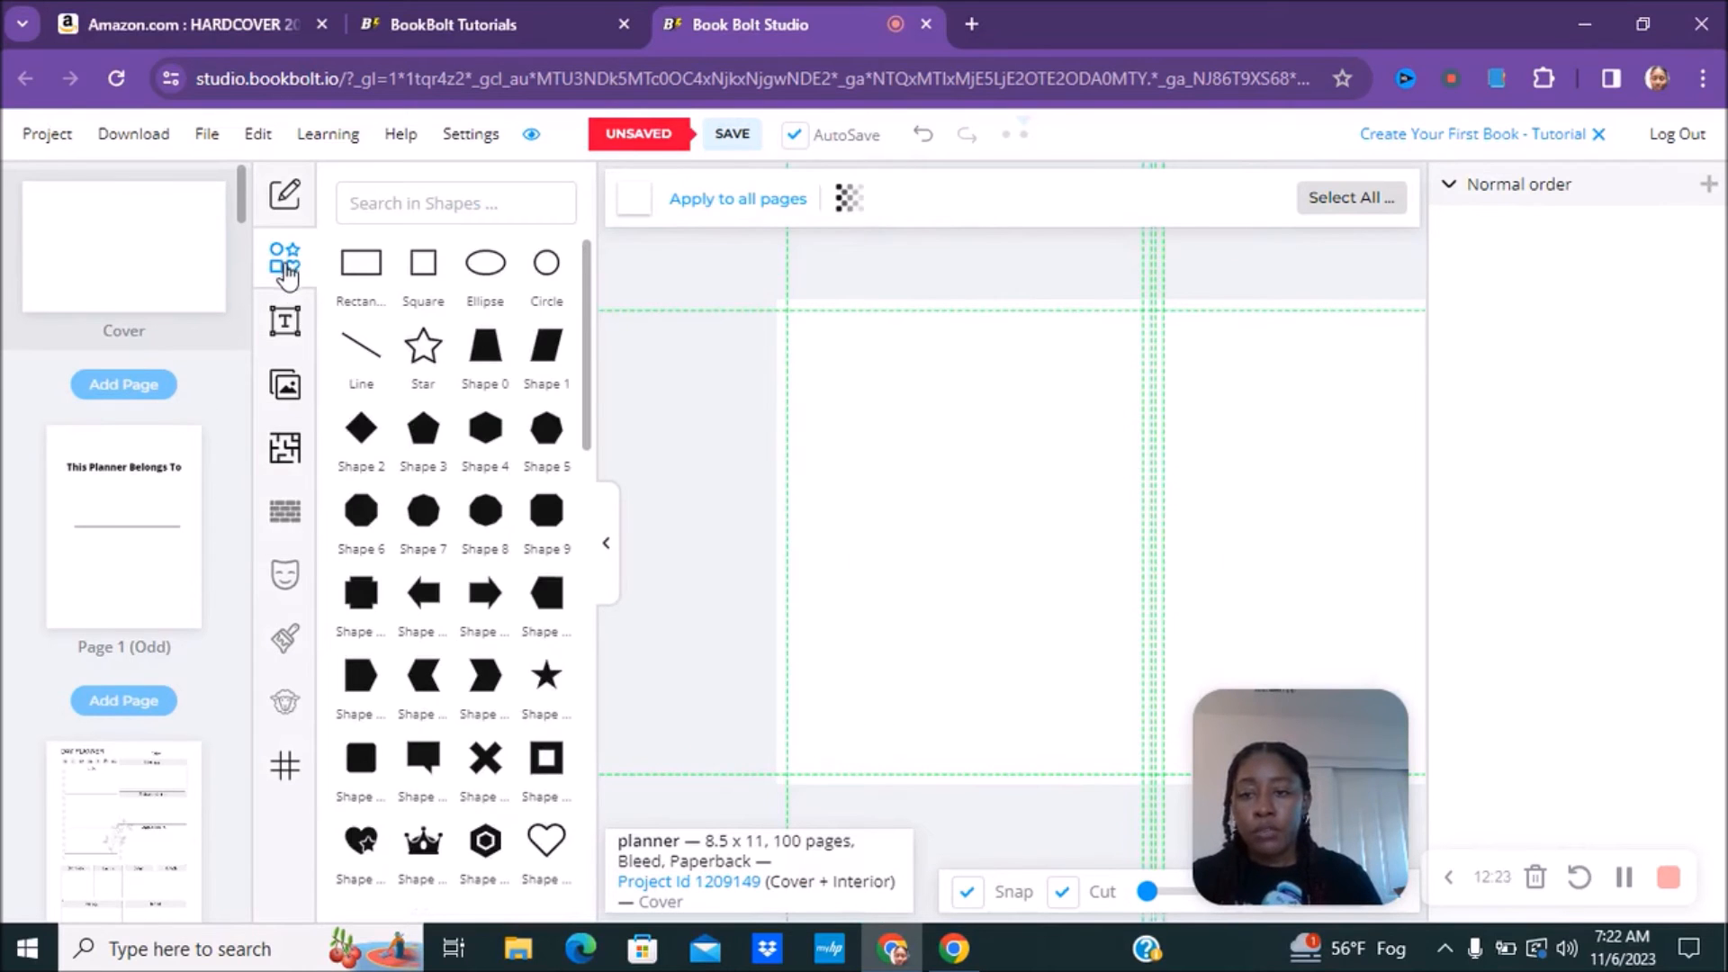
pyautogui.click(283, 397)
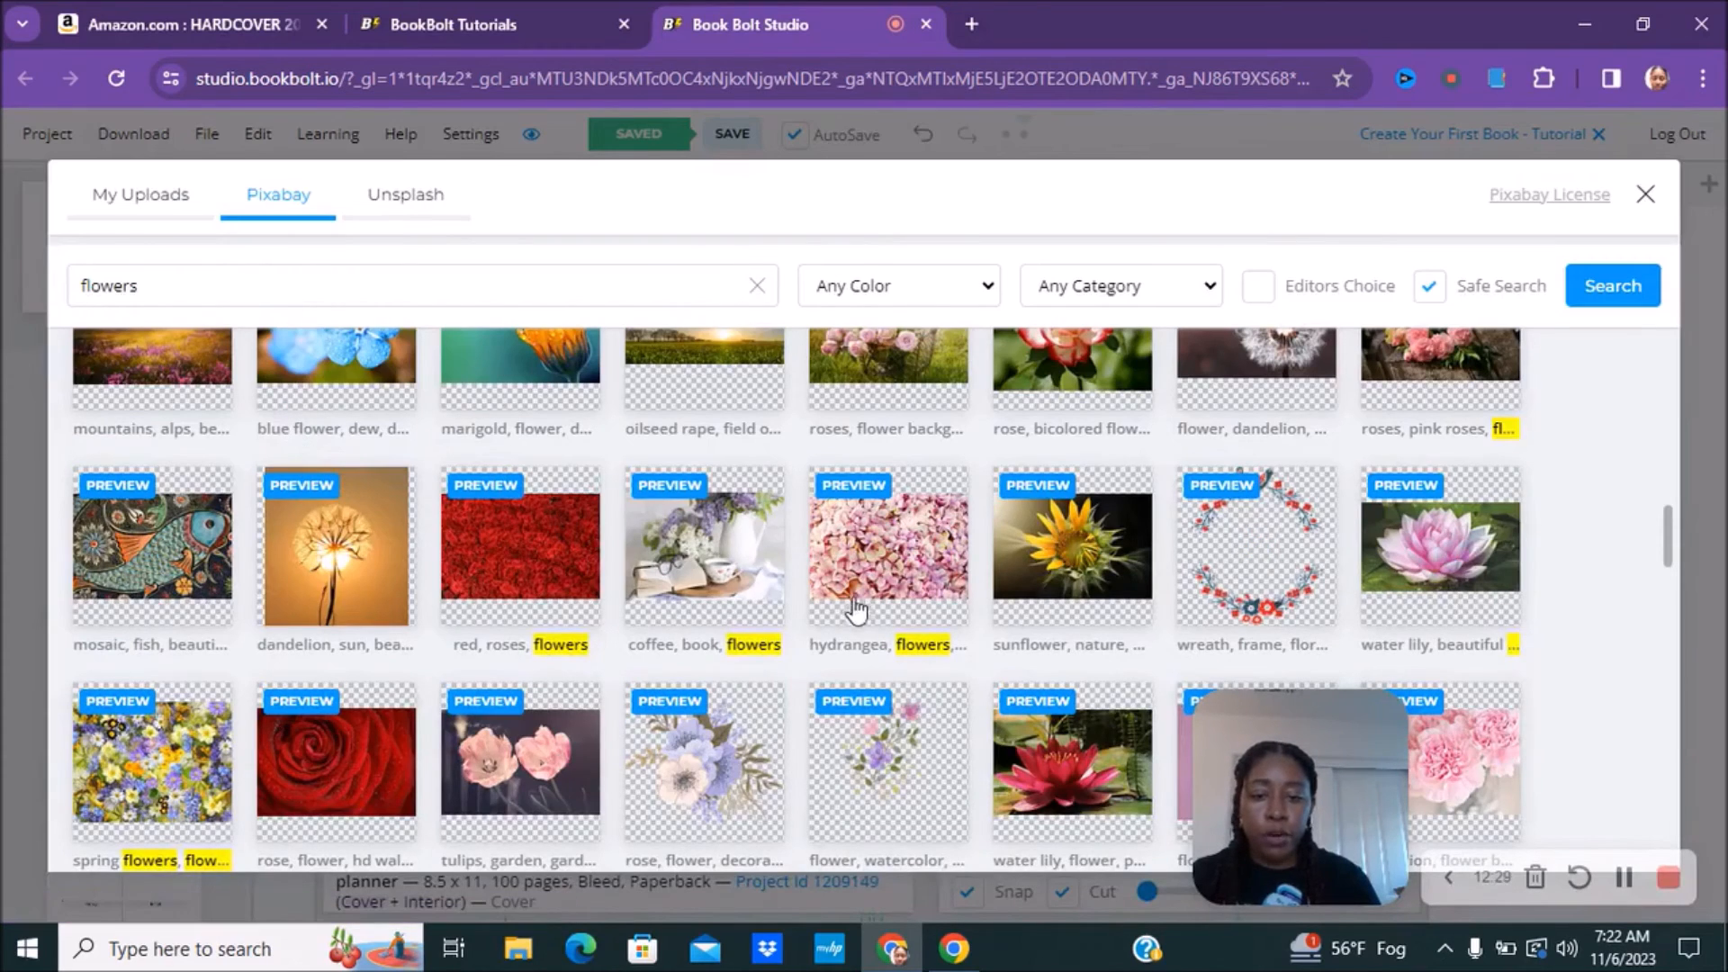
pyautogui.scroll(-4, 891, 666)
pyautogui.scroll(-4, 892, 666)
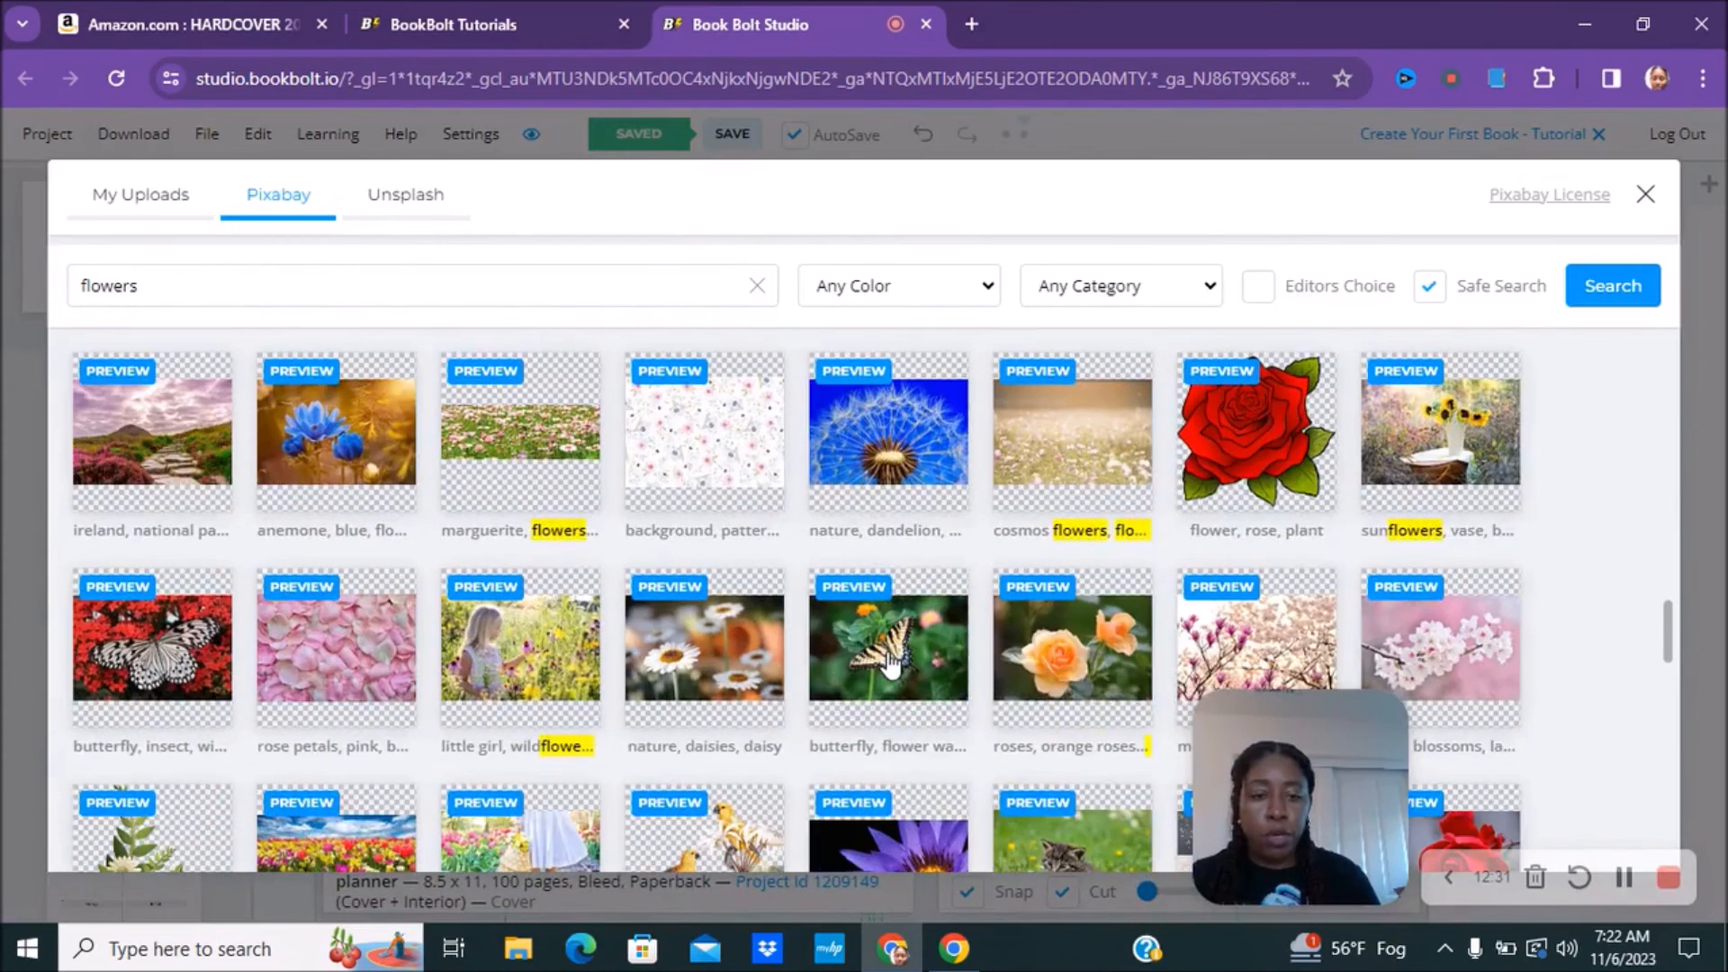
pyautogui.scroll(-3, 891, 657)
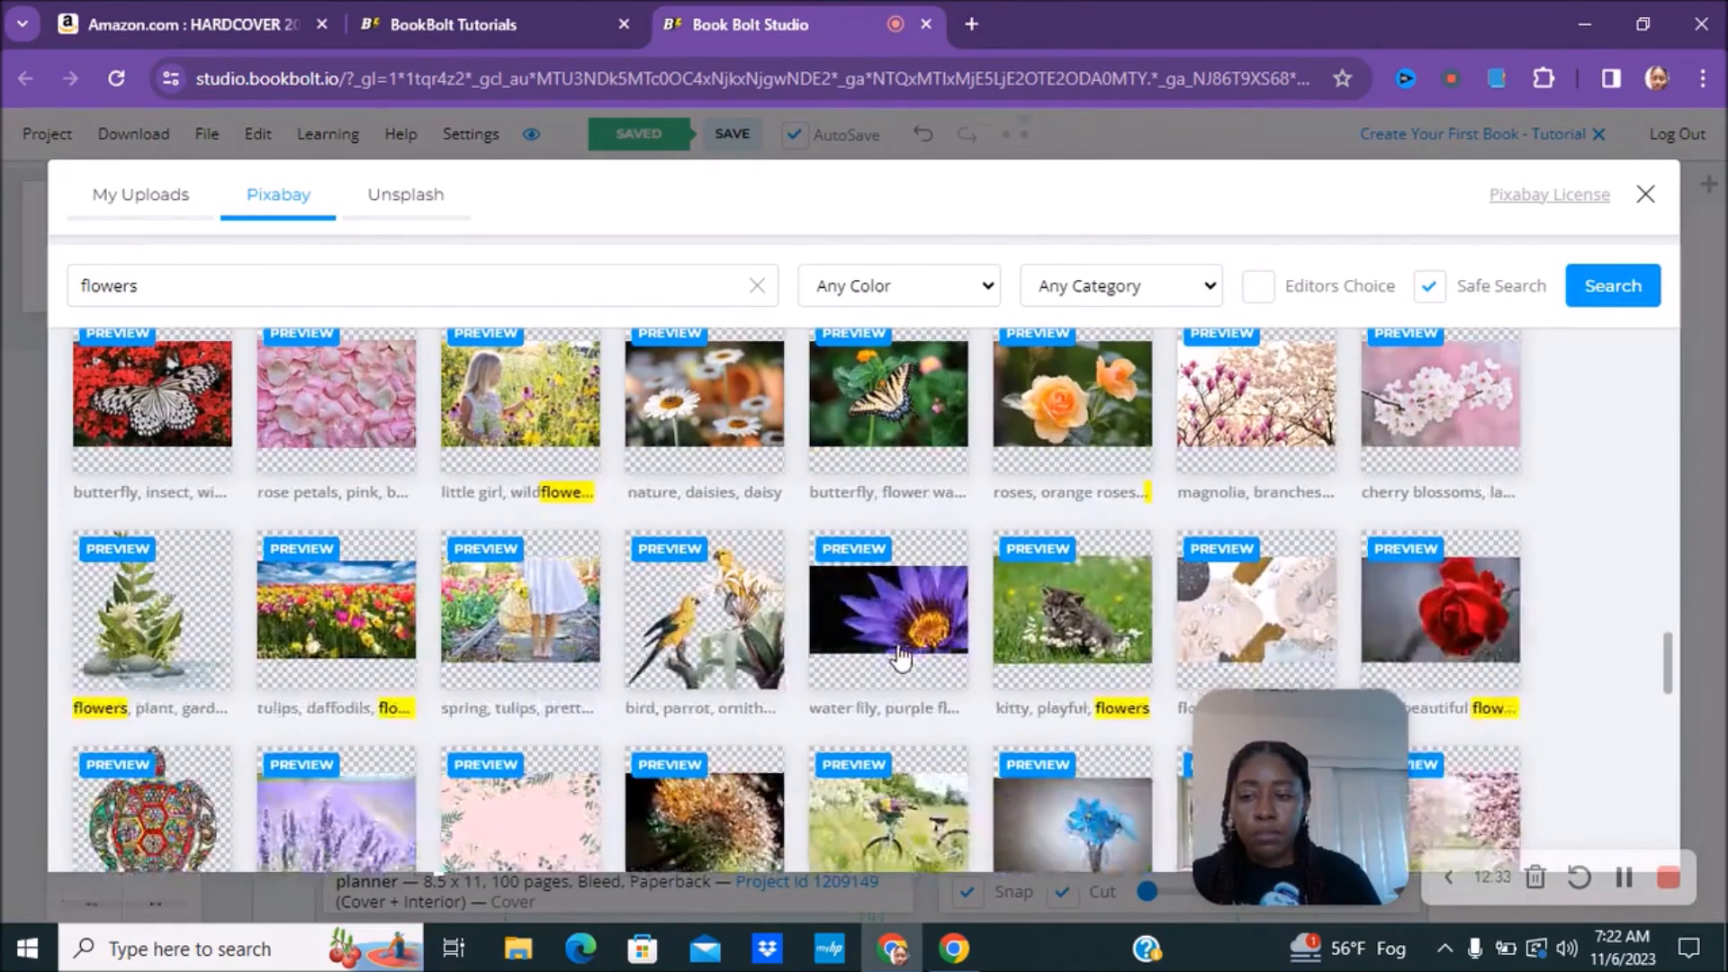
pyautogui.scroll(-3, 900, 657)
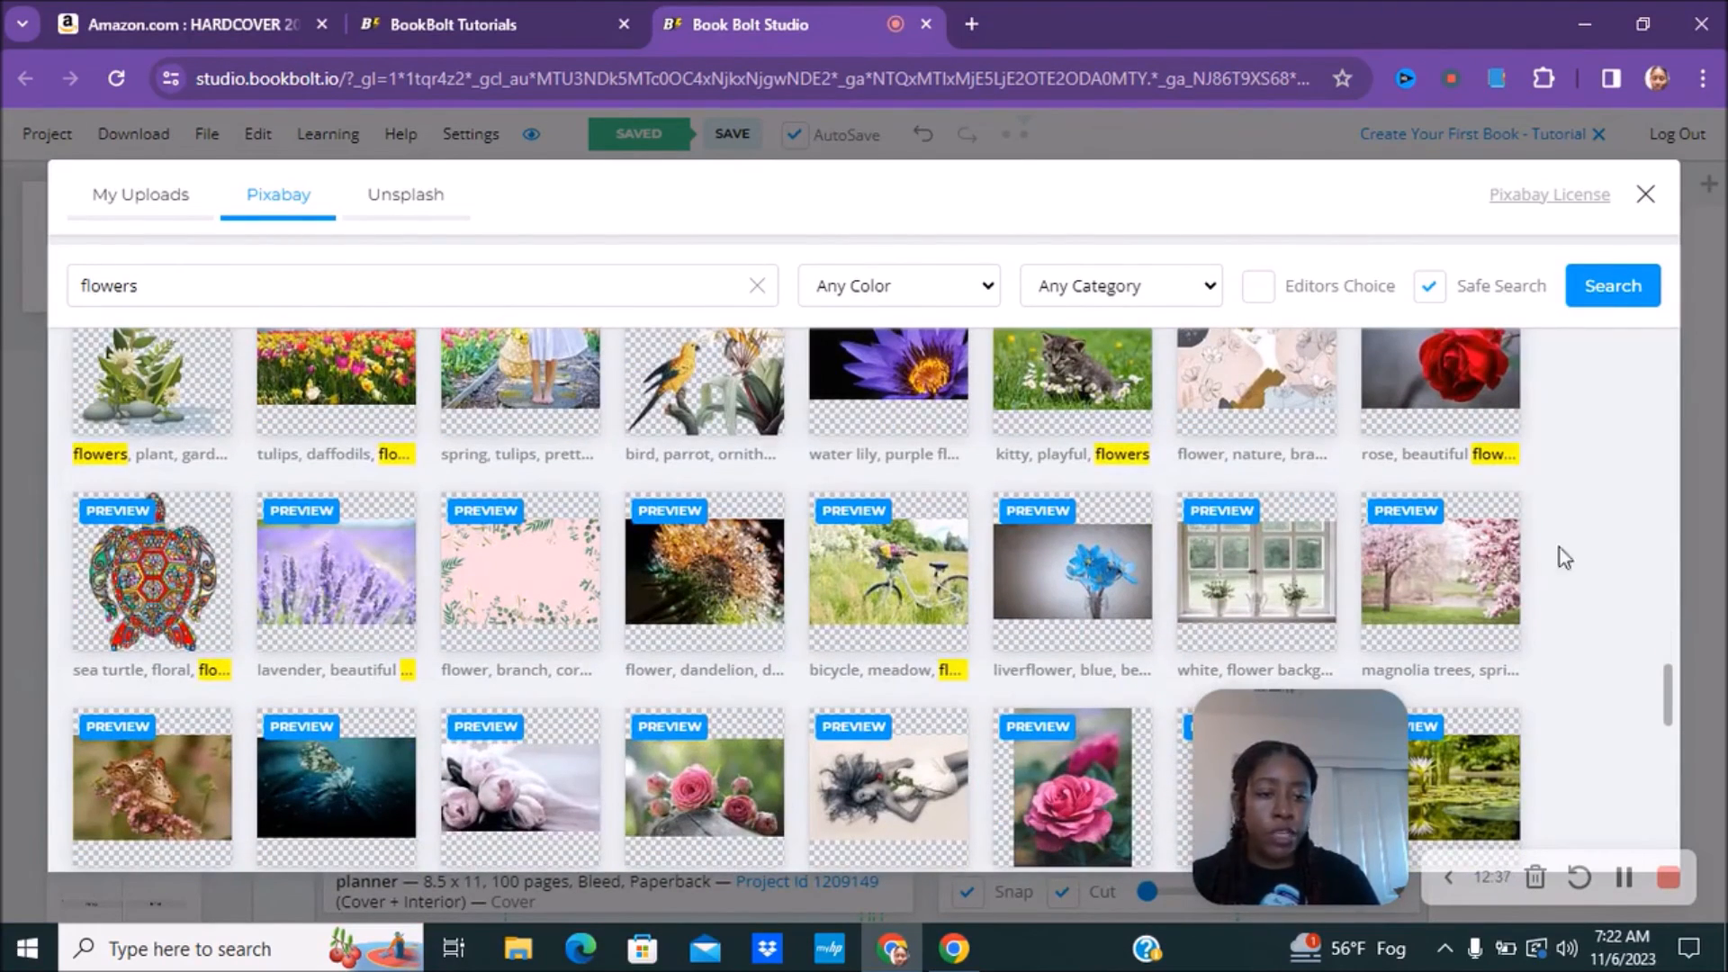
pyautogui.click(1433, 579)
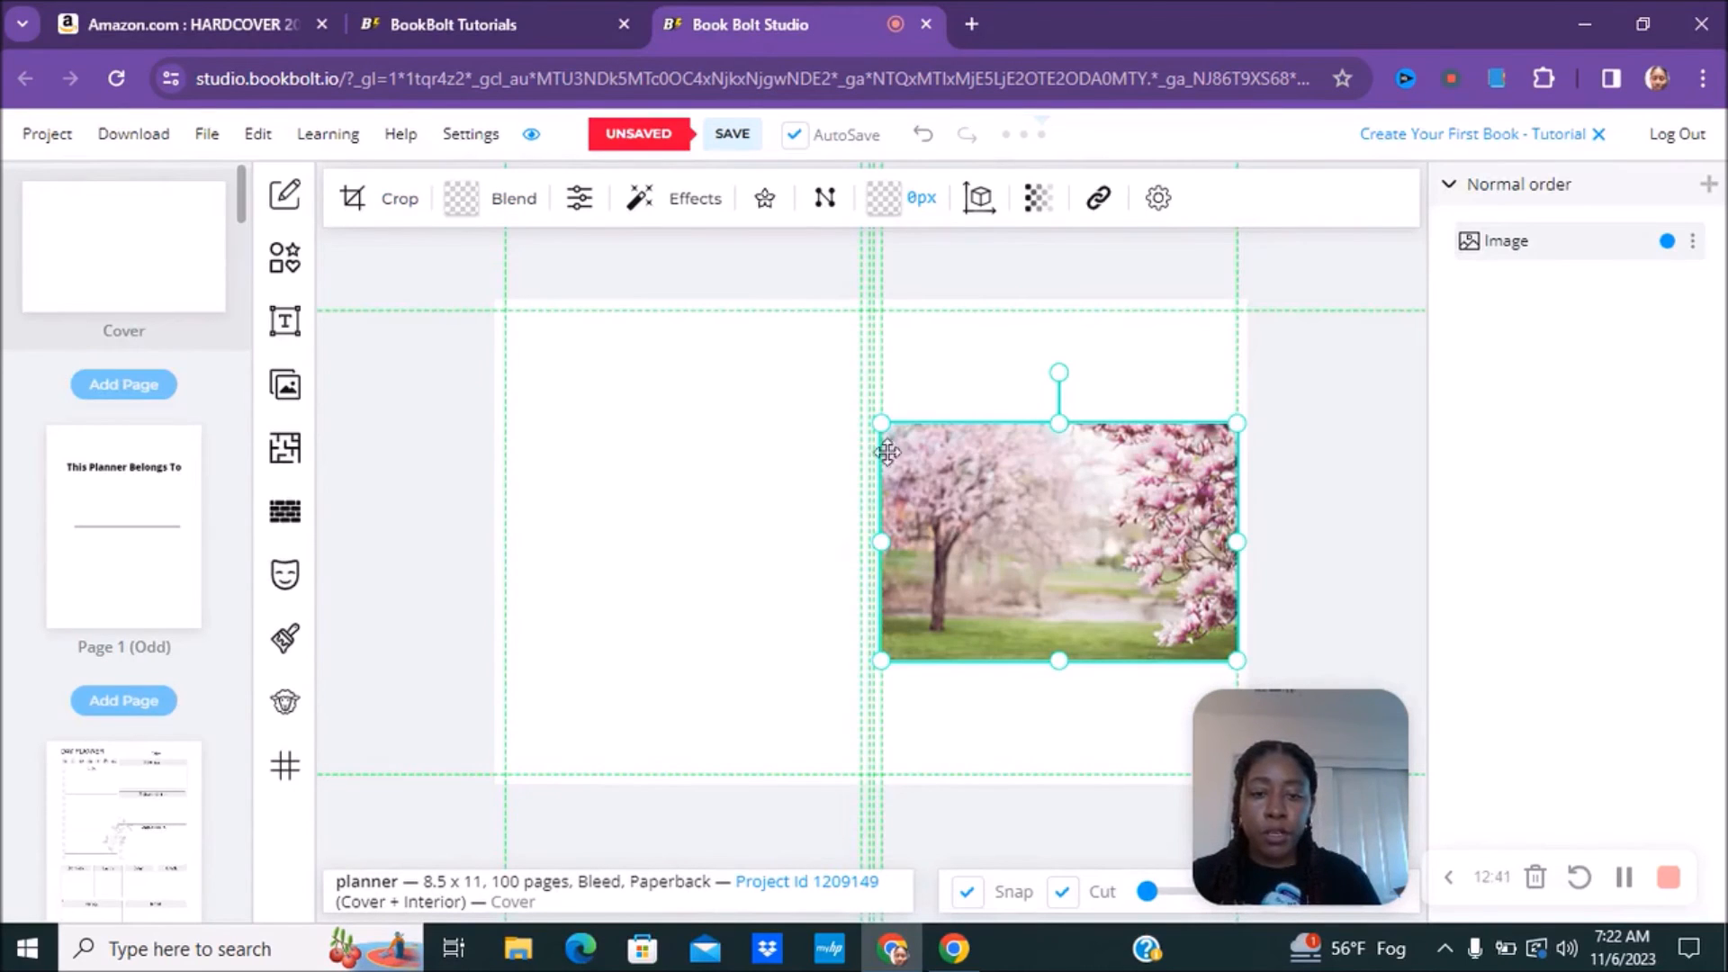
# Enlarge and stretch the magnolia photo until it fills the entire front, spine and back of the cover
pyautogui.moveTo(881, 423); pyautogui.dragTo(177, 397)
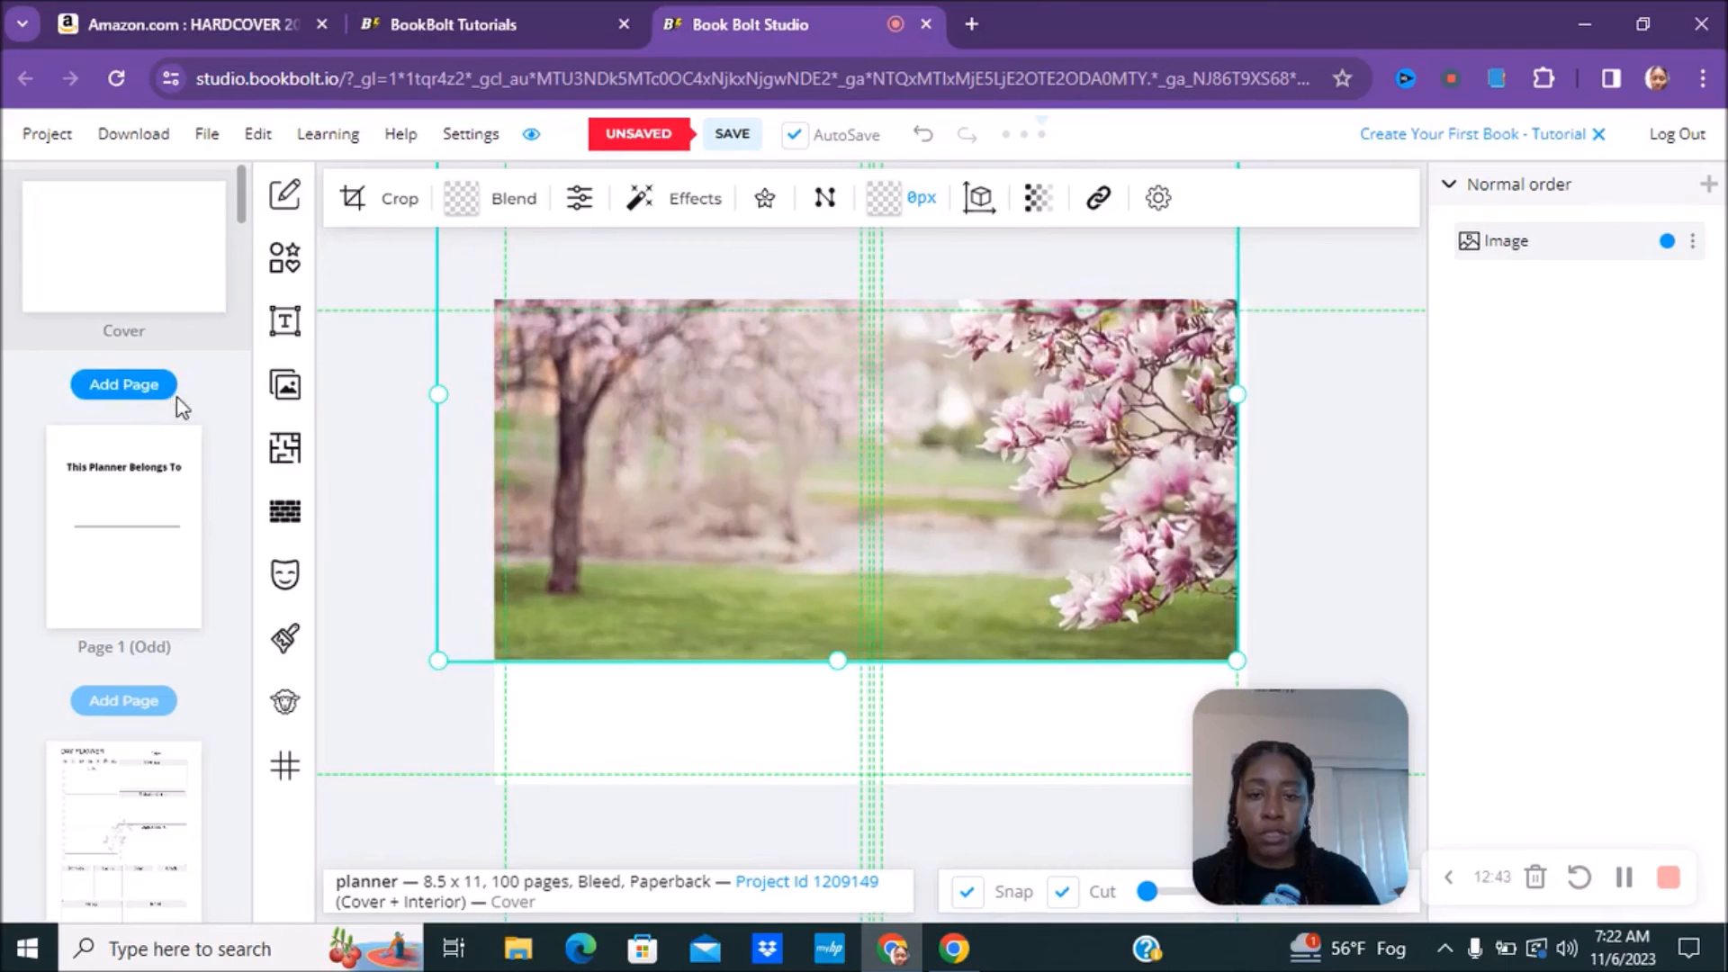
pyautogui.moveTo(837, 658); pyautogui.dragTo(837, 866)
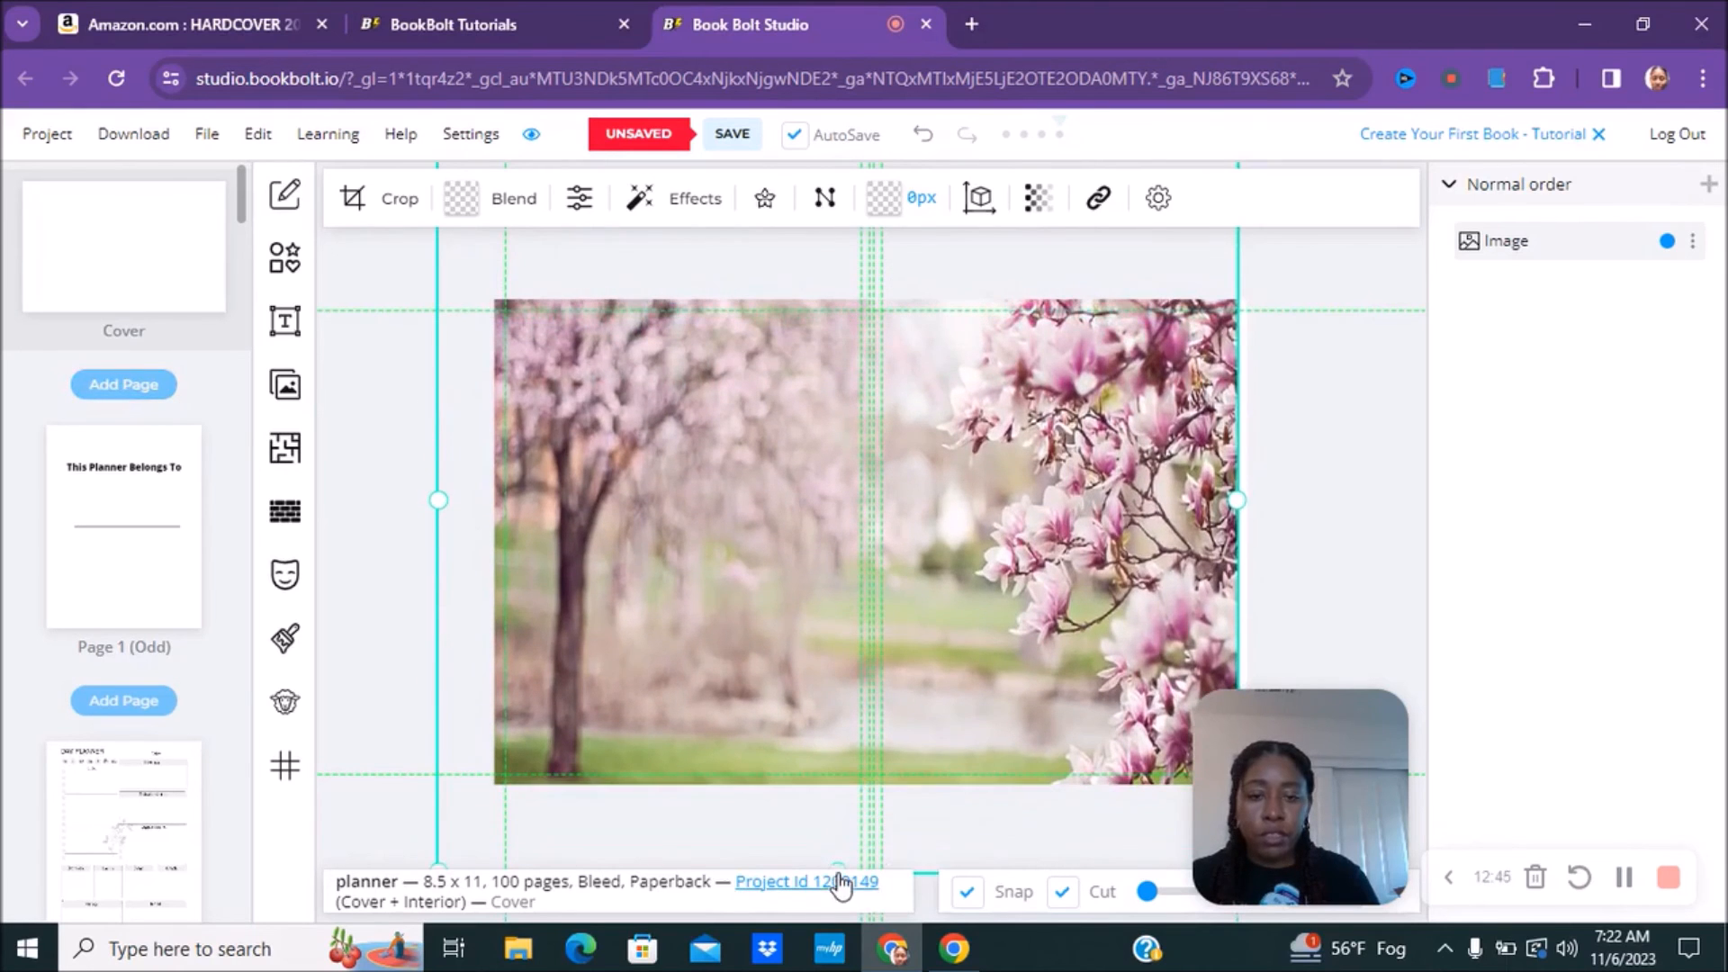
pyautogui.moveTo(1238, 497); pyautogui.dragTo(1365, 499)
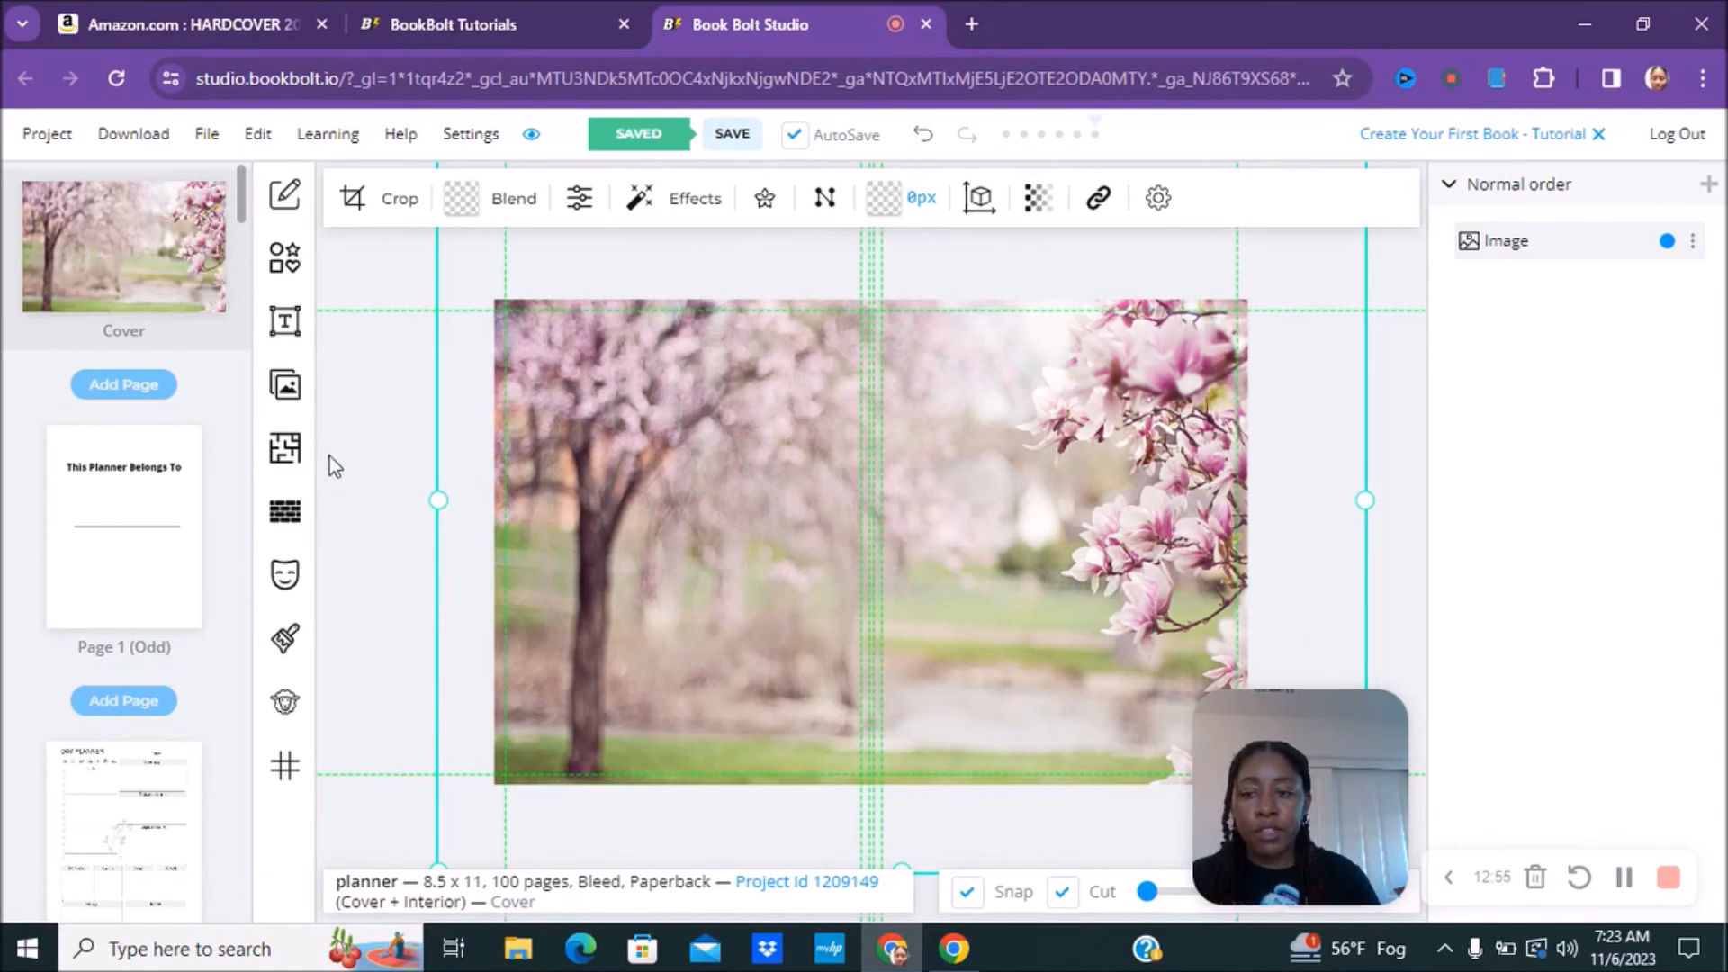
# Insert the close-up photo of purple flowers from the Pixabay flower images and delete the magnolia photo from the cover
pyautogui.click(286, 387)
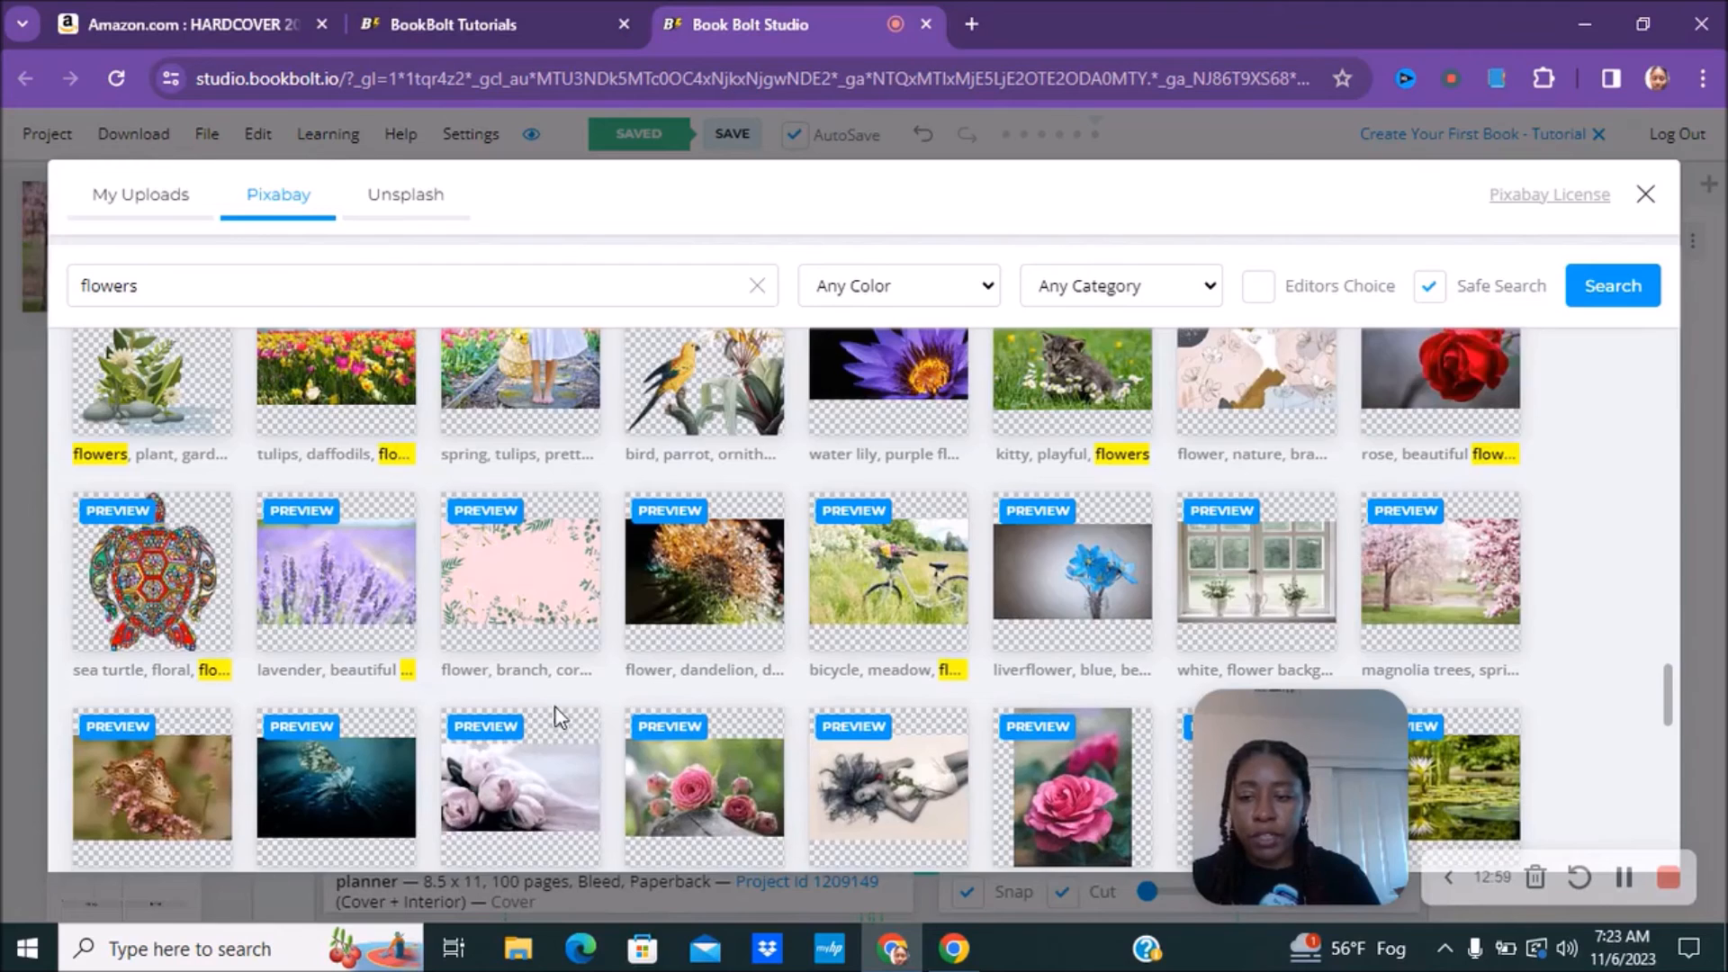
pyautogui.scroll(-5, 560, 717)
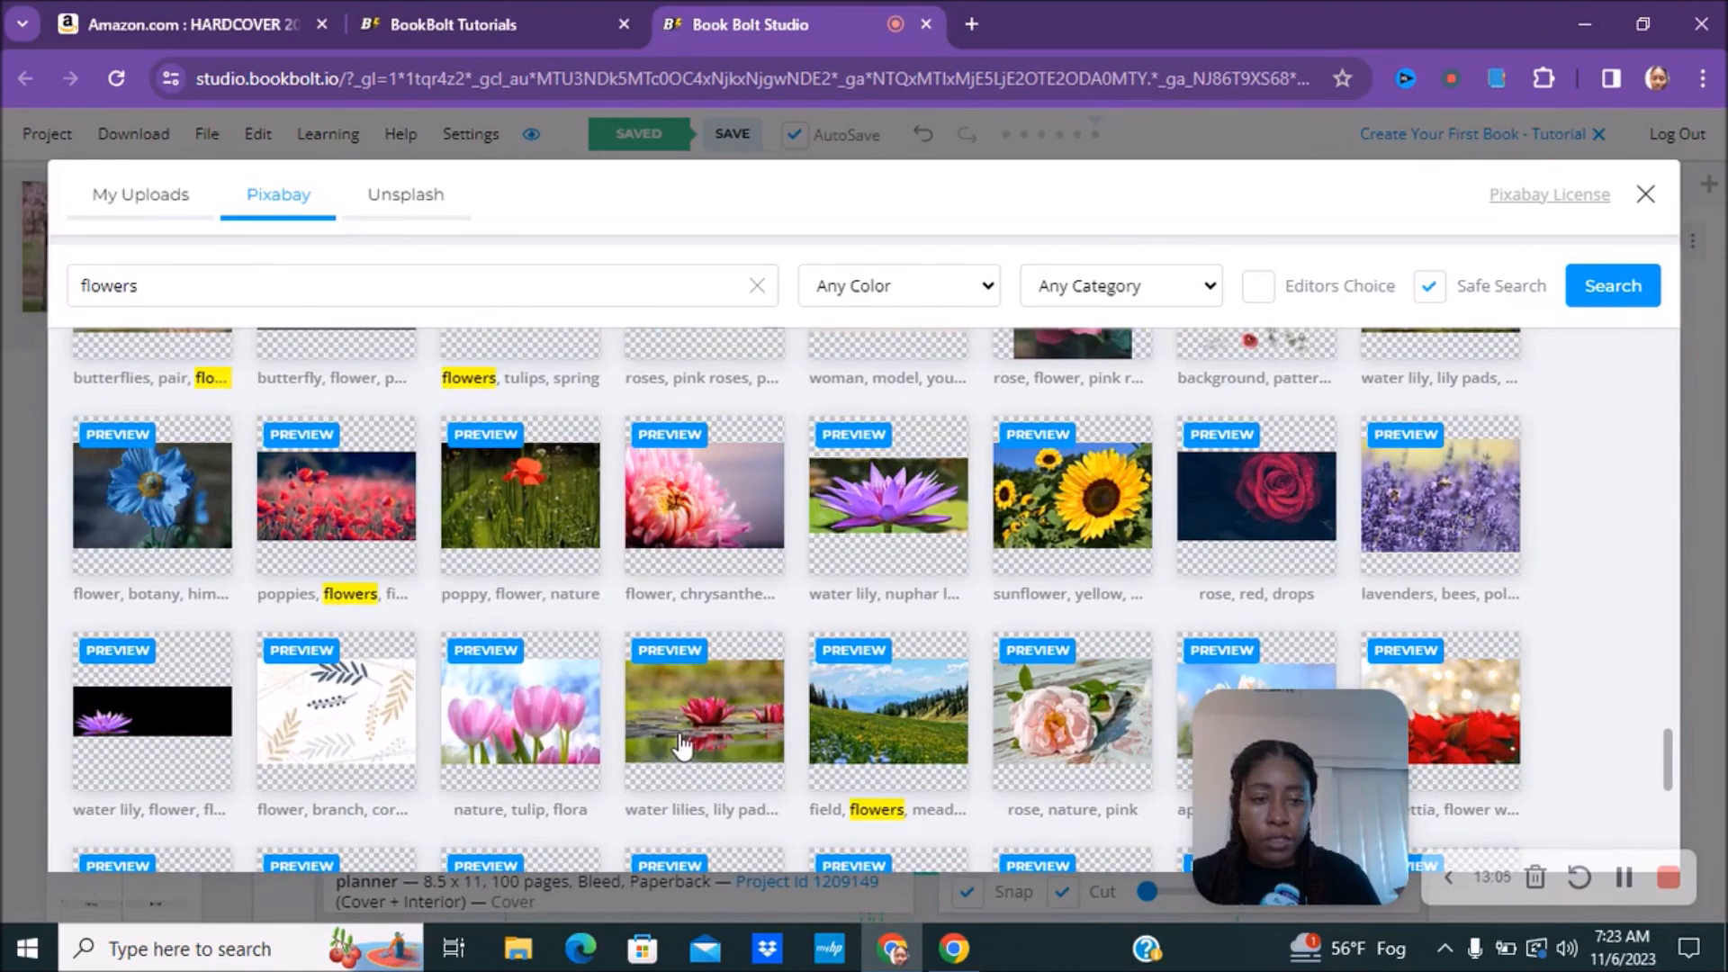
pyautogui.scroll(-6, 694, 731)
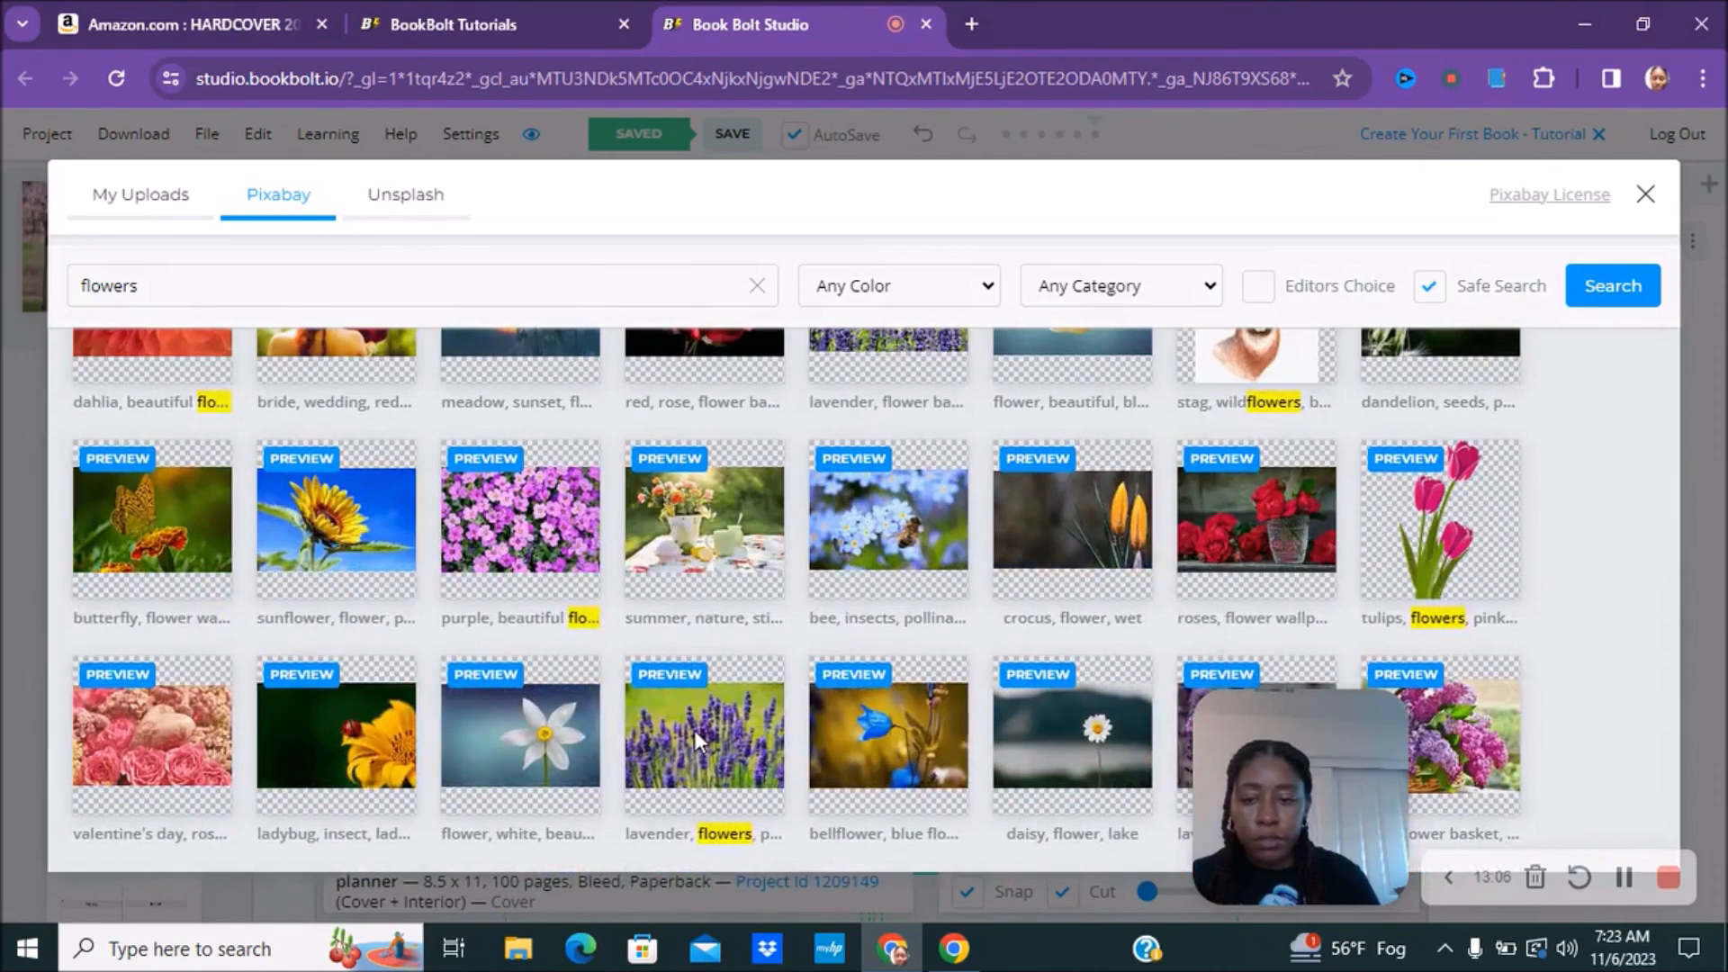
pyautogui.click(529, 571)
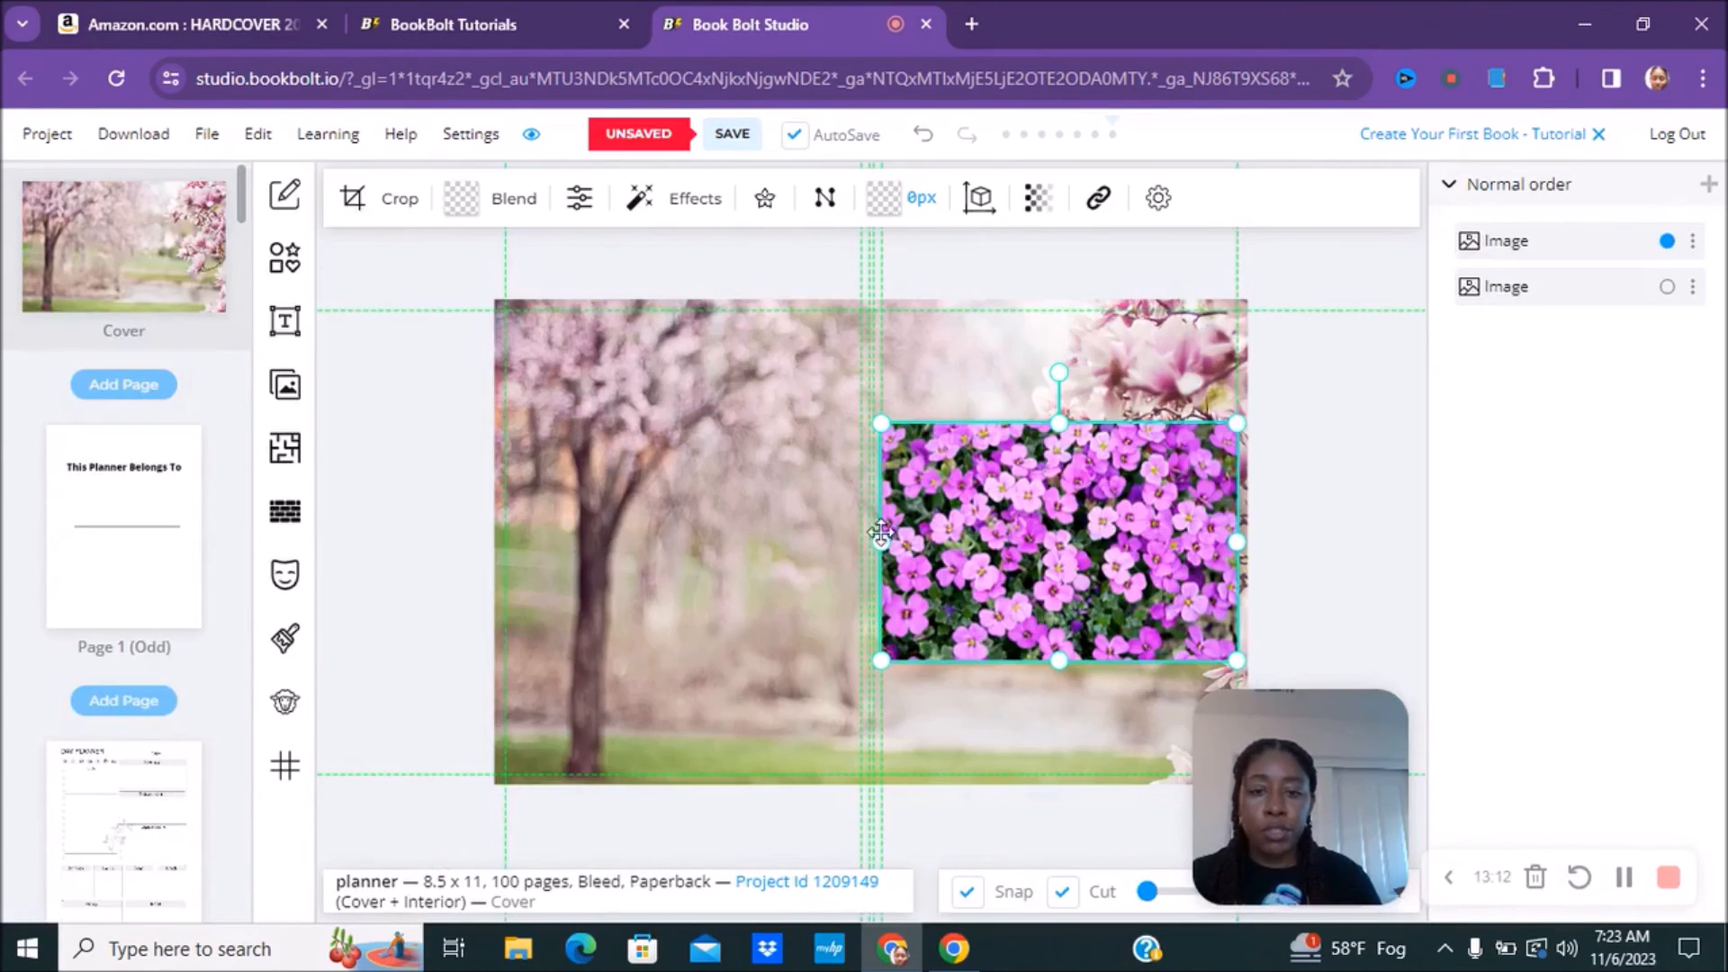
pyautogui.click(637, 509)
pyautogui.press('Delete')
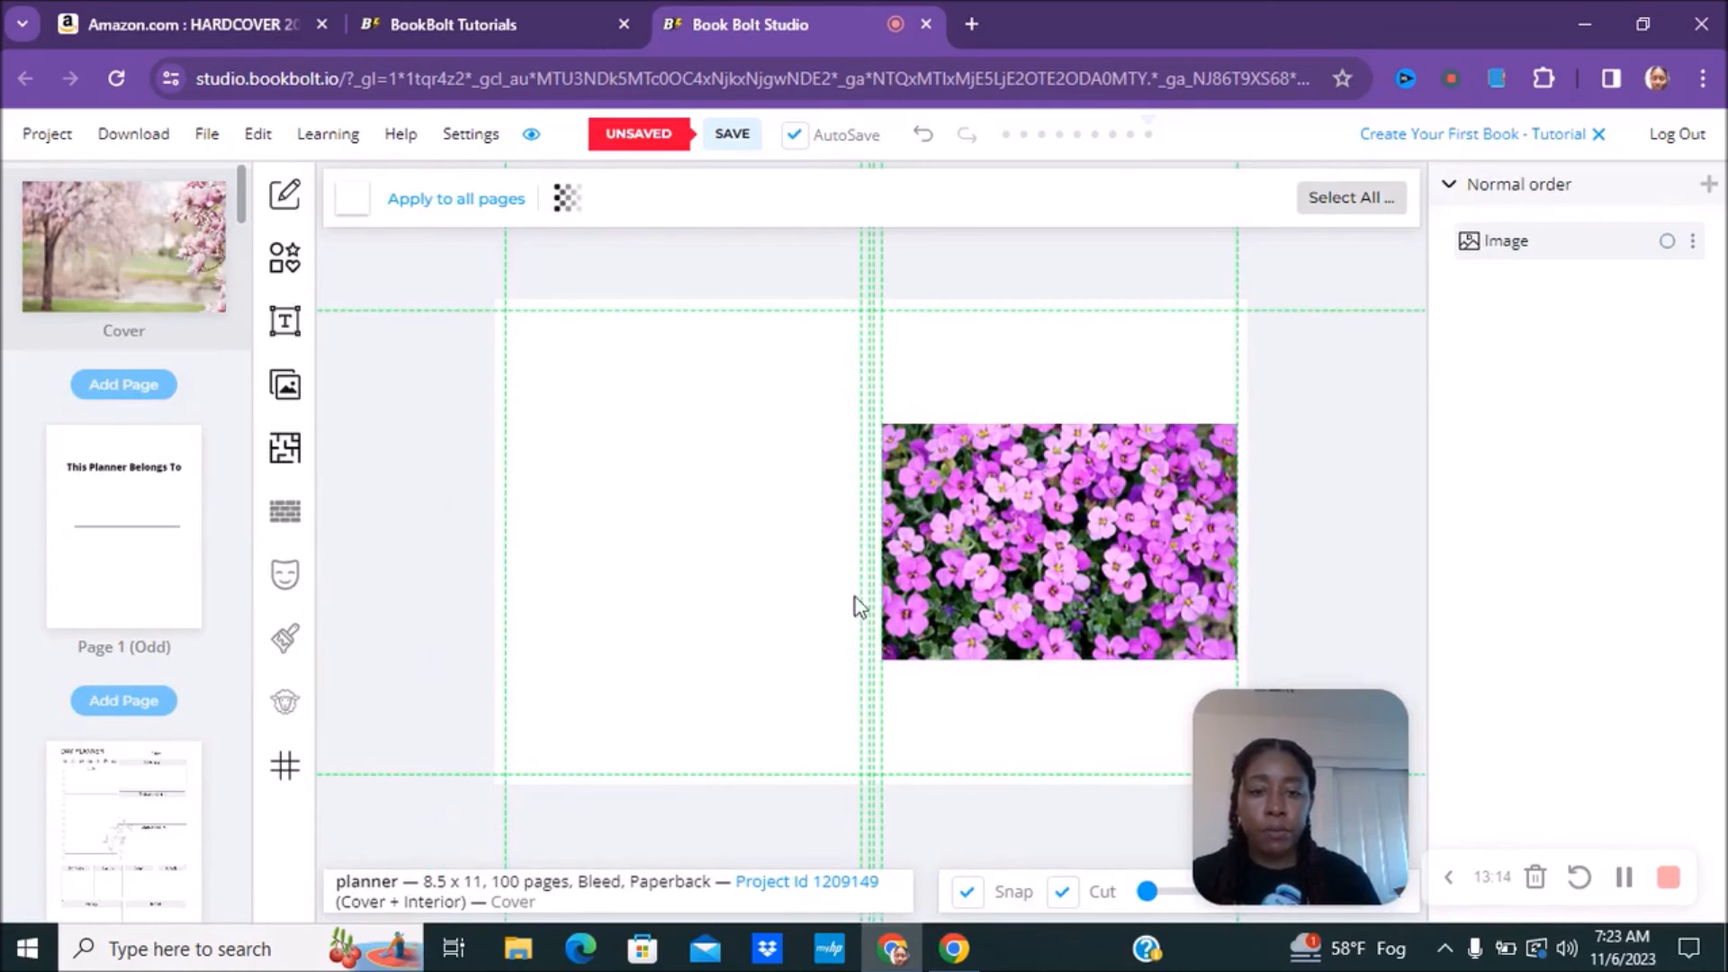
# Enlarge and stretch the purple flower photo until it fills the entire front, spine and back of the cover
pyautogui.click(932, 608)
pyautogui.moveTo(881, 420); pyautogui.dragTo(4, 441)
pyautogui.moveTo(800, 662); pyautogui.dragTo(788, 914)
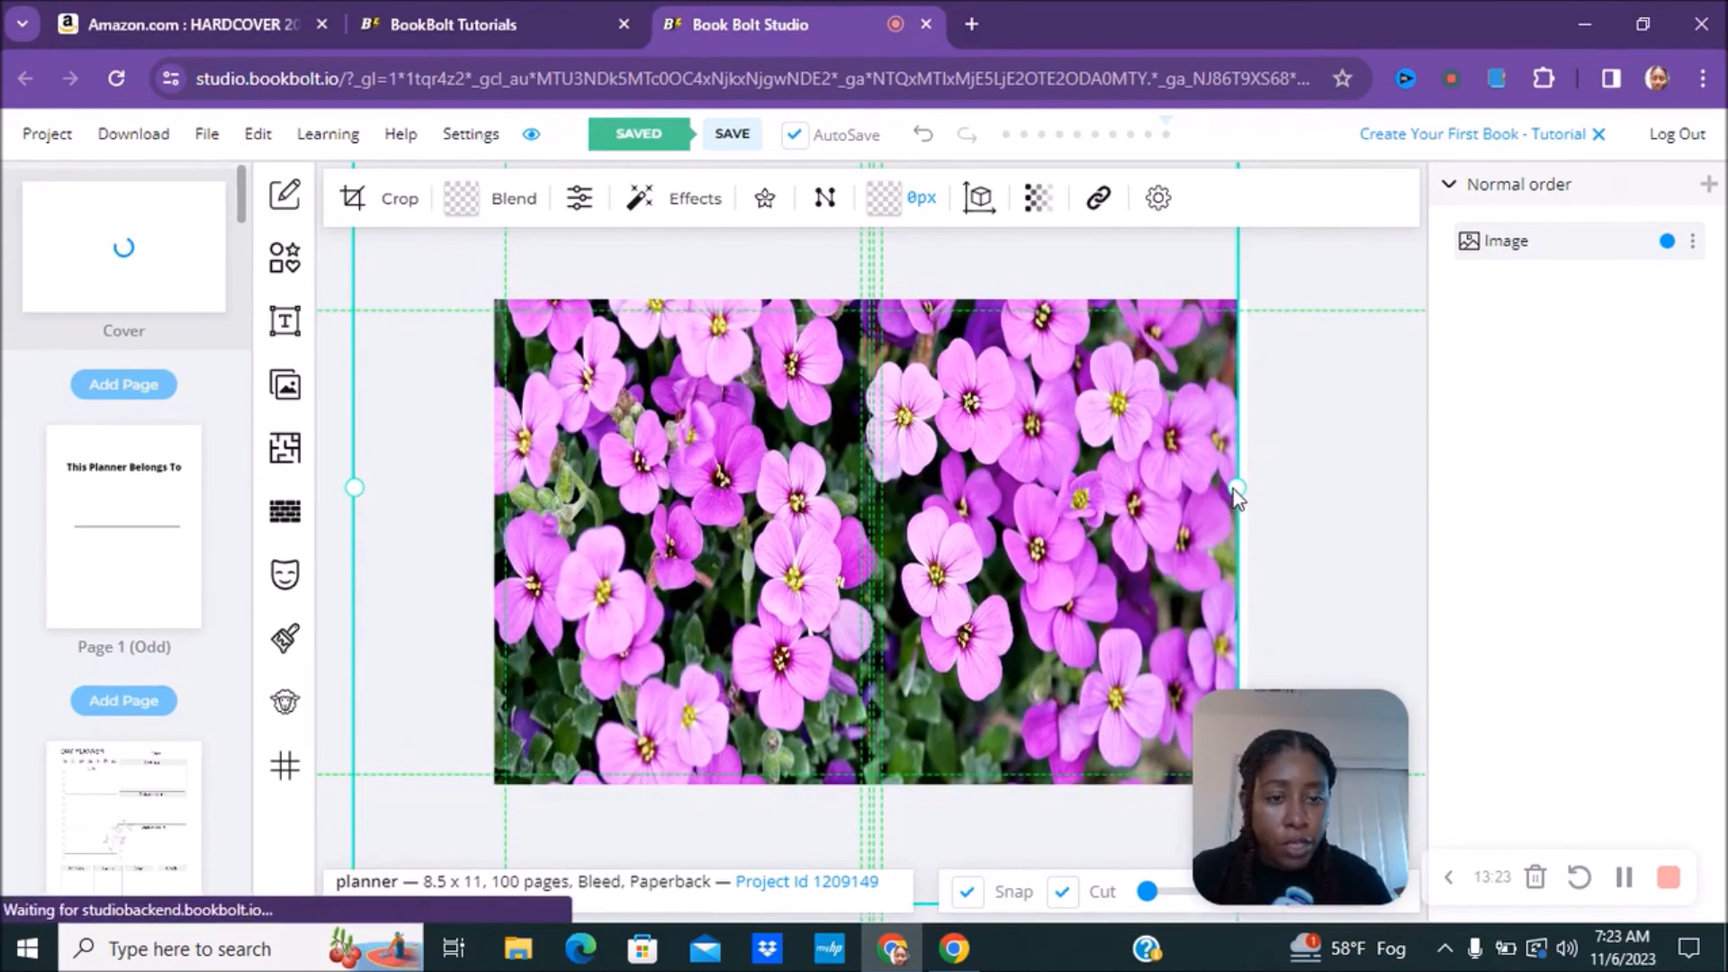
pyautogui.moveTo(1344, 499); pyautogui.dragTo(1366, 494)
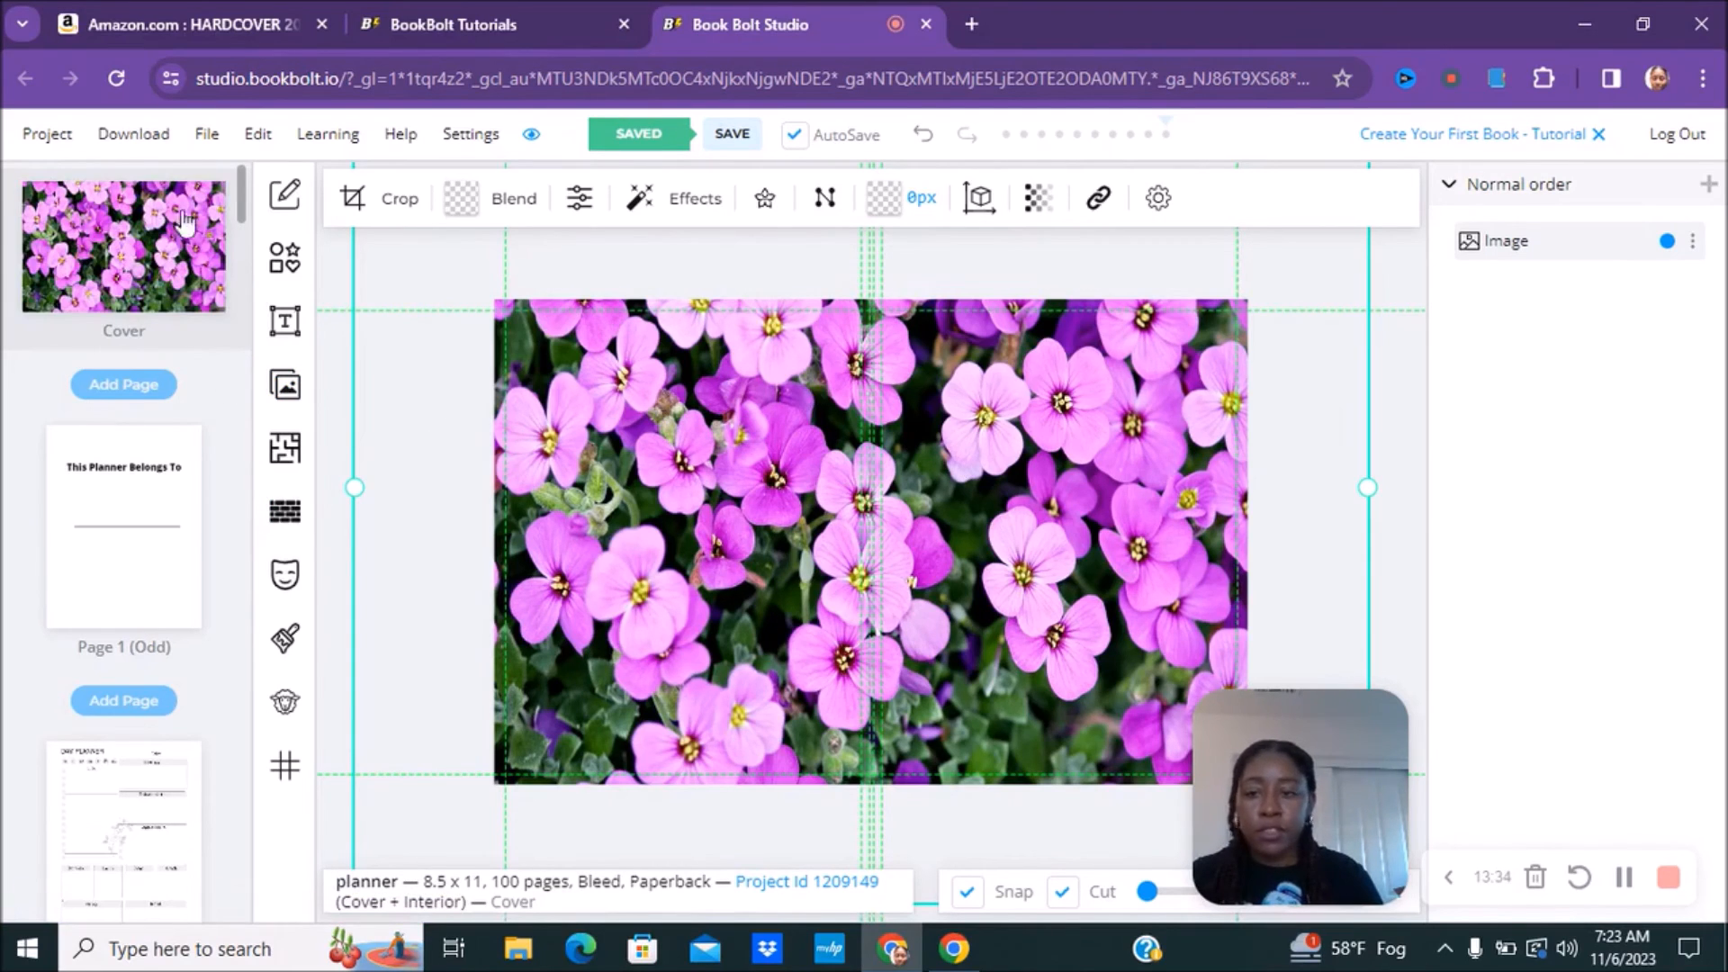
# Add a rectangle to the cover and centre it horizontally in the upper half of the front
pyautogui.click(284, 257)
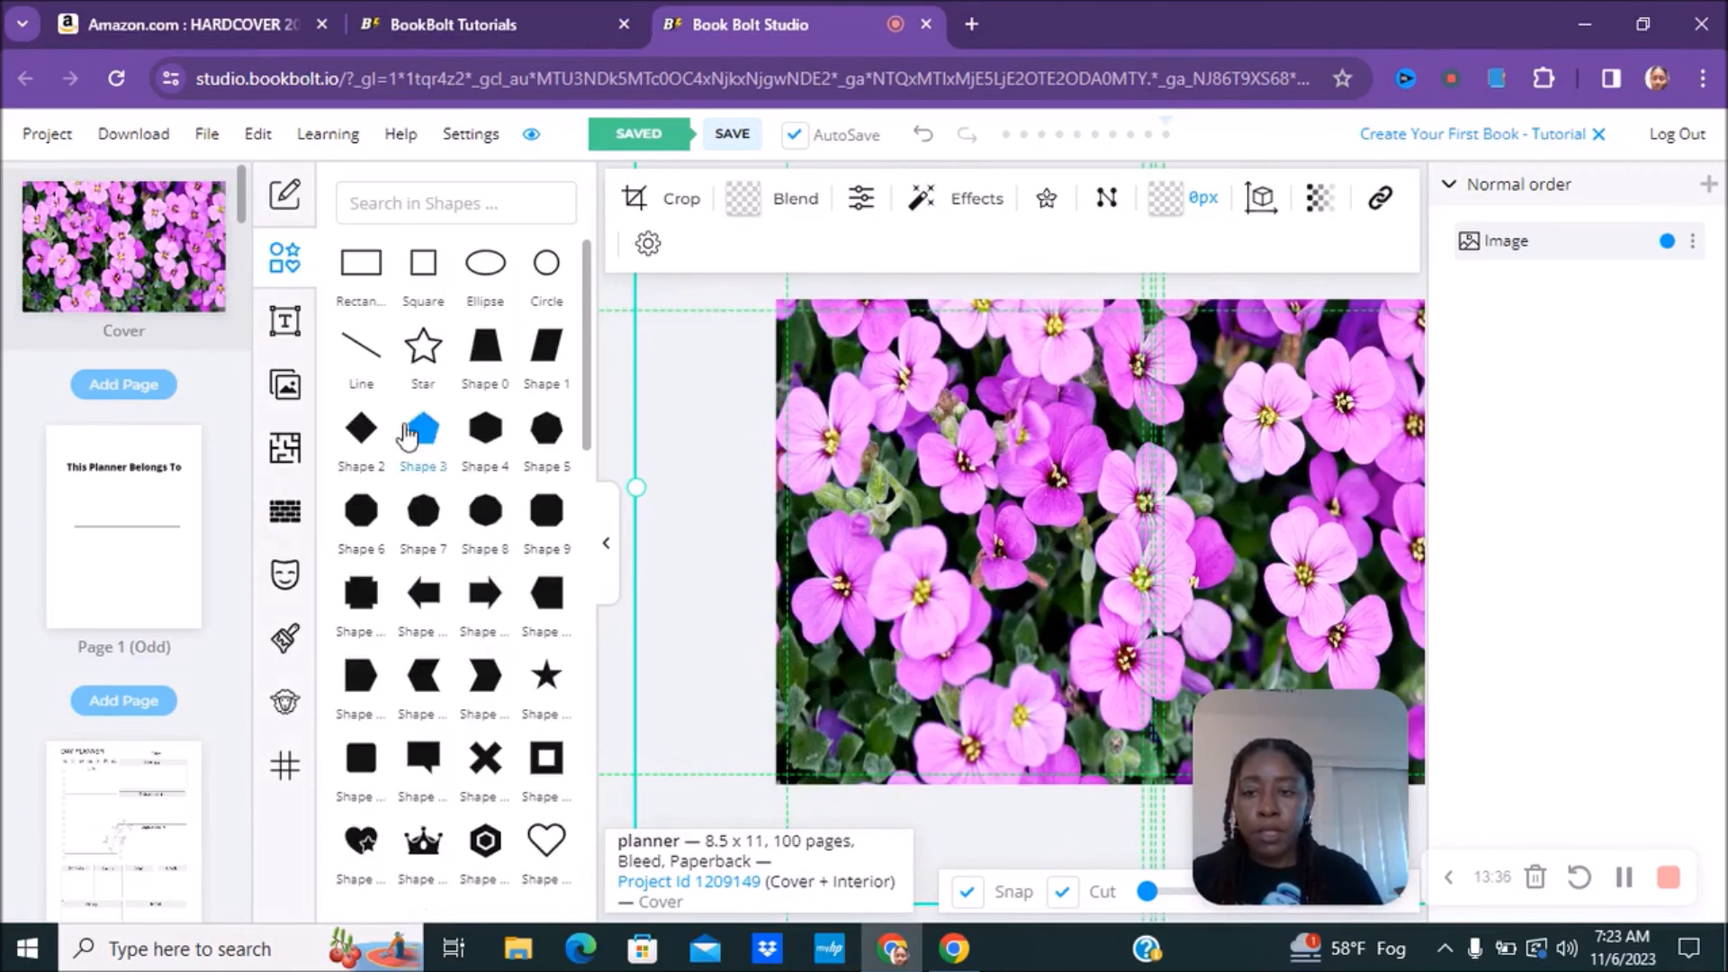
pyautogui.click(358, 269)
pyautogui.moveTo(1184, 540); pyautogui.dragTo(1295, 493)
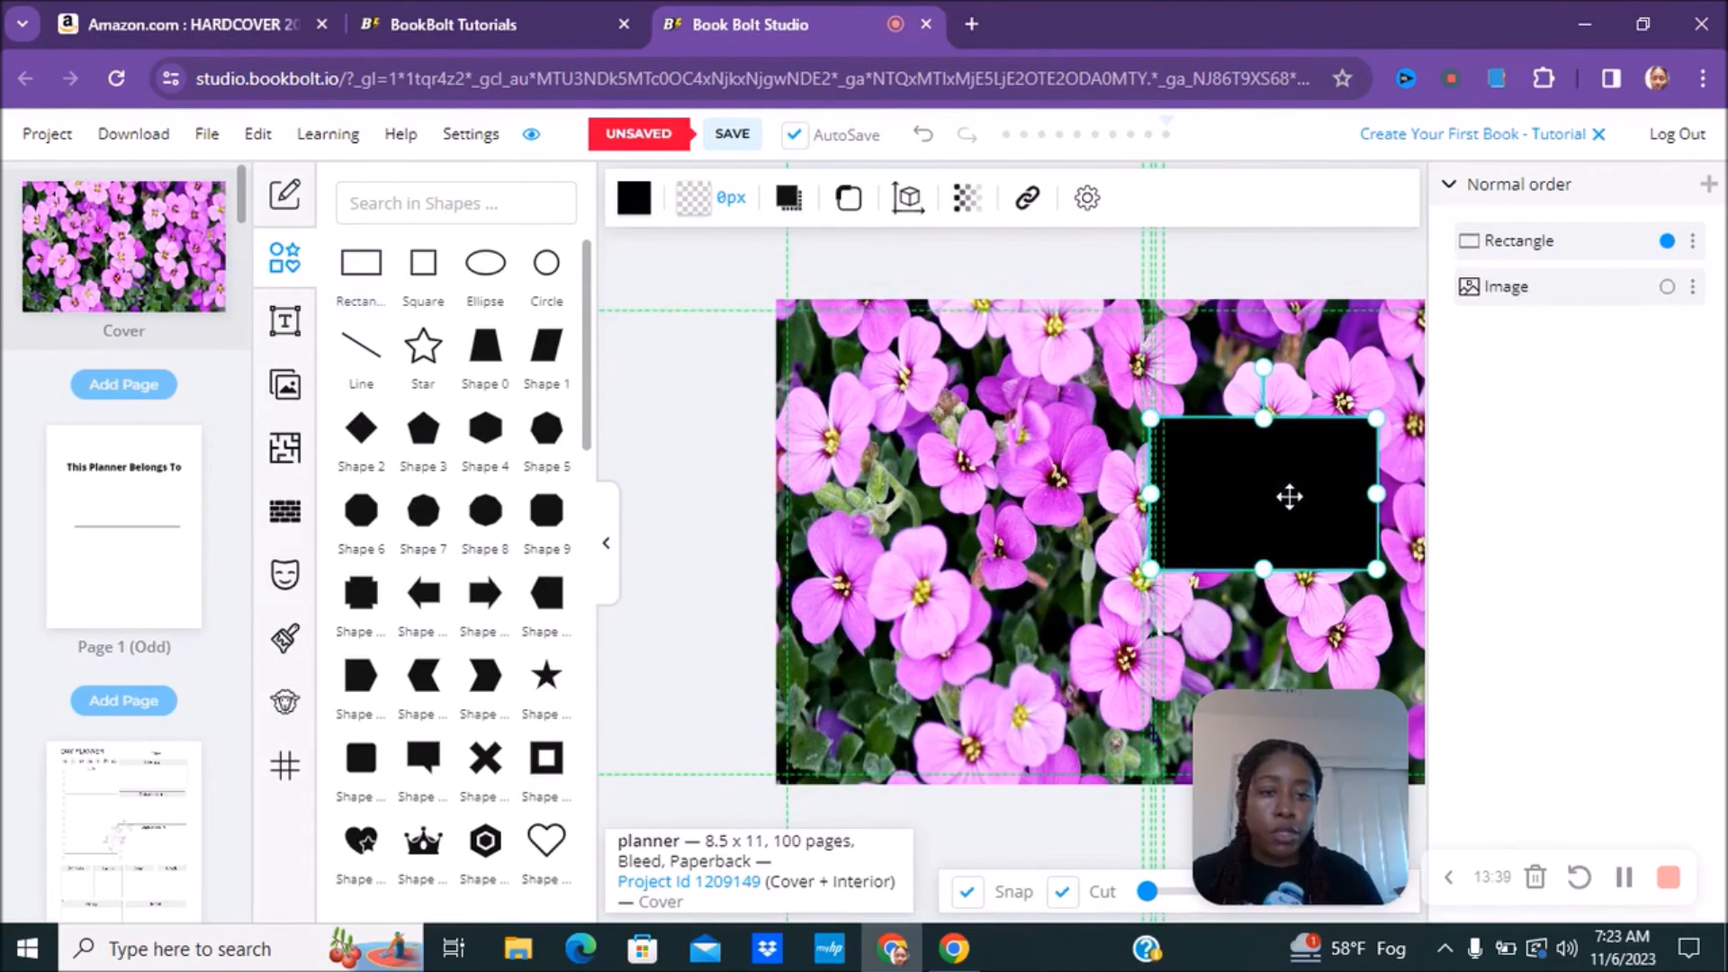
pyautogui.click(614, 549)
pyautogui.moveTo(997, 487); pyautogui.dragTo(1066, 487)
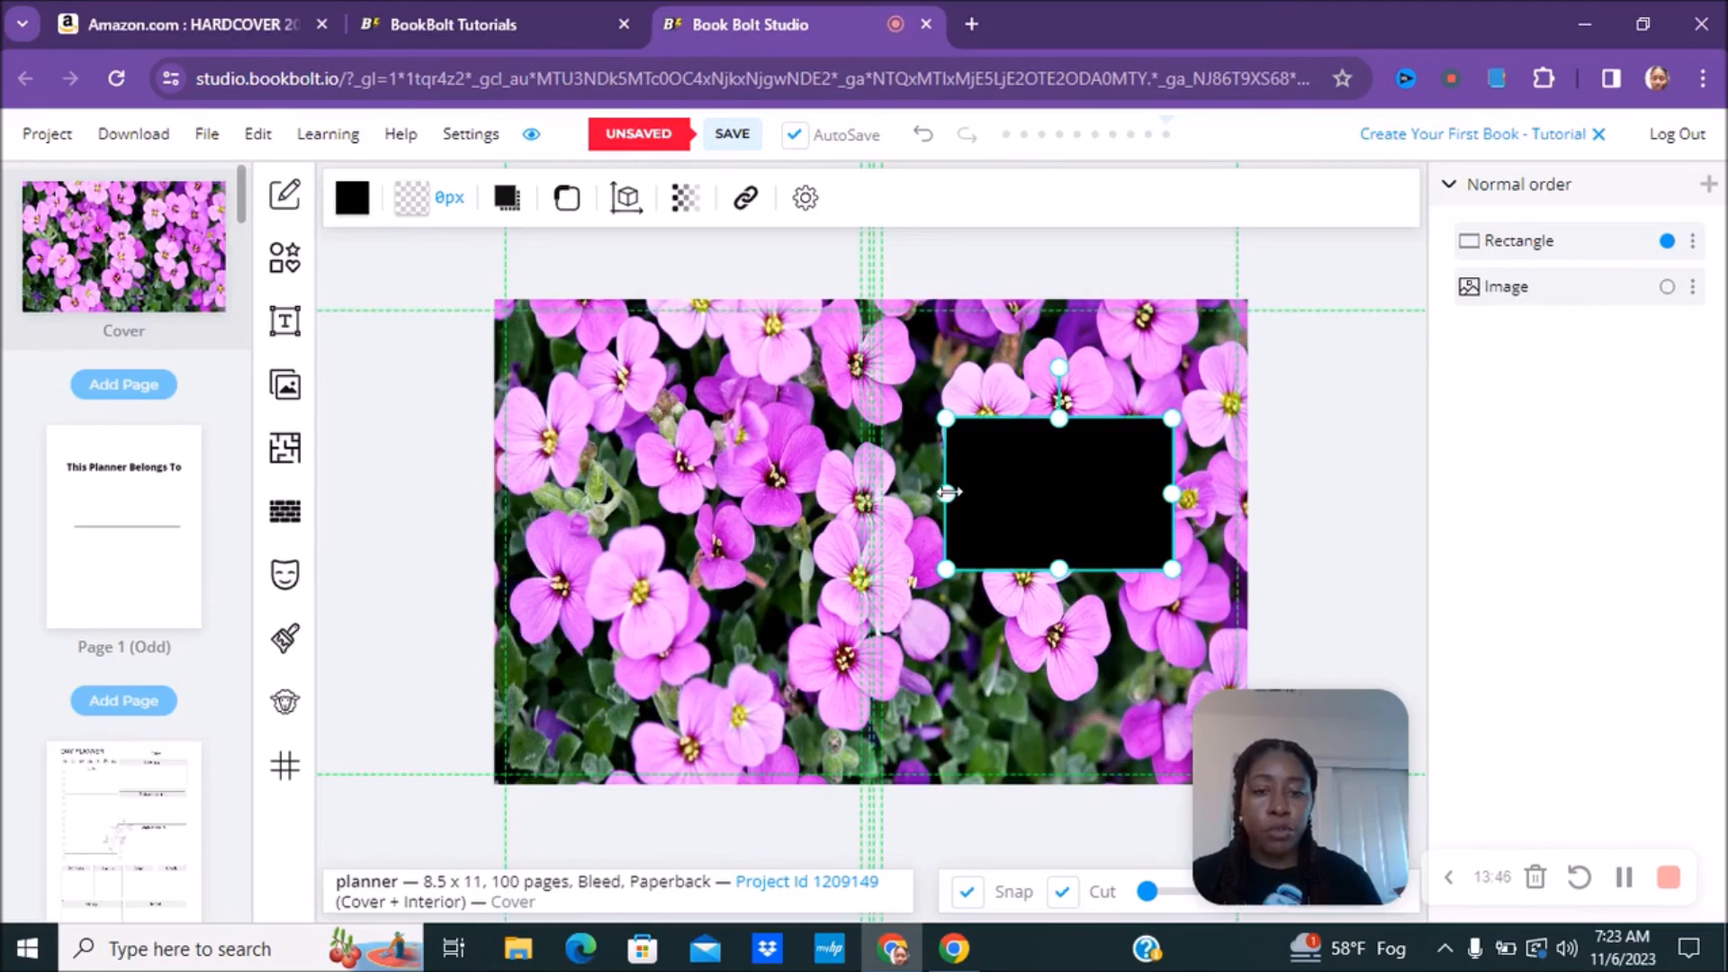
# Widen the rectangle slightly on both sides, recentre it on the front cover and fill it with light grey
pyautogui.moveTo(946, 493); pyautogui.dragTo(931, 493)
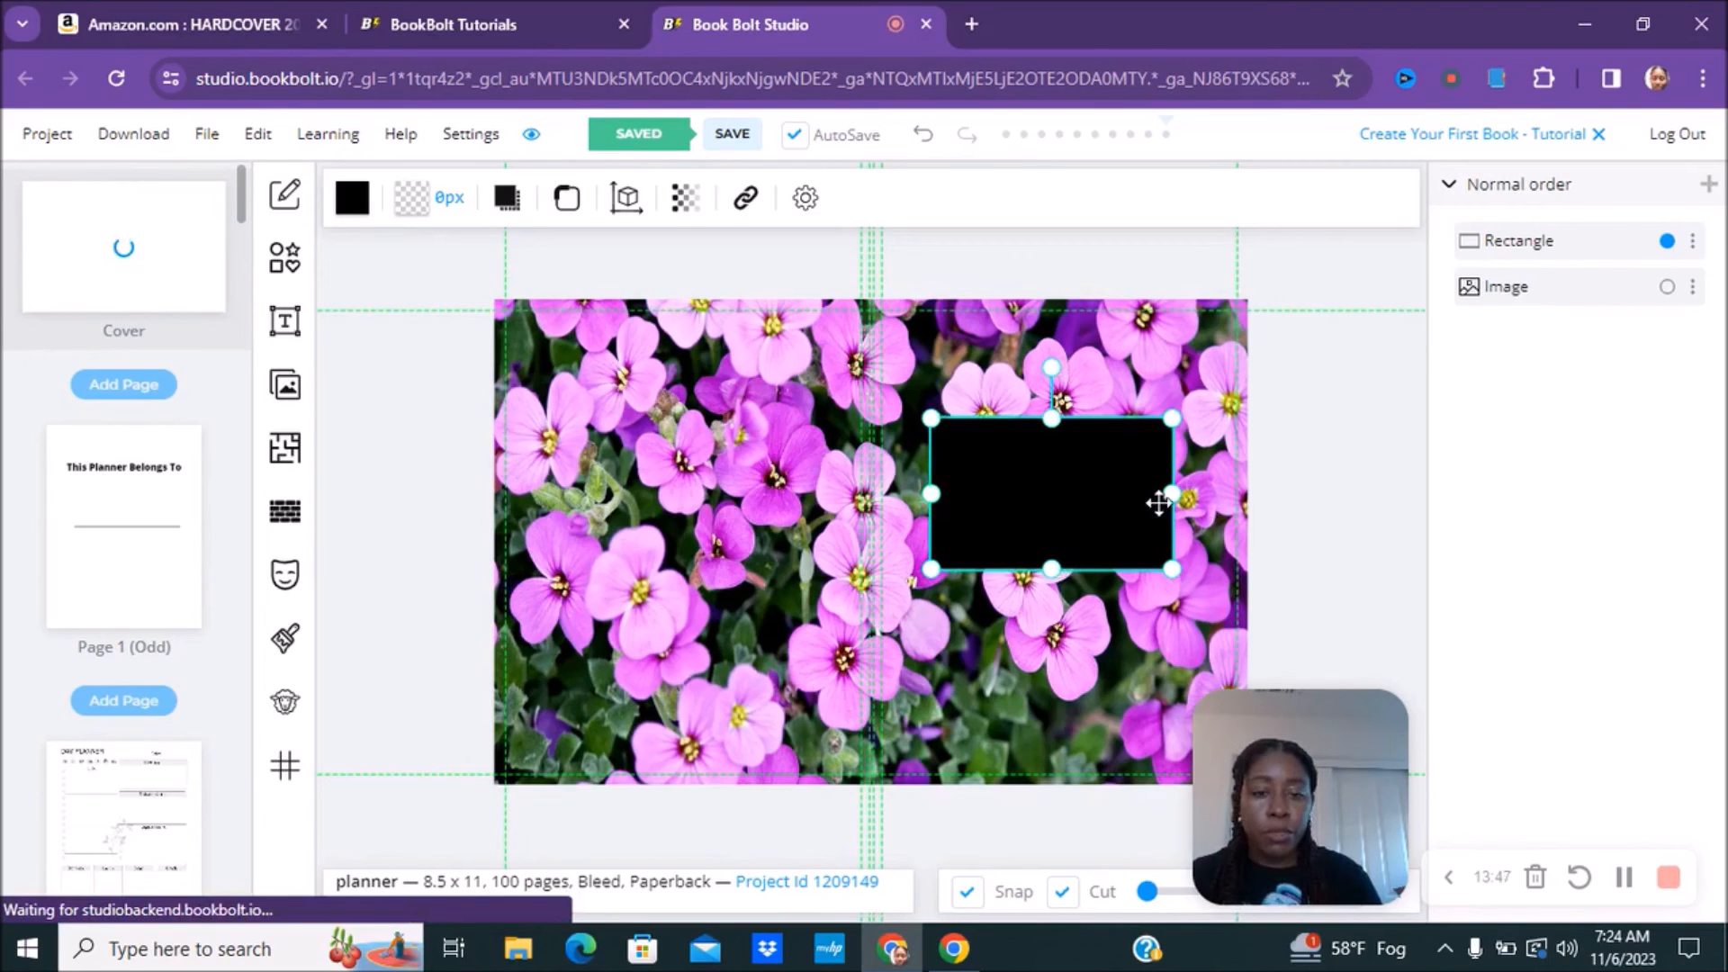
pyautogui.moveTo(1175, 492); pyautogui.dragTo(1184, 494)
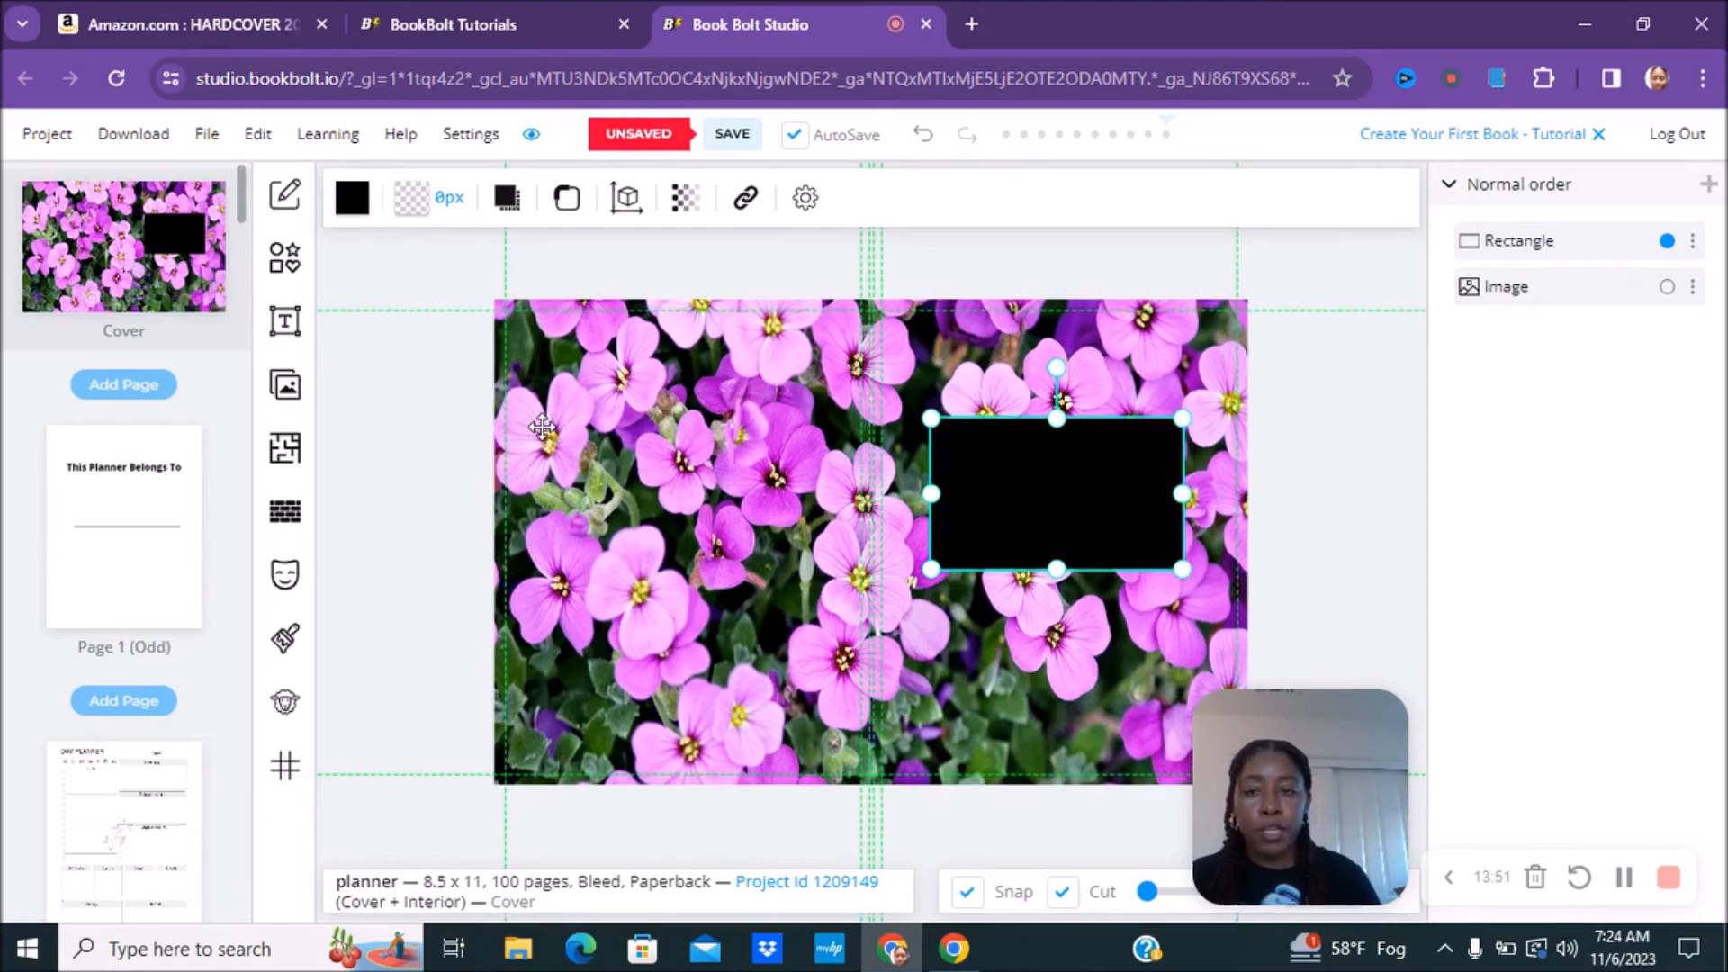
pyautogui.moveTo(1056, 461); pyautogui.dragTo(1058, 463)
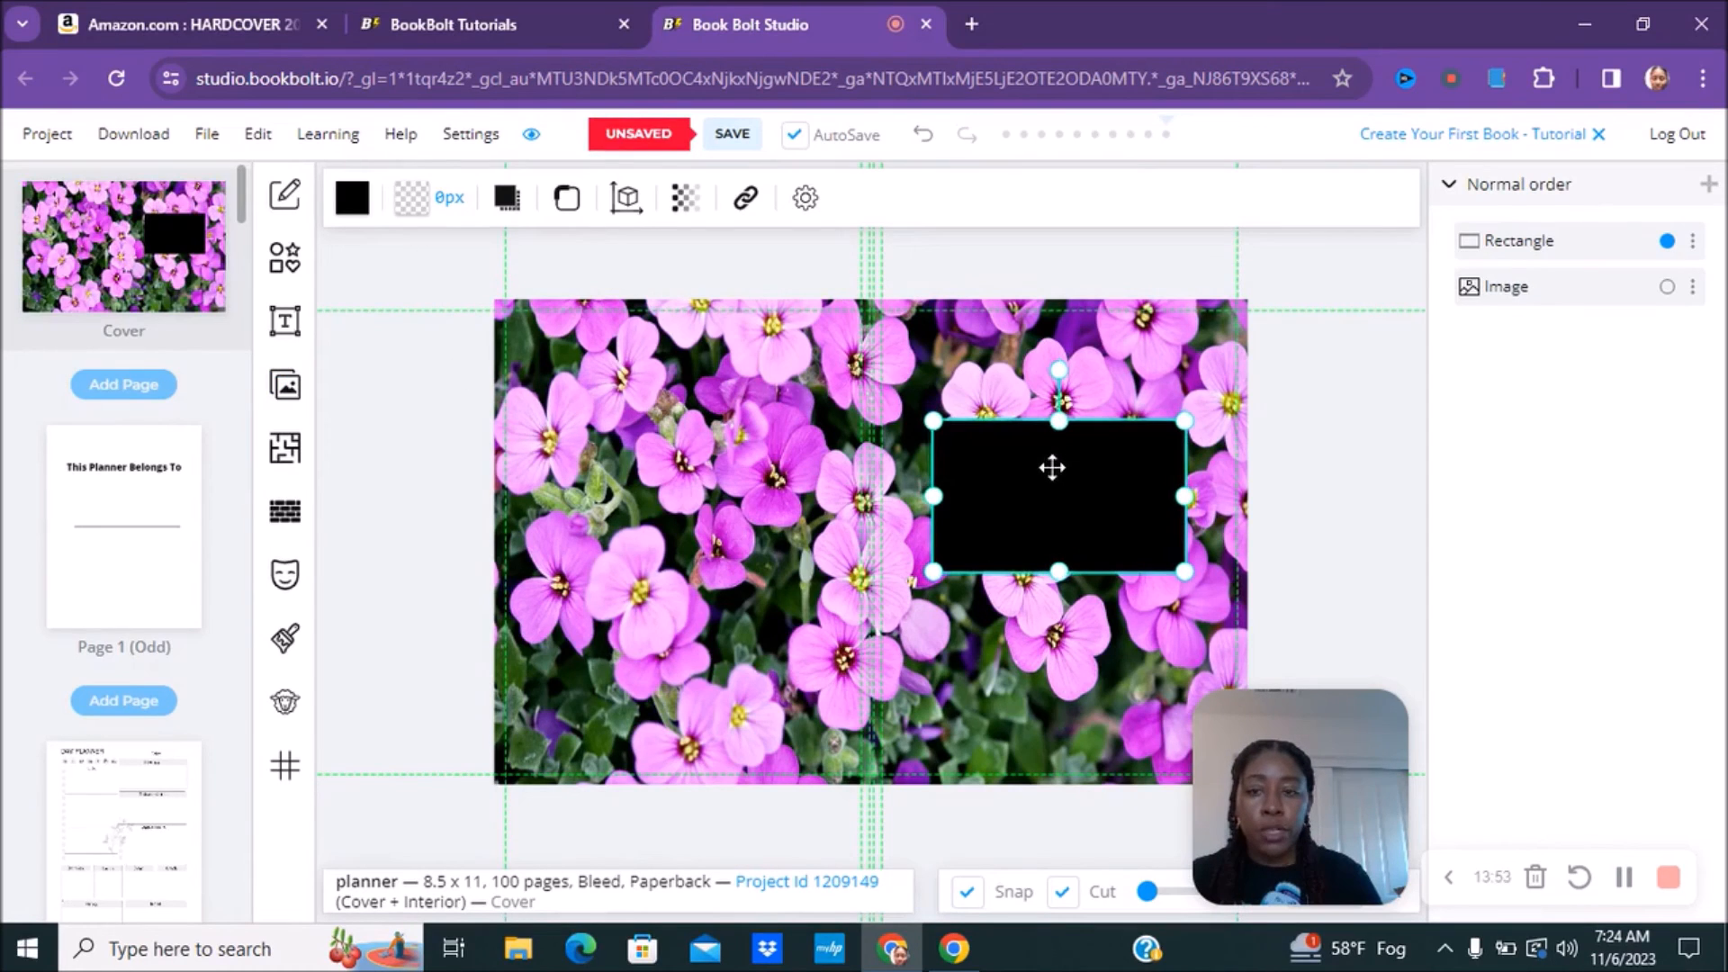
pyautogui.click(351, 199)
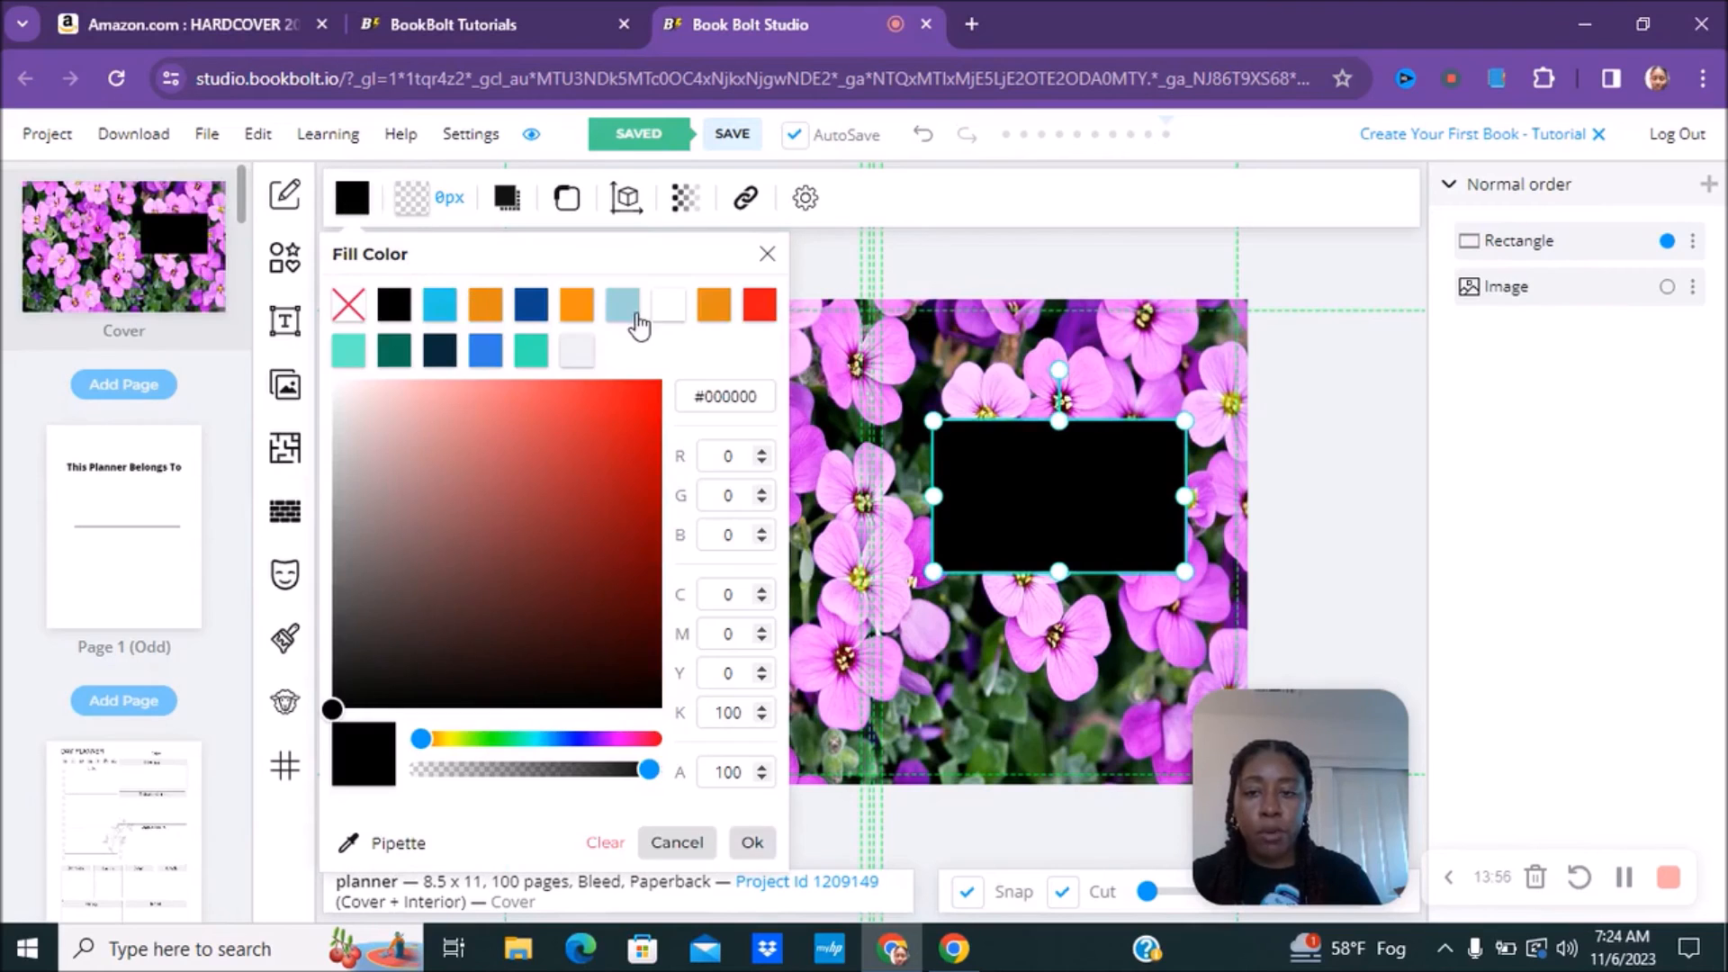
pyautogui.click(576, 351)
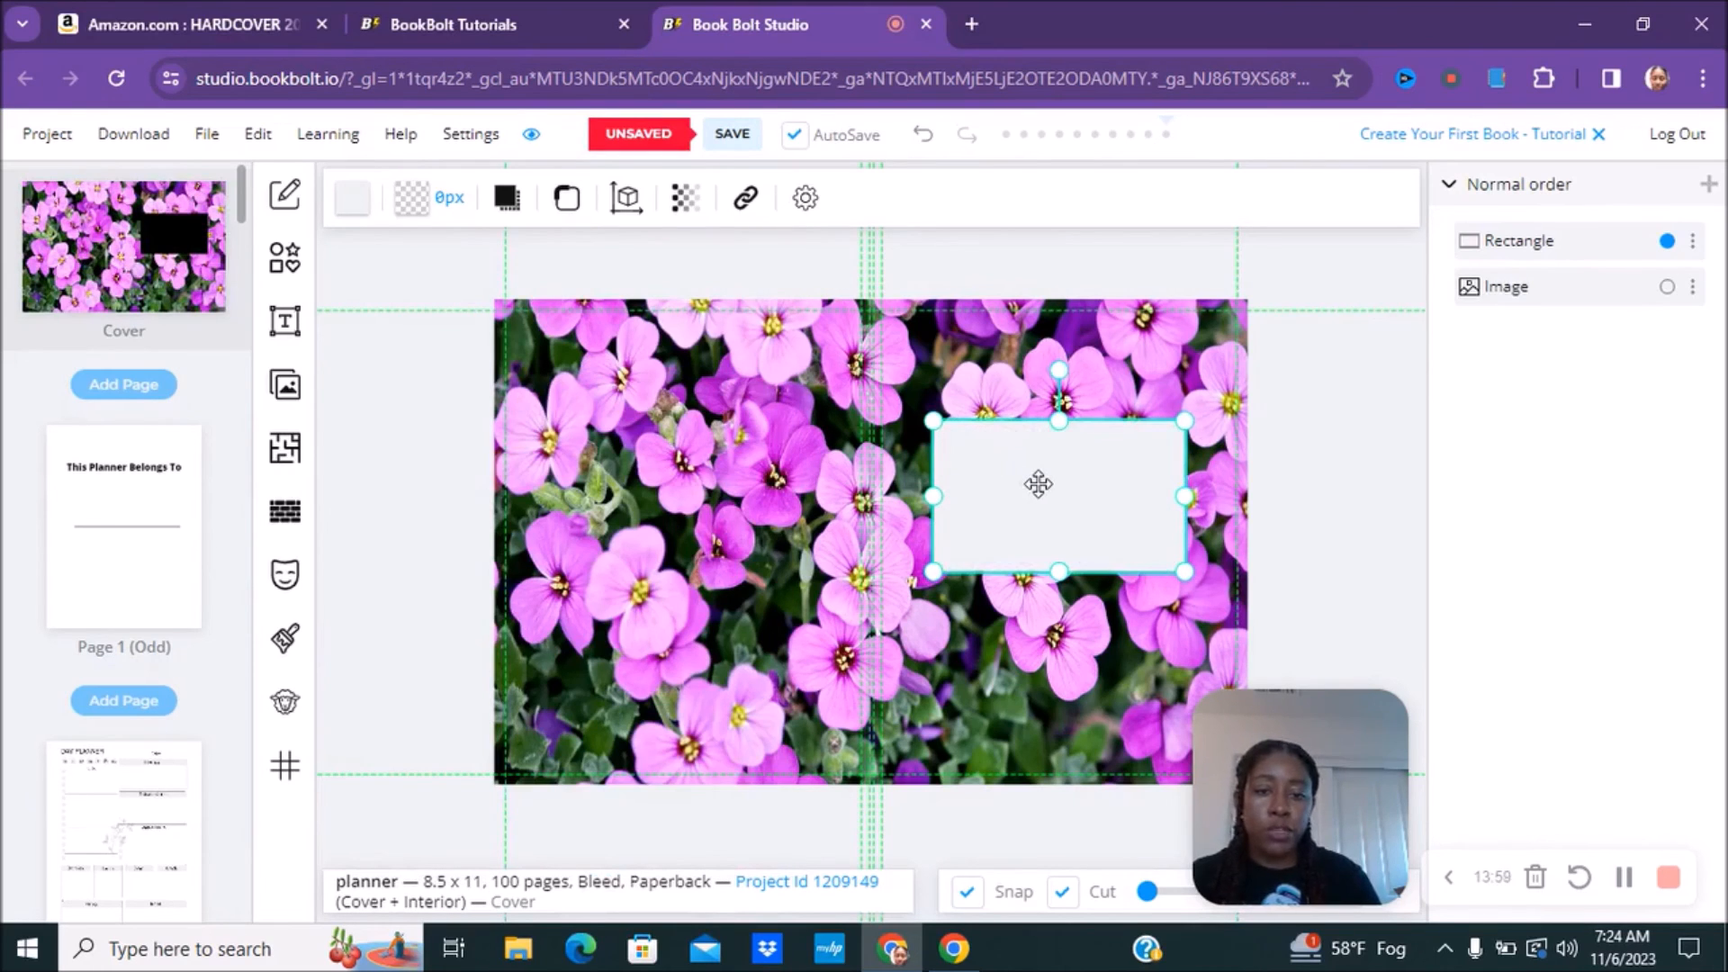
# Add a heading text to the cover and place it centred in the upper part of the light grey rectangle
pyautogui.click(287, 333)
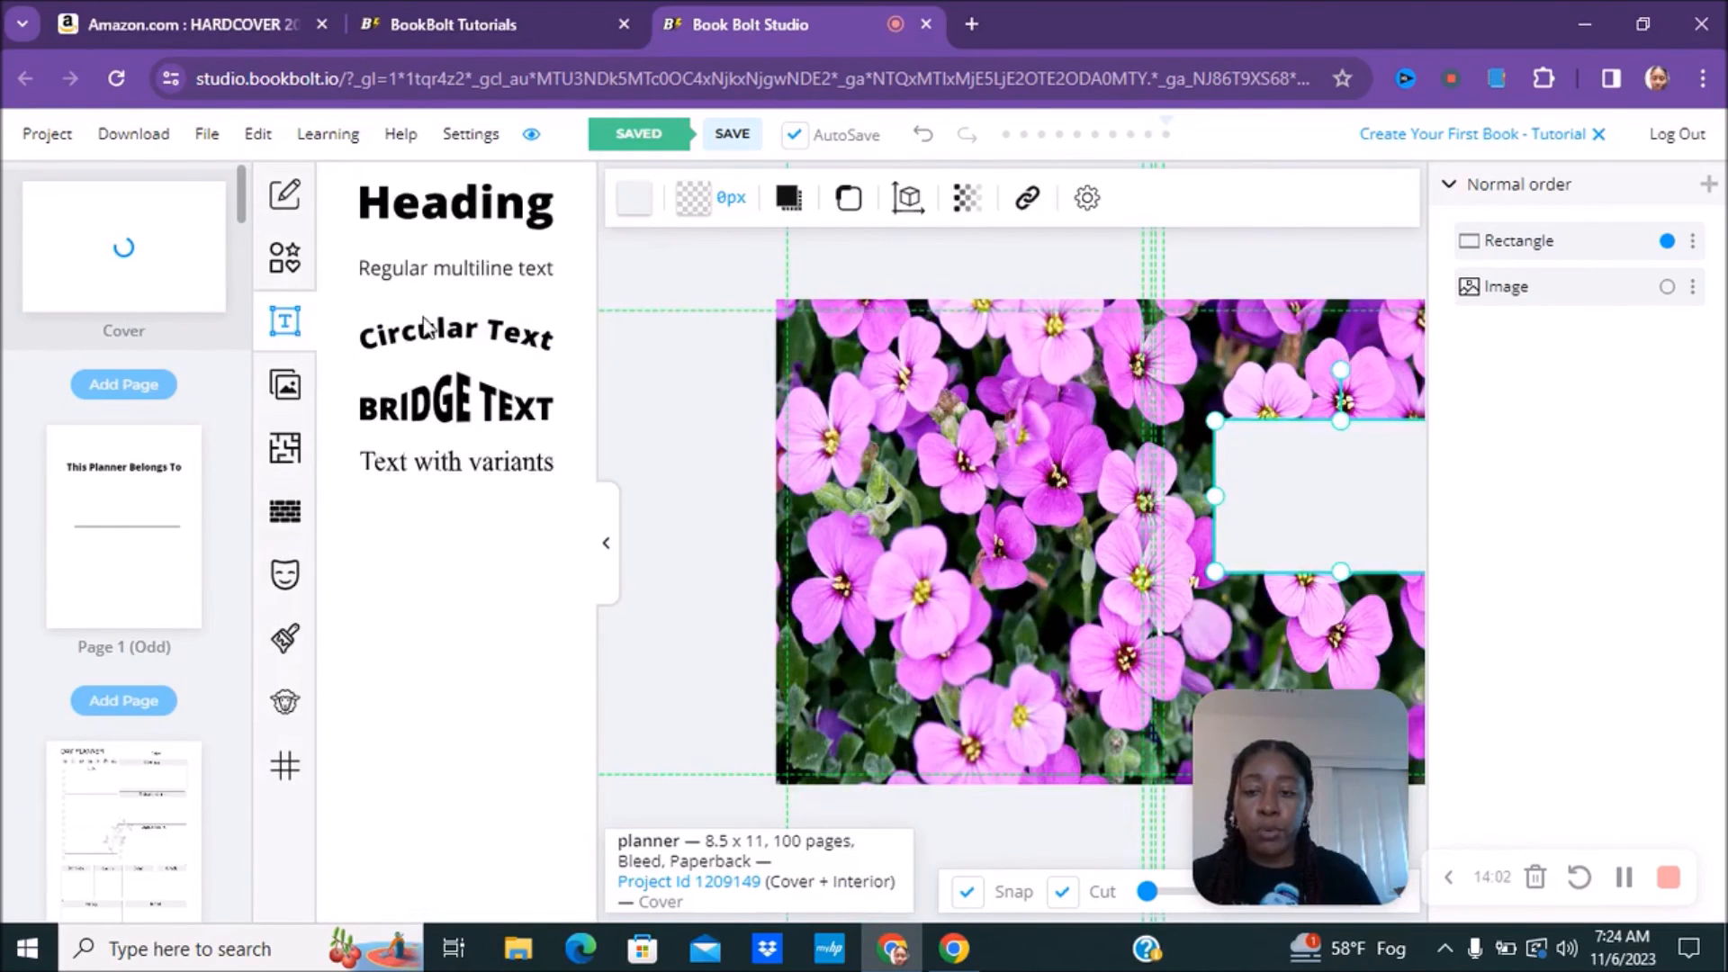
pyautogui.click(429, 228)
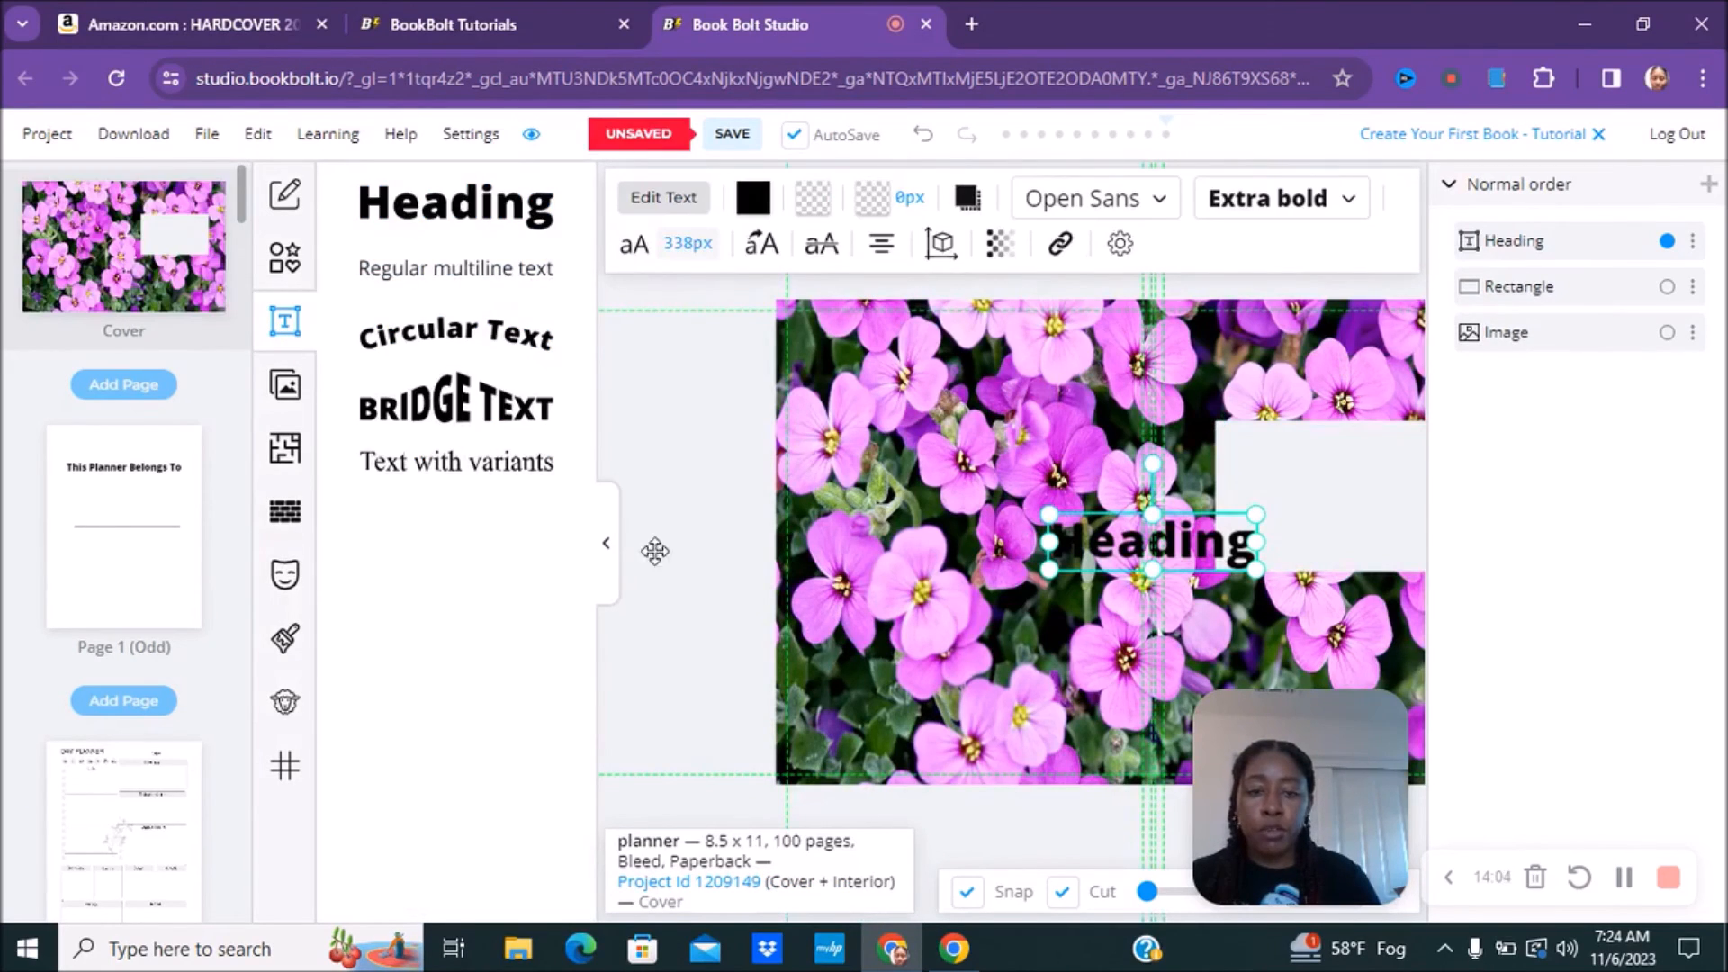
pyautogui.click(603, 547)
pyautogui.moveTo(850, 546); pyautogui.dragTo(1035, 477)
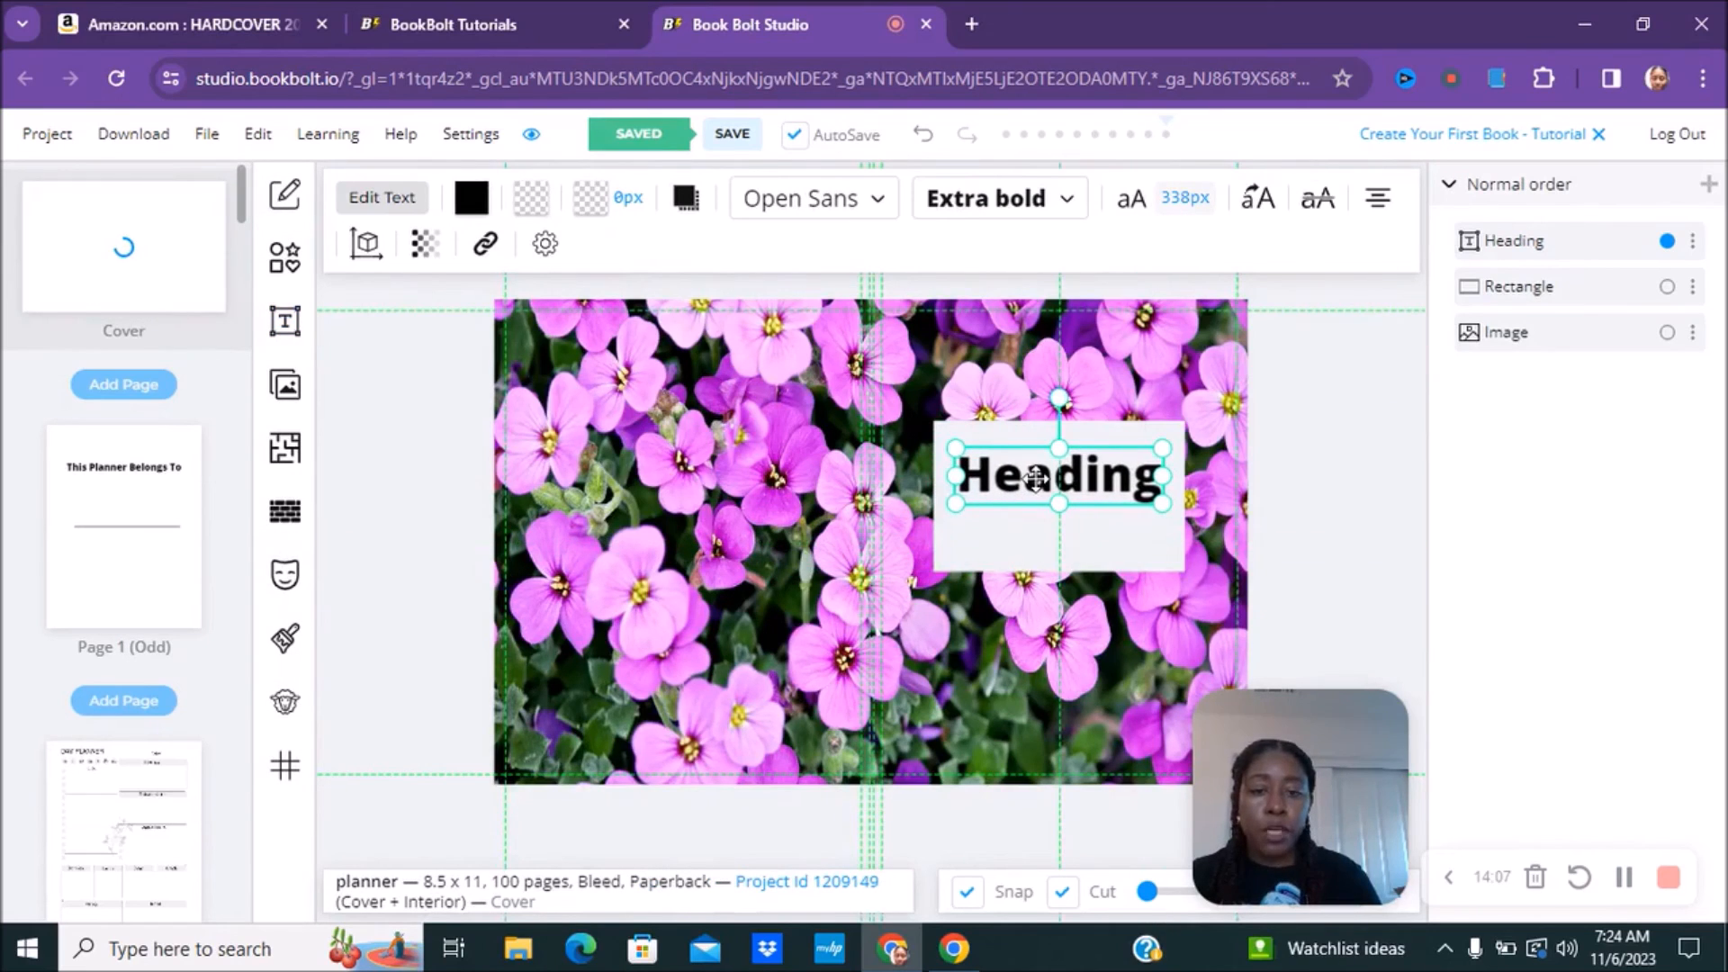
# Change the cover heading's text to "Planner" and move it slightly down within the rectangle
pyautogui.doubleClick(1035, 477)
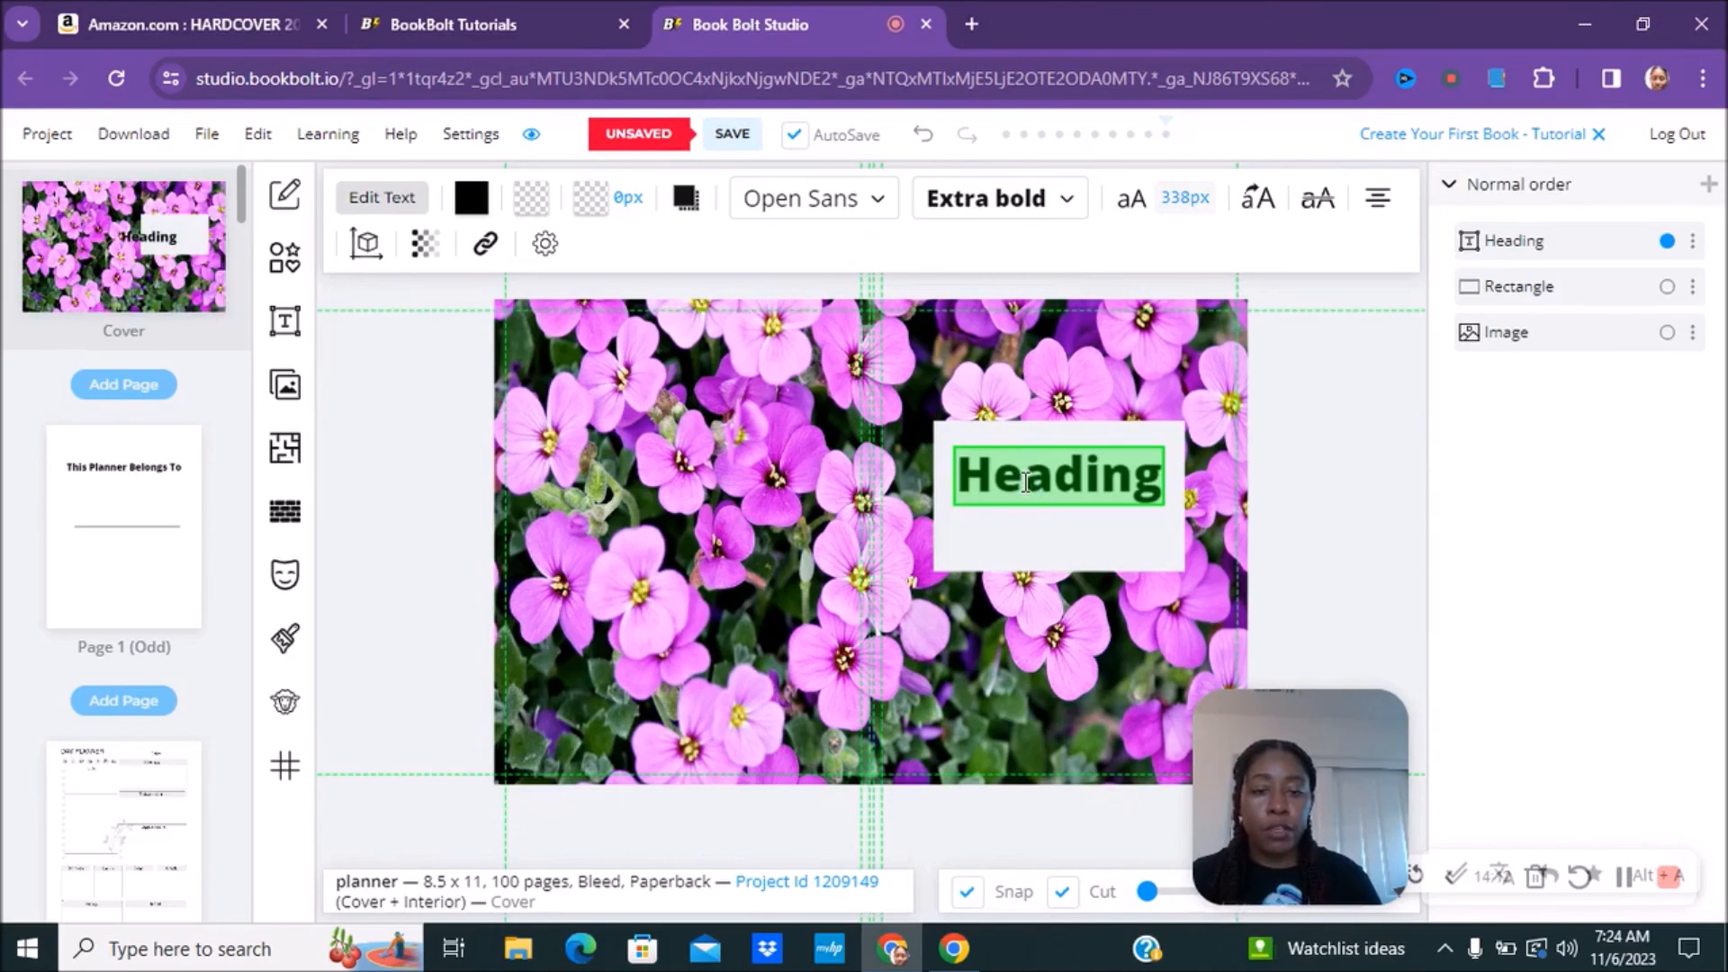
pyautogui.write('P')
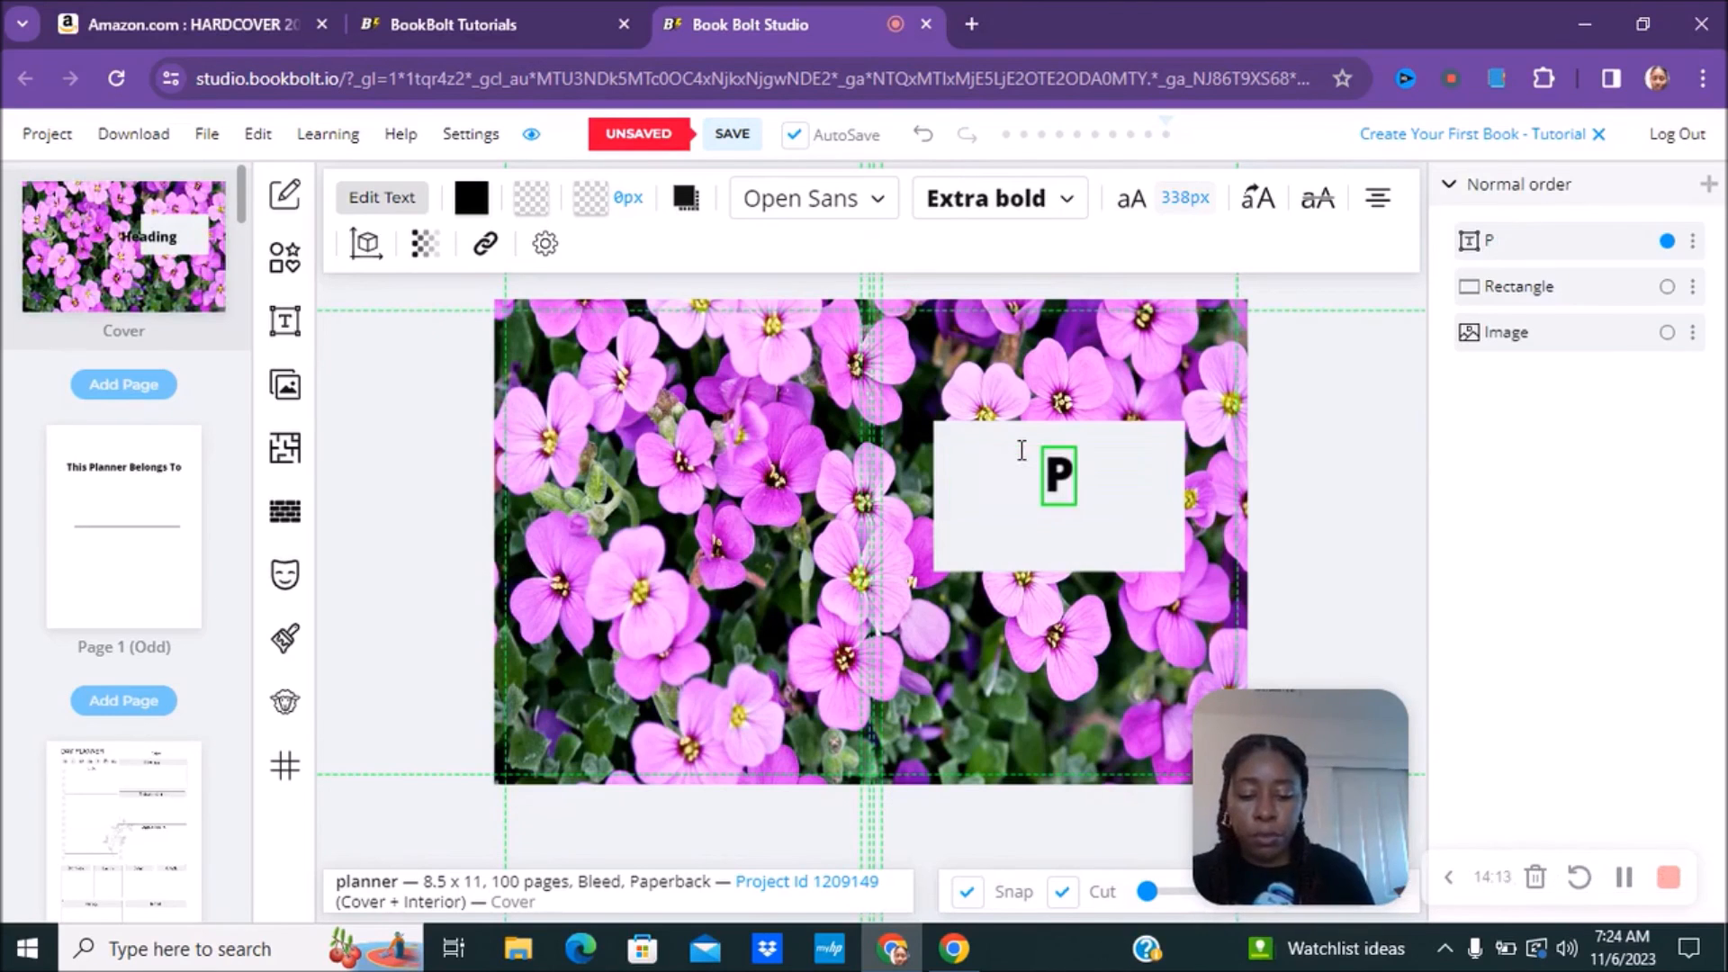
pyautogui.write('lanner')
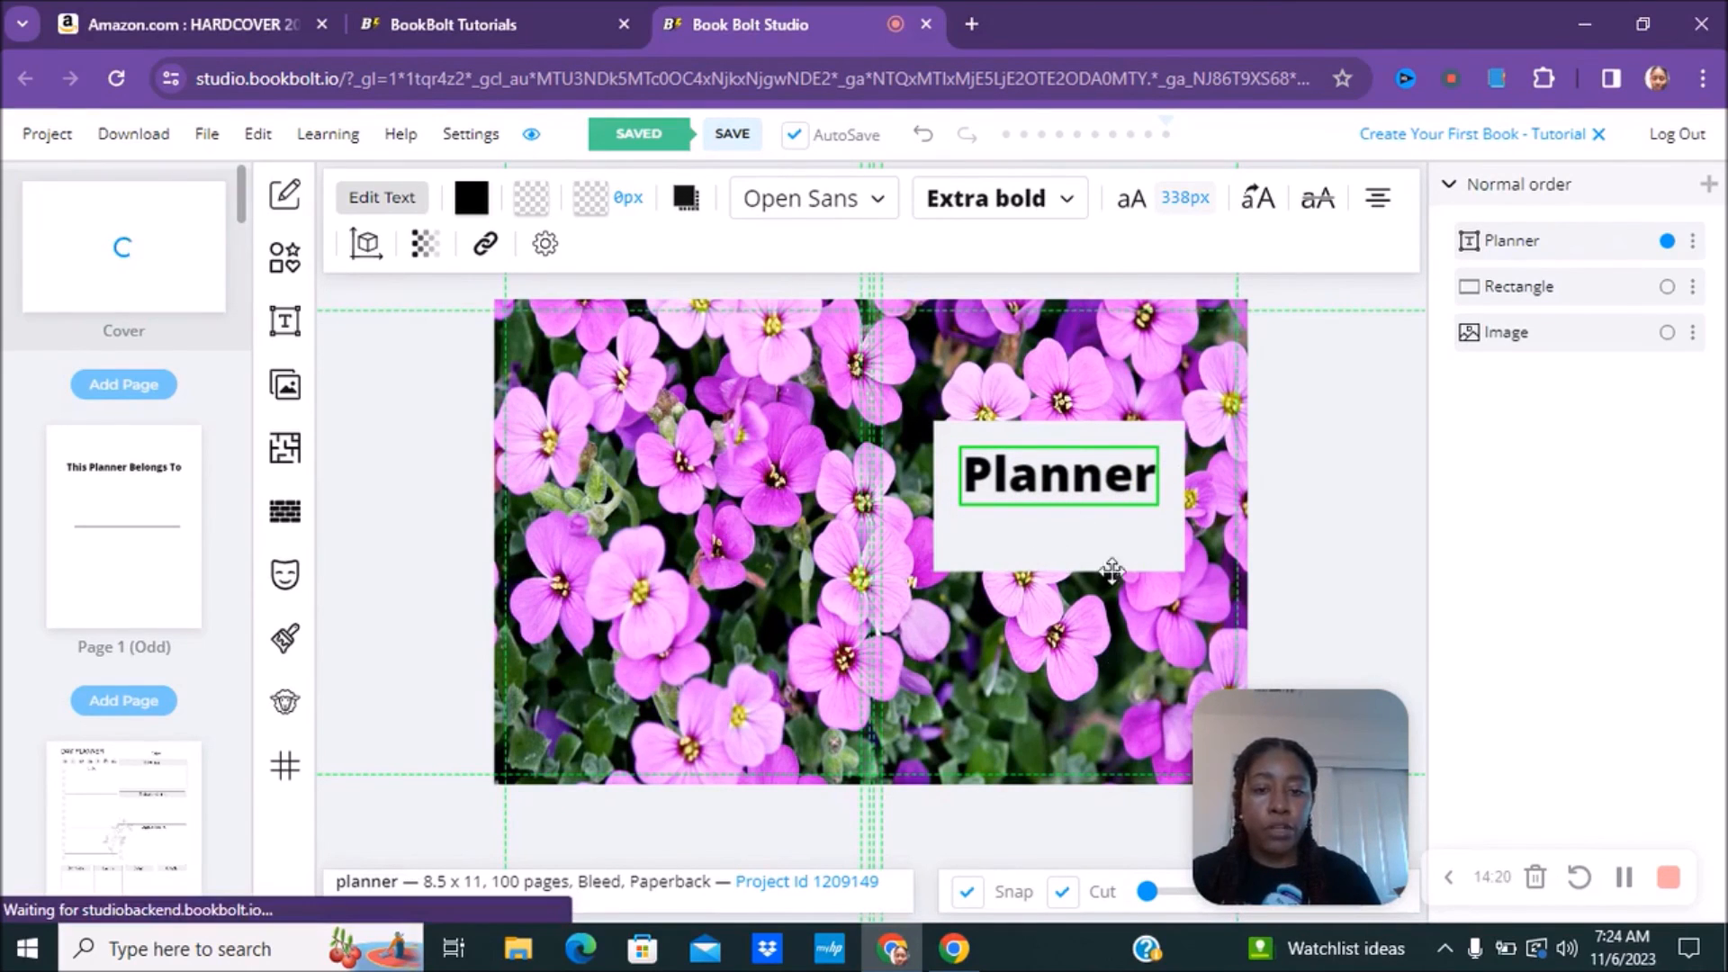
pyautogui.click(1142, 630)
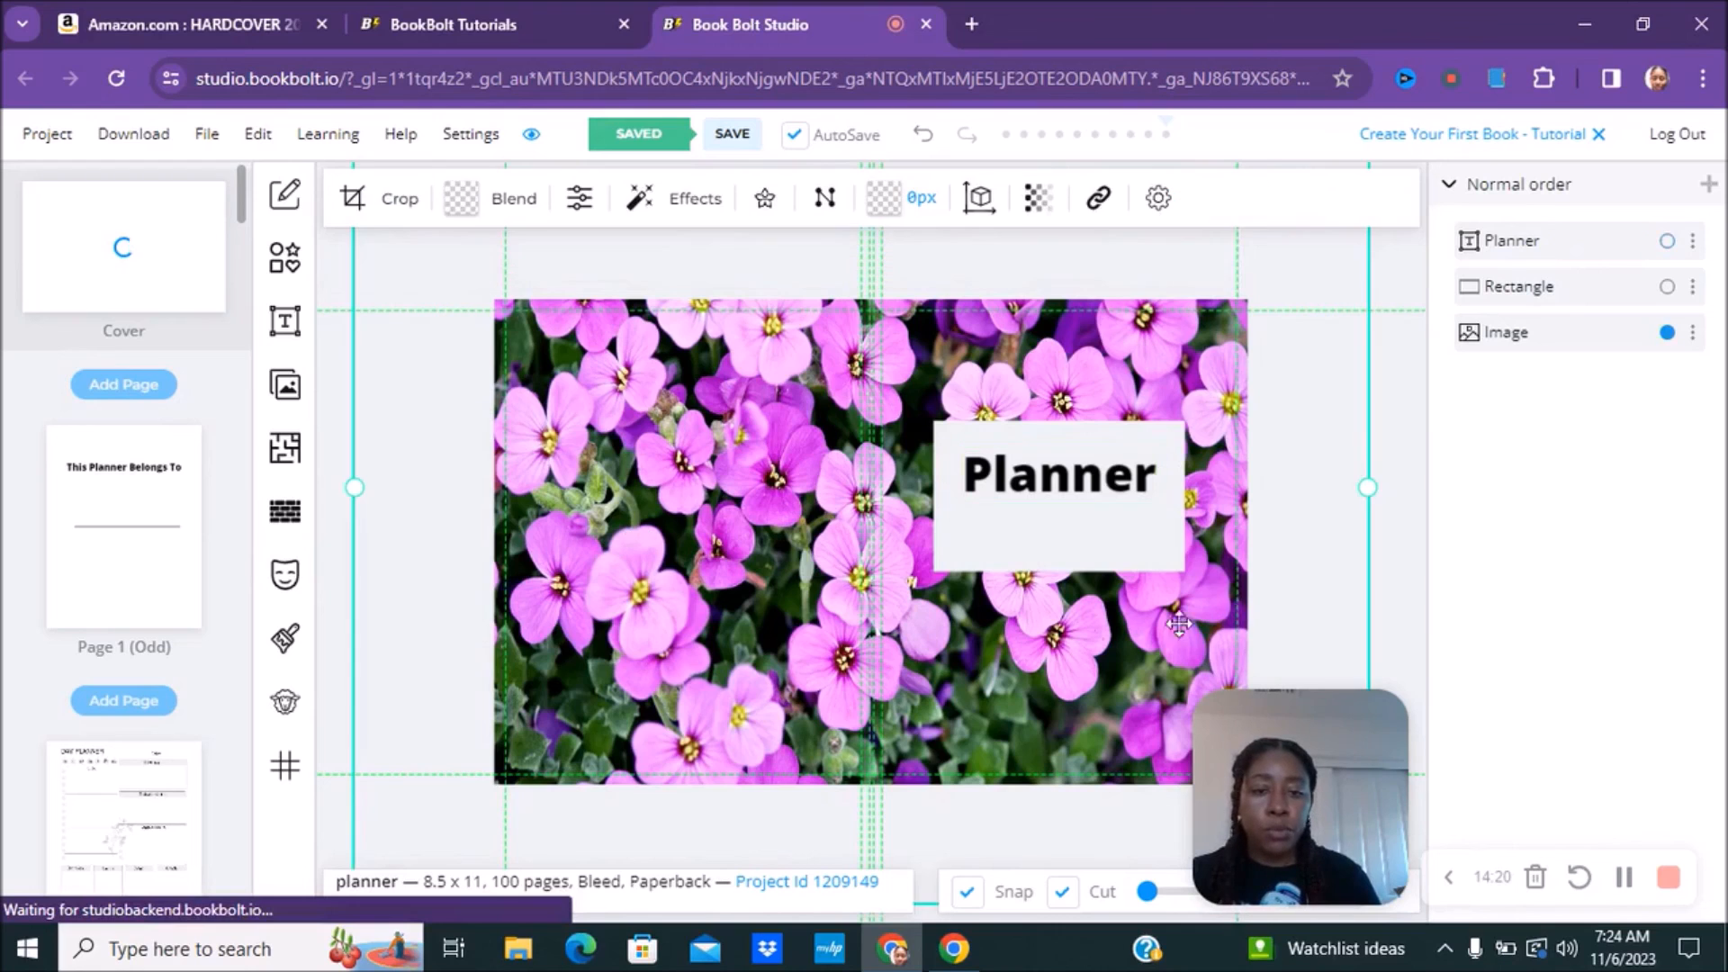
pyautogui.moveTo(1024, 486); pyautogui.dragTo(1033, 498)
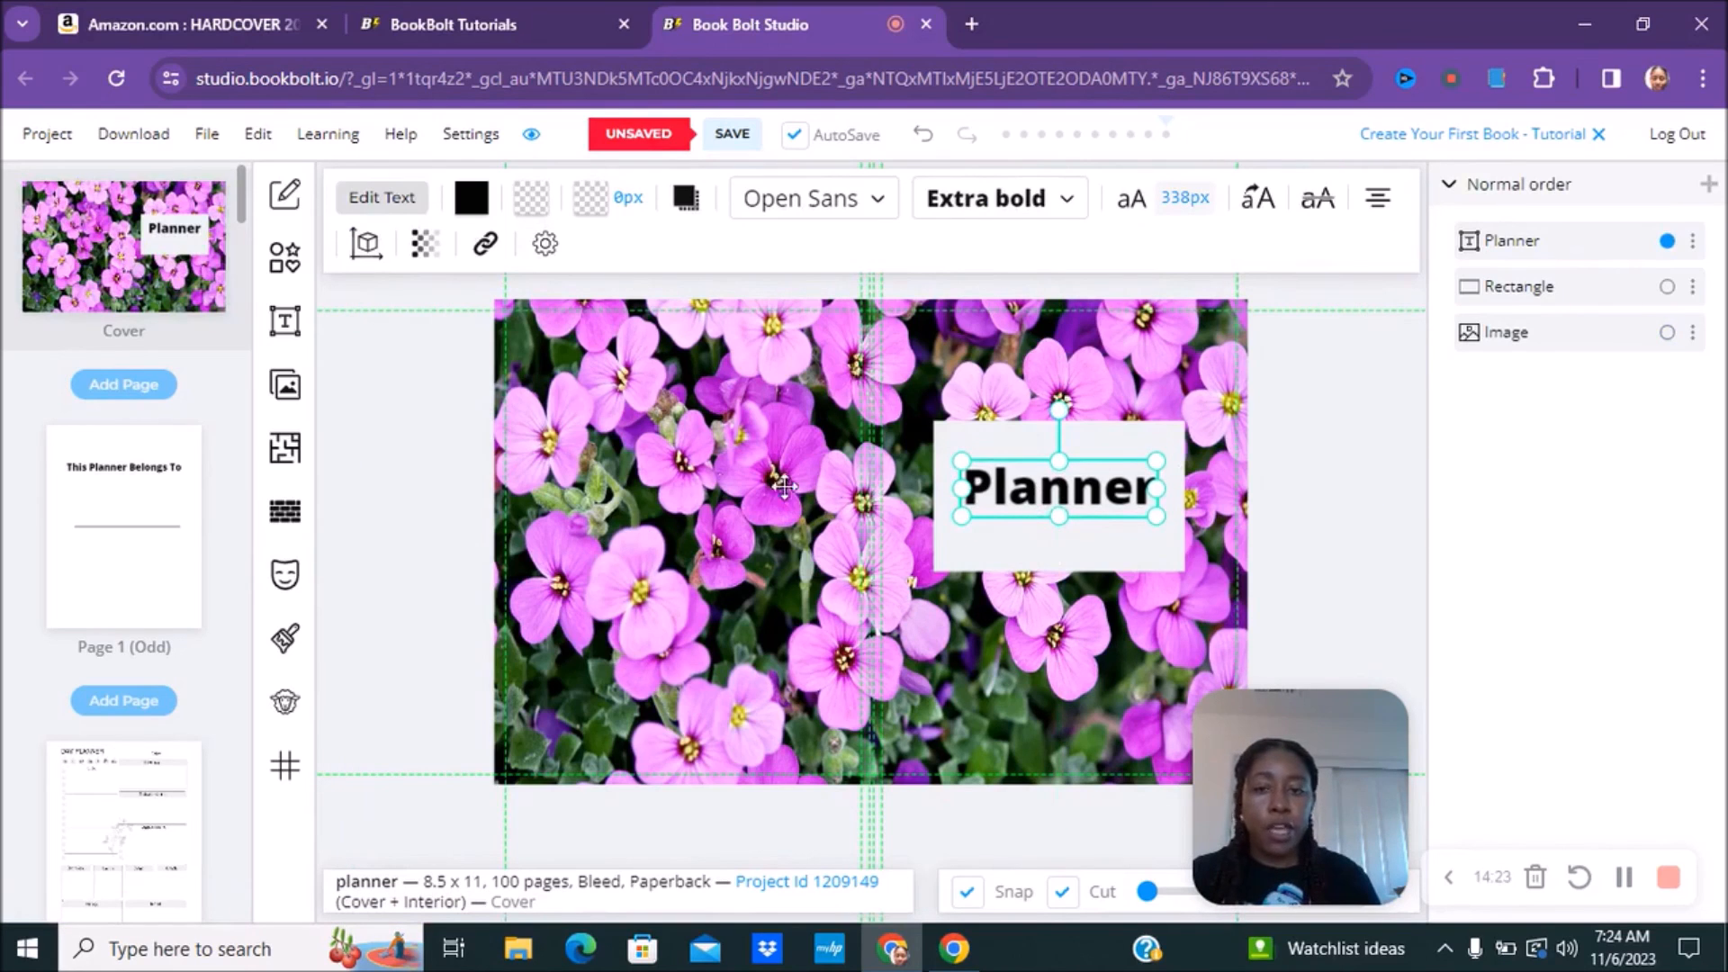